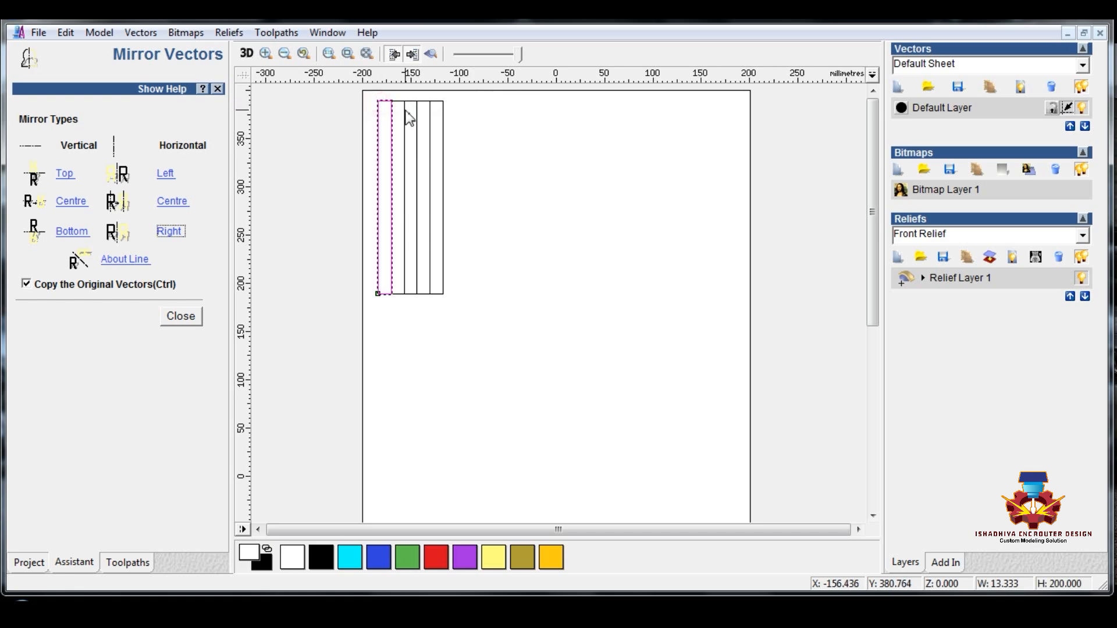
Group the first, third and fifth strips together, and group the second and fourth strips as a separate set.
{"action": "left_click", "coordinate": [409, 102], "text": "shift"}
{"action": "left_click", "coordinate": [442, 103], "text": "shift"}
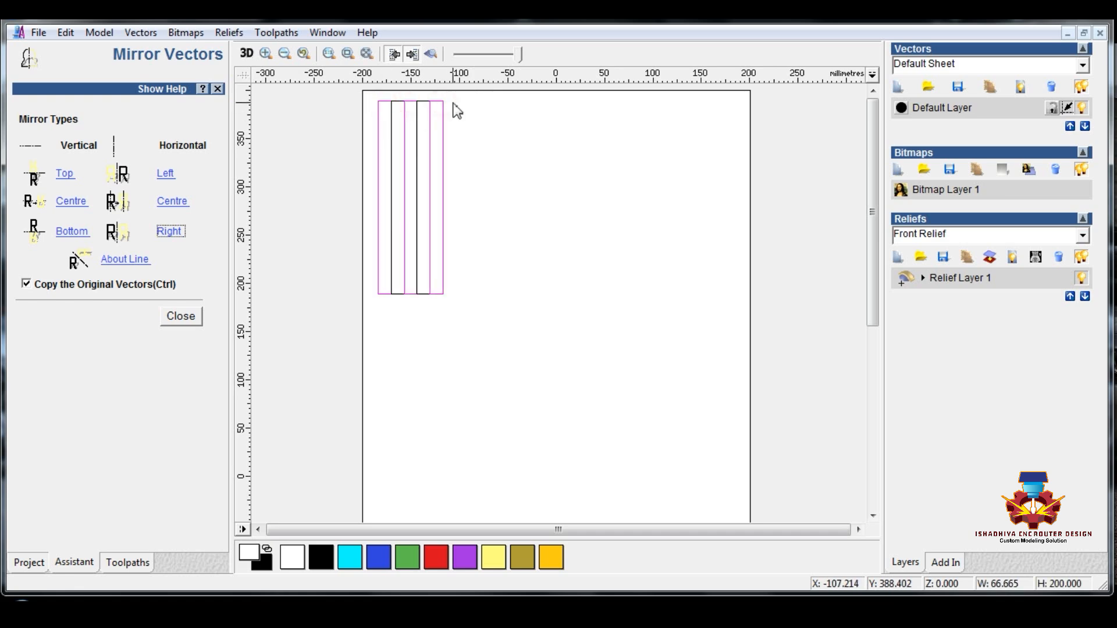
{"action": "left_click", "coordinate": [181, 316]}
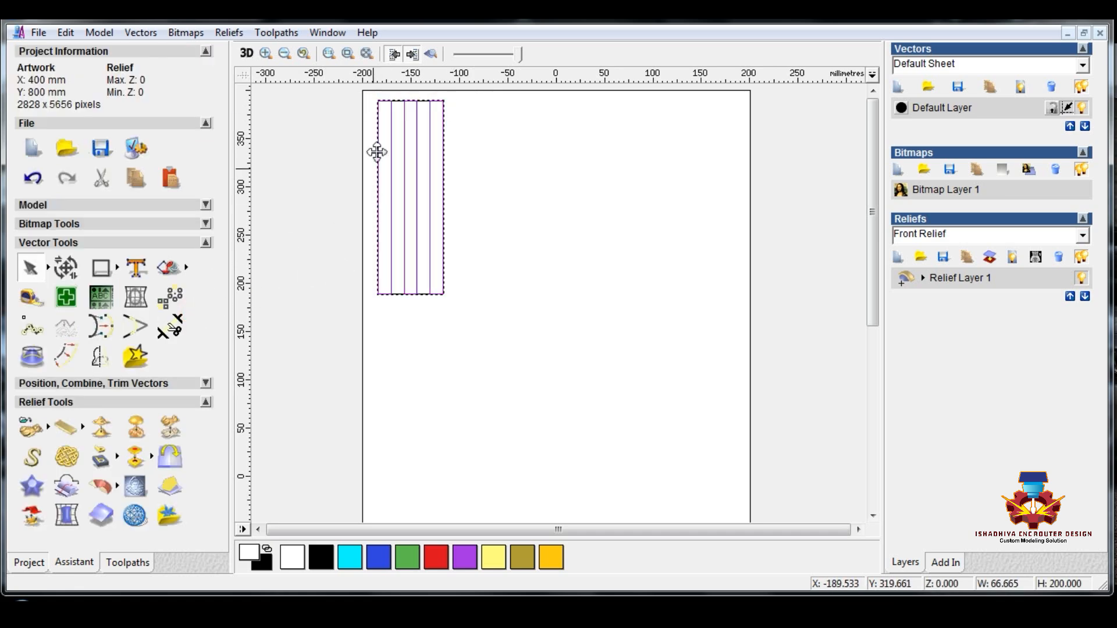
{"action": "left_click", "coordinate": [401, 114]}
{"action": "left_click", "coordinate": [396, 104]}
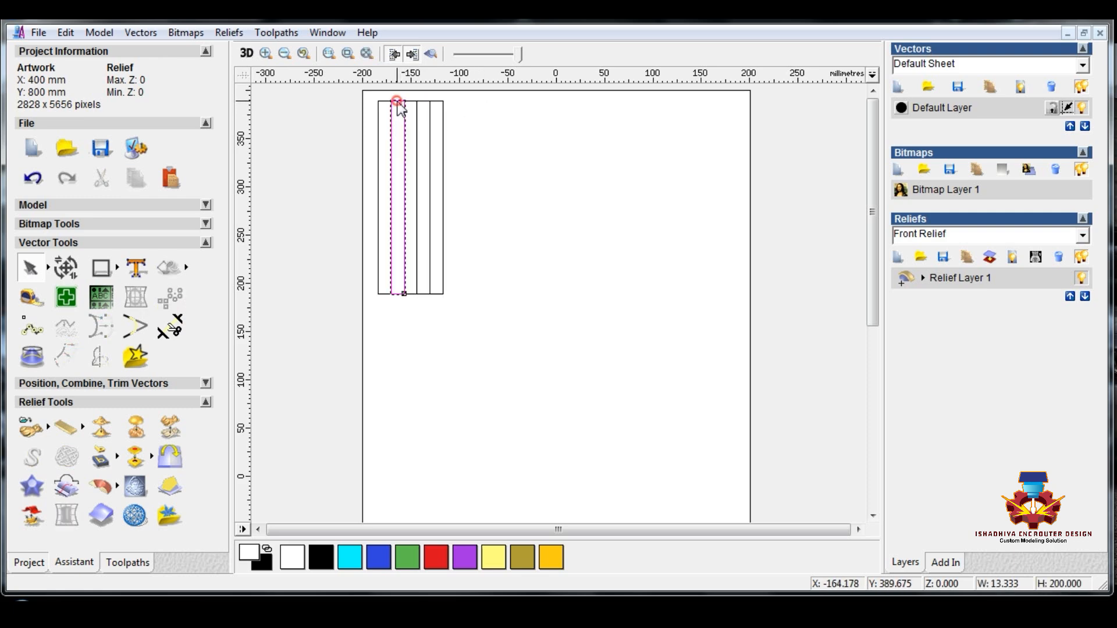
{"action": "left_click", "coordinate": [419, 103], "text": "shift"}
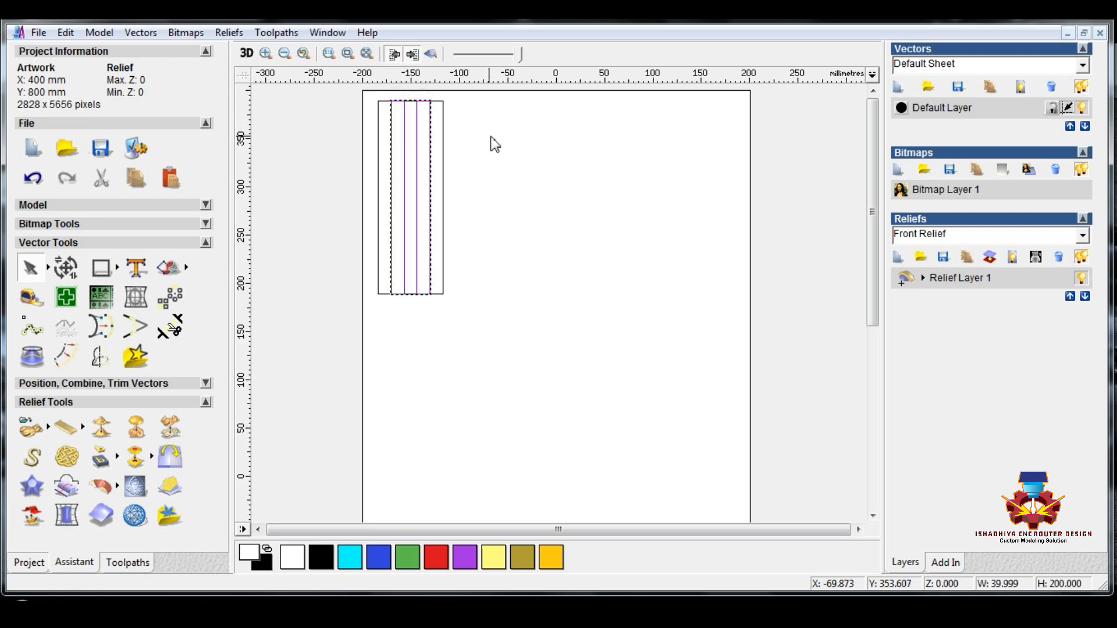
Try copying all five strips diagonally below the originals against their right edge, and delete that copy.
{"action": "left_click_drag", "start_coordinate": [372, 95], "coordinate": [481, 321]}
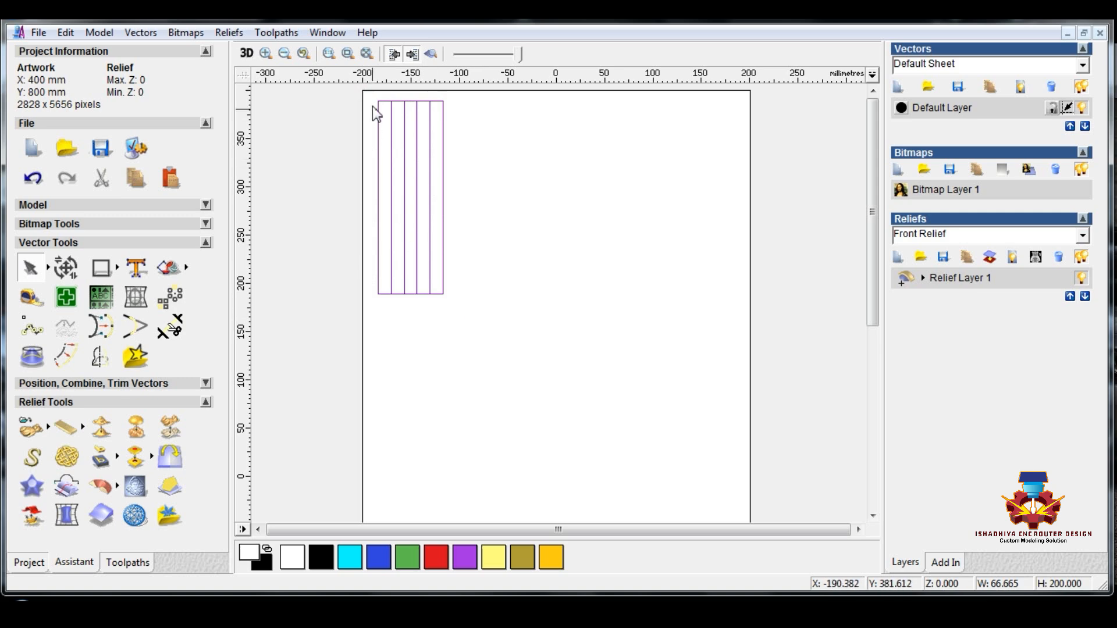
{"action": "left_click_drag", "start_coordinate": [381, 103], "coordinate": [444, 214]}
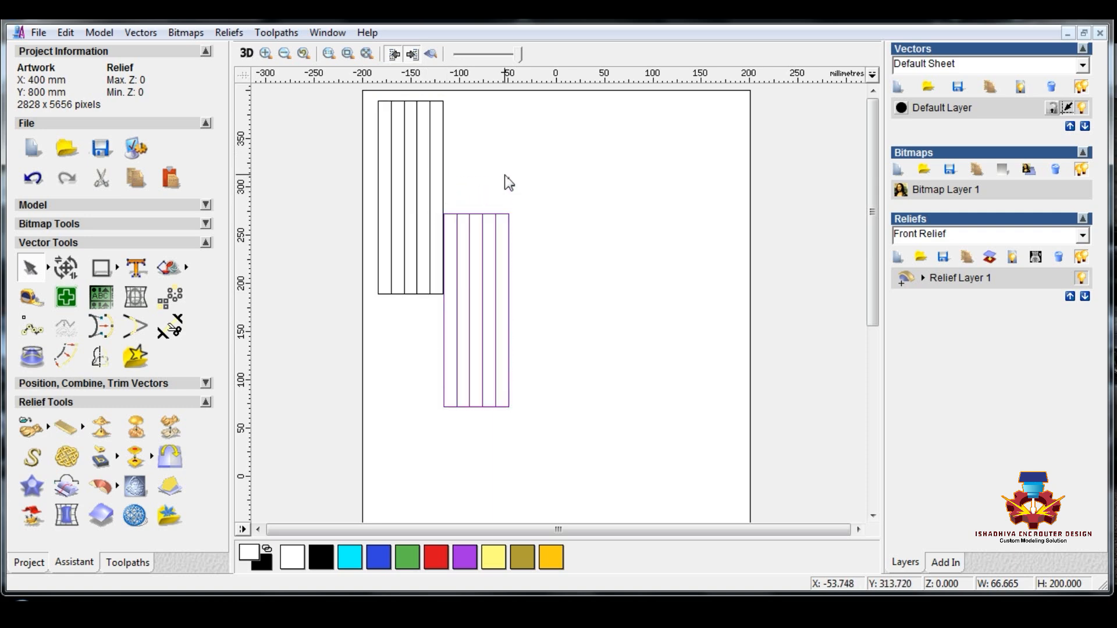
{"action": "key", "text": "Delete"}
Select all five strips and ungroup them completely.
{"action": "left_click_drag", "start_coordinate": [351, 97], "coordinate": [511, 343]}
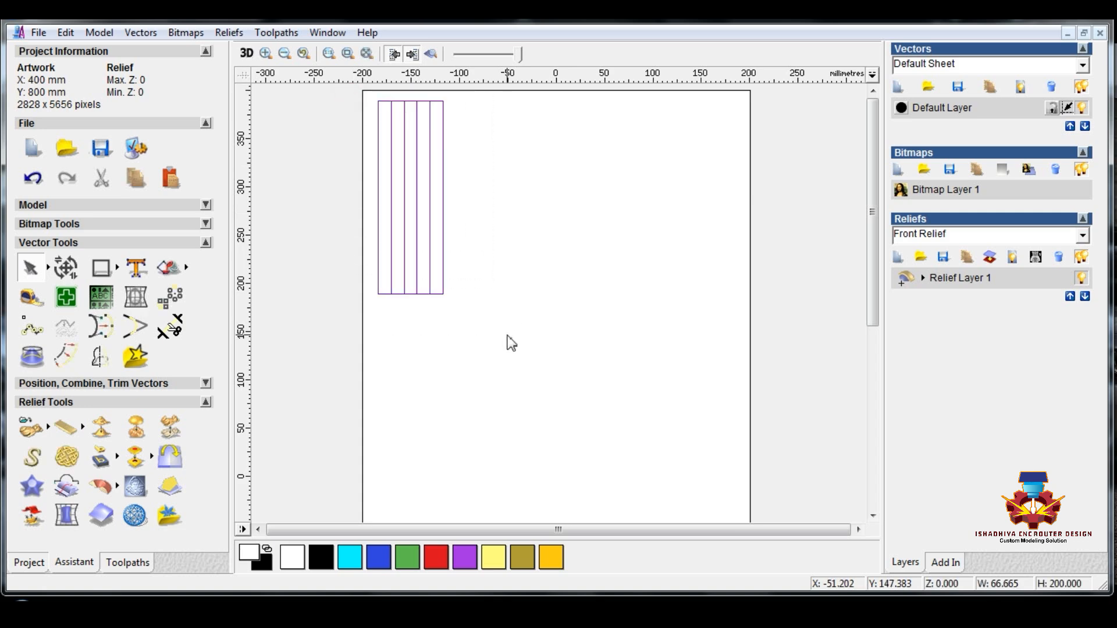
{"action": "right_click", "coordinate": [407, 163]}
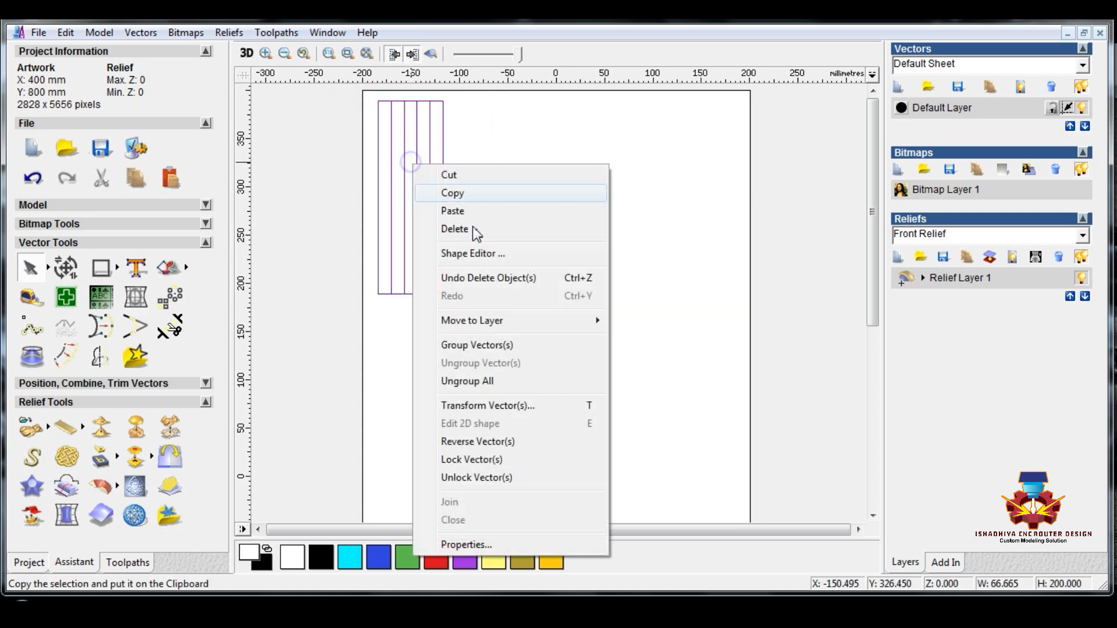
{"action": "left_click", "coordinate": [475, 381]}
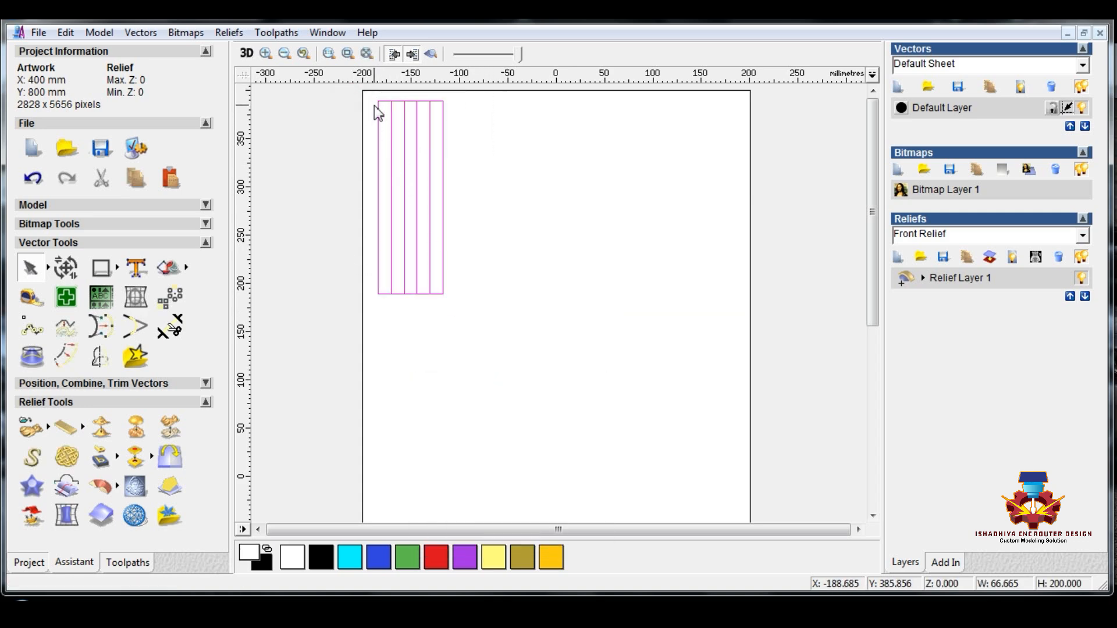
Copy the five strips beside the originals, snapping the copy's upper-left corner to the midpoint of the original block's right edge.
{"action": "left_click_drag", "start_coordinate": [377, 107], "coordinate": [444, 197]}
{"action": "left_click", "coordinate": [496, 152]}
{"action": "key", "text": "F3"}
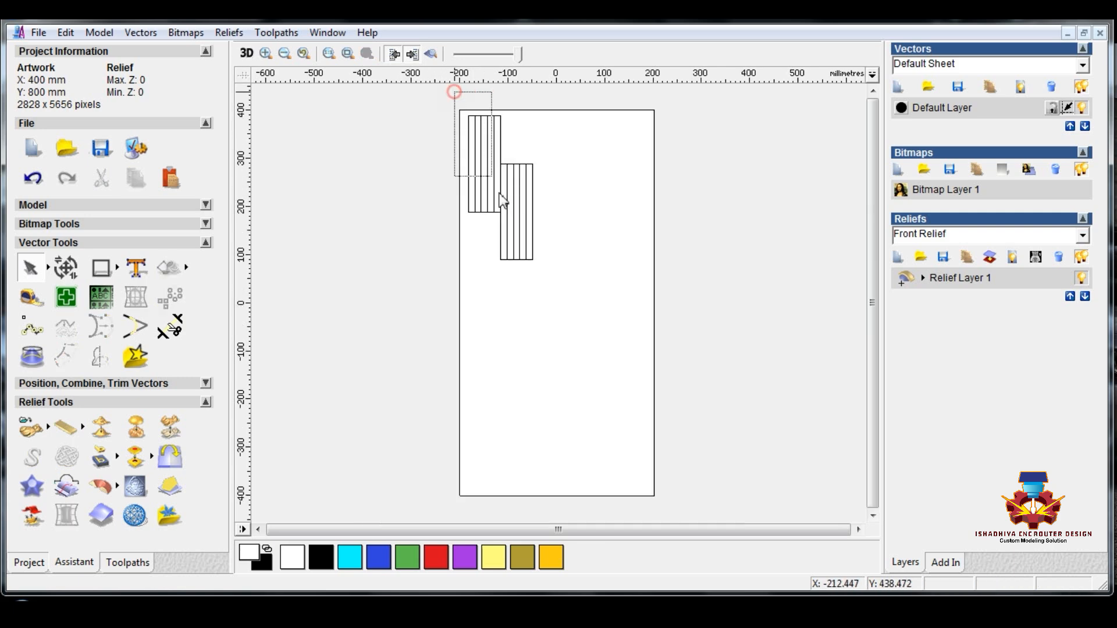
Move both staggered strip blocks together into the sheet's upper-left corner, against its left edge.
{"action": "left_click_drag", "start_coordinate": [454, 91], "coordinate": [562, 297]}
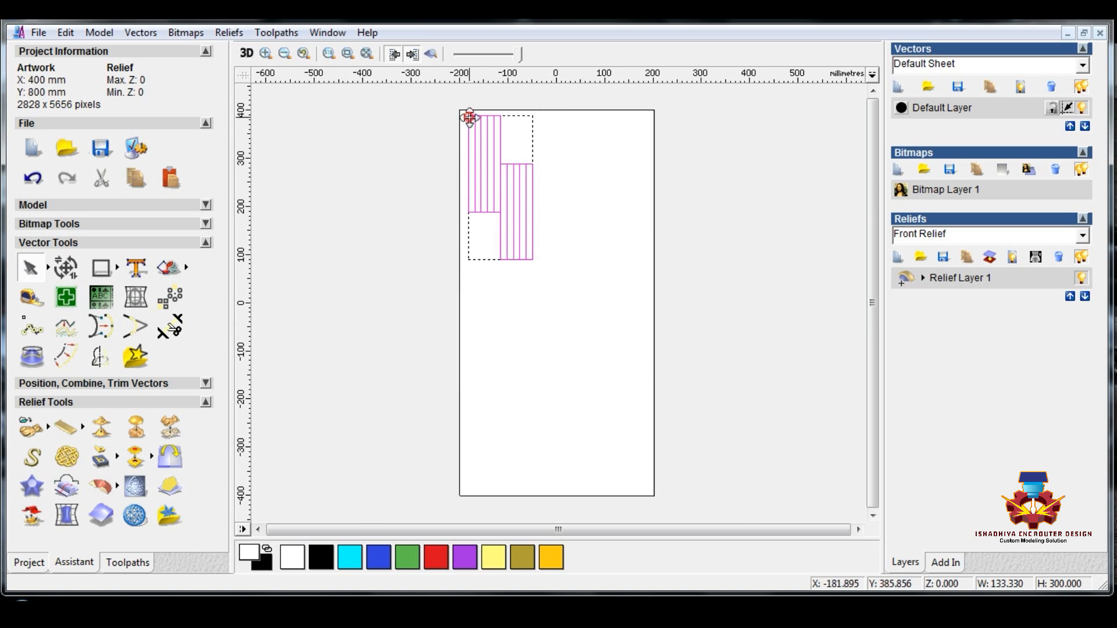
{"action": "left_click_drag", "start_coordinate": [469, 116], "coordinate": [559, 307]}
{"action": "left_click", "coordinate": [609, 167]}
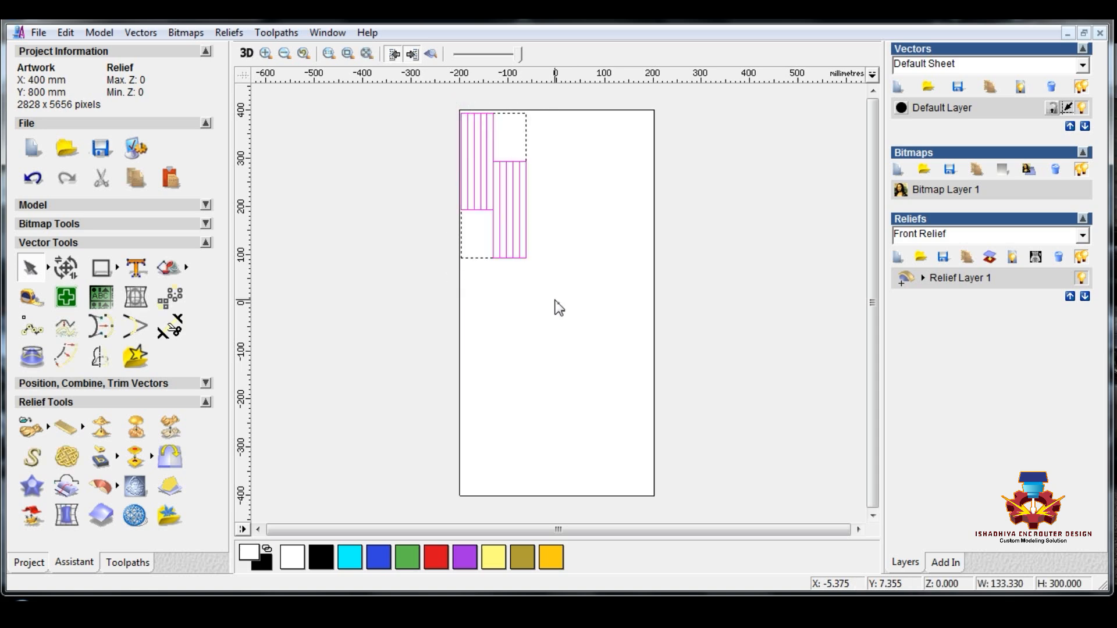
Block copy the two strip blocks with an X offset of 133.33, a Y offset of 0, 3 columns and 1 row.
{"action": "left_click", "coordinate": [181, 304]}
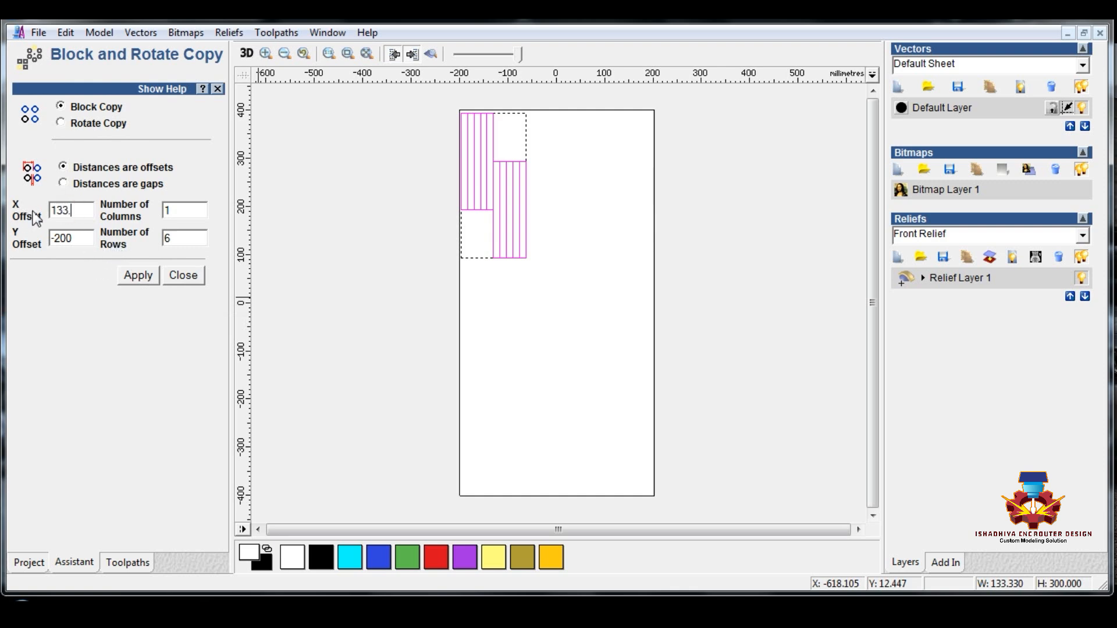
{"action": "double_click", "coordinate": [74, 240]}
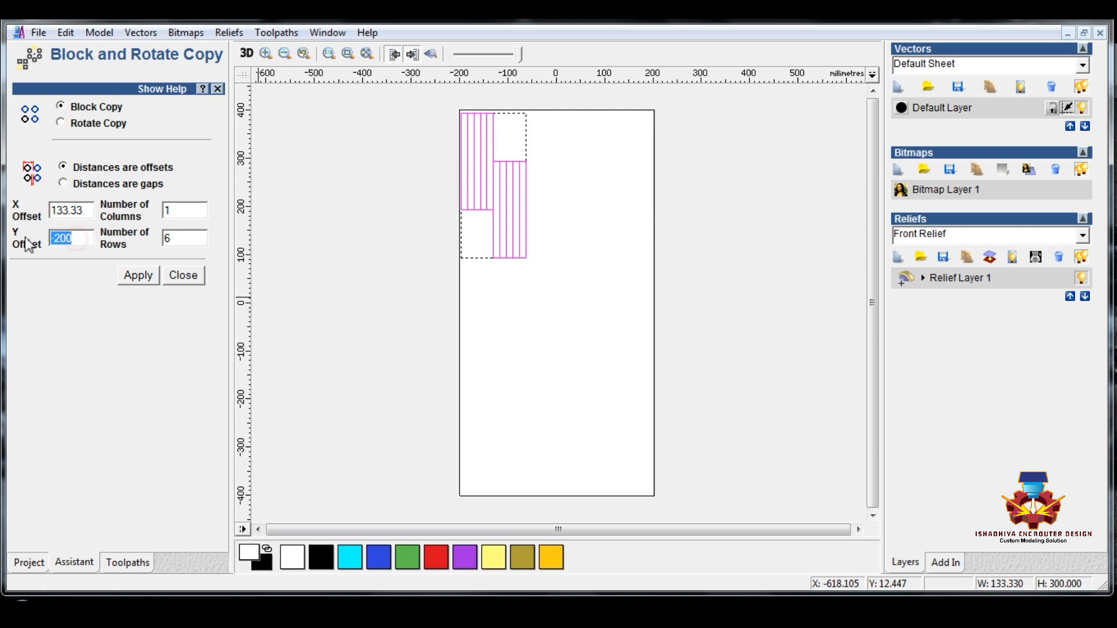
{"action": "type", "text": "0"}
{"action": "key", "text": "Tab"}
{"action": "type", "text": "3"}
{"action": "left_click", "coordinate": [139, 276]}
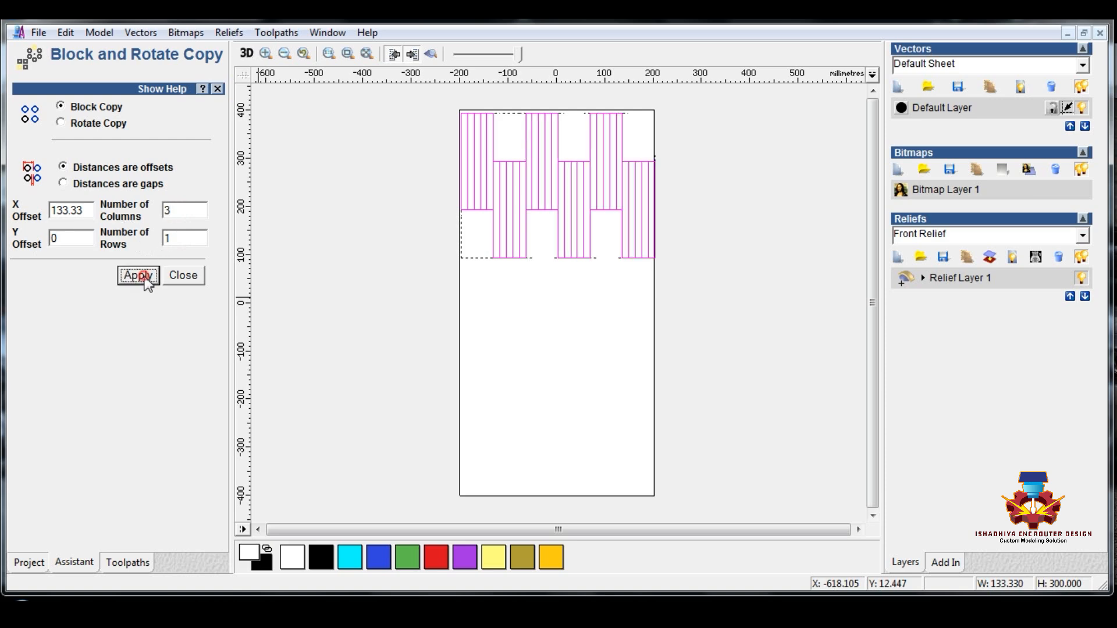
{"action": "left_click", "coordinate": [366, 231]}
{"action": "left_click", "coordinate": [183, 276]}
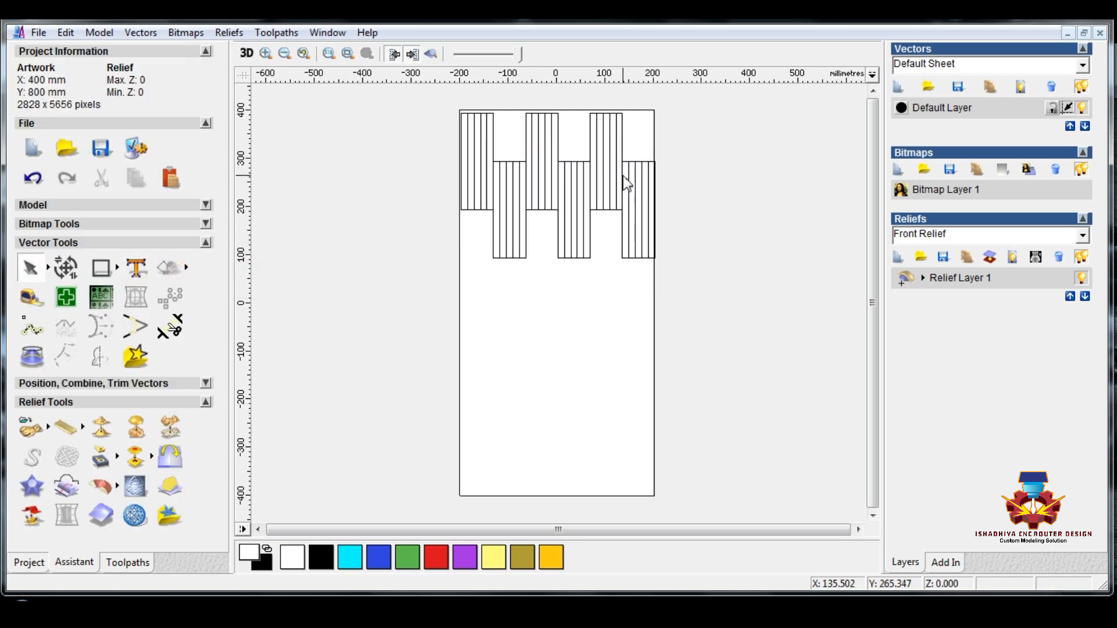
Group the first, third and fifth strips of all three upper blocks into one set.
{"action": "scroll", "coordinate": [594, 117], "scroll_direction": "up", "scroll_amount": 2}
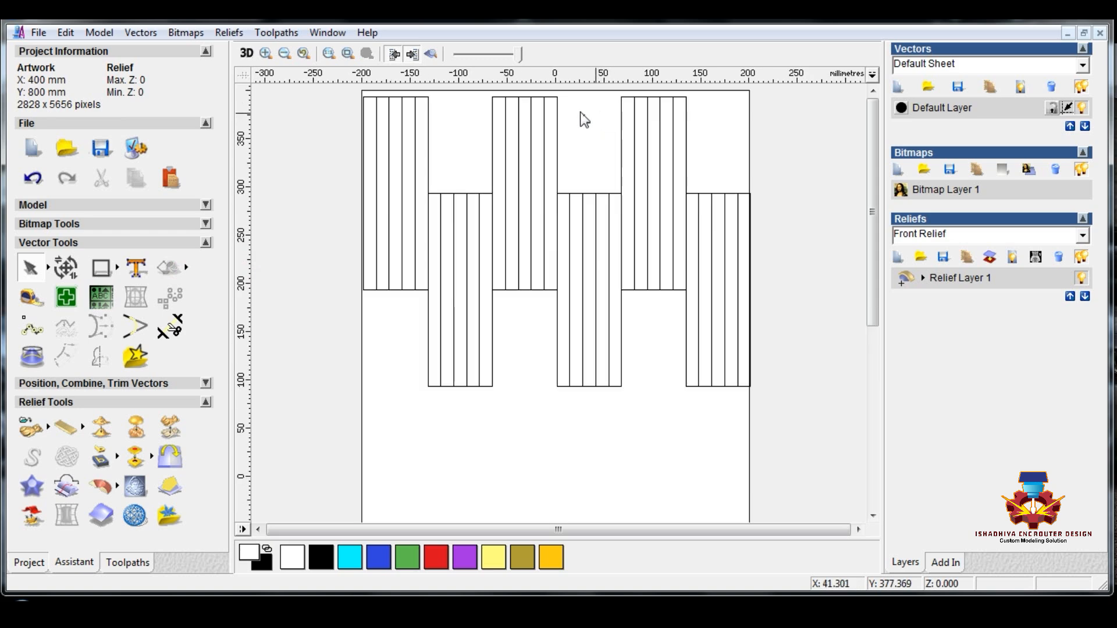
{"action": "left_click", "coordinate": [364, 100]}
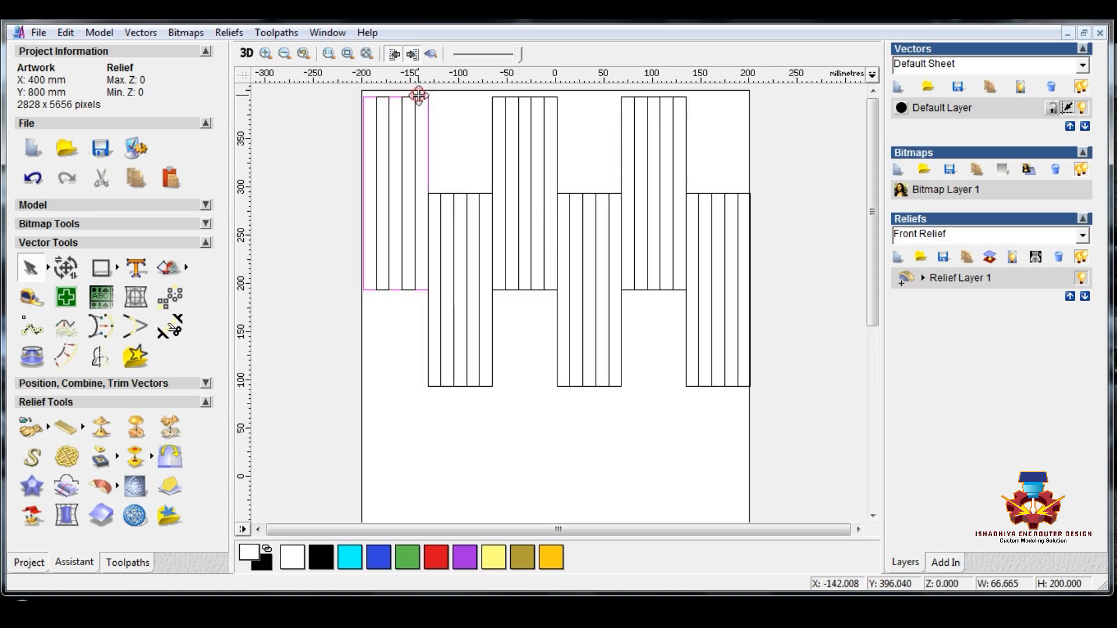
{"action": "left_click", "coordinate": [511, 97], "text": "shift"}
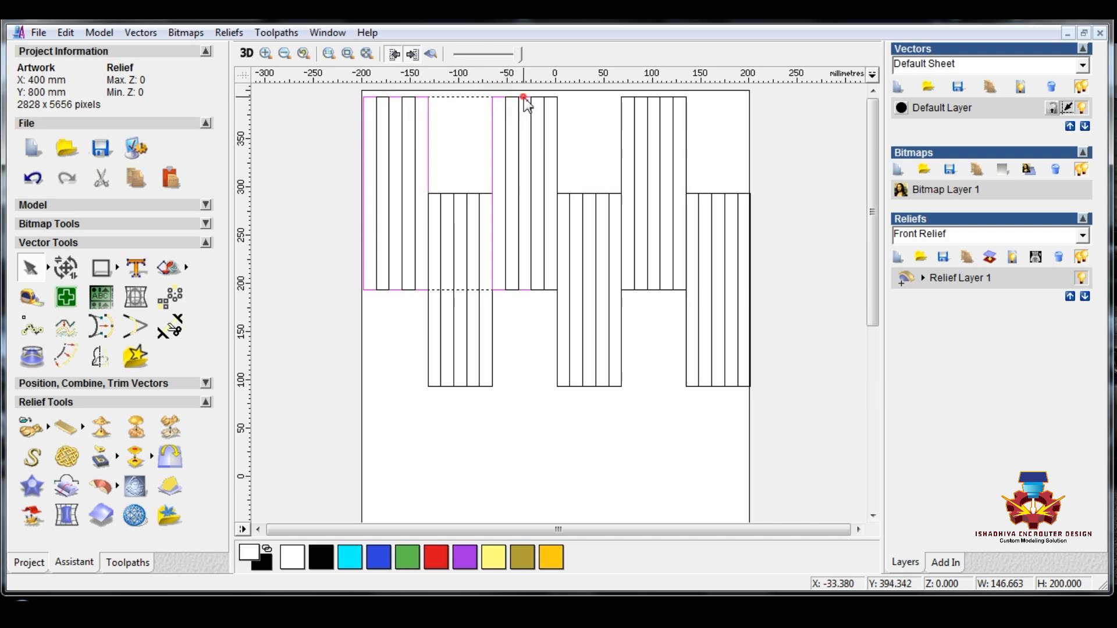
{"action": "left_click", "coordinate": [546, 97], "text": "shift"}
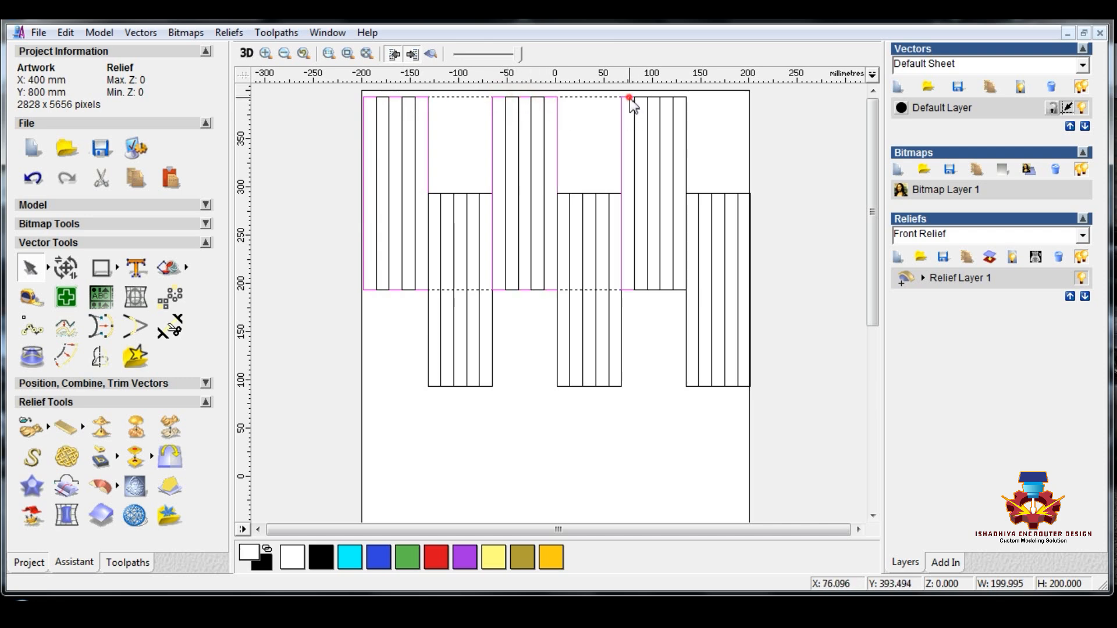
{"action": "left_click", "coordinate": [674, 100], "text": "shift"}
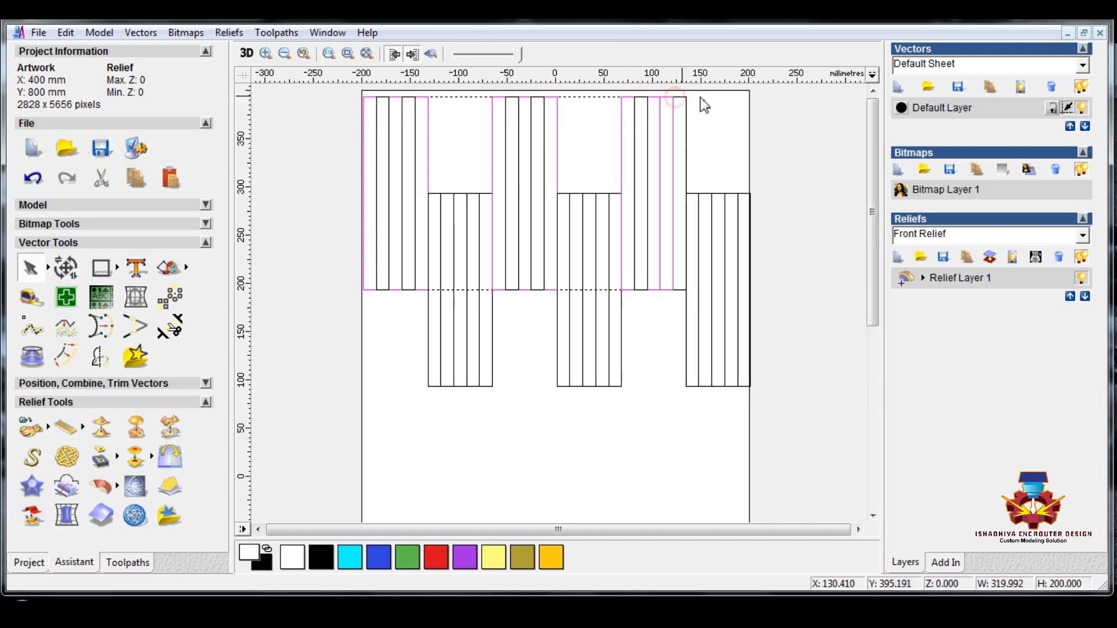
{"action": "left_click", "coordinate": [679, 101], "text": "shift"}
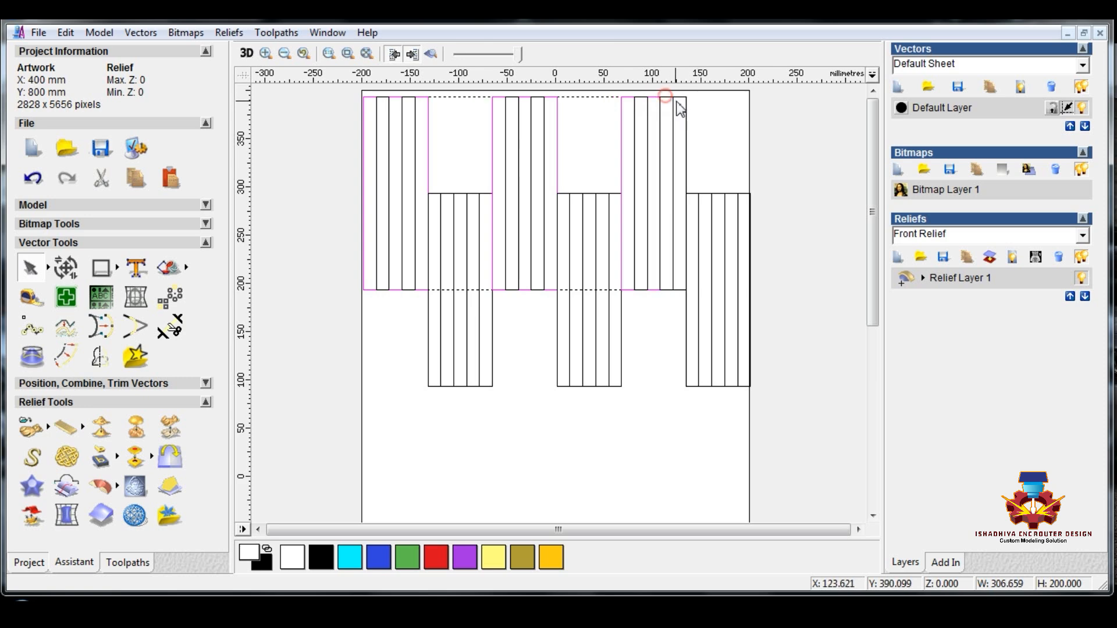
{"action": "right_click", "coordinate": [675, 112]}
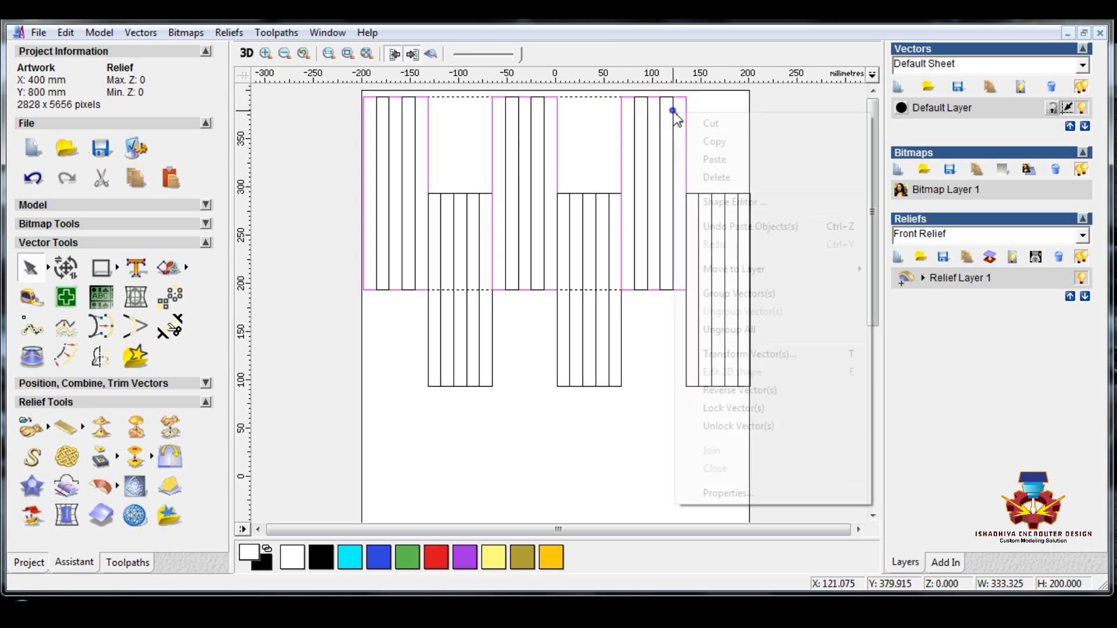
{"action": "left_click", "coordinate": [722, 294]}
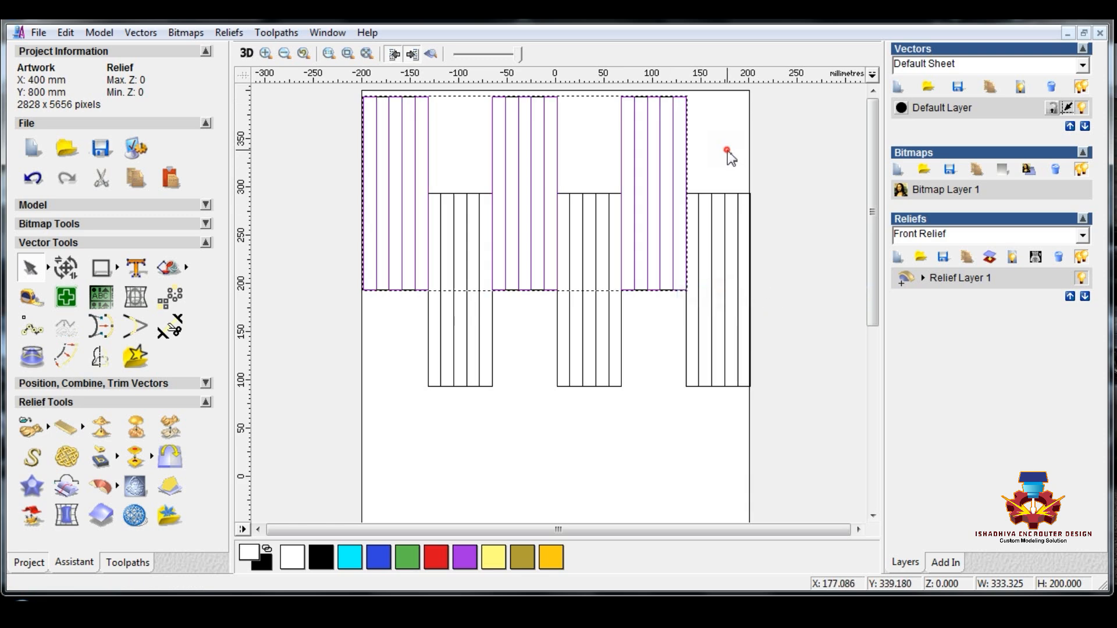
{"action": "left_click", "coordinate": [386, 95]}
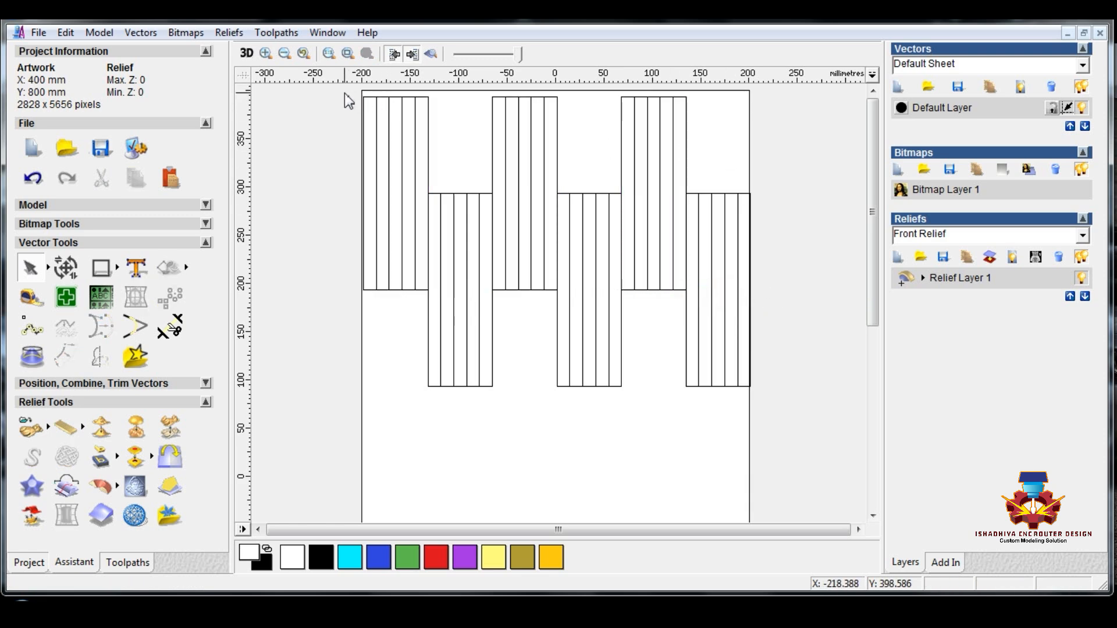
Group the remaining second and fourth strips of the three upper blocks into another set.
{"action": "left_click_drag", "start_coordinate": [344, 93], "coordinate": [728, 317]}
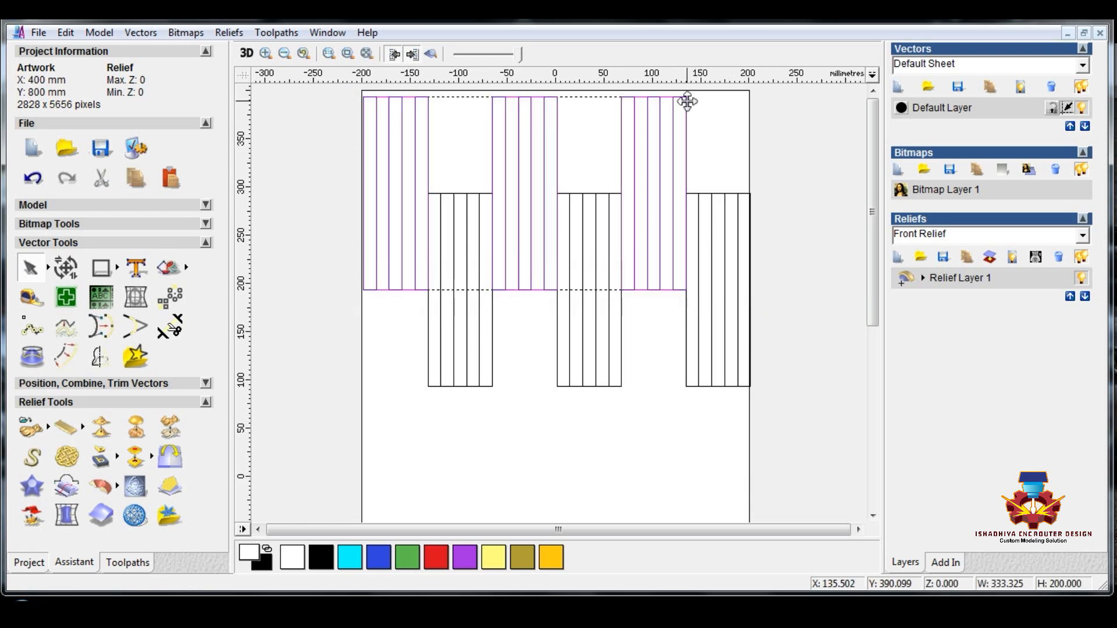
{"action": "left_click", "coordinate": [686, 107]}
{"action": "right_click", "coordinate": [659, 111]}
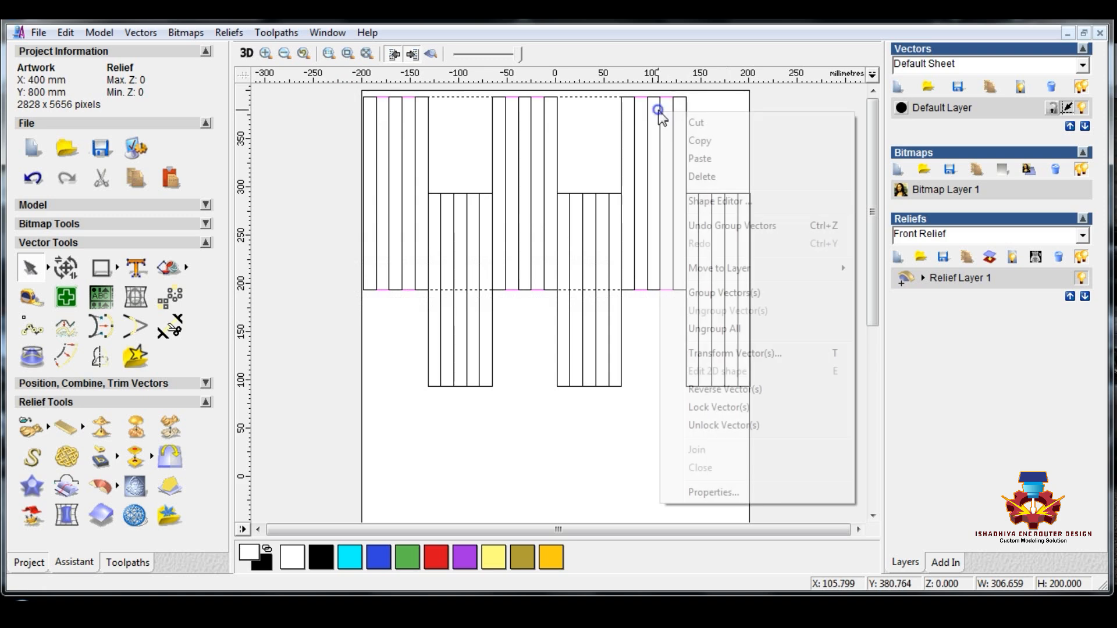
{"action": "left_click", "coordinate": [725, 292]}
{"action": "left_click", "coordinate": [449, 458]}
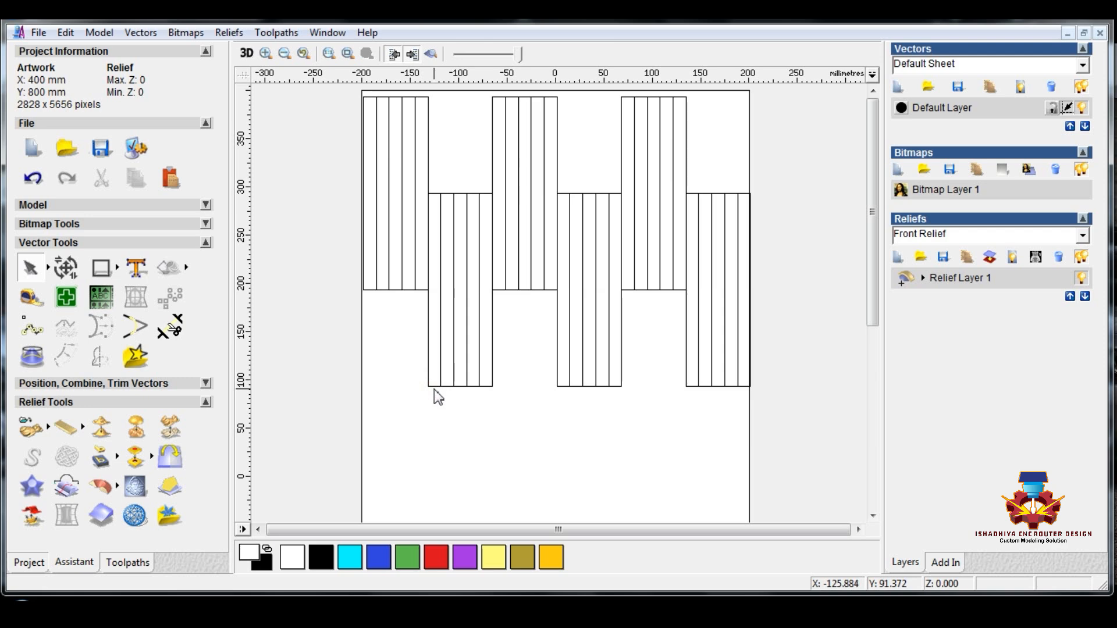
Group the first, third and fifth strips of all three lower blocks into one set.
{"action": "left_click", "coordinate": [437, 387]}
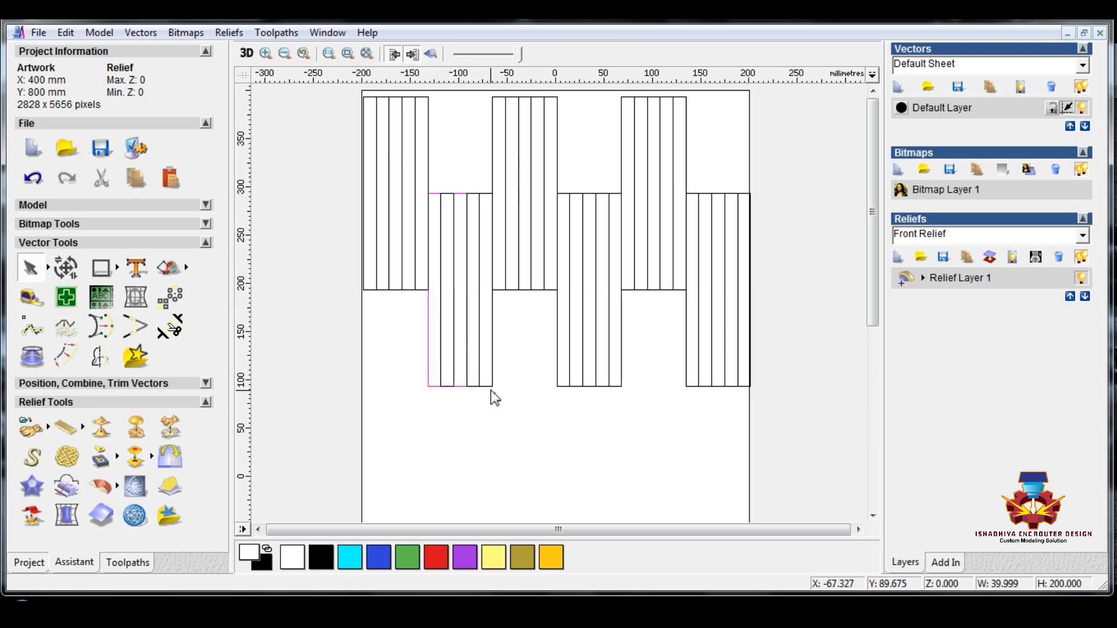
{"action": "left_click", "coordinate": [491, 387], "text": "shift"}
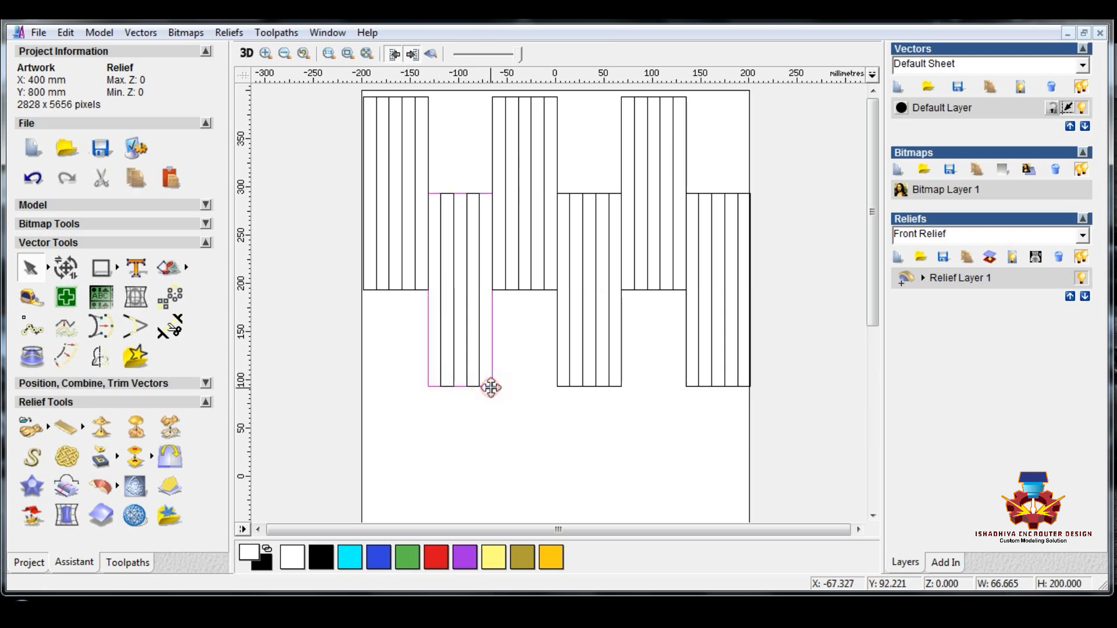
{"action": "left_click", "coordinate": [588, 386], "text": "shift"}
{"action": "left_click", "coordinate": [617, 386], "text": "shift"}
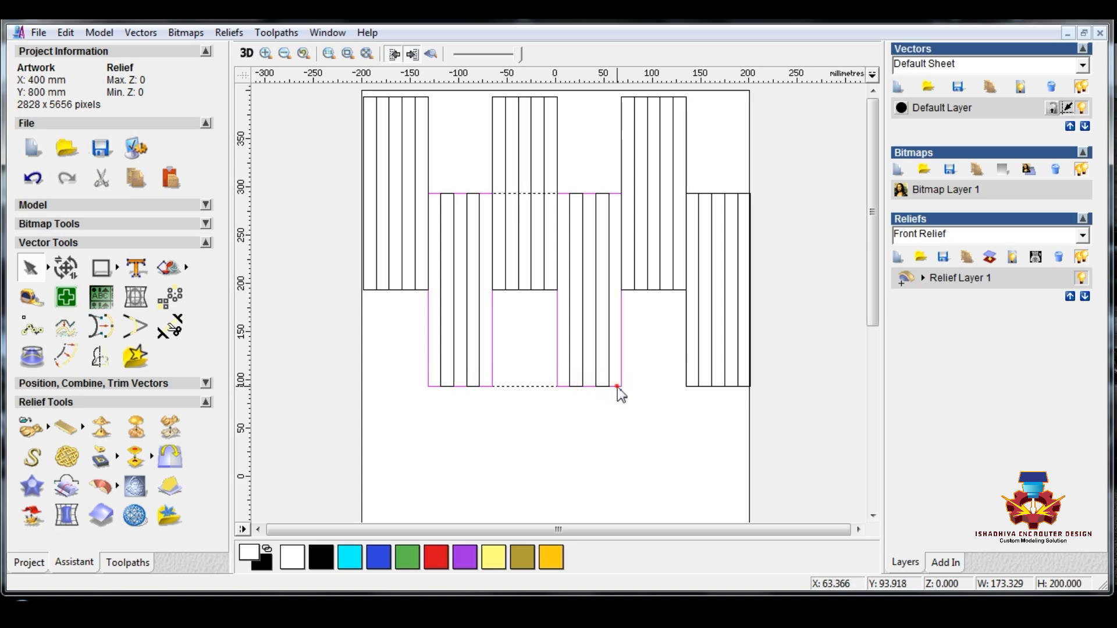
{"action": "left_click", "coordinate": [693, 387], "text": "shift"}
{"action": "left_click", "coordinate": [719, 386], "text": "shift"}
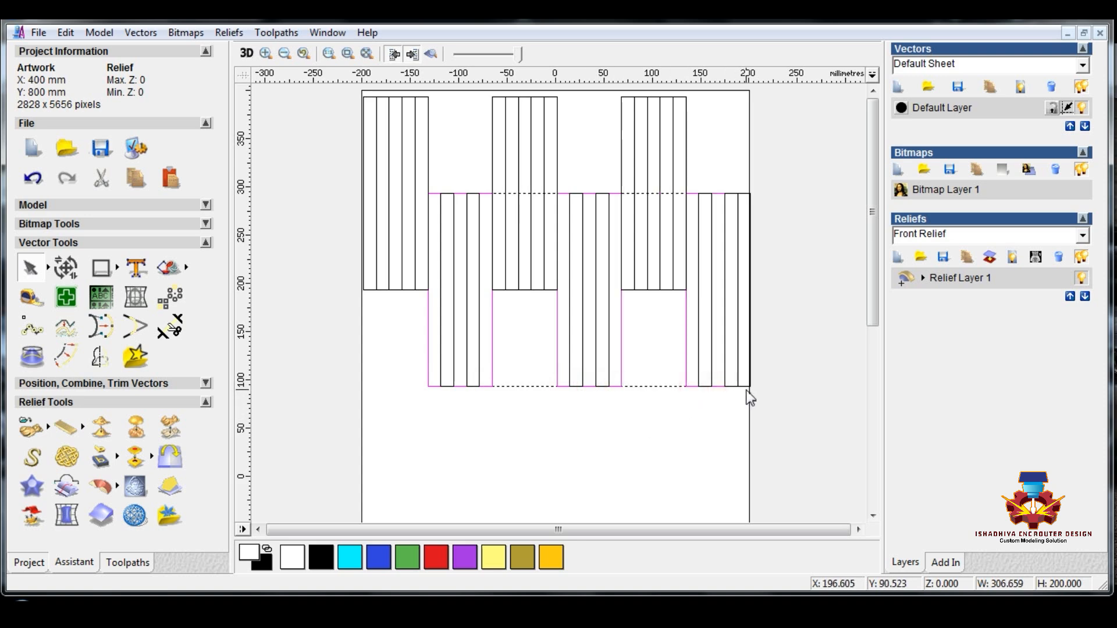
{"action": "left_click", "coordinate": [747, 386], "text": "shift"}
{"action": "right_click", "coordinate": [747, 386]}
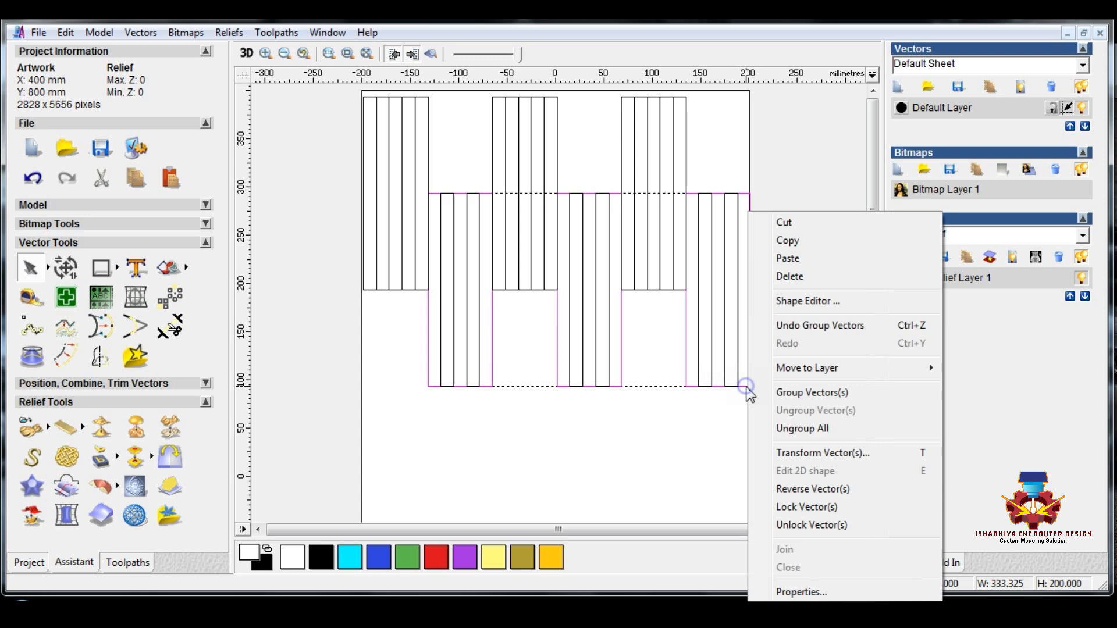
{"action": "left_click", "coordinate": [811, 391]}
{"action": "left_click", "coordinate": [348, 425]}
Group the remaining second and fourth strips of the three lower blocks into another set.
{"action": "left_click_drag", "start_coordinate": [404, 414], "coordinate": [836, 125]}
{"action": "right_click", "coordinate": [727, 402]}
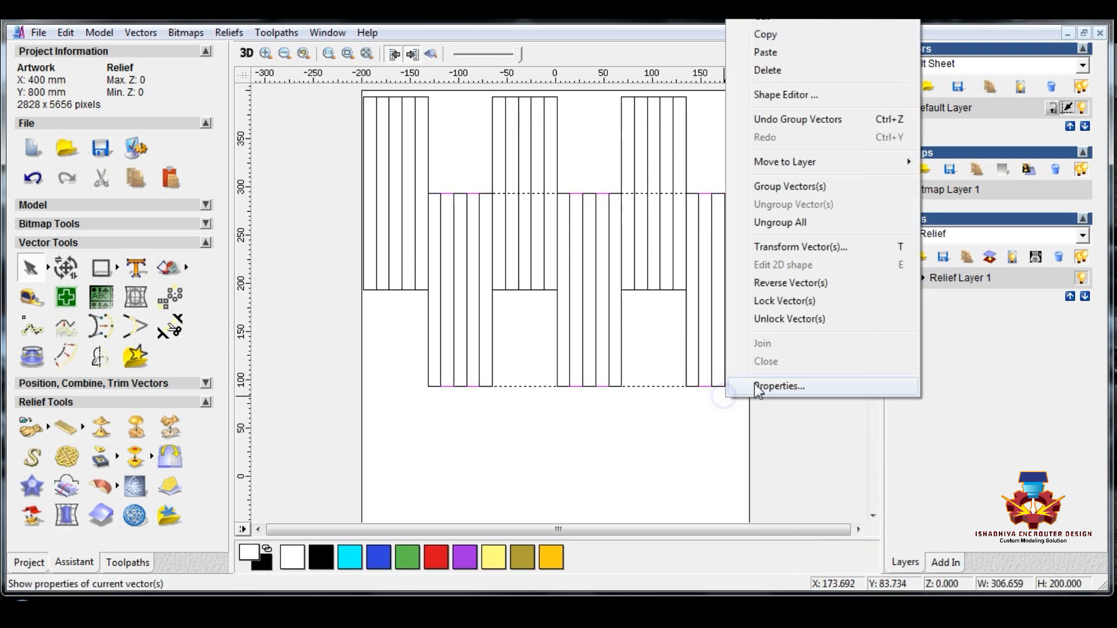
{"action": "left_click", "coordinate": [780, 187]}
{"action": "left_click", "coordinate": [804, 341]}
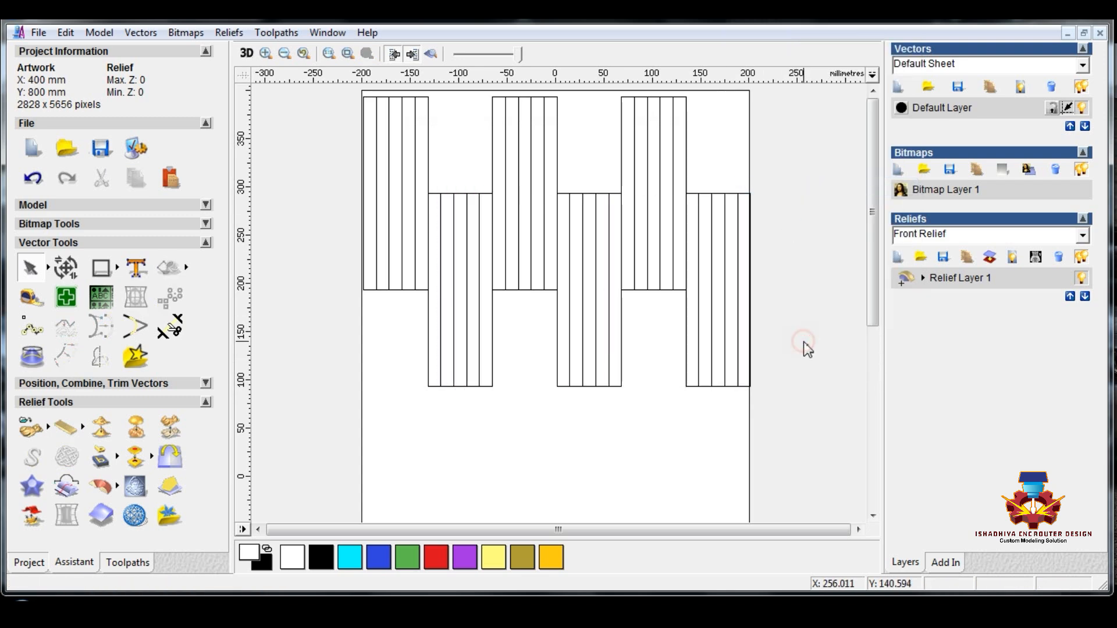
Block-copy the whole strip pattern into 1 column and 5 rows with an X offset of 0 and a Y offset of 200.
{"action": "key", "text": "F3"}
{"action": "left_click_drag", "start_coordinate": [438, 100], "coordinate": [724, 303]}
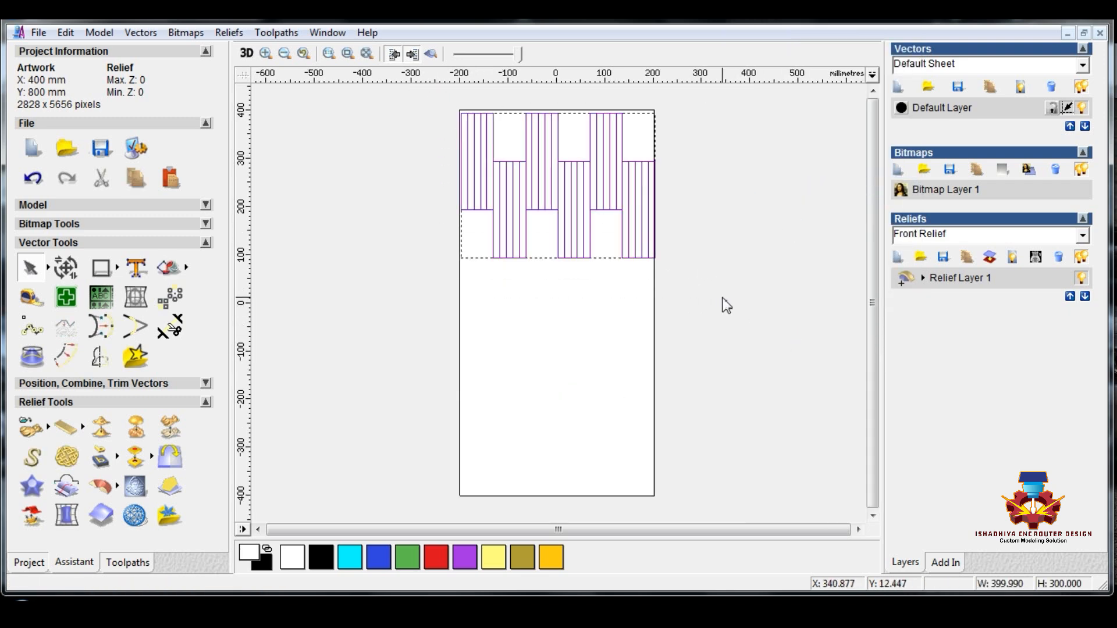
{"action": "left_click", "coordinate": [173, 298]}
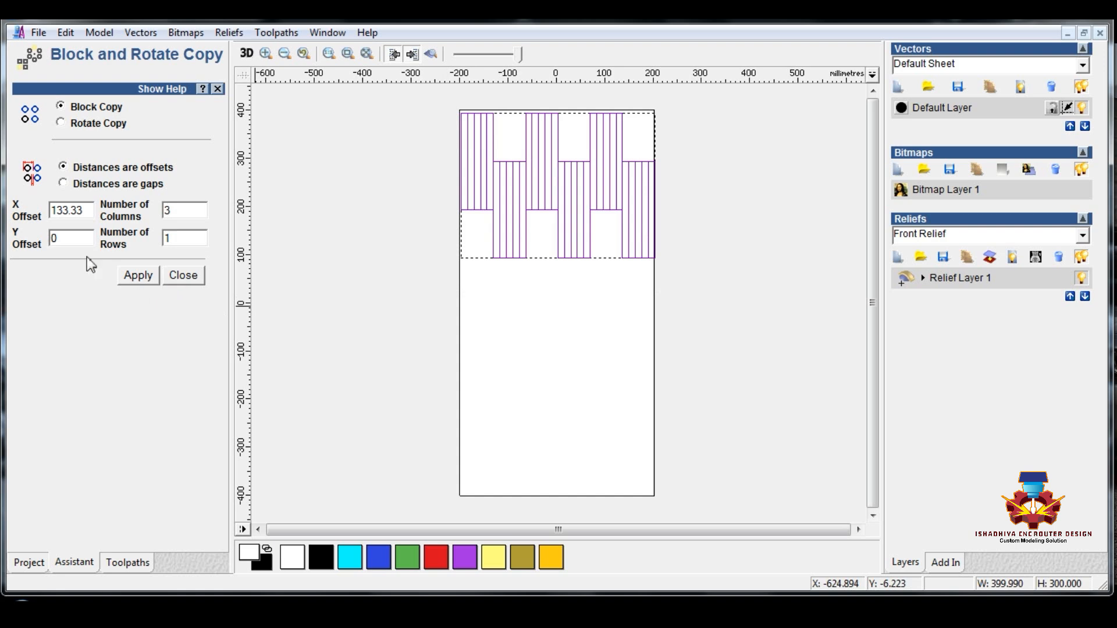
{"action": "left_click_drag", "start_coordinate": [91, 216], "coordinate": [3, 216]}
{"action": "type", "text": "0"}
{"action": "type", "text": "5"}
{"action": "left_click", "coordinate": [132, 277]}
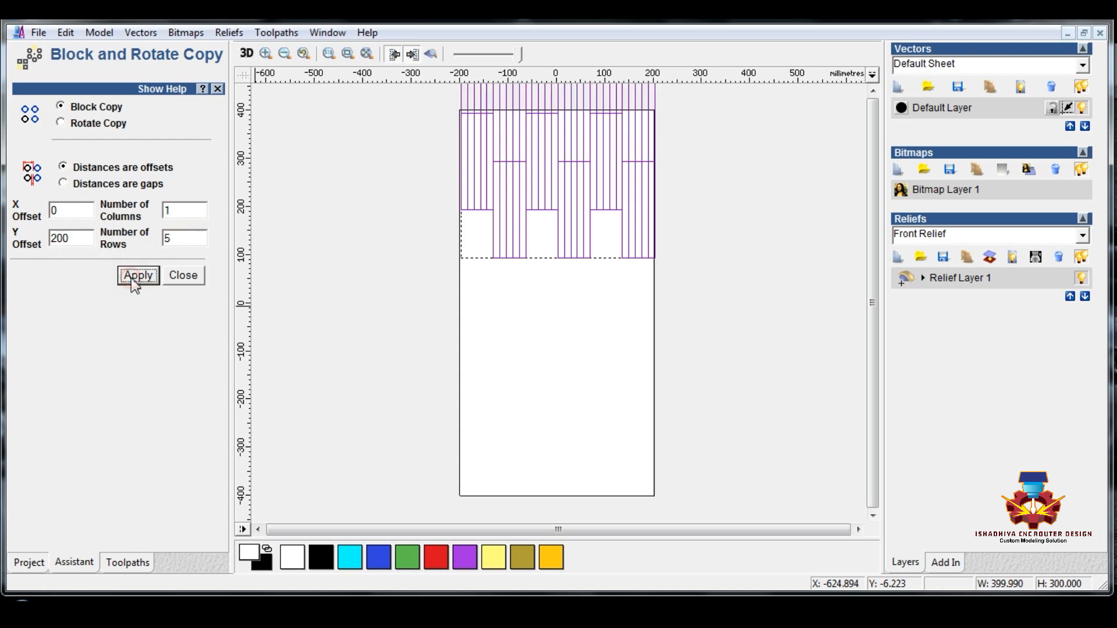
{"action": "left_click", "coordinate": [181, 276]}
Select the complete strip array and centre it on the page.
{"action": "scroll", "coordinate": [413, 316], "scroll_direction": "down", "scroll_amount": 3}
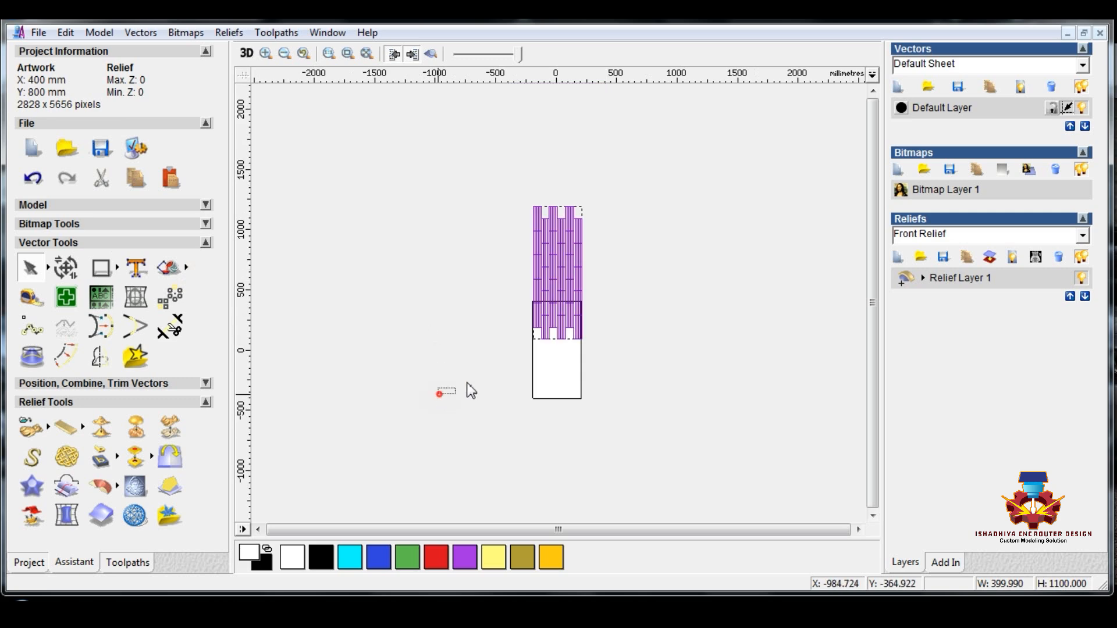
{"action": "left_click_drag", "start_coordinate": [439, 394], "coordinate": [638, 190]}
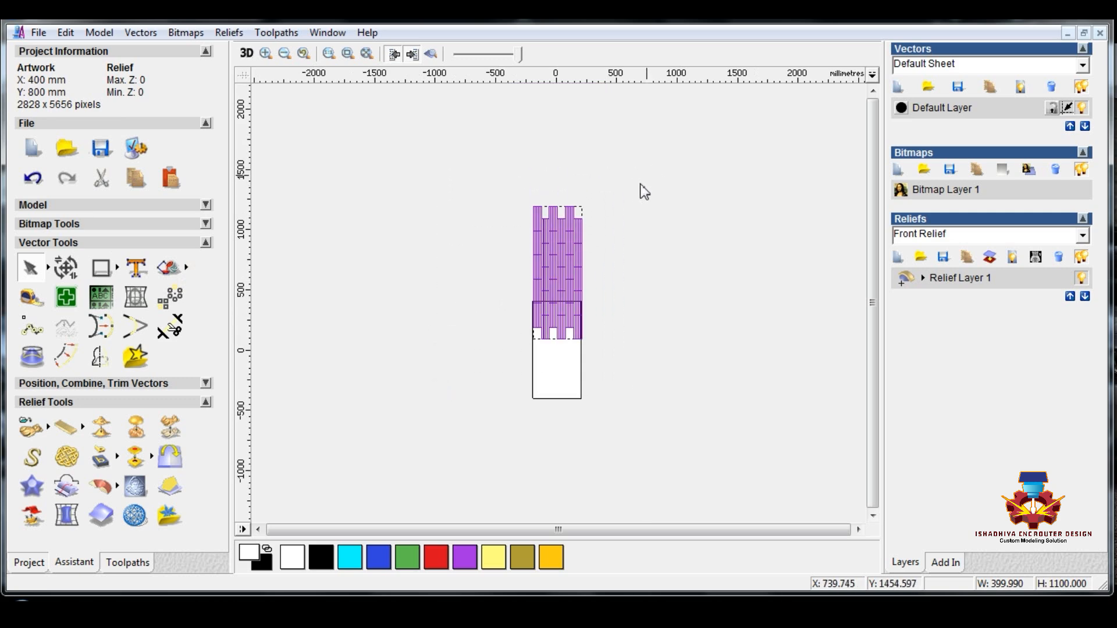
{"action": "left_click", "coordinate": [206, 384]}
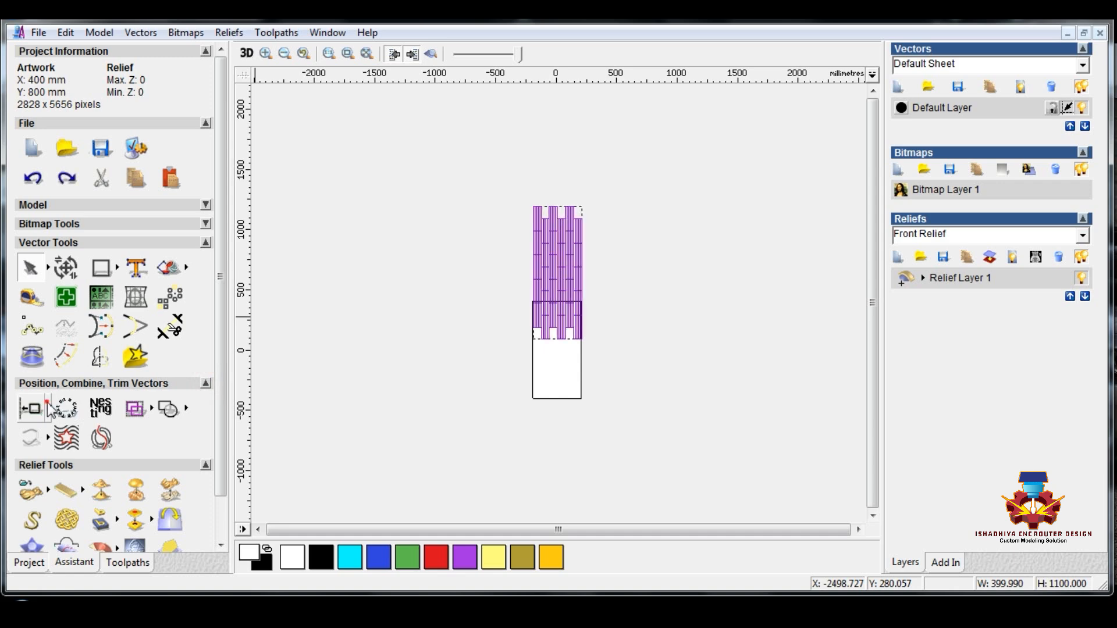
{"action": "left_click", "coordinate": [47, 408]}
{"action": "left_click", "coordinate": [250, 408]}
{"action": "left_click", "coordinate": [408, 355]}
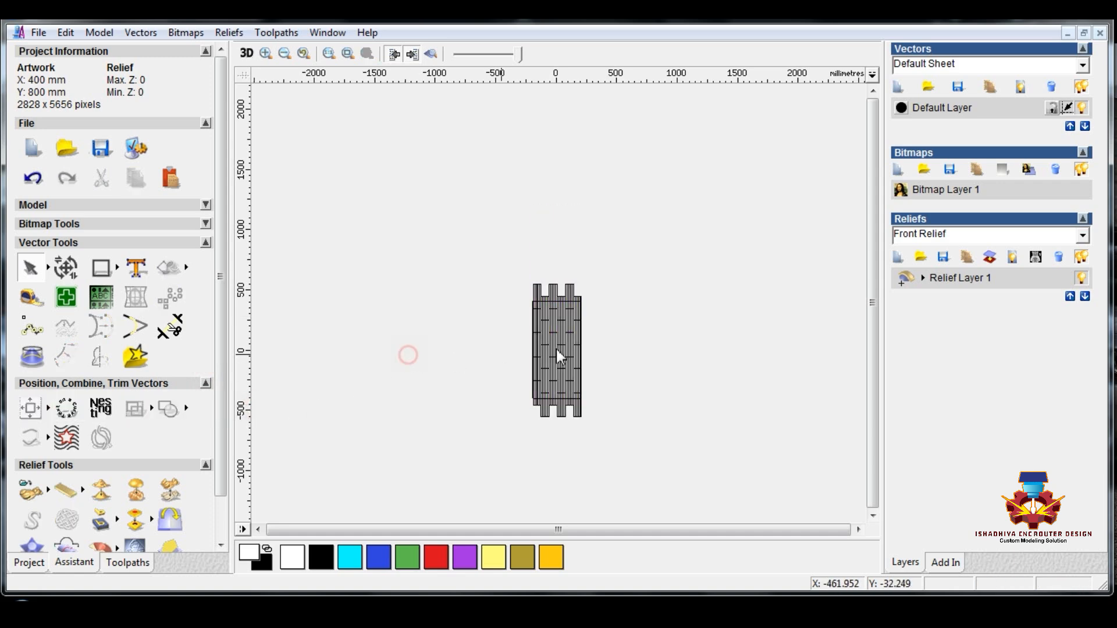
Cut the first, third and fifth rows of blocks from the odd columns of the array.
{"action": "scroll", "coordinate": [560, 349], "scroll_direction": "up", "scroll_amount": 2}
{"action": "scroll", "coordinate": [554, 260], "scroll_direction": "up", "scroll_amount": 2}
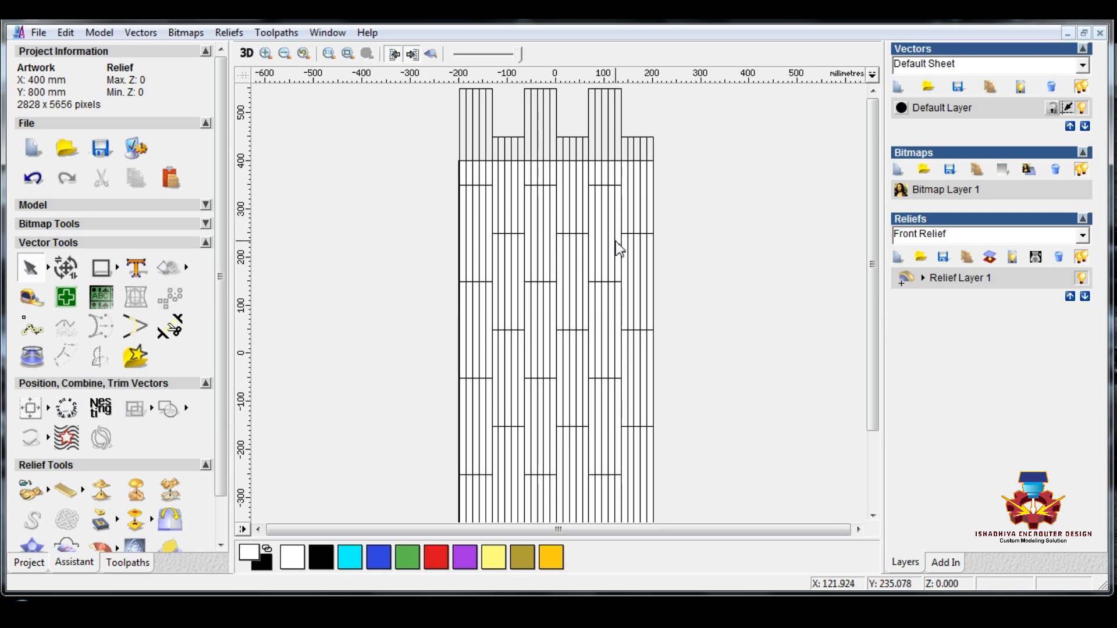
{"action": "scroll", "coordinate": [619, 247], "scroll_direction": "down", "scroll_amount": 2}
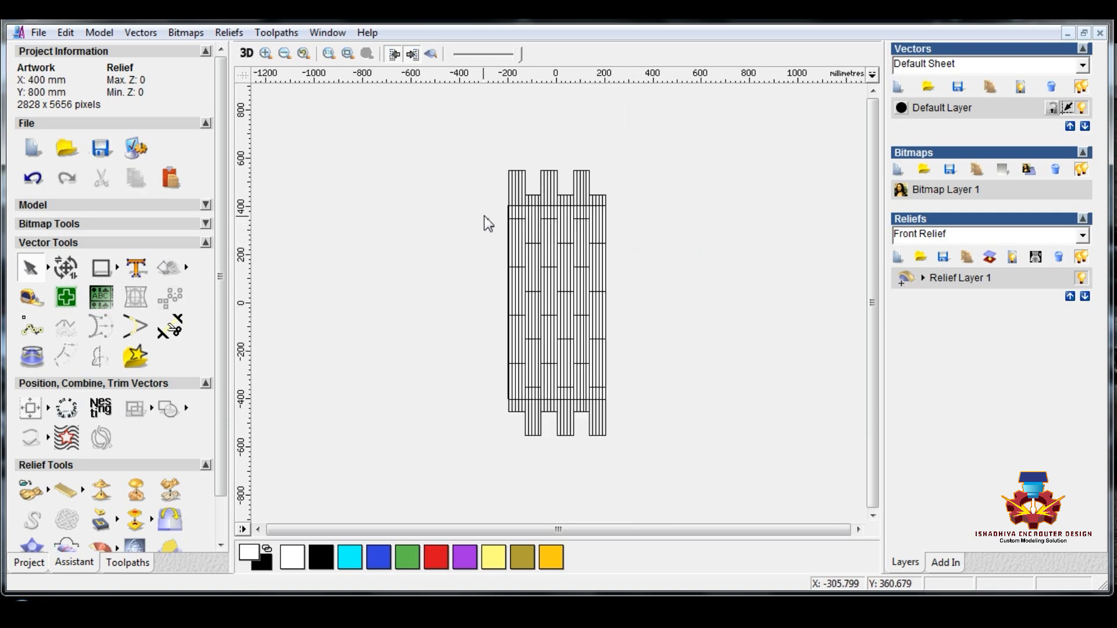
{"action": "left_click_drag", "start_coordinate": [457, 150], "coordinate": [629, 235]}
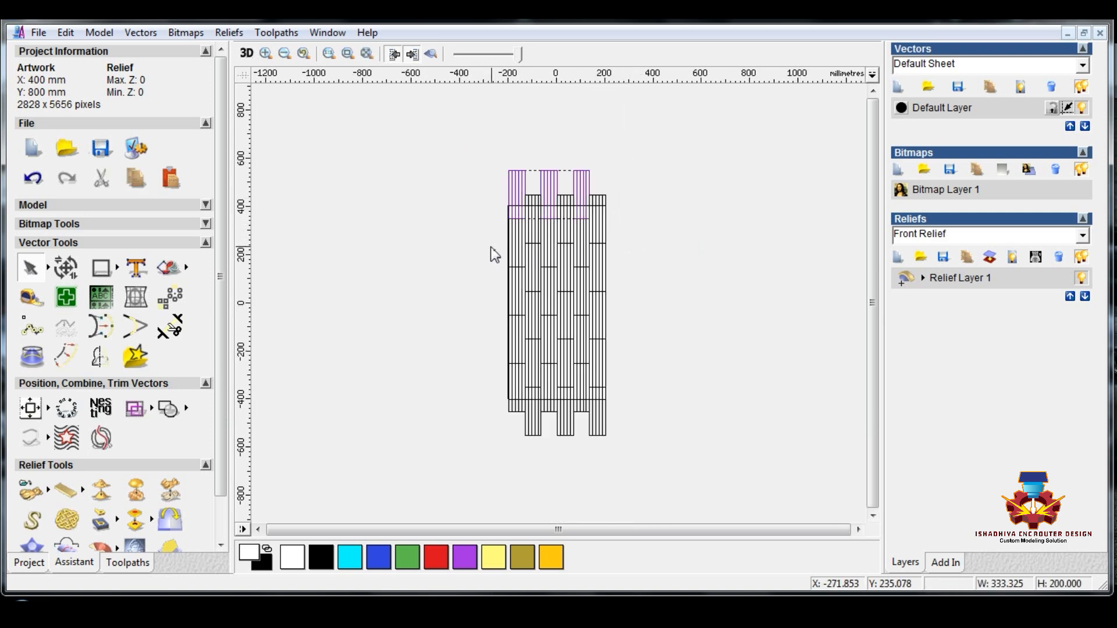
{"action": "left_click_drag", "start_coordinate": [495, 255], "coordinate": [646, 332], "text": "shift"}
{"action": "left_click_drag", "start_coordinate": [468, 352], "coordinate": [661, 437], "text": "shift"}
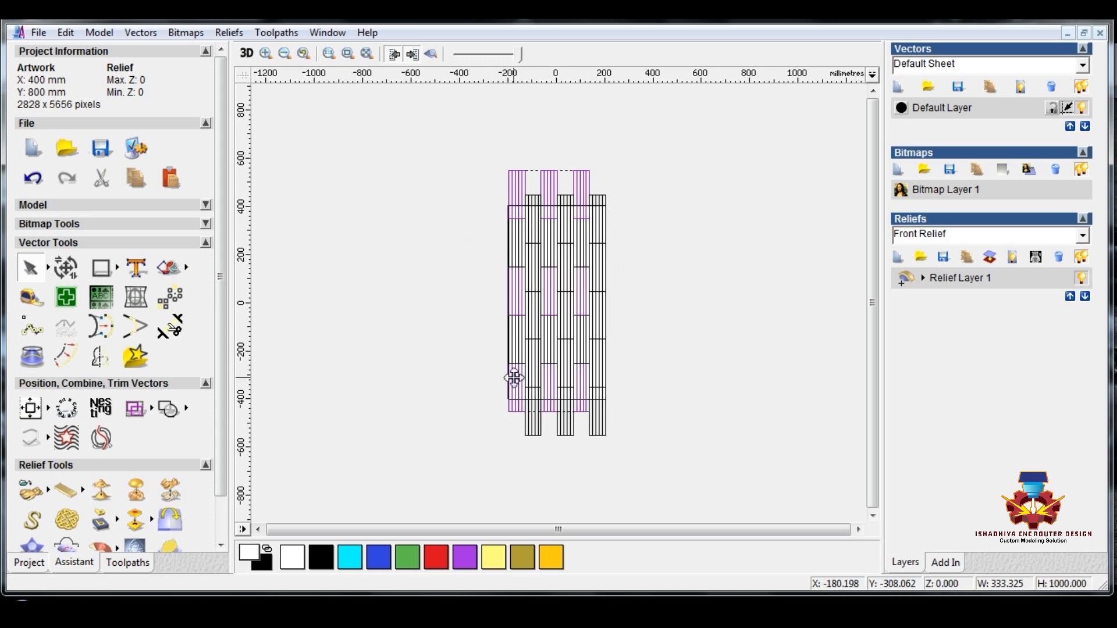
{"action": "right_click", "coordinate": [515, 379]}
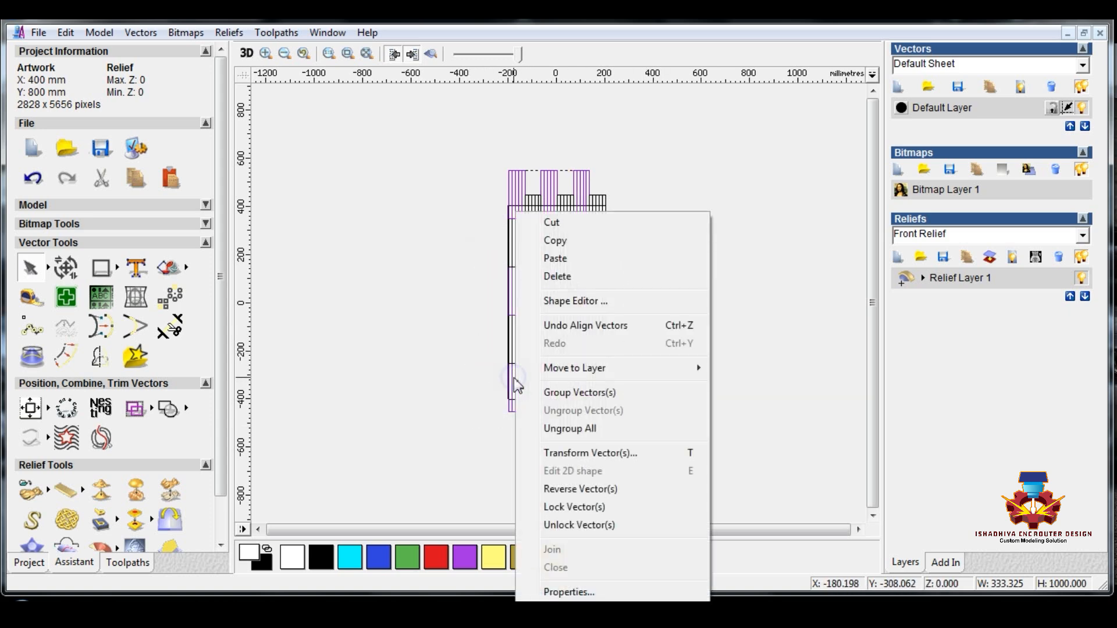
{"action": "left_click", "coordinate": [566, 223]}
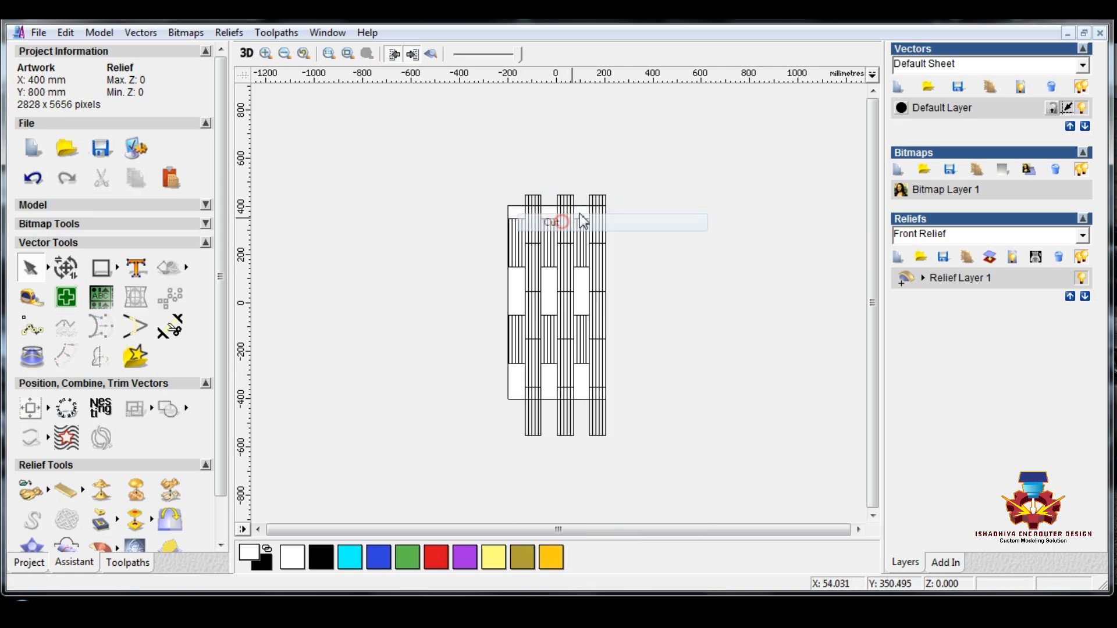
Paste the cut odd-column blocks onto a new vector layer with Default Layer hidden.
{"action": "left_click", "coordinate": [897, 89]}
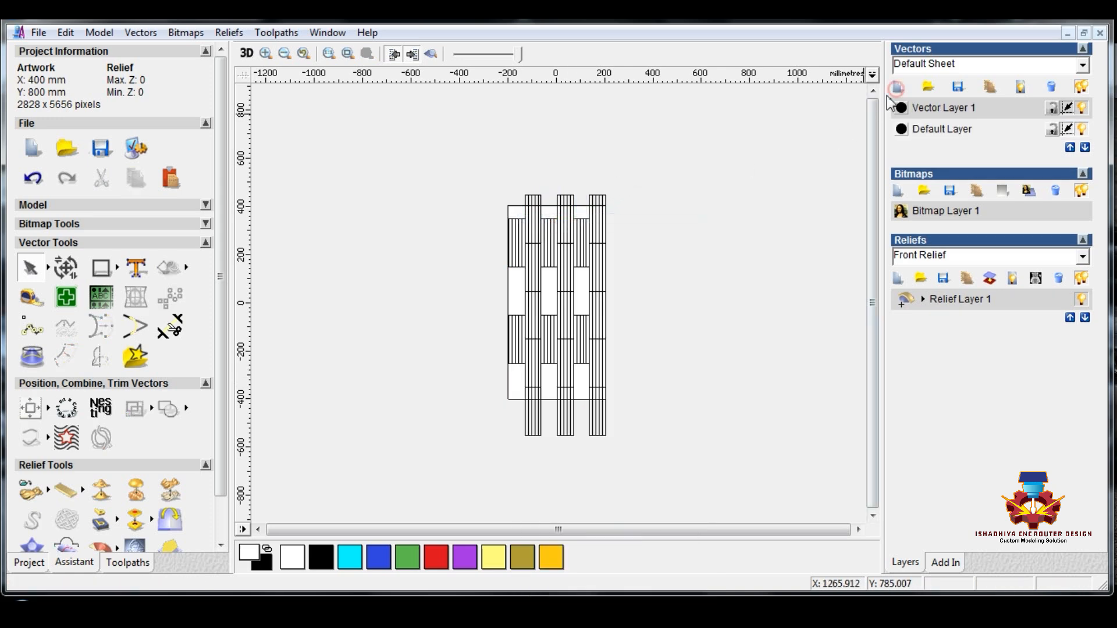
{"action": "left_click", "coordinate": [1081, 128]}
{"action": "right_click", "coordinate": [609, 154]}
{"action": "left_click", "coordinate": [669, 204]}
{"action": "left_click", "coordinate": [692, 192]}
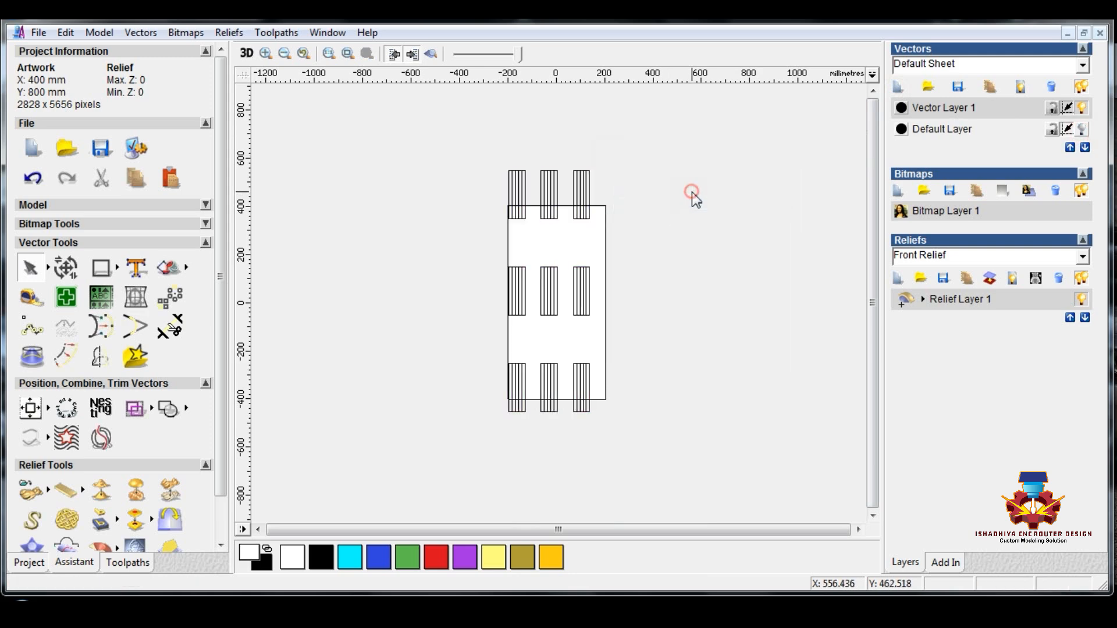
{"action": "scroll", "coordinate": [518, 175], "scroll_direction": "up", "scroll_amount": 2}
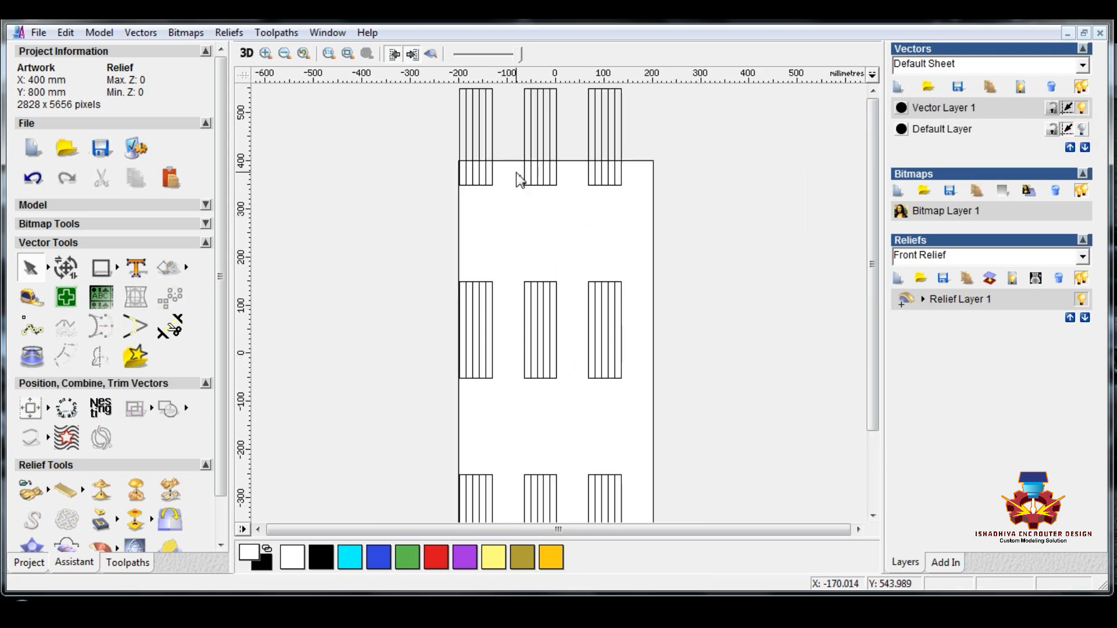
{"action": "left_click", "coordinate": [460, 186]}
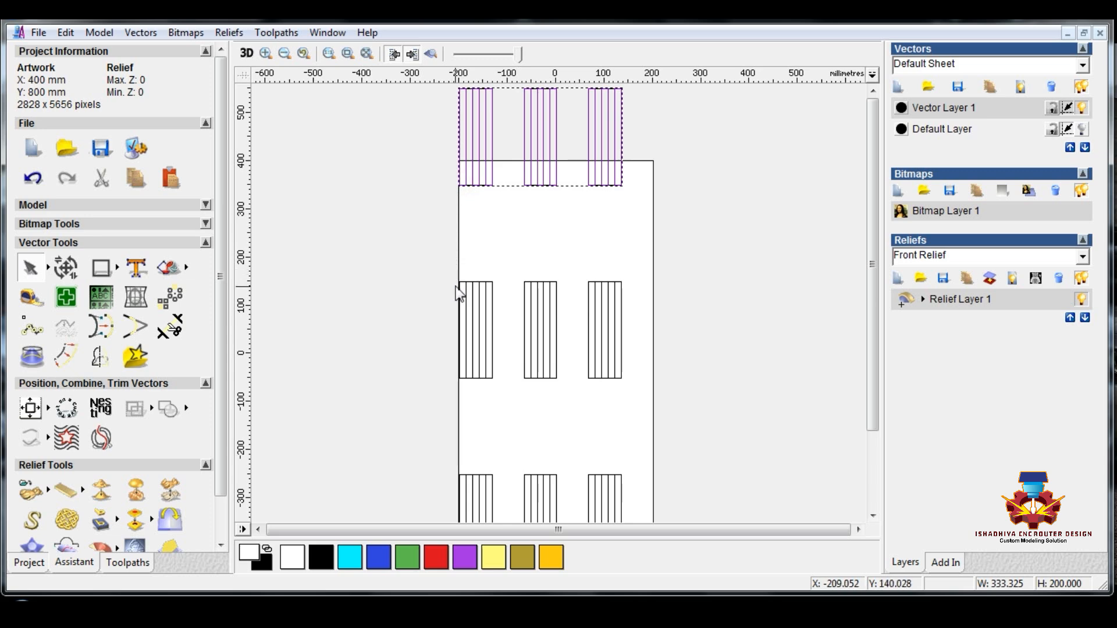
{"action": "scroll", "coordinate": [505, 210], "scroll_direction": "up", "scroll_amount": 1}
{"action": "scroll", "coordinate": [397, 267], "scroll_direction": "up", "scroll_amount": 1}
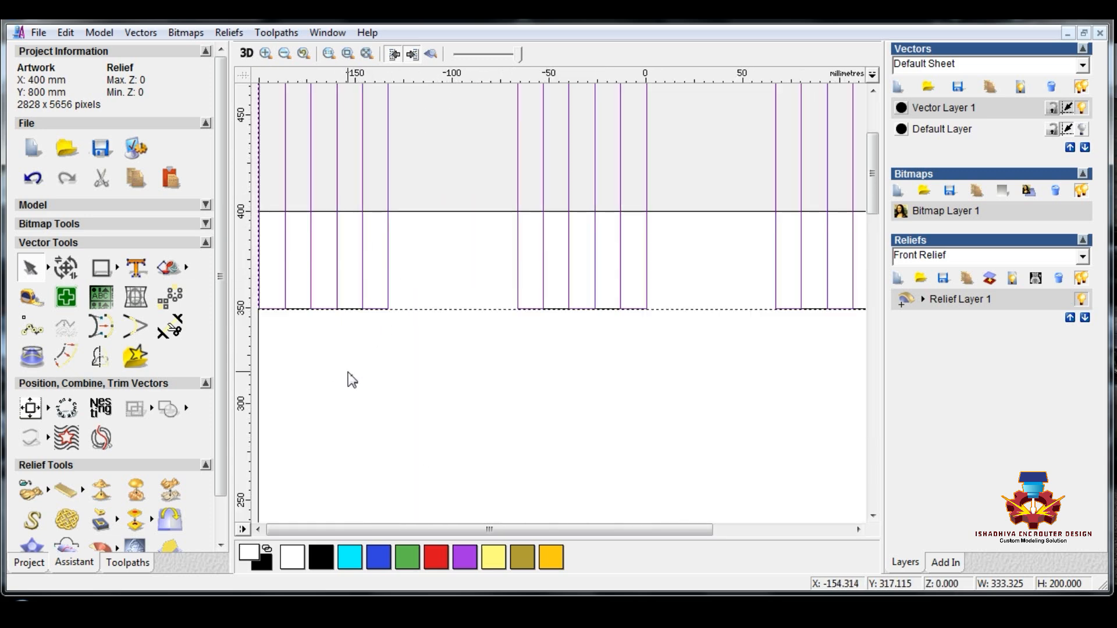
{"action": "scroll", "coordinate": [352, 380], "scroll_direction": "down", "scroll_amount": 1}
{"action": "left_click_drag", "start_coordinate": [359, 271], "coordinate": [319, 344]}
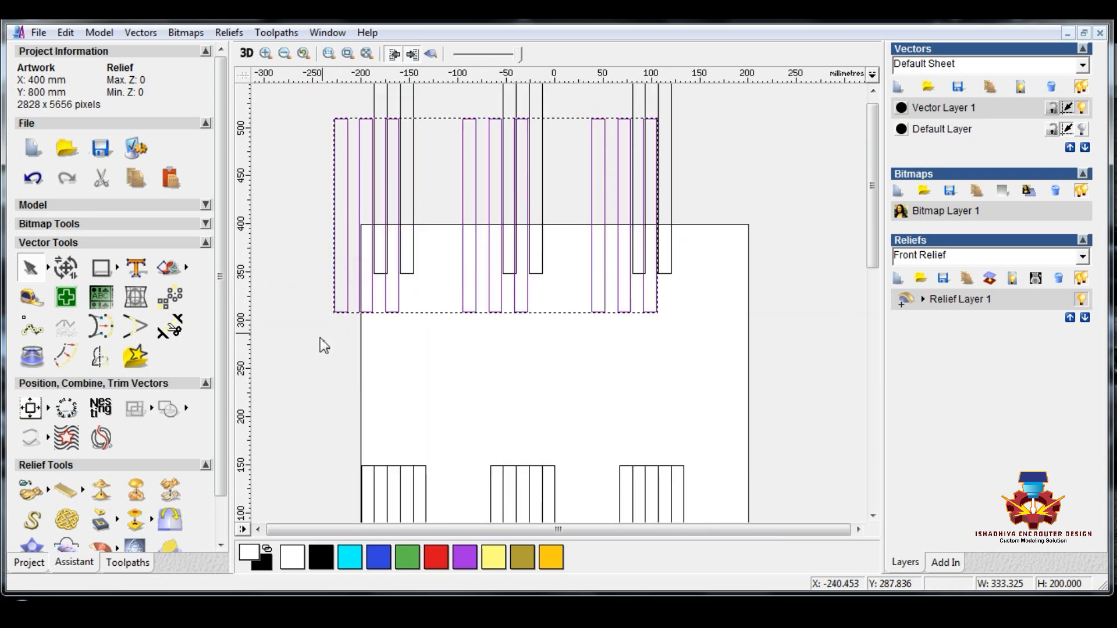
{"action": "key", "text": "ctrl+z"}
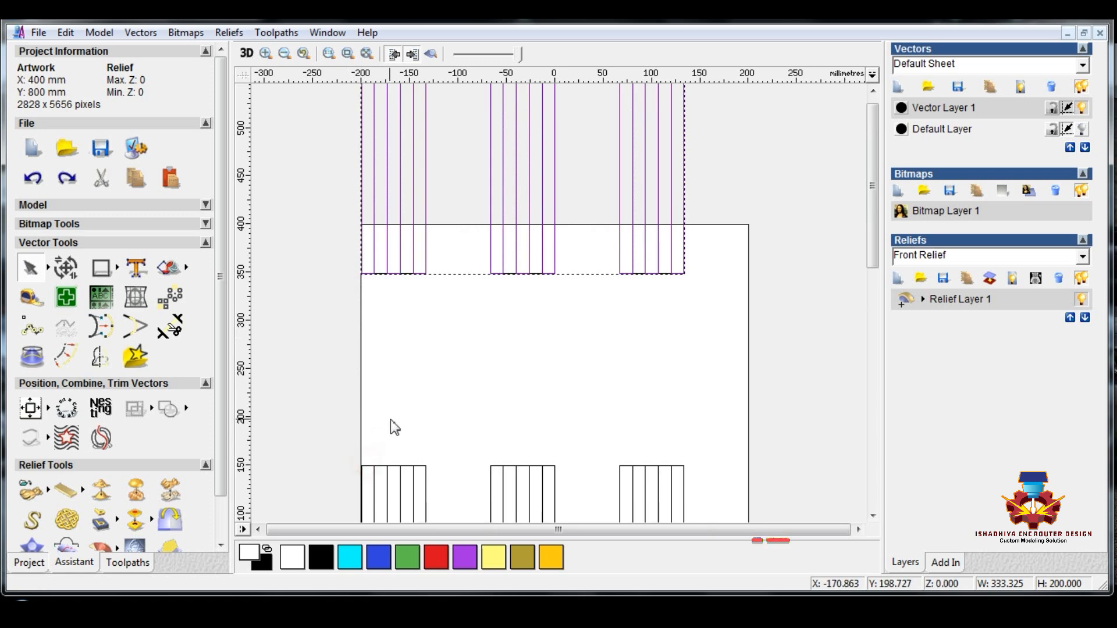
Combine the first, third and fifth strip sets of all three rows on Vector Layer 1 into one group.
{"action": "left_click", "coordinate": [396, 358]}
{"action": "left_click", "coordinate": [362, 275]}
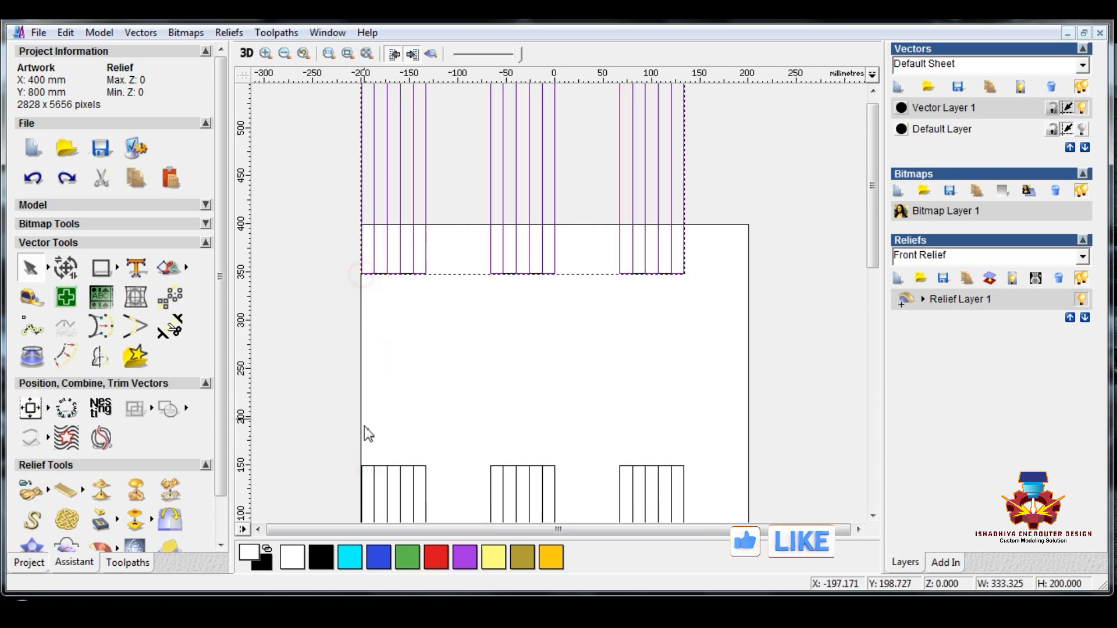
{"action": "left_click", "coordinate": [365, 468], "text": "shift"}
{"action": "scroll", "coordinate": [423, 407], "scroll_direction": "down", "scroll_amount": 1}
{"action": "scroll", "coordinate": [445, 461], "scroll_direction": "up", "scroll_amount": 1}
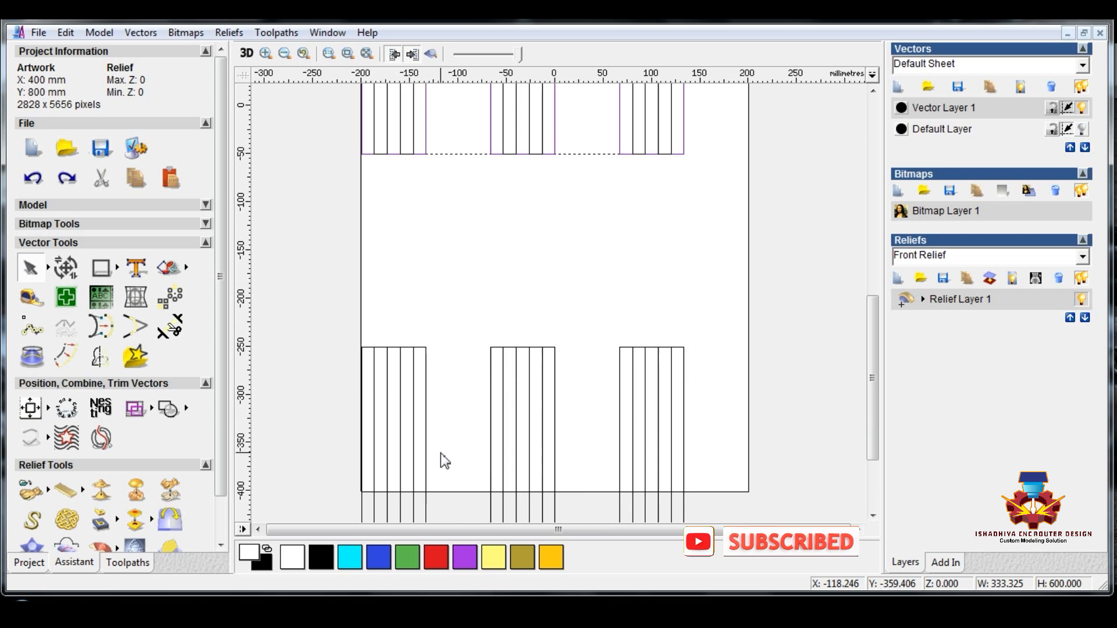
{"action": "left_click", "coordinate": [362, 355], "text": "shift"}
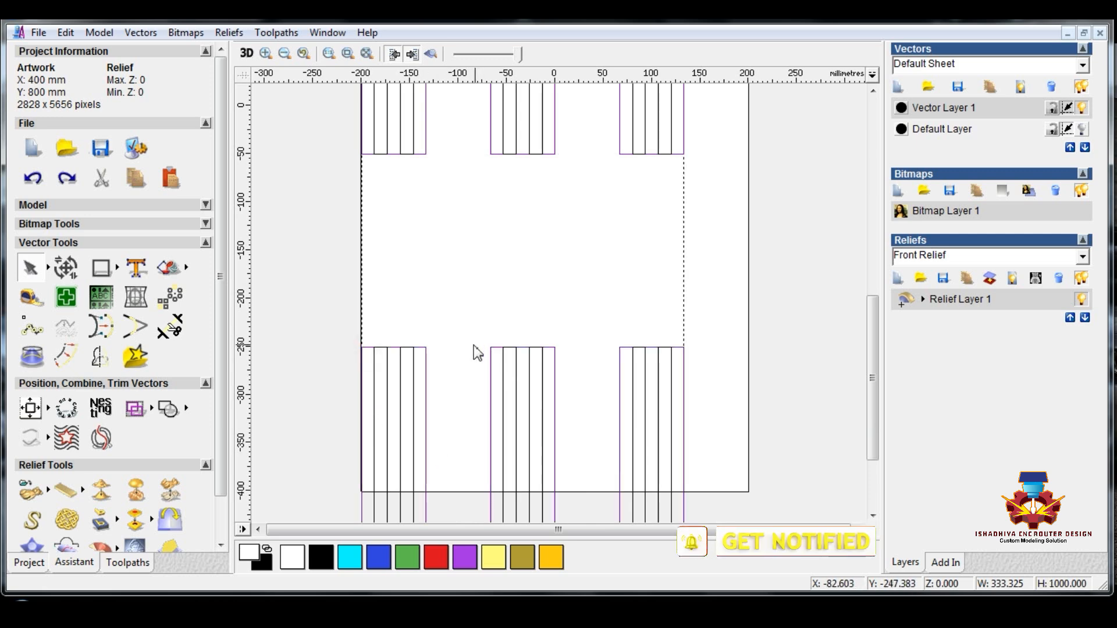
Combine the second and fourth strip sets of all three rows on Vector Layer 1 into another group.
{"action": "scroll", "coordinate": [444, 293], "scroll_direction": "down", "scroll_amount": 2}
{"action": "left_click_drag", "start_coordinate": [438, 157], "coordinate": [692, 232]}
{"action": "left_click_drag", "start_coordinate": [414, 240], "coordinate": [661, 332], "text": "shift"}
{"action": "left_click_drag", "start_coordinate": [458, 345], "coordinate": [698, 458], "text": "shift"}
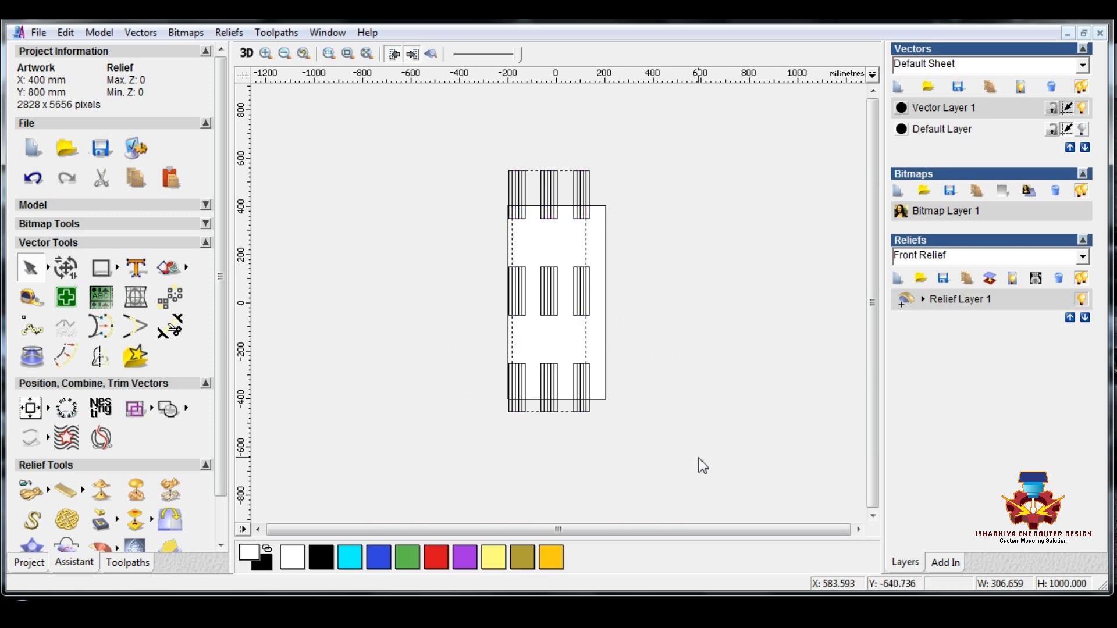
{"action": "left_click", "coordinate": [672, 369]}
Show only Default Layer and cut the first, third and fifth rows of blocks from its even columns.
{"action": "left_click", "coordinate": [1081, 129]}
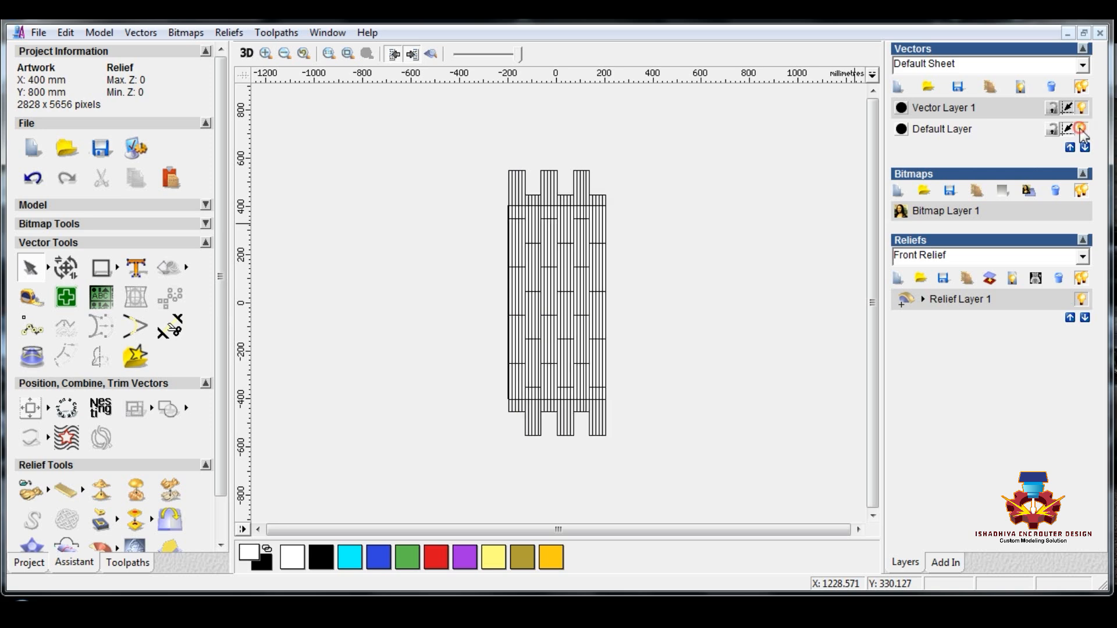
{"action": "left_click", "coordinate": [1081, 108]}
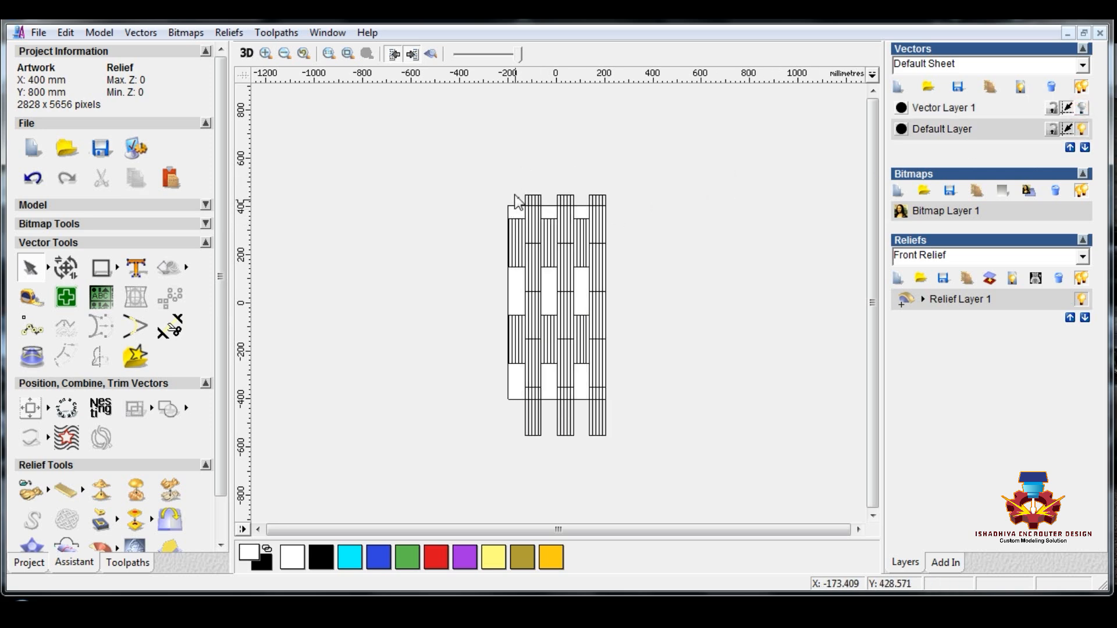
{"action": "left_click_drag", "start_coordinate": [494, 166], "coordinate": [660, 265]}
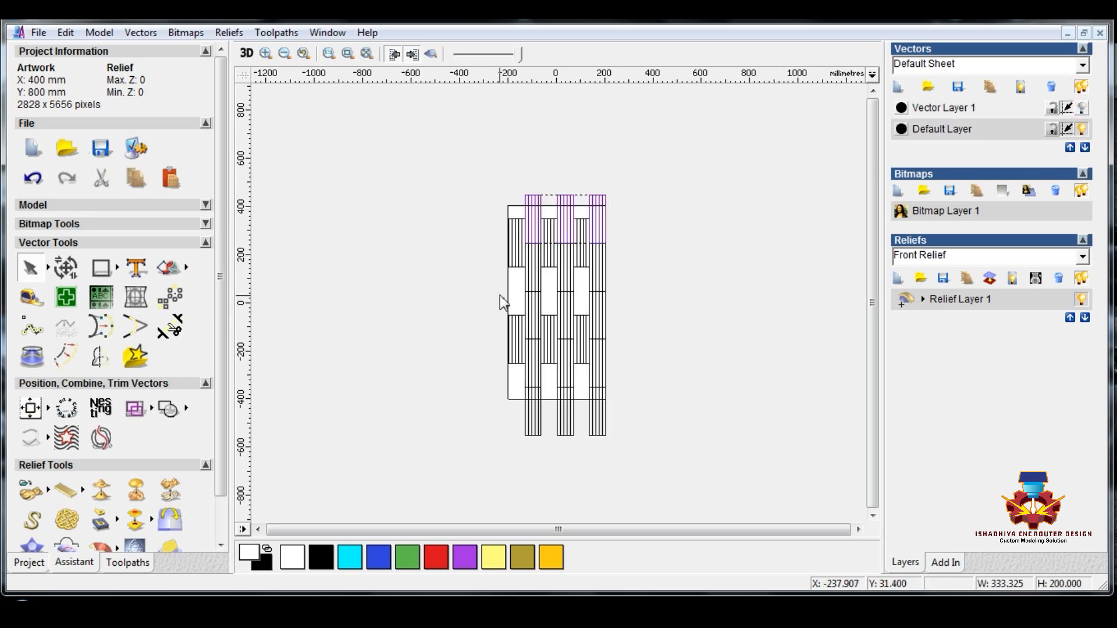
{"action": "mouse_move", "coordinate": [500, 280]}
{"action": "left_mouse_down"}
{"action": "mouse_move", "coordinate": [607, 346]}
{"action": "mouse_move", "coordinate": [646, 343]}
{"action": "left_mouse_up"}
{"action": "left_click_drag", "start_coordinate": [495, 377], "coordinate": [643, 459]}
{"action": "key", "text": "Delete"}
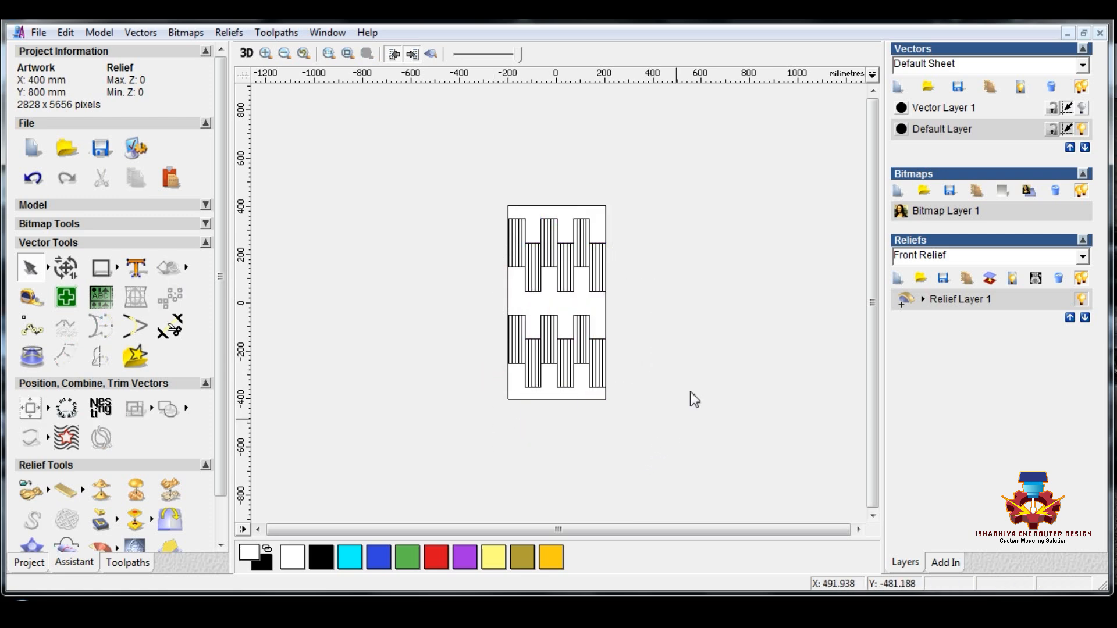
Paste the cut even-column blocks onto another new vector layer with Default Layer hidden.
{"action": "left_click", "coordinate": [896, 87]}
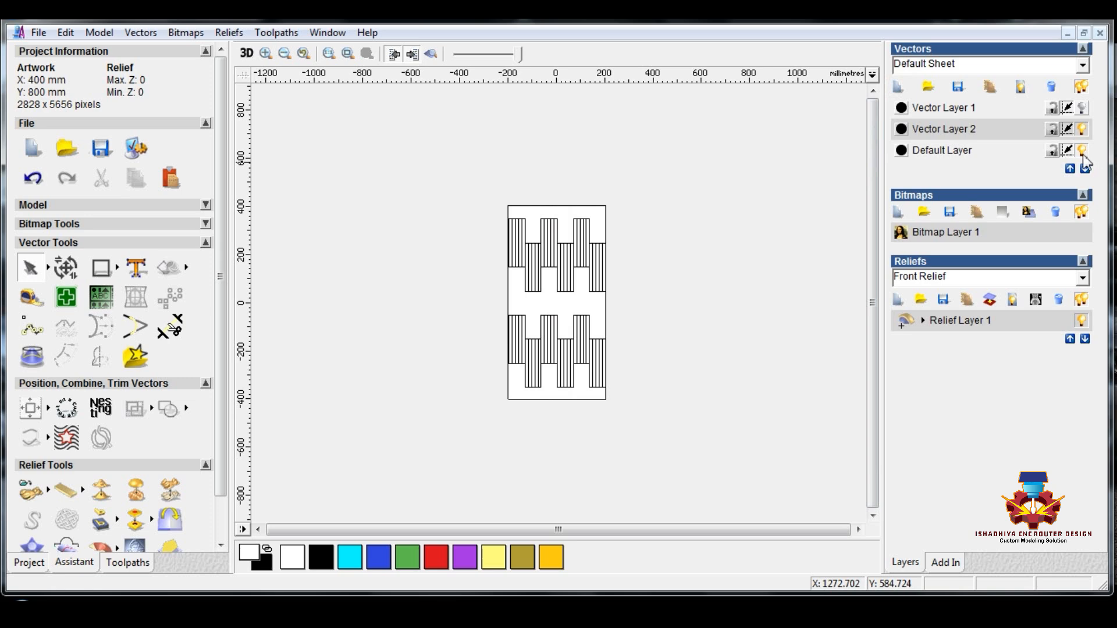
{"action": "left_click", "coordinate": [1082, 151]}
{"action": "key", "text": "ctrl+v"}
{"action": "left_click", "coordinate": [678, 220]}
Combine the first, third and fifth strip sets of all three rows on Vector Layer 2, then test-move the group and undo the move.
{"action": "scroll", "coordinate": [556, 252], "scroll_direction": "up", "scroll_amount": 2}
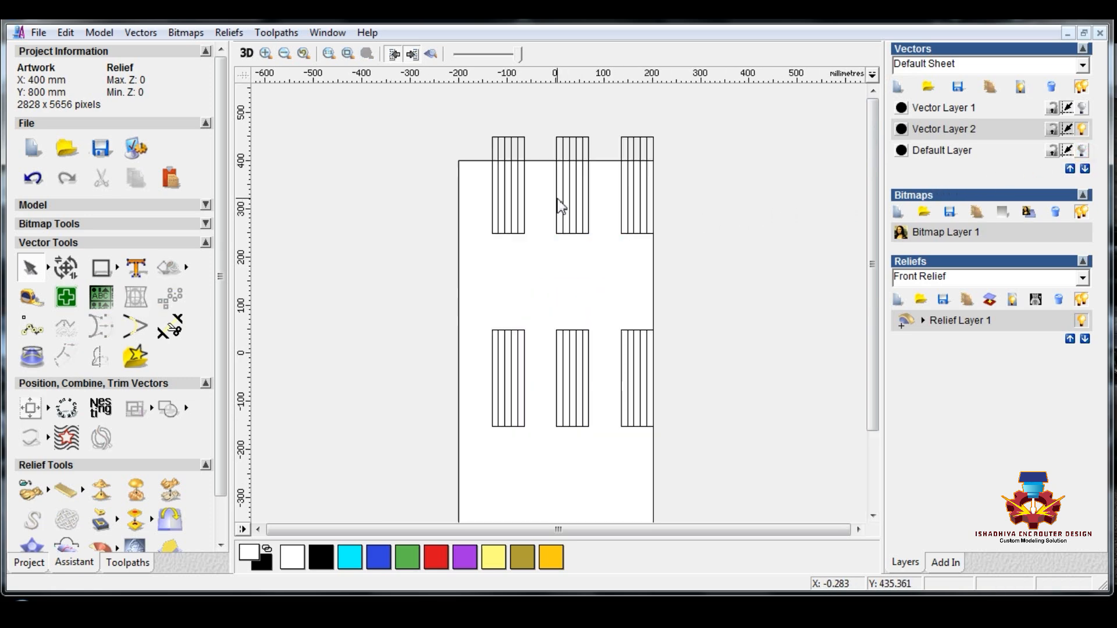
{"action": "left_click", "coordinate": [652, 139]}
{"action": "left_click", "coordinate": [655, 333], "text": "shift"}
{"action": "scroll", "coordinate": [679, 333], "scroll_direction": "down", "scroll_amount": 2}
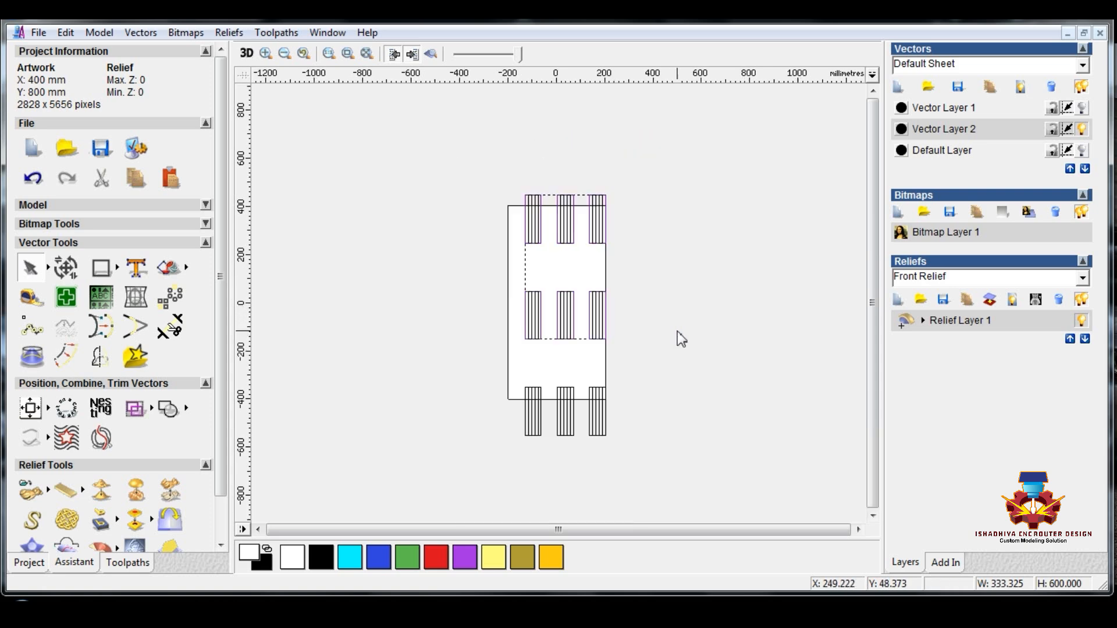
{"action": "scroll", "coordinate": [608, 397], "scroll_direction": "up", "scroll_amount": 2}
{"action": "left_click", "coordinate": [651, 343], "text": "shift"}
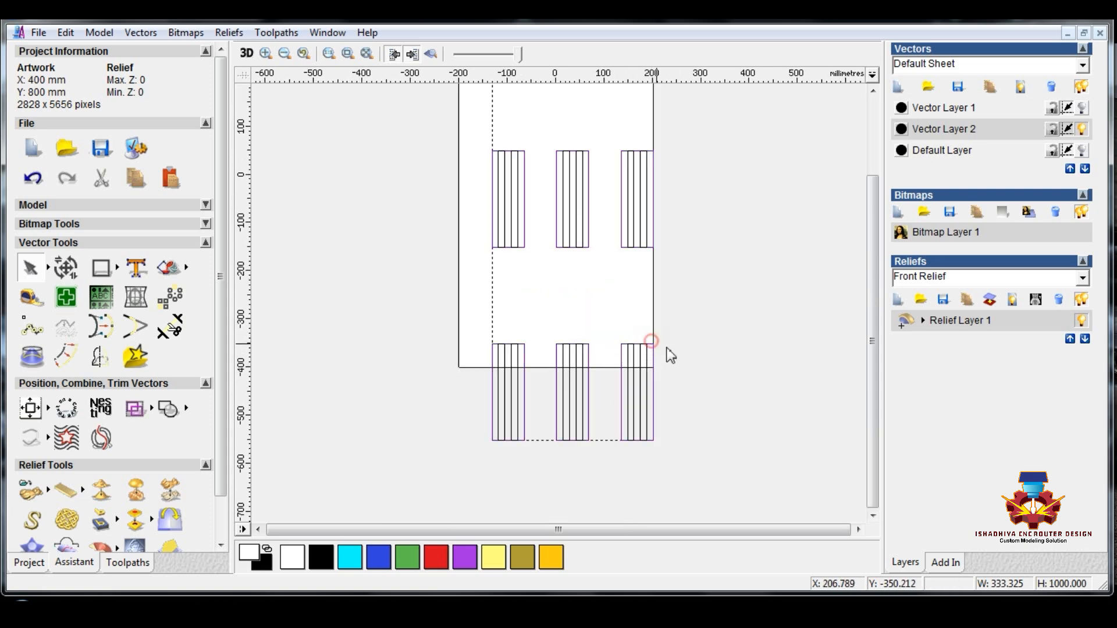
{"action": "key", "text": "ctrl+g"}
{"action": "left_click_drag", "start_coordinate": [652, 334], "coordinate": [788, 378]}
{"action": "key", "text": "ctrl+z"}
Combine the second and fourth strip sets of all three rows on Vector Layer 2 into another group.
{"action": "scroll", "coordinate": [750, 377], "scroll_direction": "down", "scroll_amount": 2}
{"action": "left_click", "coordinate": [732, 277]}
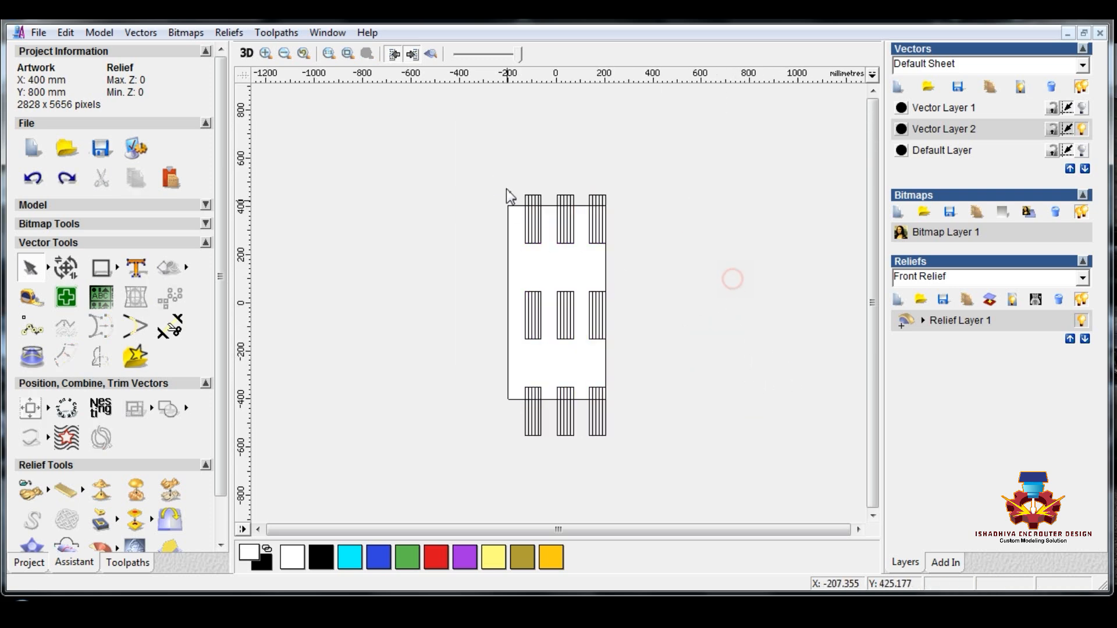
{"action": "left_click_drag", "start_coordinate": [487, 172], "coordinate": [652, 249]}
{"action": "left_click_drag", "start_coordinate": [463, 261], "coordinate": [670, 358]}
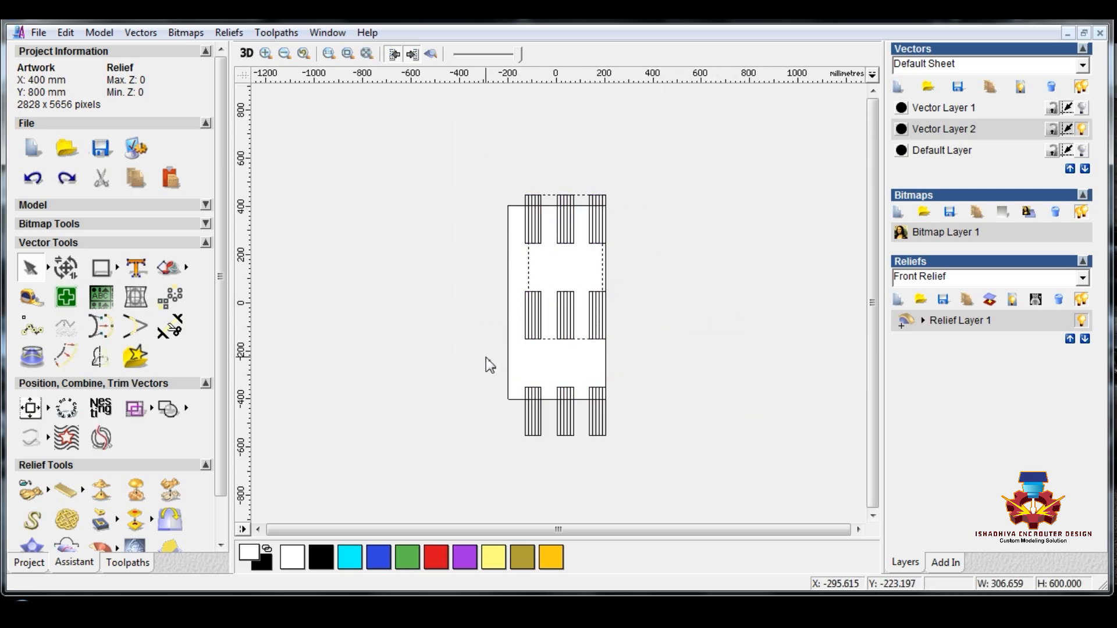
{"action": "left_click_drag", "start_coordinate": [486, 357], "coordinate": [687, 473], "text": "shift"}
{"action": "left_click", "coordinate": [674, 451]}
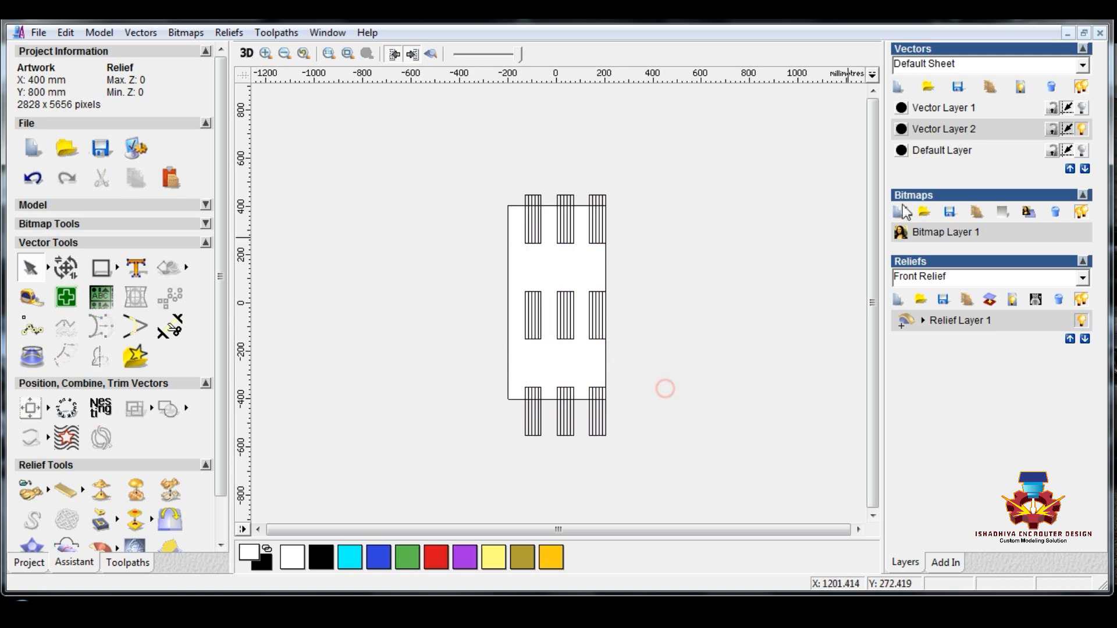
Show only Default Layer and group the first, third and fifth strip sets of both odd-column block rows.
{"action": "left_click", "coordinate": [1082, 109]}
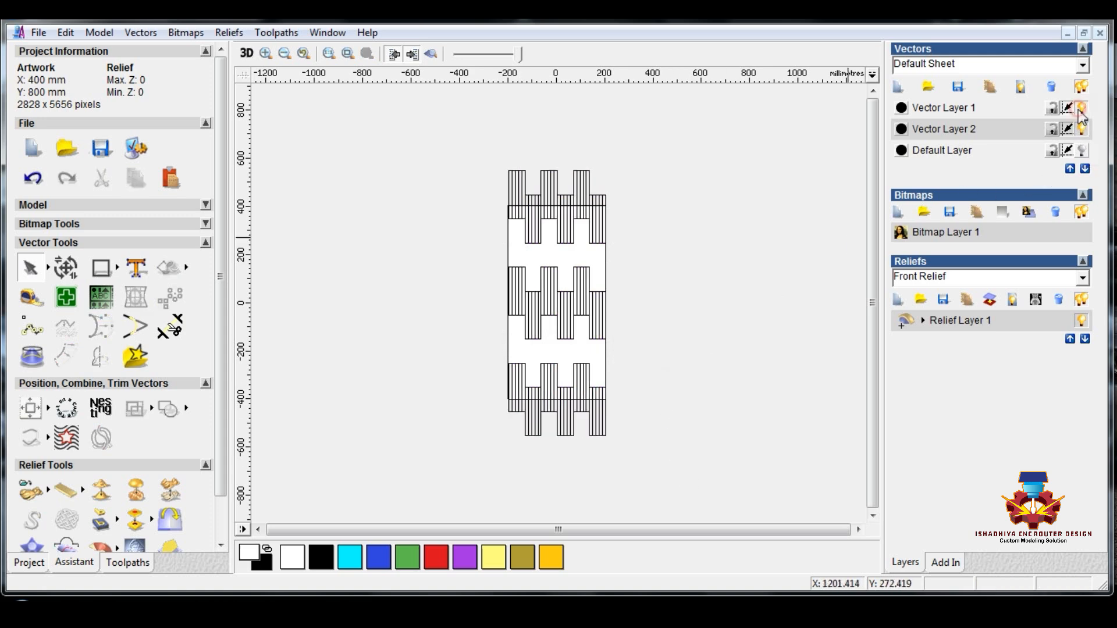
{"action": "left_click", "coordinate": [1082, 108]}
{"action": "left_click", "coordinate": [1083, 129]}
{"action": "left_click", "coordinate": [1083, 150]}
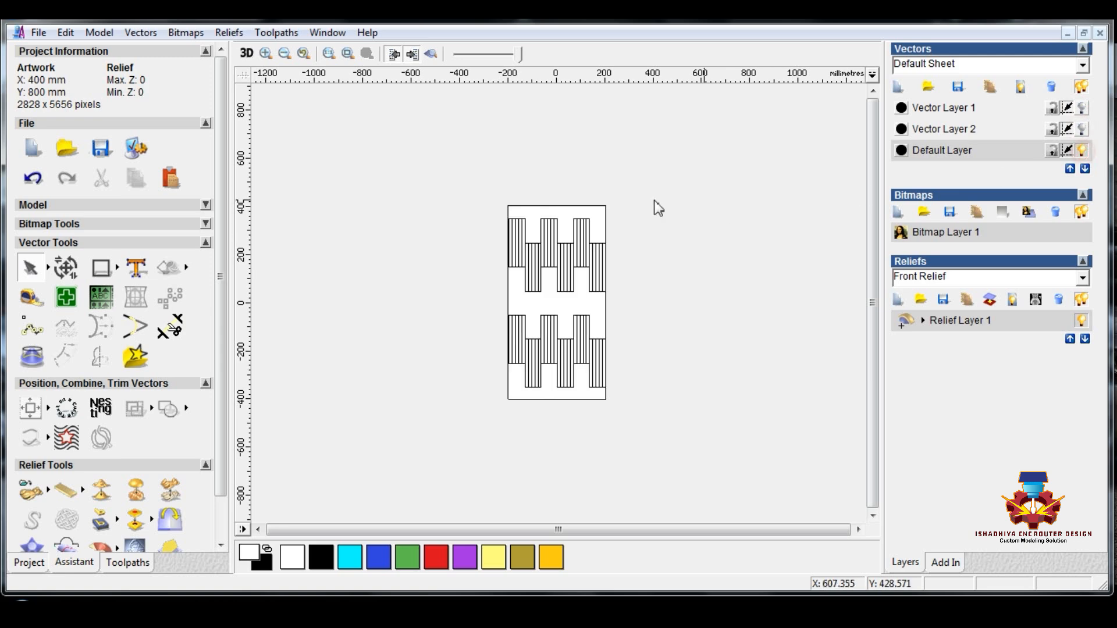
{"action": "scroll", "coordinate": [512, 248], "scroll_direction": "up", "scroll_amount": 2}
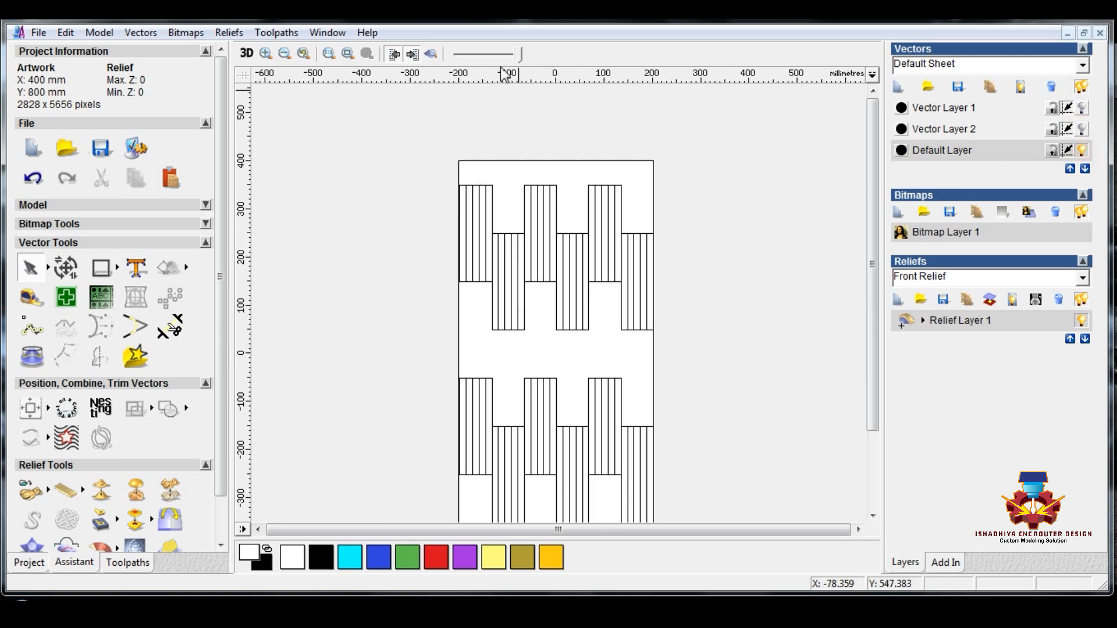
{"action": "left_click", "coordinate": [459, 186]}
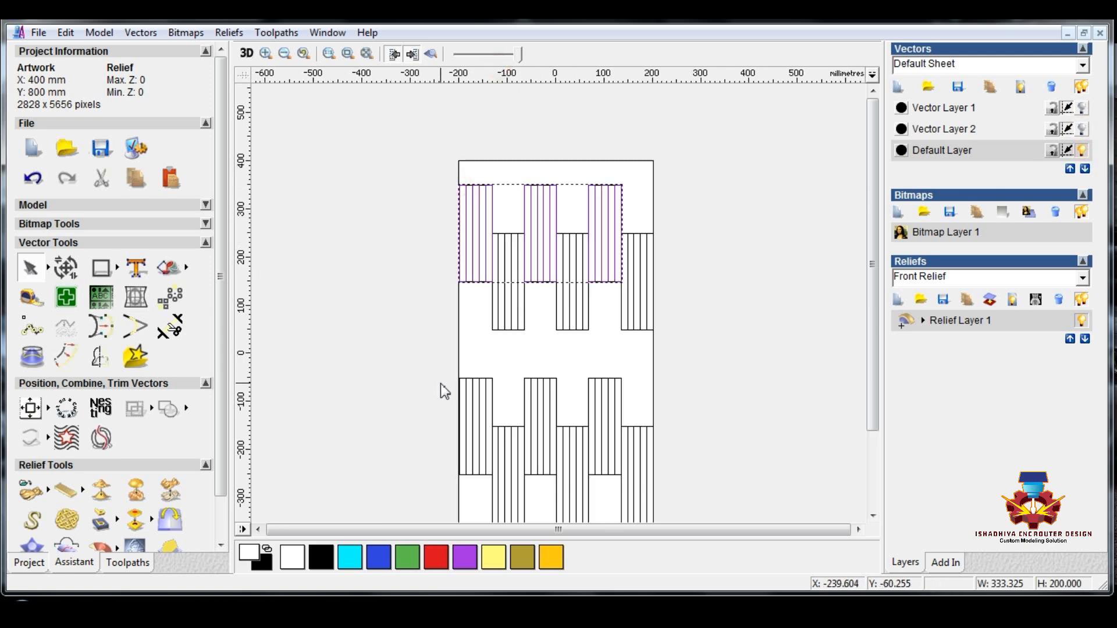
{"action": "left_click", "coordinate": [460, 379]}
{"action": "left_click", "coordinate": [461, 381], "text": "shift"}
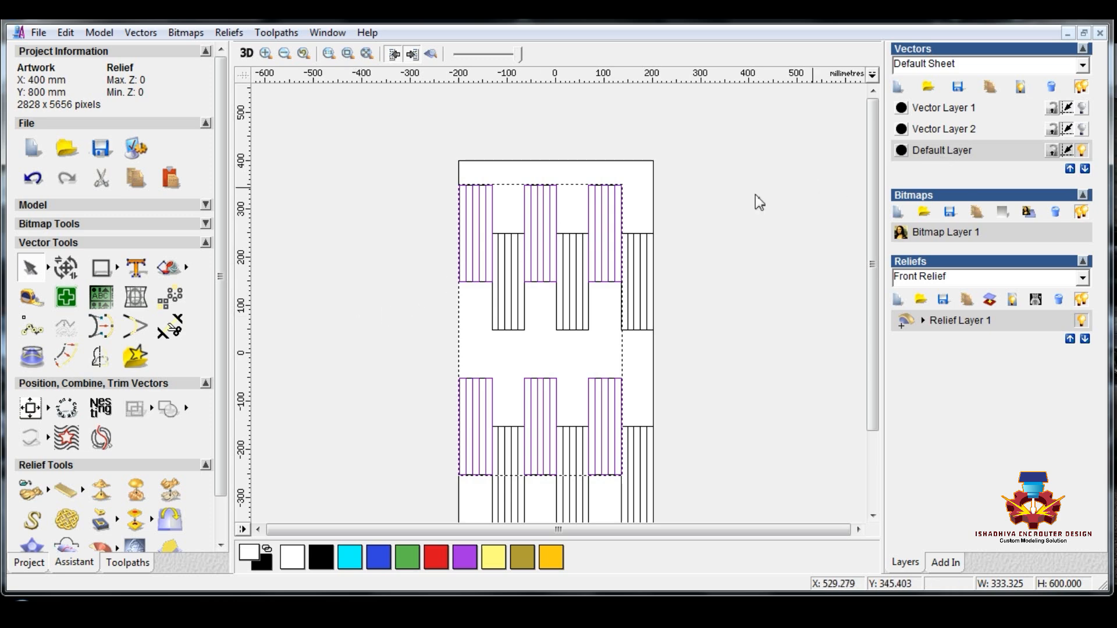
{"action": "left_click", "coordinate": [549, 124]}
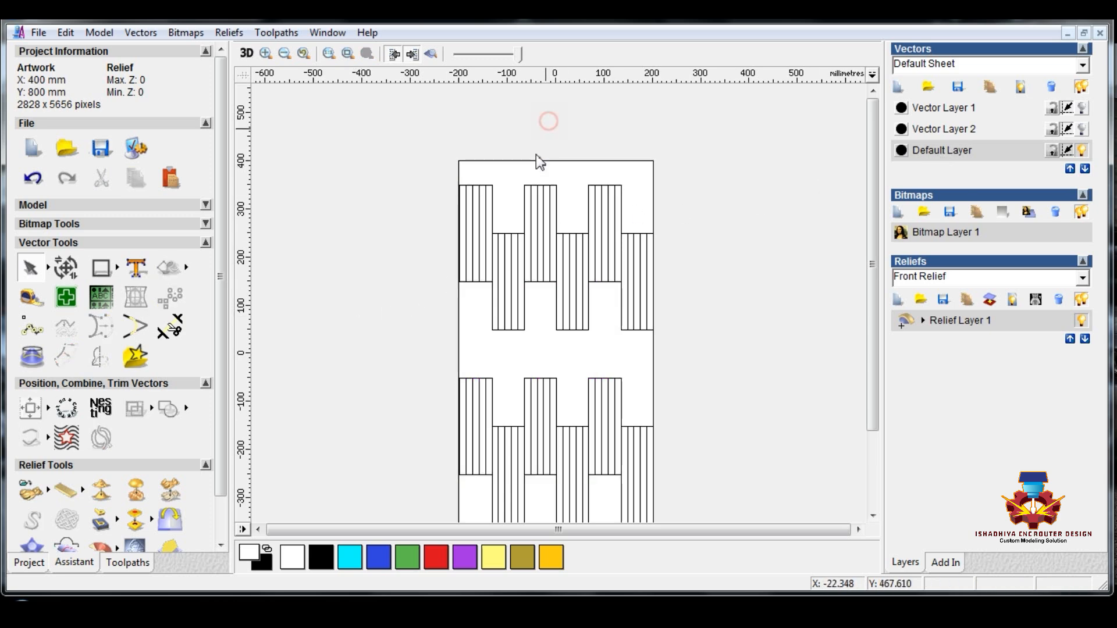
Group the first, third and fifth strip sets of both even-column block rows on Default Layer.
{"action": "left_click", "coordinate": [492, 329]}
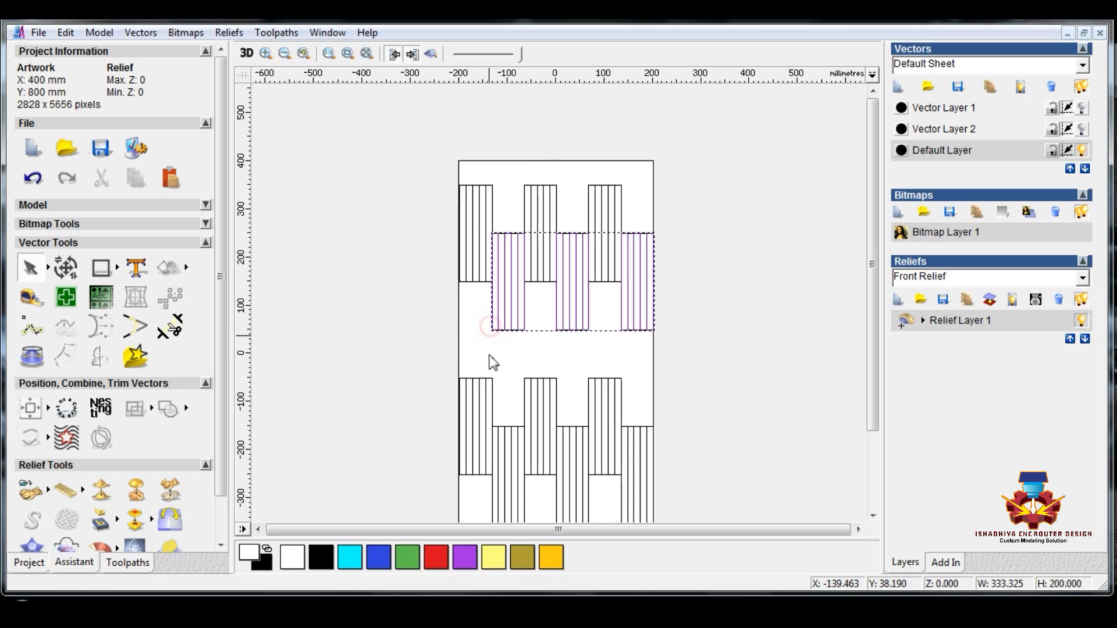
{"action": "left_click", "coordinate": [498, 433], "text": "shift"}
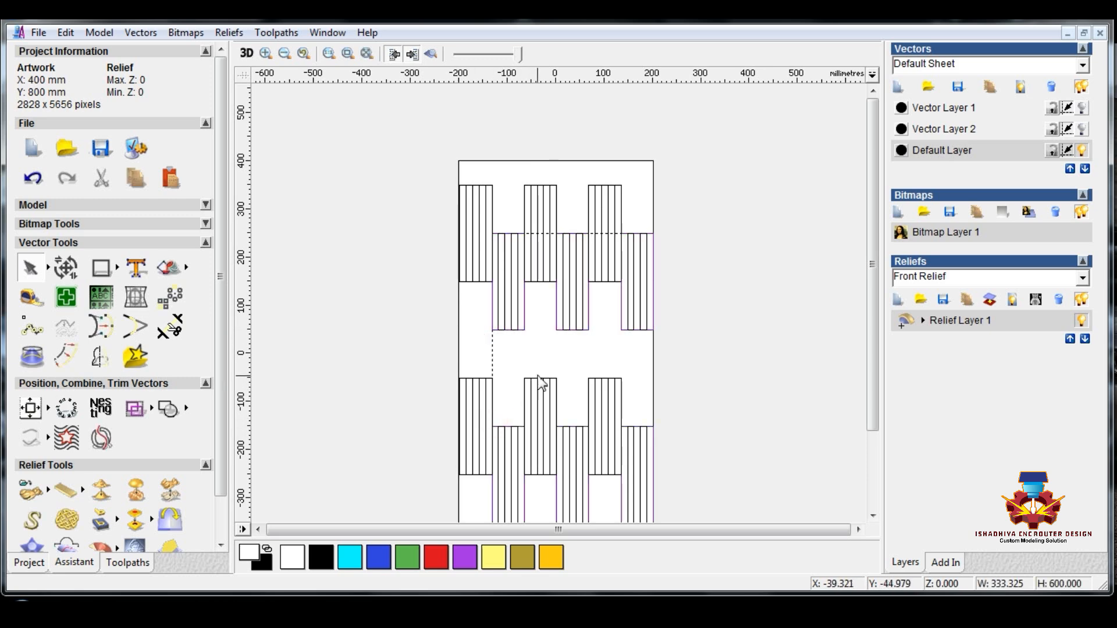
{"action": "left_click", "coordinate": [785, 306]}
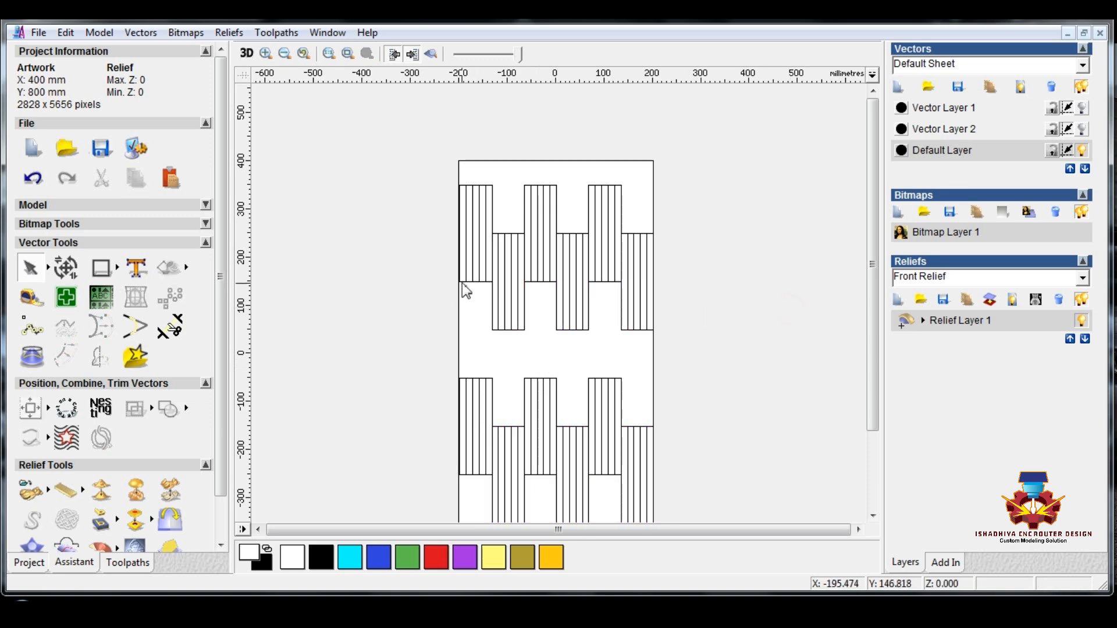
Group the second and fourth strip sets of both odd-column block rows on Default Layer.
{"action": "left_click", "coordinate": [468, 281]}
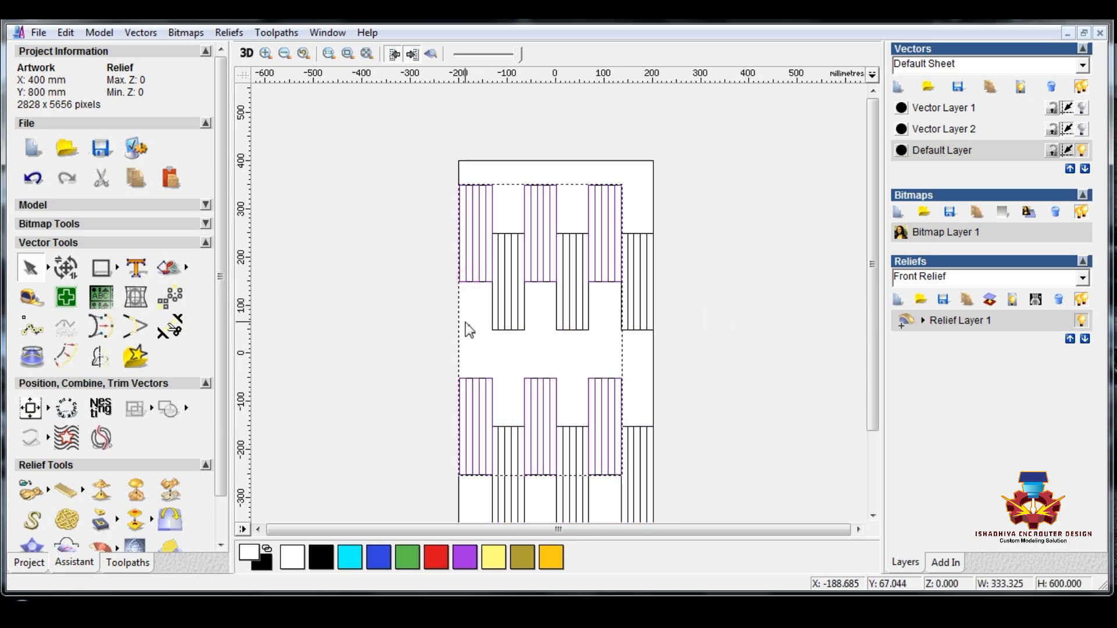
{"action": "left_click", "coordinate": [454, 294]}
{"action": "scroll", "coordinate": [421, 312], "scroll_direction": "up", "scroll_amount": 4}
{"action": "left_click", "coordinate": [291, 334]}
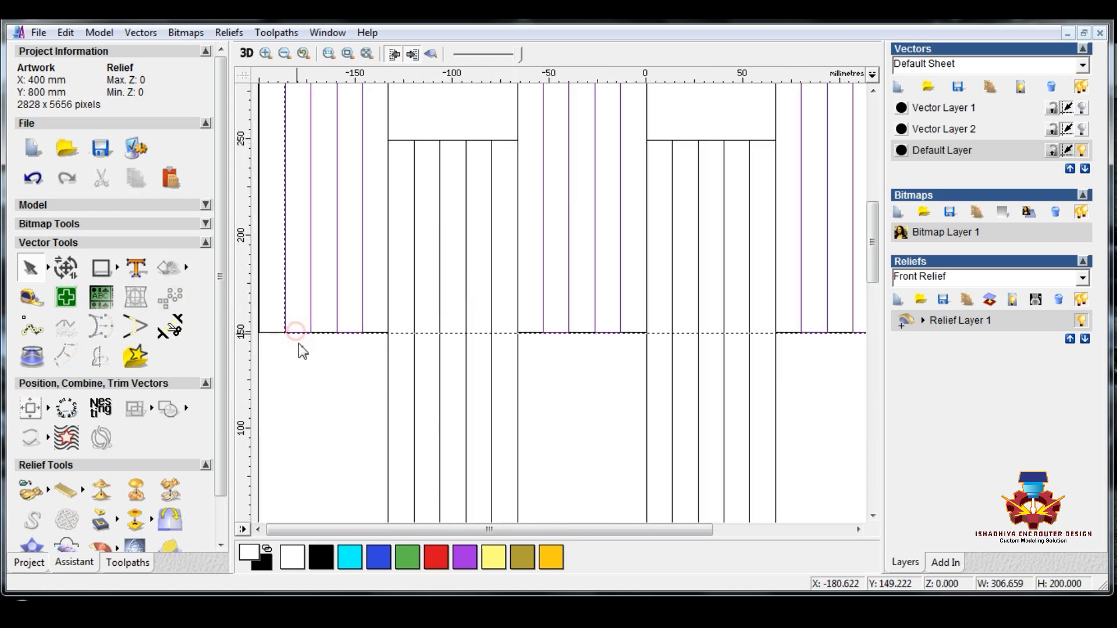
{"action": "scroll", "coordinate": [343, 379], "scroll_direction": "down", "scroll_amount": 2}
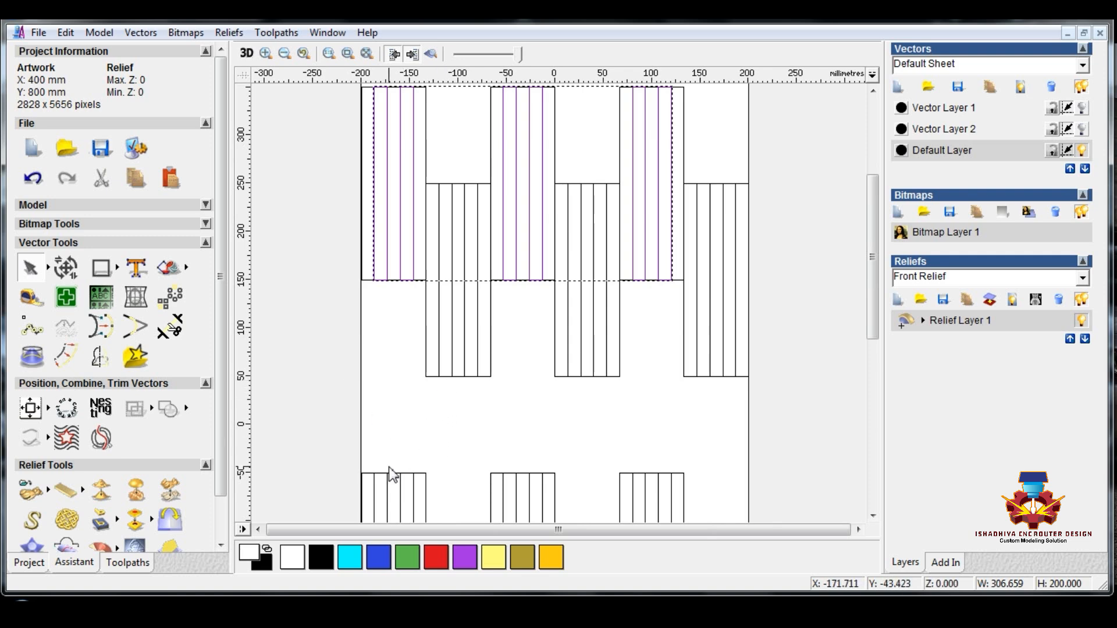
{"action": "left_click", "coordinate": [386, 482], "text": "shift"}
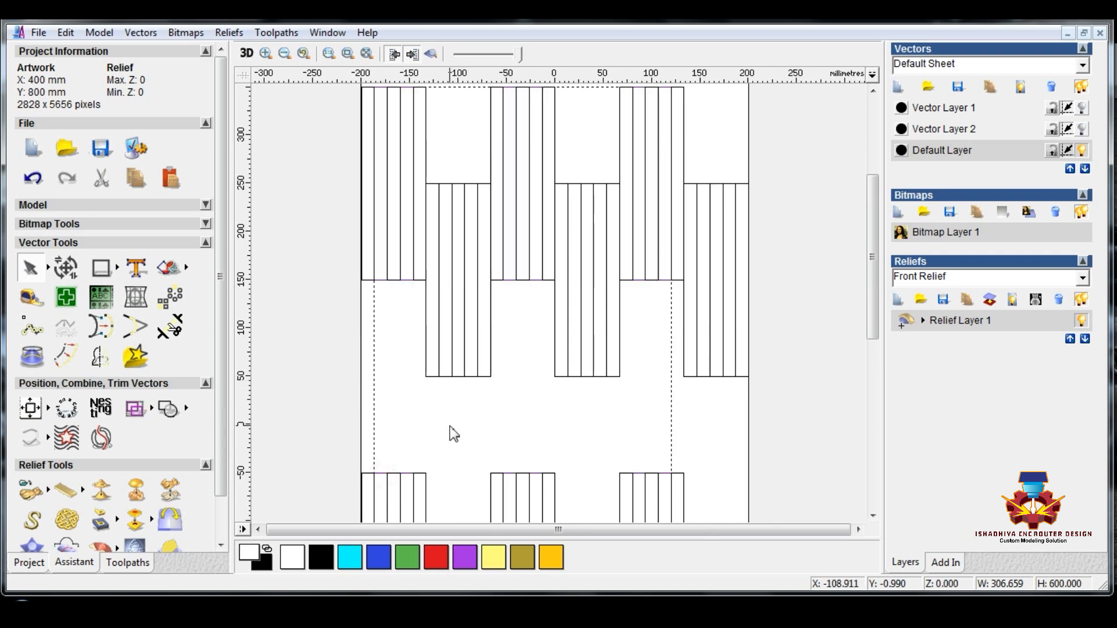
{"action": "left_click", "coordinate": [581, 392]}
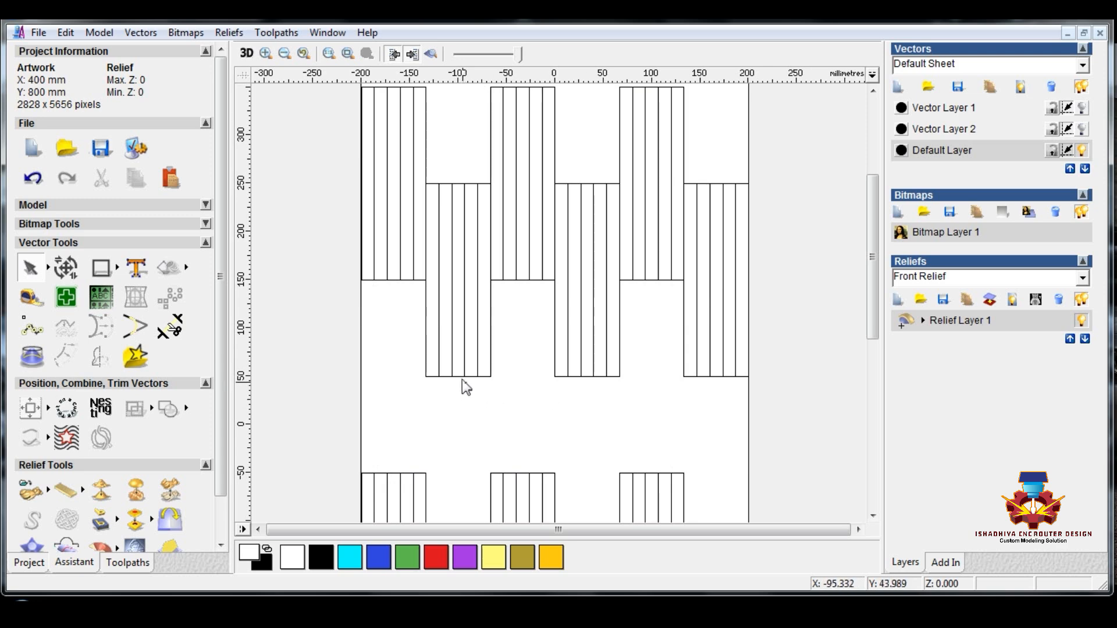
Group the second and fourth strip sets of both even-column block rows on Default Layer.
{"action": "left_click", "coordinate": [444, 377]}
{"action": "scroll", "coordinate": [533, 478], "scroll_direction": "down", "scroll_amount": 2}
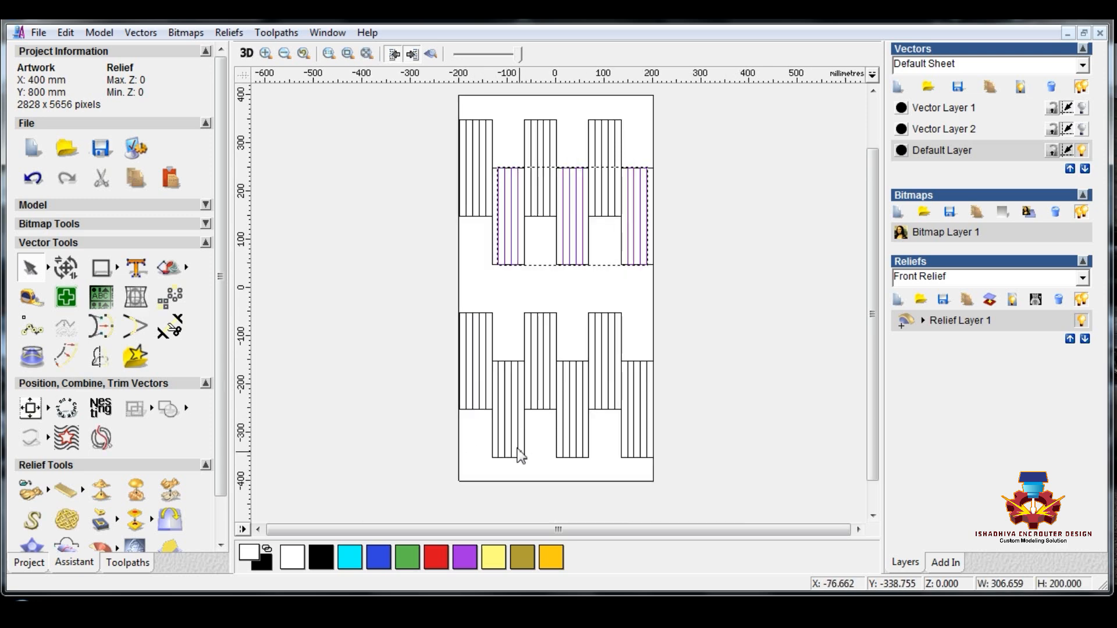
{"action": "scroll", "coordinate": [519, 454], "scroll_direction": "up", "scroll_amount": 2}
{"action": "scroll", "coordinate": [574, 324], "scroll_direction": "down", "scroll_amount": 2}
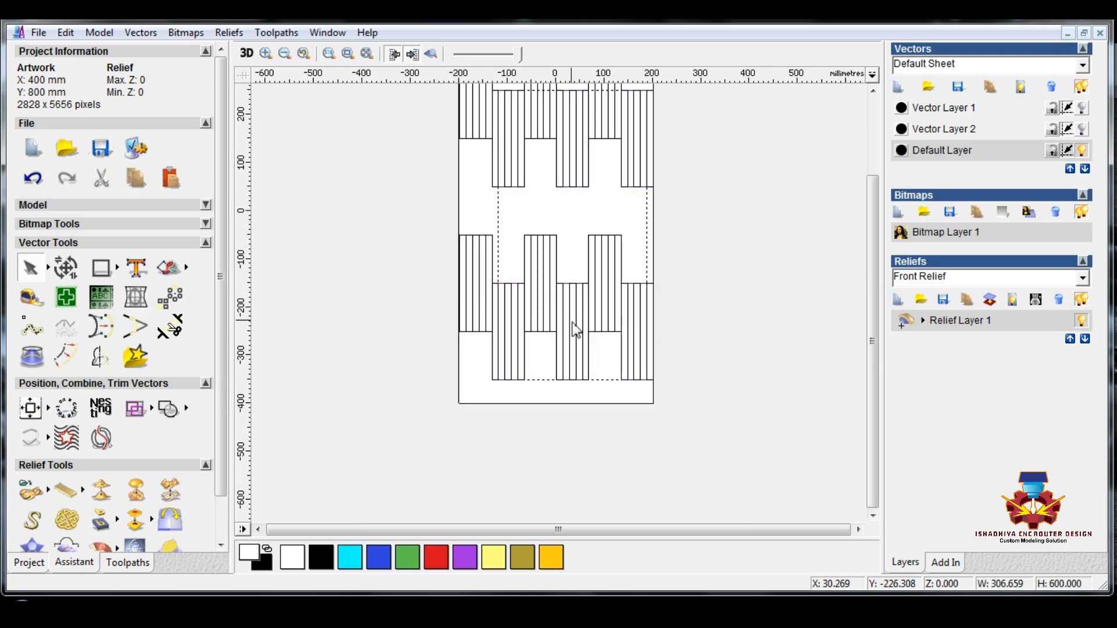
{"action": "left_click", "coordinate": [571, 334]}
{"action": "left_click", "coordinate": [776, 279]}
{"action": "scroll", "coordinate": [776, 279], "scroll_direction": "down", "scroll_amount": 2}
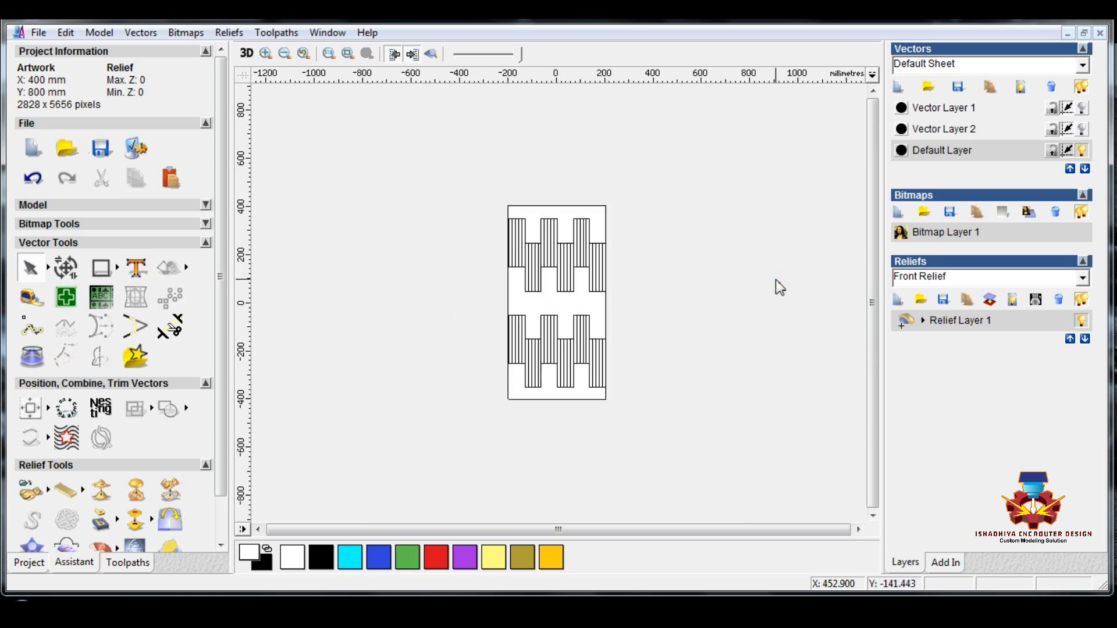
Show Vector Layer 2 together with Default Layer to compare their blocks, and hide it again.
{"action": "left_click", "coordinate": [1083, 129]}
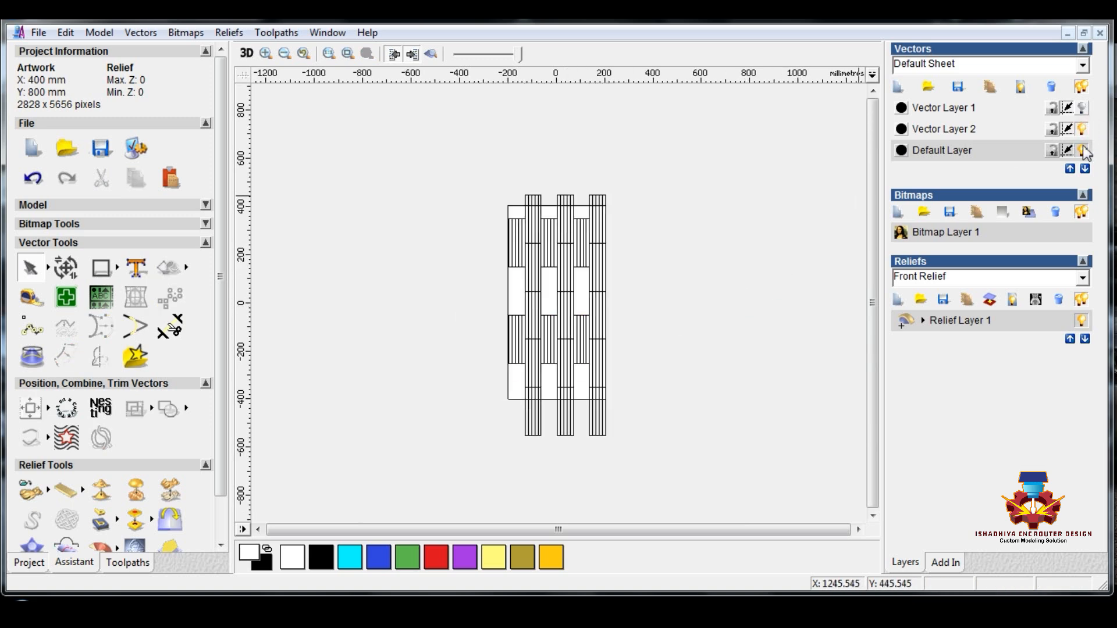
{"action": "left_click", "coordinate": [1084, 150]}
{"action": "left_click", "coordinate": [1084, 150]}
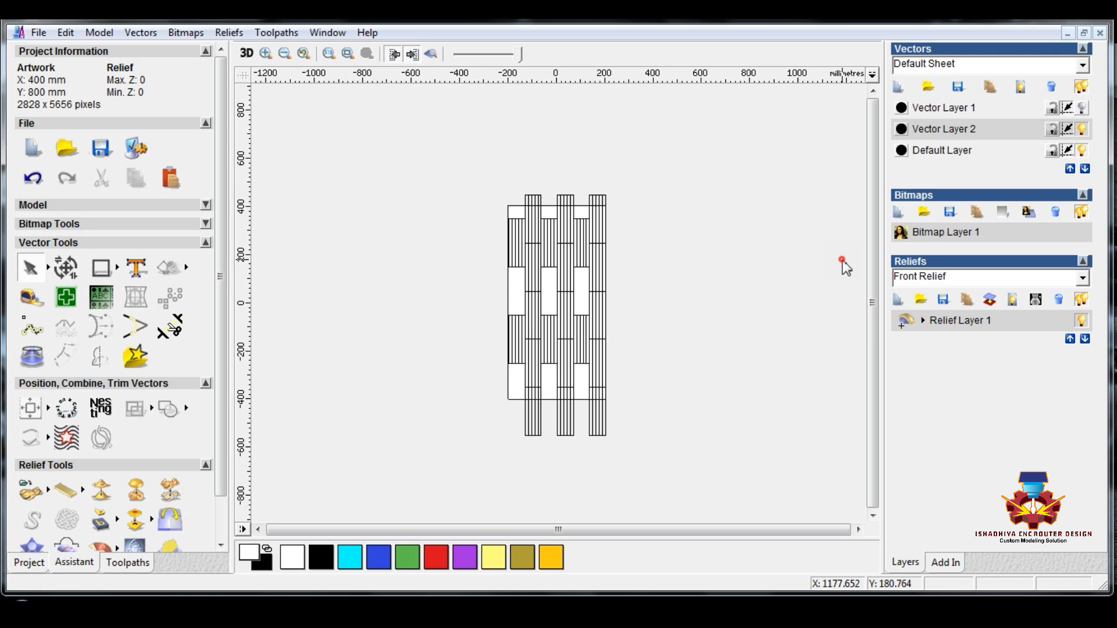
{"action": "left_click", "coordinate": [533, 285]}
{"action": "left_click", "coordinate": [1084, 129]}
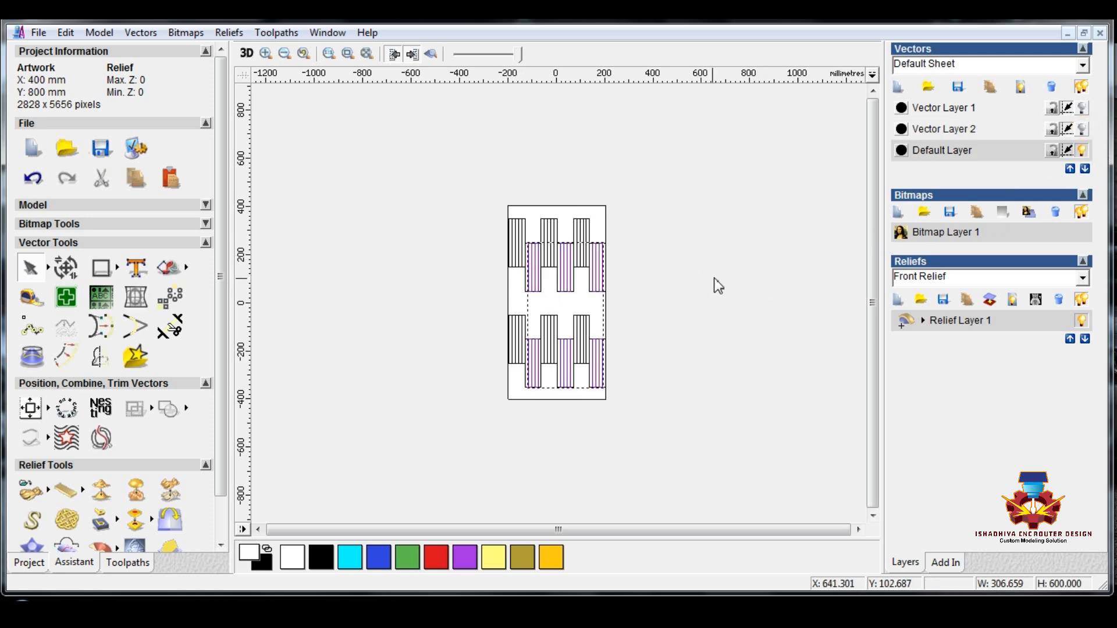
{"action": "left_click", "coordinate": [716, 282]}
Cut the even-column block groups from Default Layer and paste them onto Vector Layer 2 with Default Layer hidden.
{"action": "left_click_drag", "start_coordinate": [474, 241], "coordinate": [687, 308]}
{"action": "scroll", "coordinate": [598, 288], "scroll_direction": "up", "scroll_amount": 4}
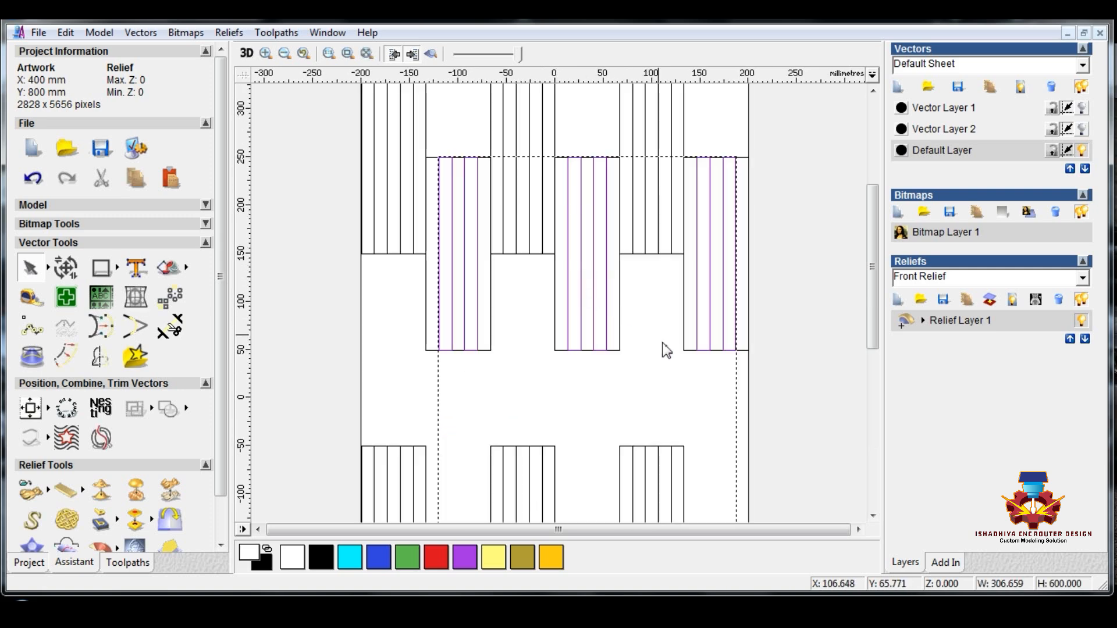
{"action": "right_click", "coordinate": [686, 350]}
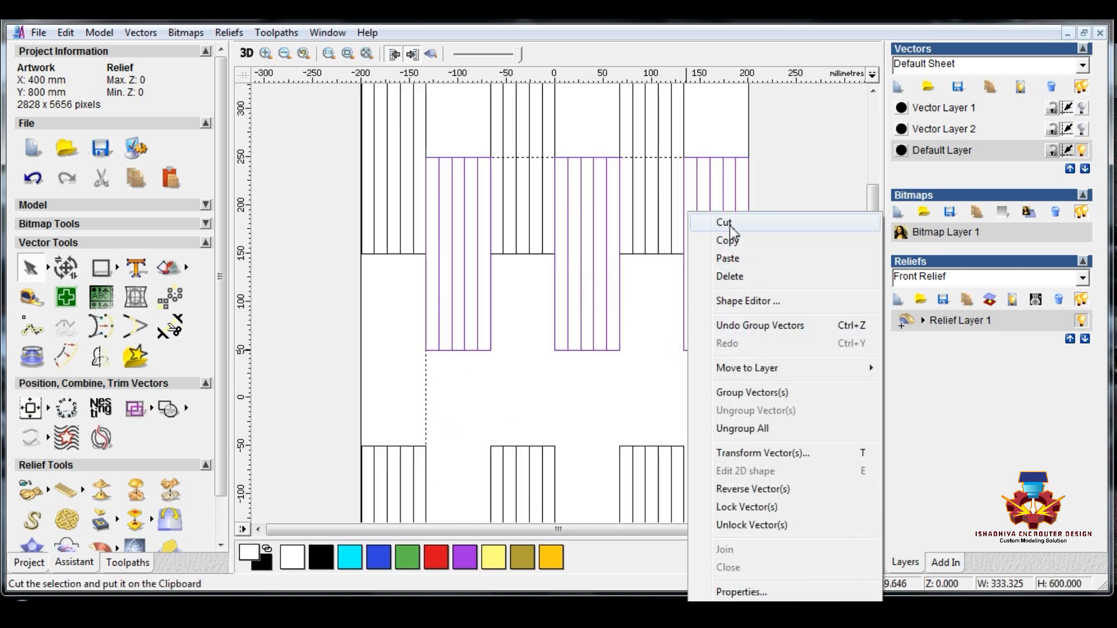
{"action": "left_click", "coordinate": [725, 222]}
{"action": "right_click", "coordinate": [562, 228]}
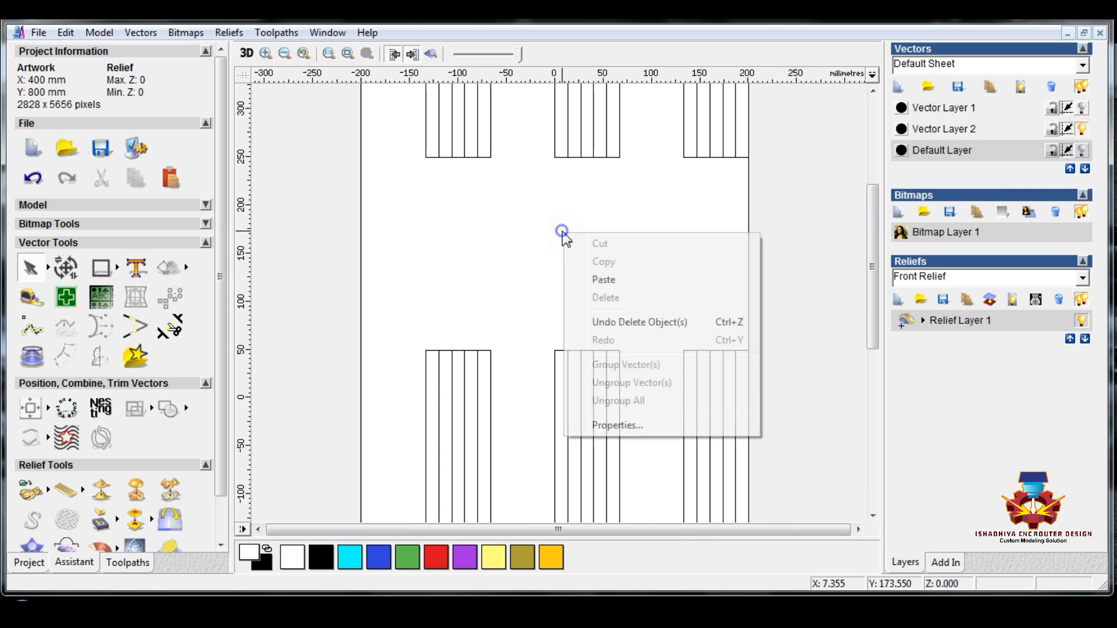
{"action": "left_click", "coordinate": [615, 278]}
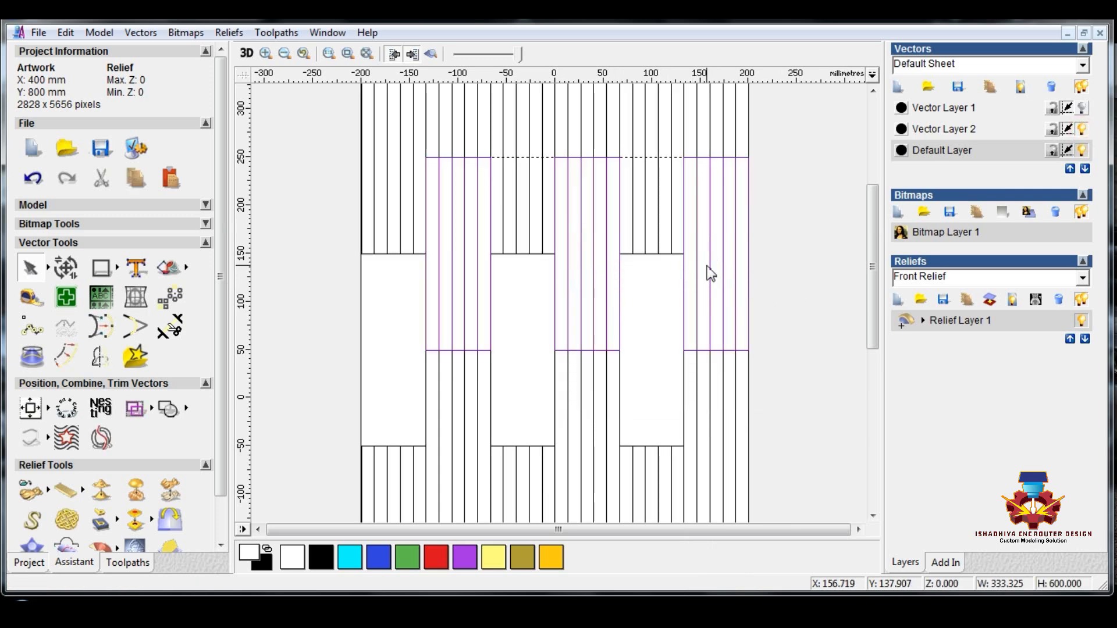
{"action": "key", "text": "Delete"}
{"action": "left_click", "coordinate": [1082, 150]}
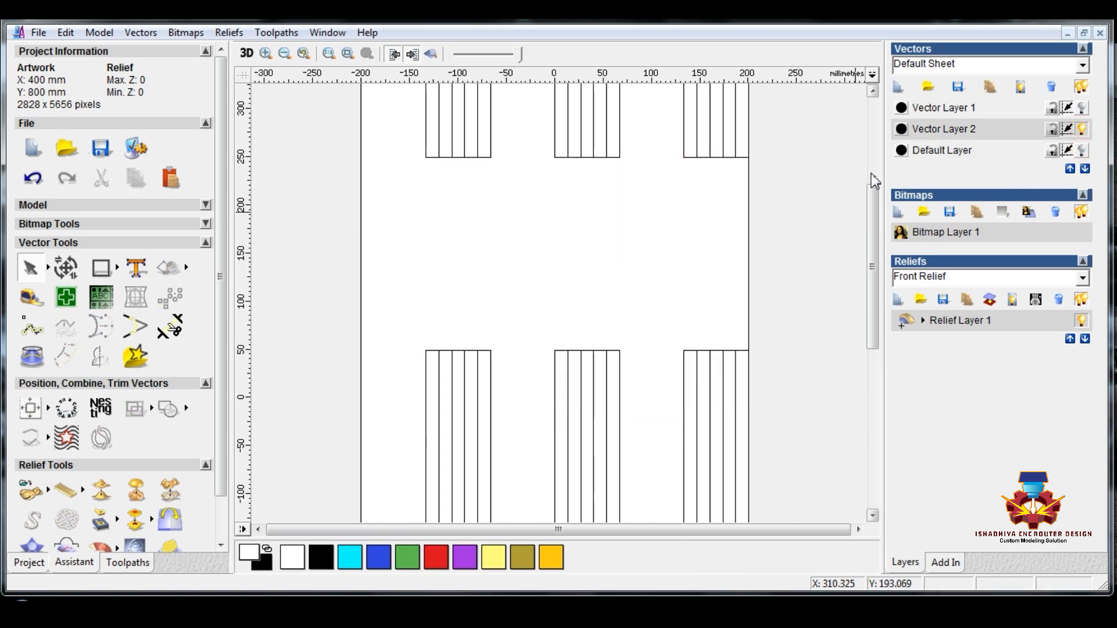
{"action": "key", "text": "ctrl+z"}
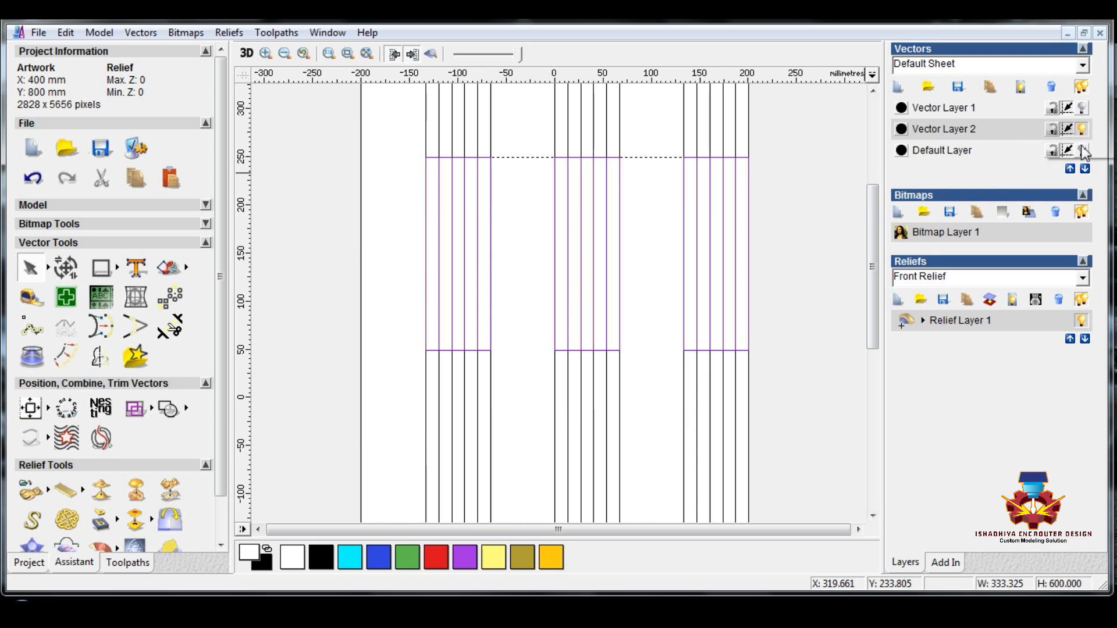
Cut all blocks from Vector Layer 1 and paste them onto Default Layer with the other vector layers hidden.
{"action": "left_click", "coordinate": [1082, 107]}
{"action": "left_click", "coordinate": [1082, 128]}
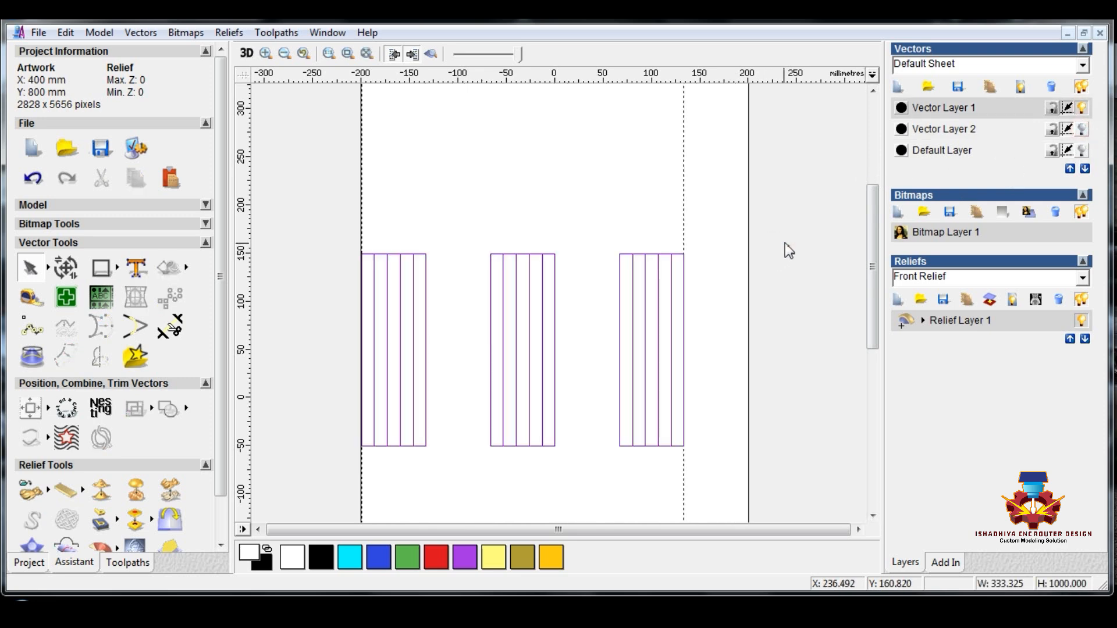
{"action": "key", "text": "Delete"}
{"action": "left_click", "coordinate": [1082, 150]}
{"action": "left_click", "coordinate": [1082, 108]}
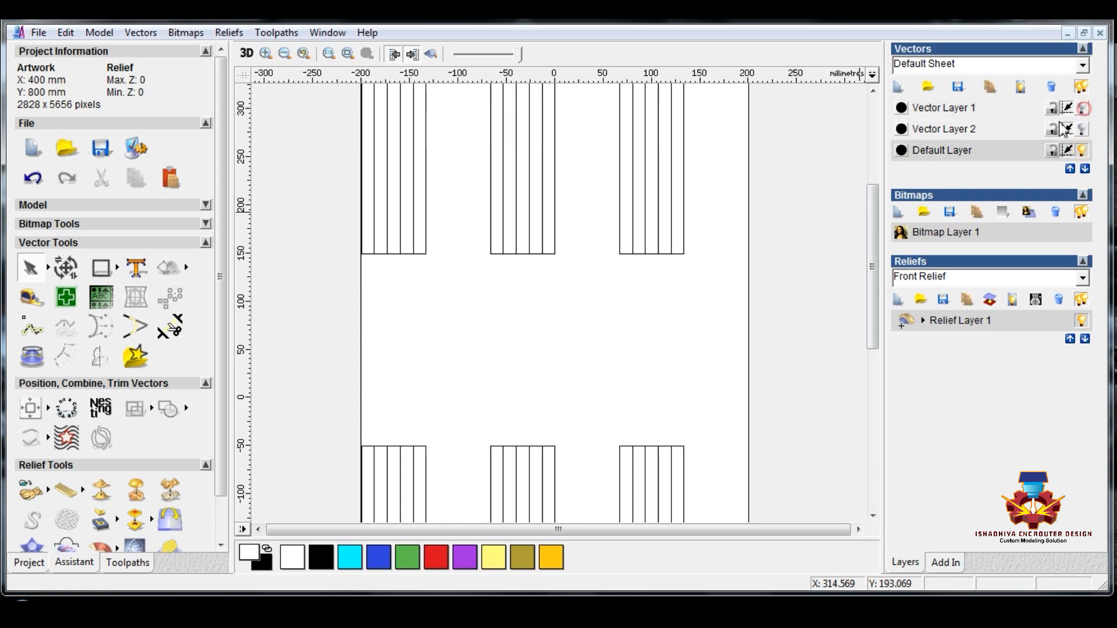
{"action": "key", "text": "ctrl+z"}
{"action": "left_click", "coordinate": [768, 275]}
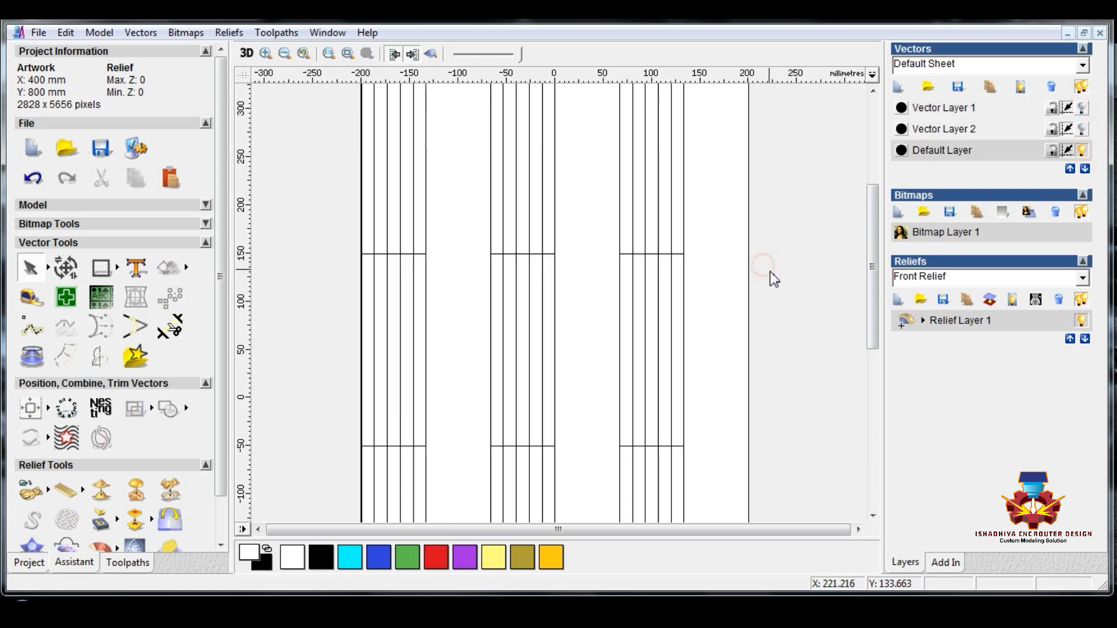
{"action": "scroll", "coordinate": [754, 273], "scroll_direction": "down", "scroll_amount": 1}
{"action": "scroll", "coordinate": [753, 273], "scroll_direction": "down", "scroll_amount": 1}
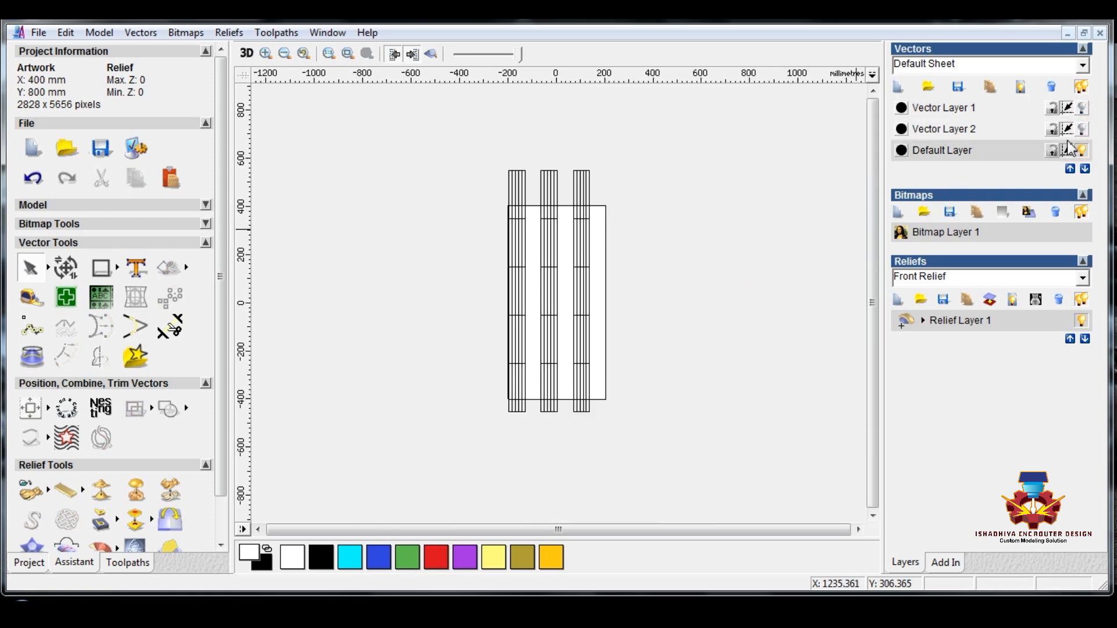
Show Vector Layer 2, hide Default Layer, and replace the emptied Vector Layer 1 with a new vector layer.
{"action": "left_click", "coordinate": [1083, 129]}
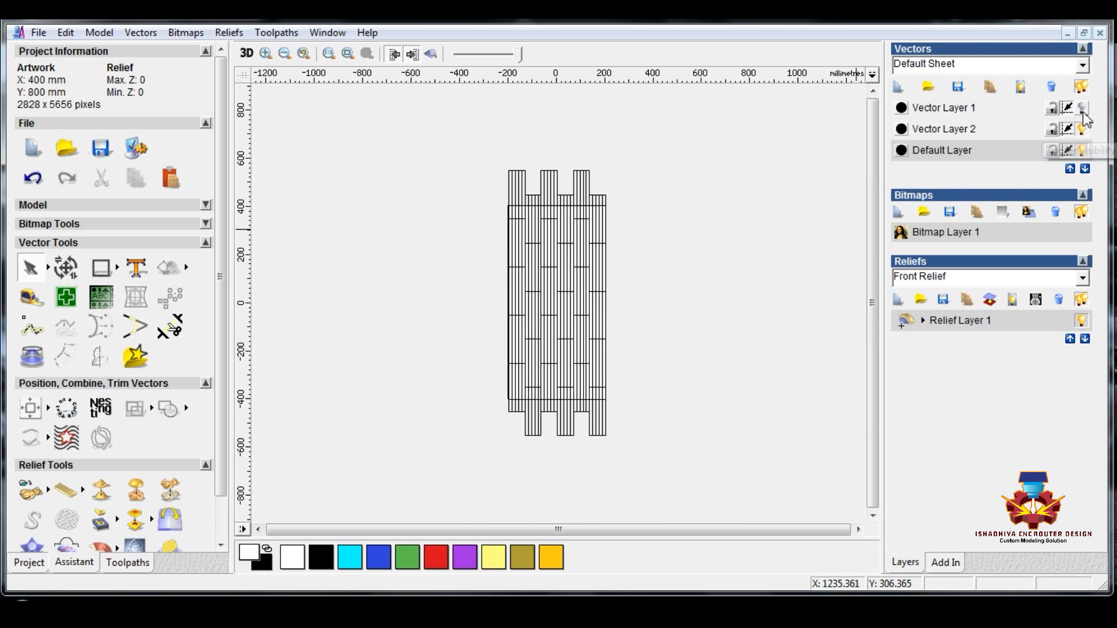
{"action": "left_click", "coordinate": [1083, 107]}
{"action": "left_click", "coordinate": [1083, 150]}
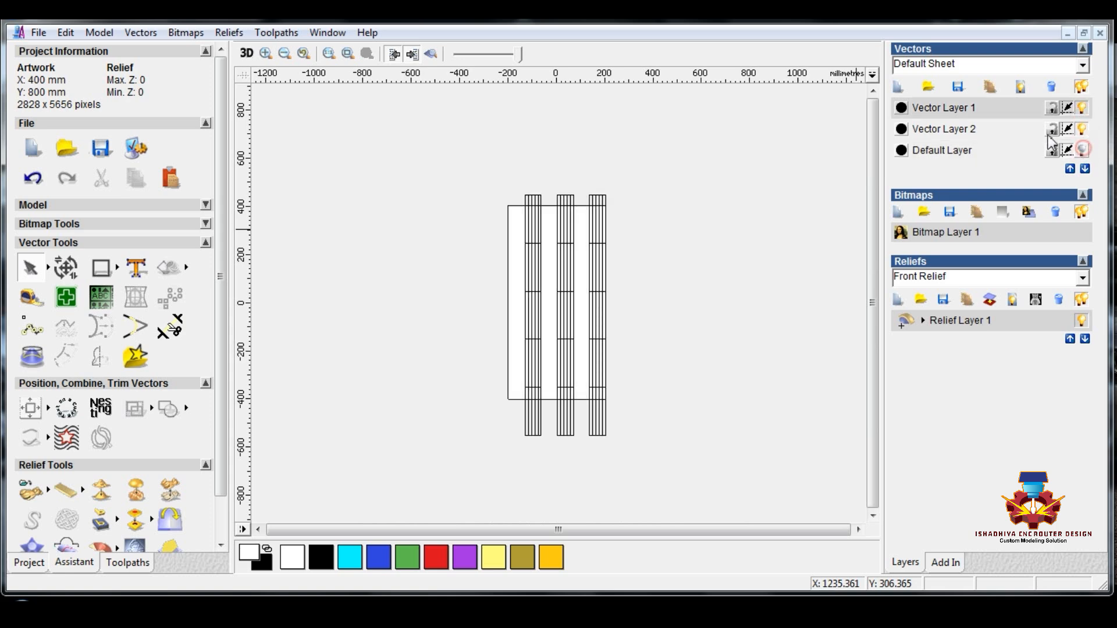
{"action": "left_click", "coordinate": [1052, 89]}
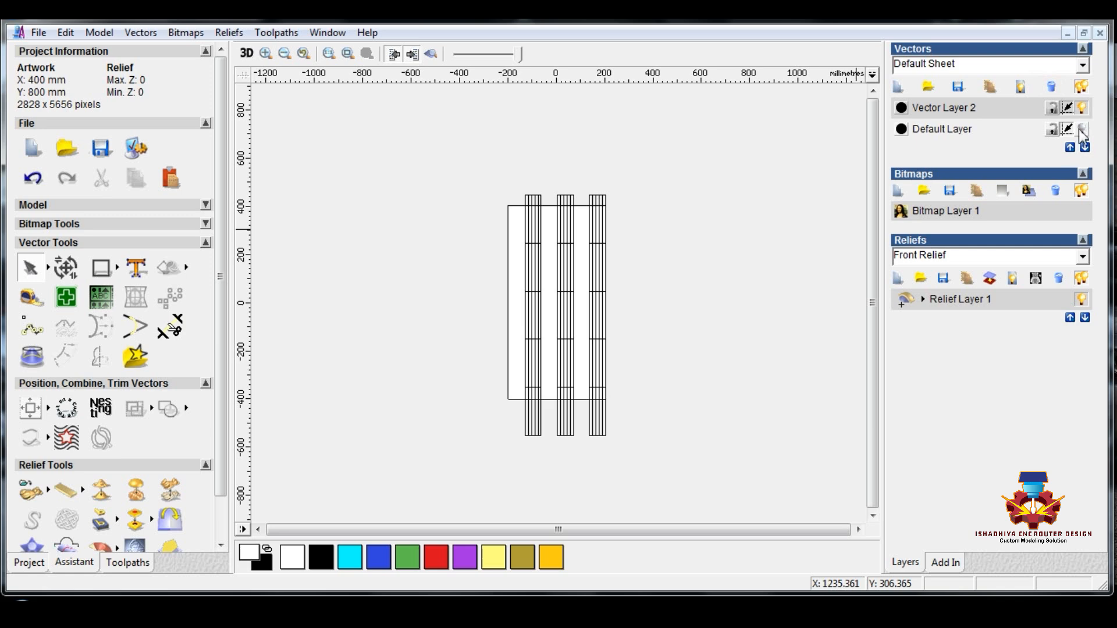
{"action": "left_click", "coordinate": [900, 87]}
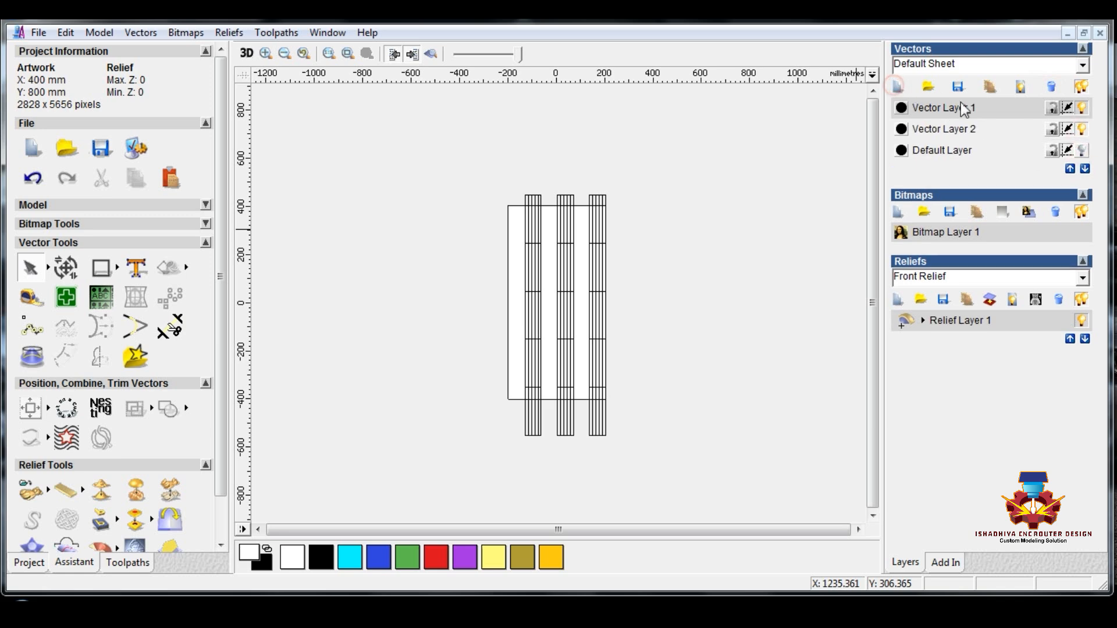
Check the layers by toggling their visibility and leave all three vector layers shown.
{"action": "left_click", "coordinate": [1083, 150]}
{"action": "left_click", "coordinate": [1083, 128]}
{"action": "left_click", "coordinate": [1083, 129]}
{"action": "left_click", "coordinate": [1083, 150]}
{"action": "left_click", "coordinate": [656, 230]}
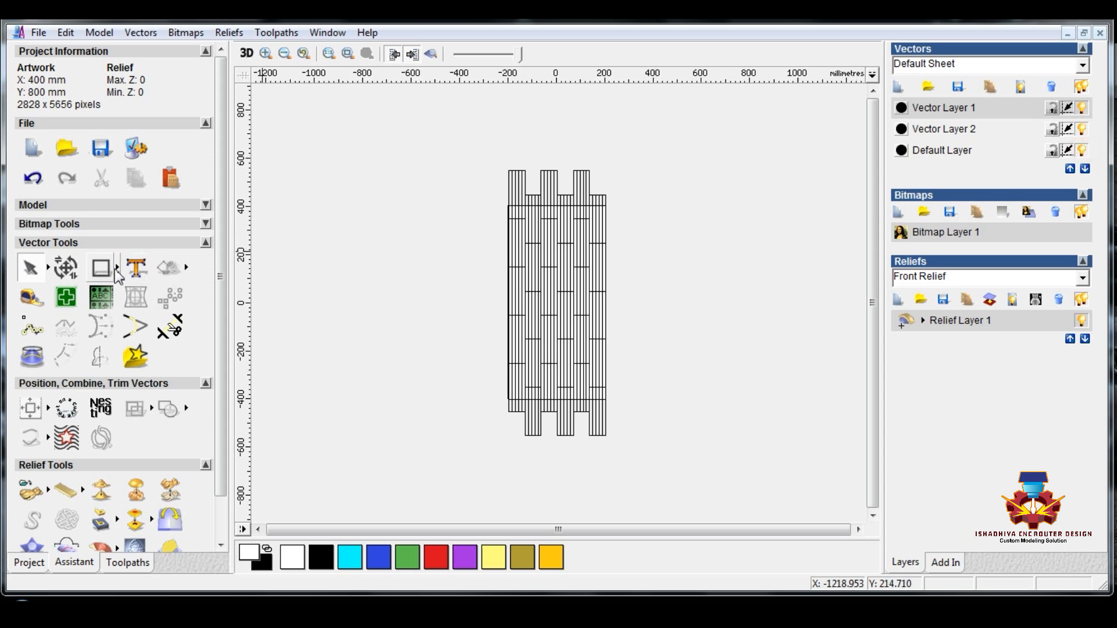
Draw a horizontal polyline about 672 mm long across the full width of the blocks on Vector Layer 1.
{"action": "mouse_move", "coordinate": [117, 268]}
{"action": "left_click", "coordinate": [181, 263]}
{"action": "left_click", "coordinate": [486, 311]}
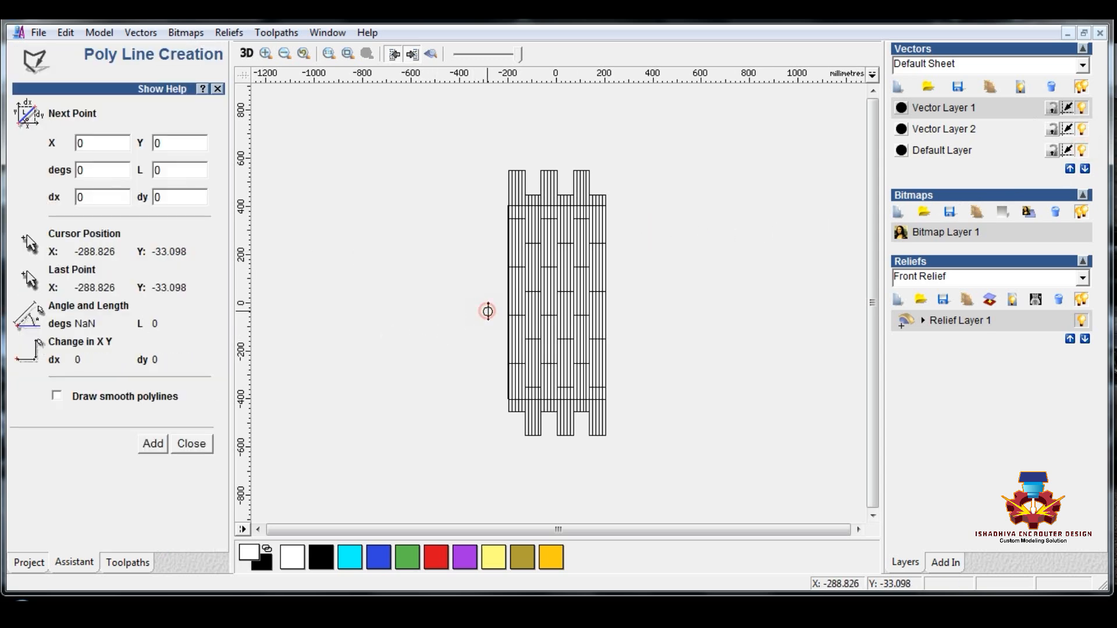
{"action": "left_click", "coordinate": [649, 310]}
{"action": "key", "text": "Escape"}
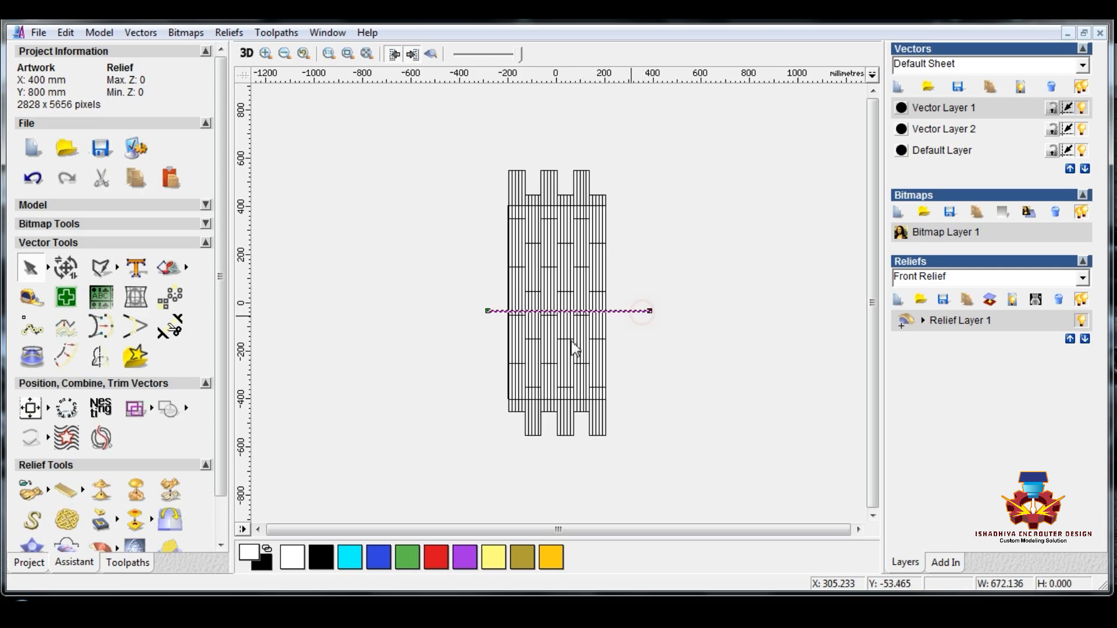
Snap the line to the lowest odd-column block ends and copy it to the joints at Y -250, -50, 150 and 350.
{"action": "scroll", "coordinate": [505, 411], "scroll_direction": "up", "scroll_amount": 3}
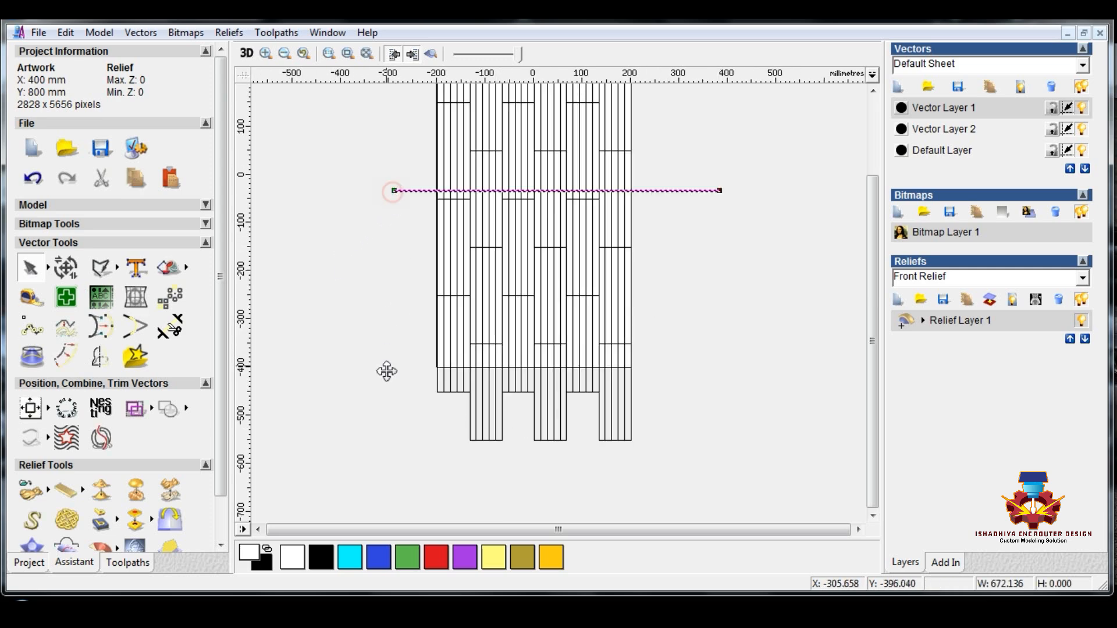
{"action": "left_click_drag", "start_coordinate": [437, 393], "coordinate": [437, 295]}
{"action": "left_click_drag", "start_coordinate": [430, 242], "coordinate": [437, 199], "text": "ctrl"}
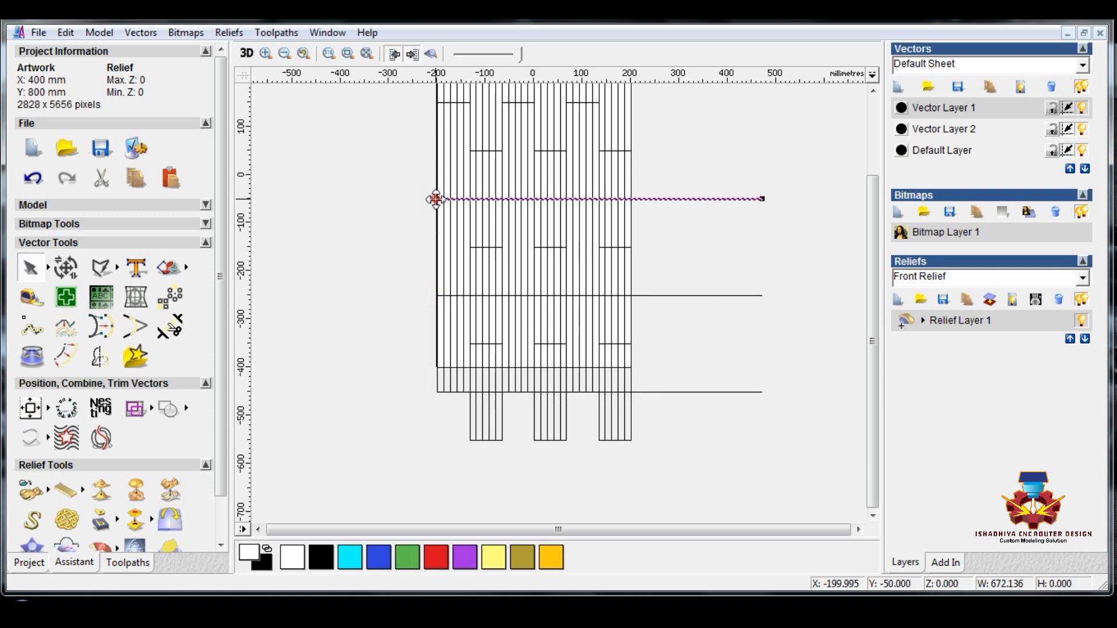
{"action": "left_click_drag", "start_coordinate": [437, 106], "coordinate": [438, 100], "text": "ctrl"}
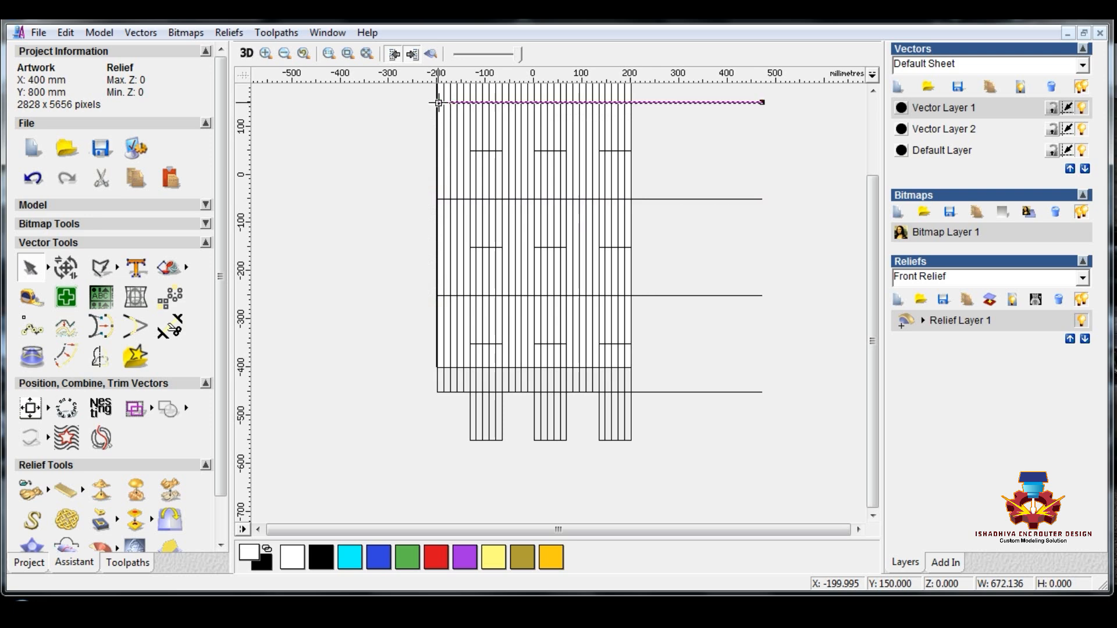
{"action": "scroll", "coordinate": [459, 154], "scroll_direction": "down", "scroll_amount": 2}
{"action": "scroll", "coordinate": [479, 203], "scroll_direction": "up", "scroll_amount": 2}
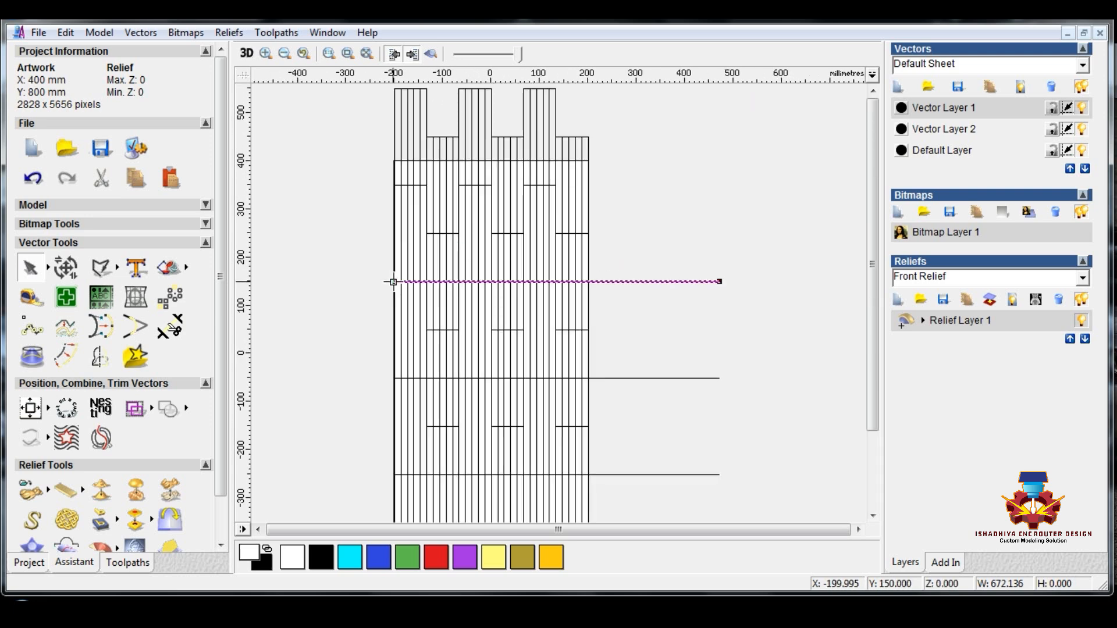
{"action": "left_click_drag", "start_coordinate": [394, 282], "coordinate": [392, 184], "text": "ctrl"}
{"action": "scroll", "coordinate": [392, 184], "scroll_direction": "down", "scroll_amount": 2}
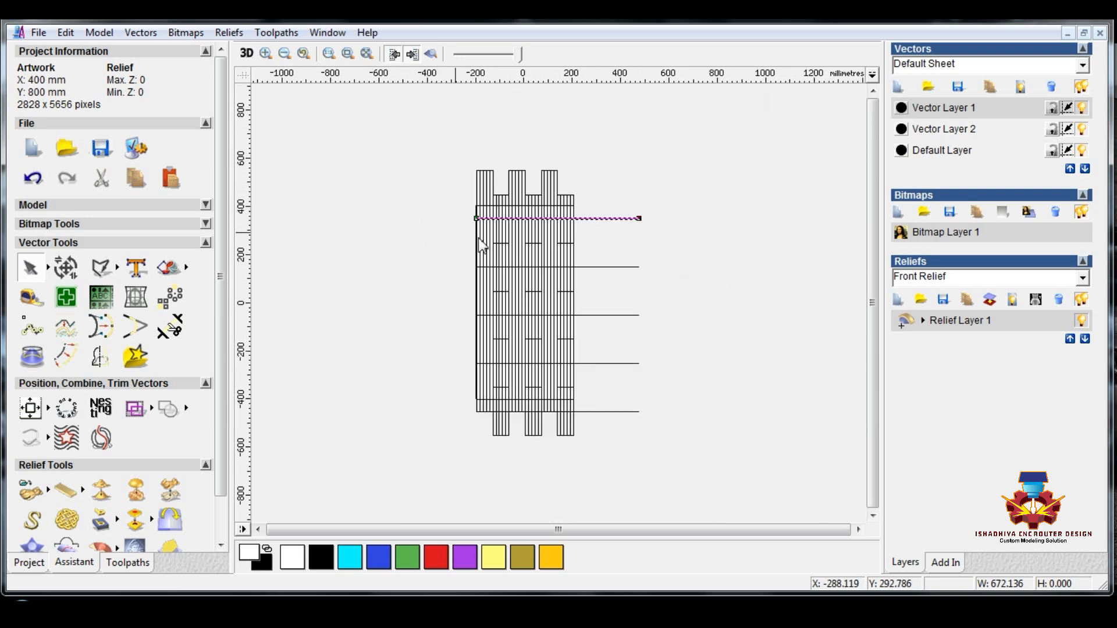
Select all five horizontal joint lines and group them.
{"action": "left_click", "coordinate": [756, 290]}
{"action": "left_click", "coordinate": [621, 412]}
{"action": "left_click", "coordinate": [618, 363], "text": "shift"}
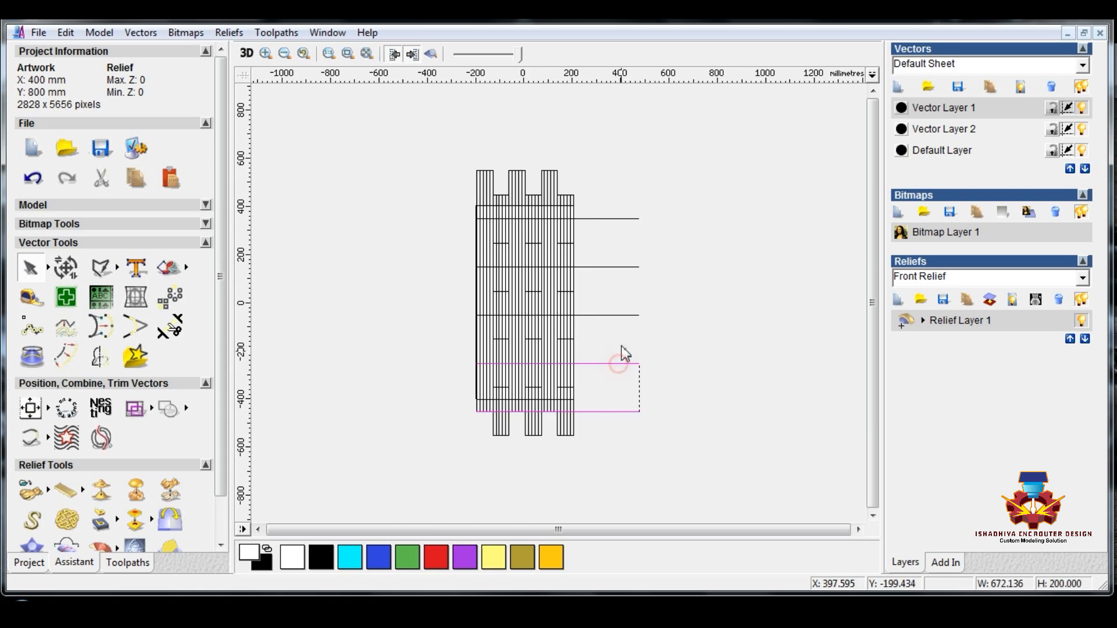
{"action": "left_click", "coordinate": [621, 267], "text": "shift"}
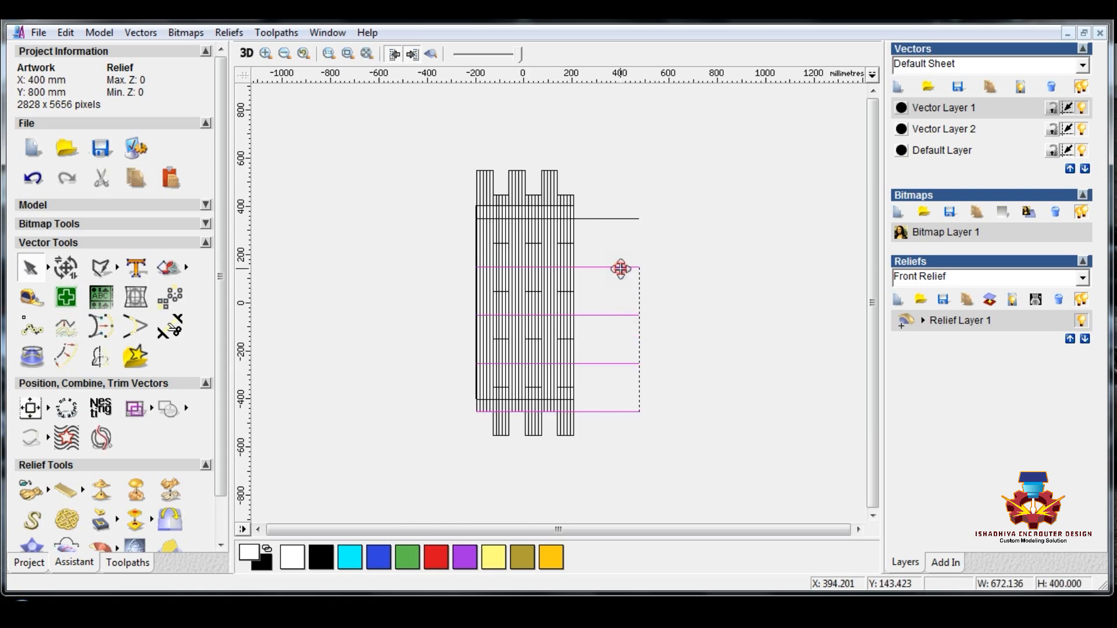
{"action": "left_click", "coordinate": [621, 219], "text": "shift"}
{"action": "right_click", "coordinate": [620, 220]}
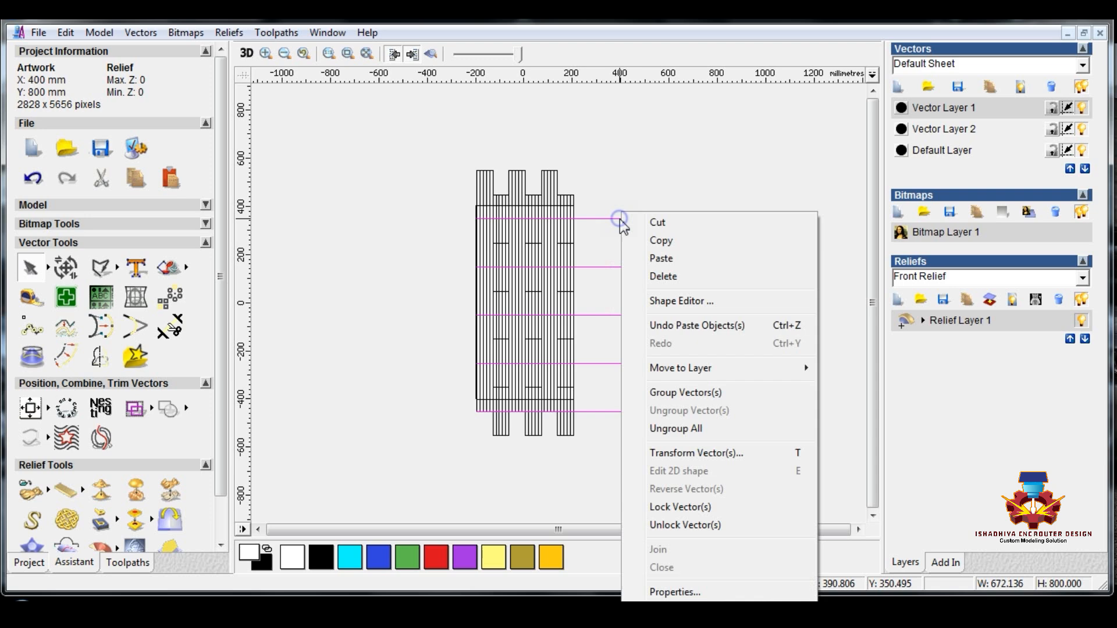
{"action": "left_click", "coordinate": [675, 392]}
Shift the line group left so the lines overhang both sides of the blocks.
{"action": "key", "text": "Left"}
{"action": "key", "text": "Left"}
{"action": "key", "text": "Left"}
{"action": "key", "text": "Left"}
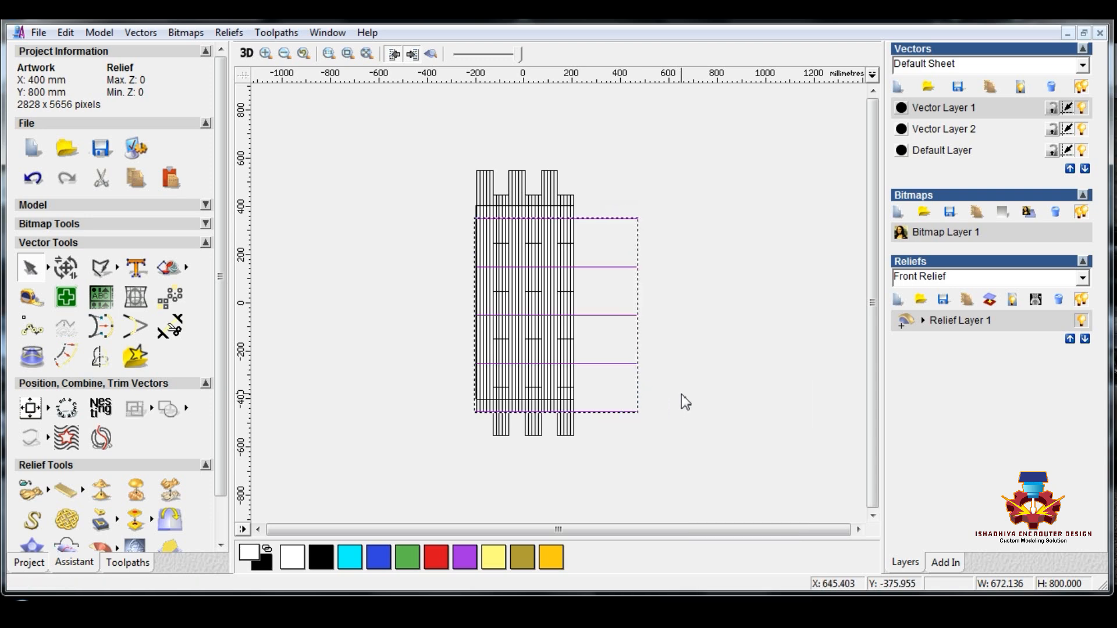
{"action": "key", "text": "Escape"}
Copy the line group onto the even-column block joints, snapping its upper end to the block corner at Y 450.
{"action": "scroll", "coordinate": [659, 241], "scroll_direction": "up", "scroll_amount": 2}
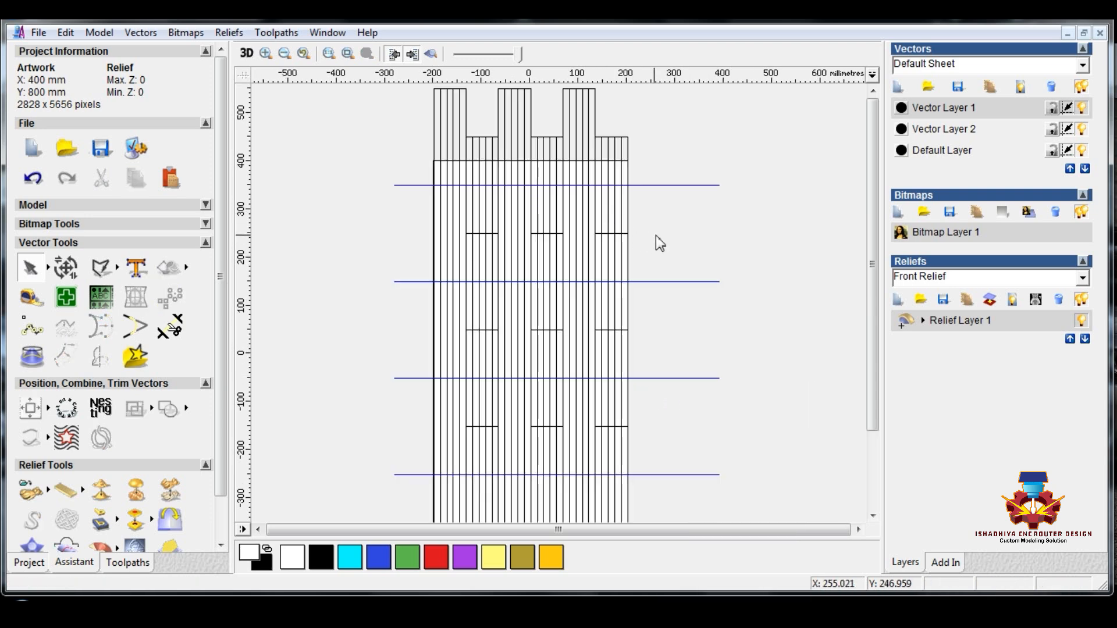
{"action": "left_click", "coordinate": [719, 185]}
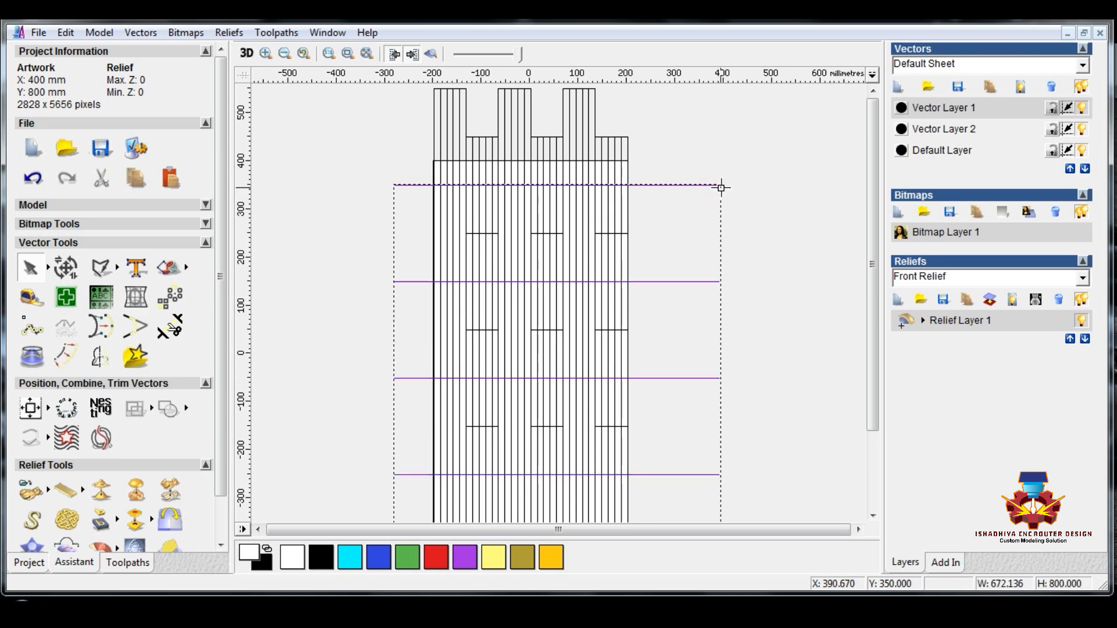
{"action": "left_click_drag", "start_coordinate": [721, 186], "coordinate": [628, 137], "text": "ctrl"}
{"action": "scroll", "coordinate": [685, 193], "scroll_direction": "down", "scroll_amount": 2}
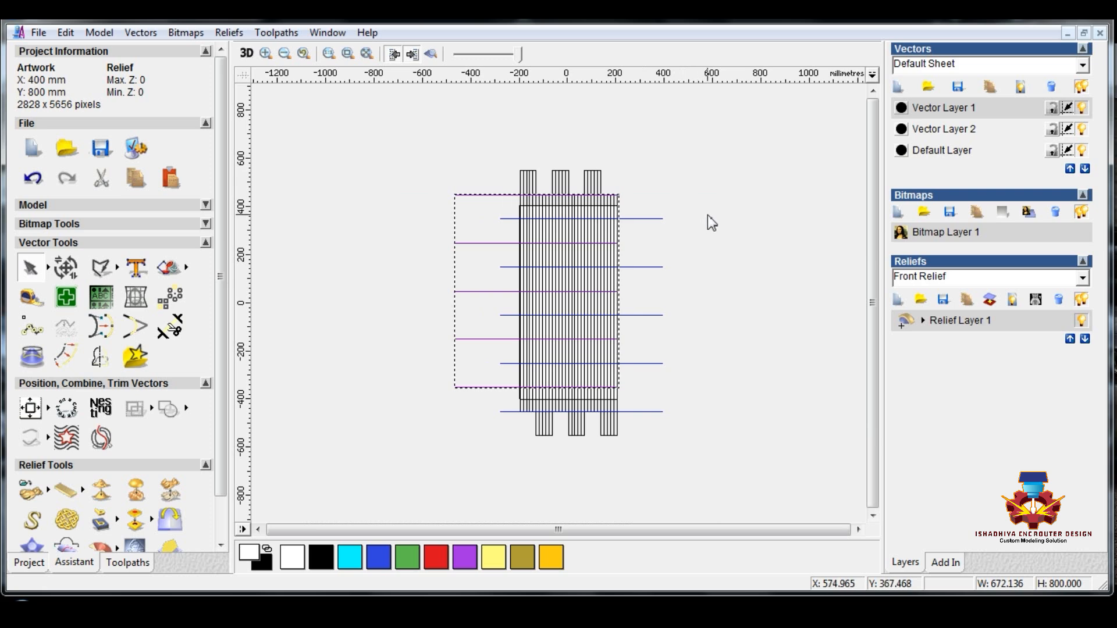
{"action": "left_click", "coordinate": [733, 214]}
Check the joint lines against the blocks, make Vector Layer 2 active and hide Vector Layer 1.
{"action": "scroll", "coordinate": [623, 398], "scroll_direction": "up", "scroll_amount": 2}
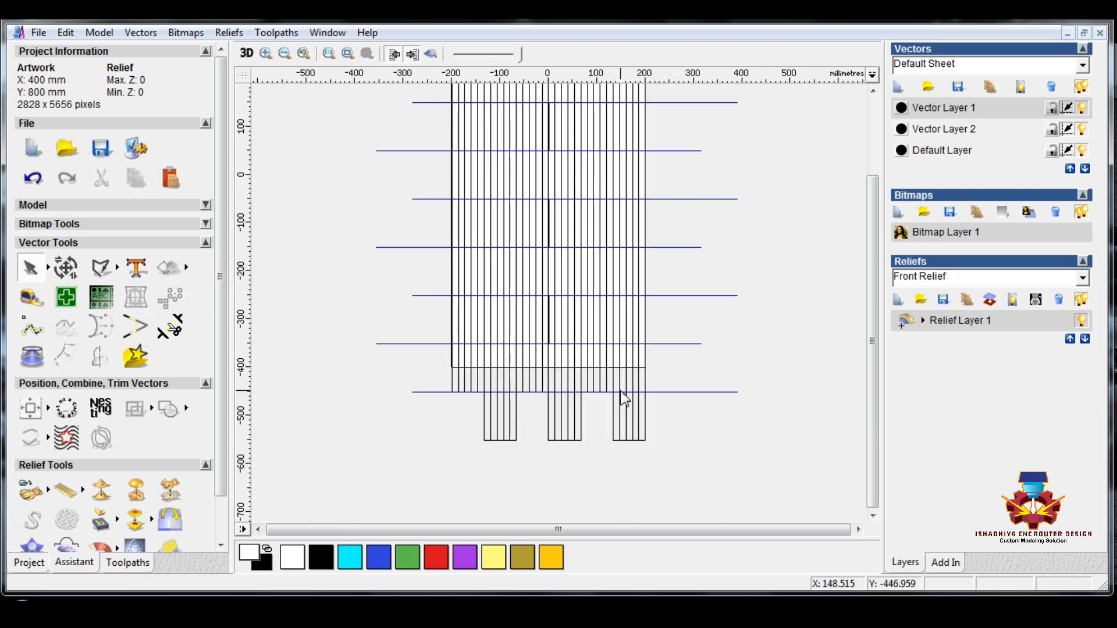
{"action": "scroll", "coordinate": [470, 422], "scroll_direction": "down", "scroll_amount": 1}
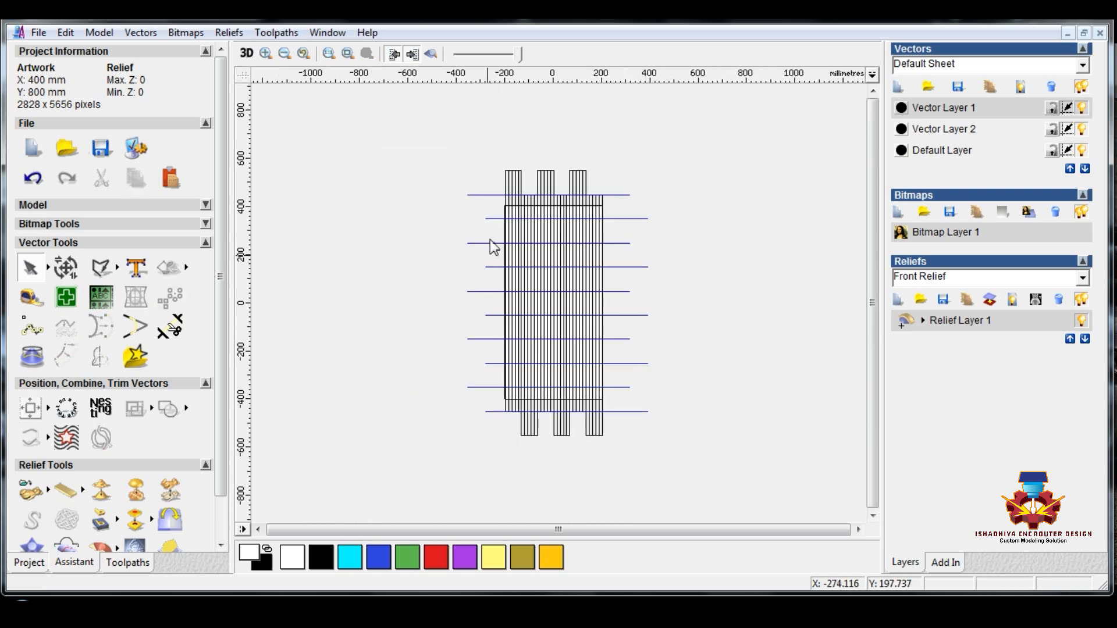
{"action": "scroll", "coordinate": [482, 169], "scroll_direction": "up", "scroll_amount": 1}
{"action": "scroll", "coordinate": [441, 95], "scroll_direction": "up", "scroll_amount": 1}
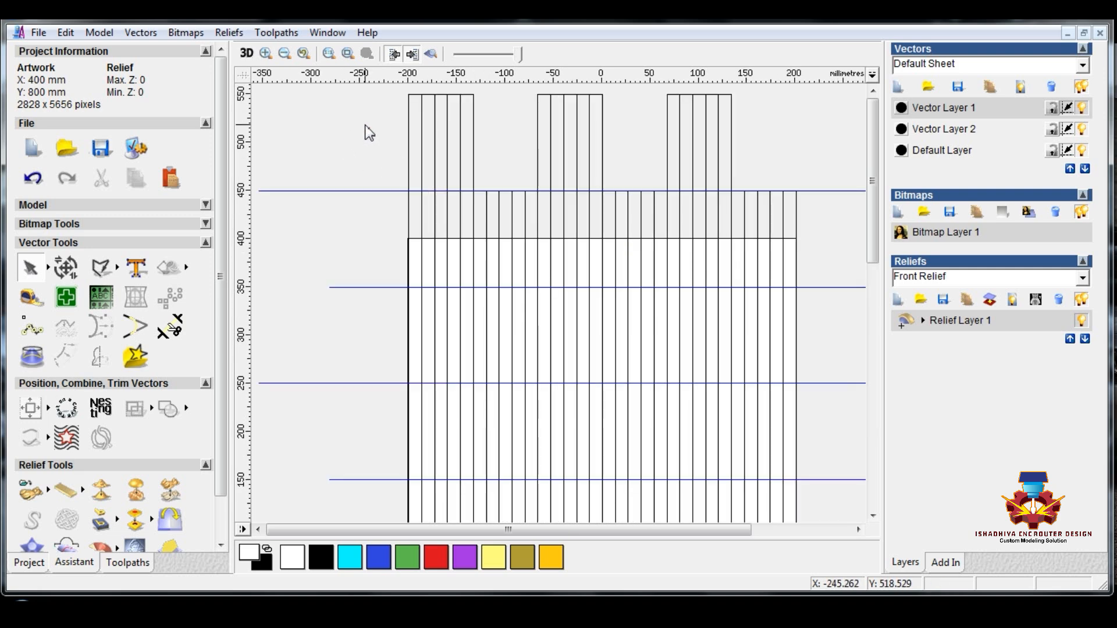
{"action": "left_click", "coordinate": [409, 130]}
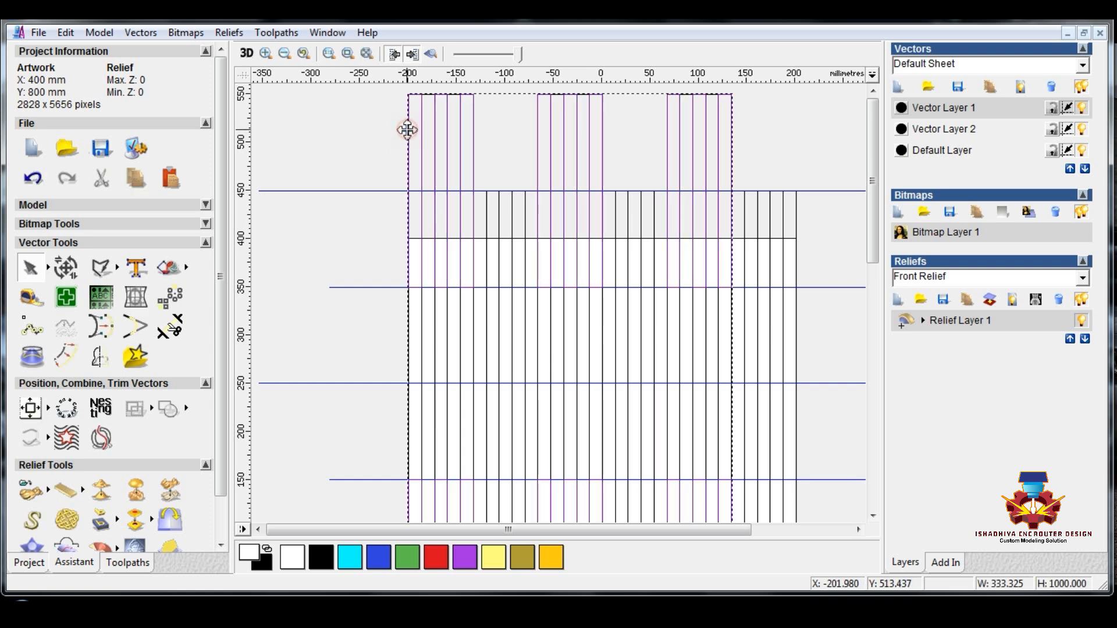
{"action": "left_click", "coordinate": [341, 235]}
{"action": "left_click", "coordinate": [1082, 108]}
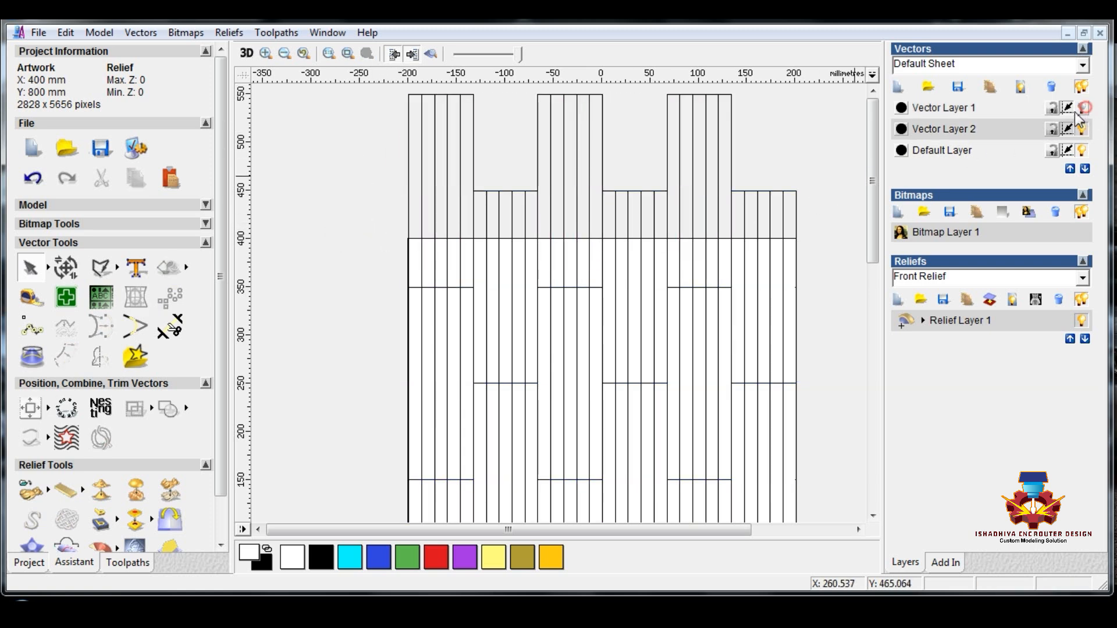
Draw a start-end-point arc about 11 mm wide and 200 mm tall on the upper-left block's outer edge and move it left of the blocks.
{"action": "mouse_move", "coordinate": [119, 265]}
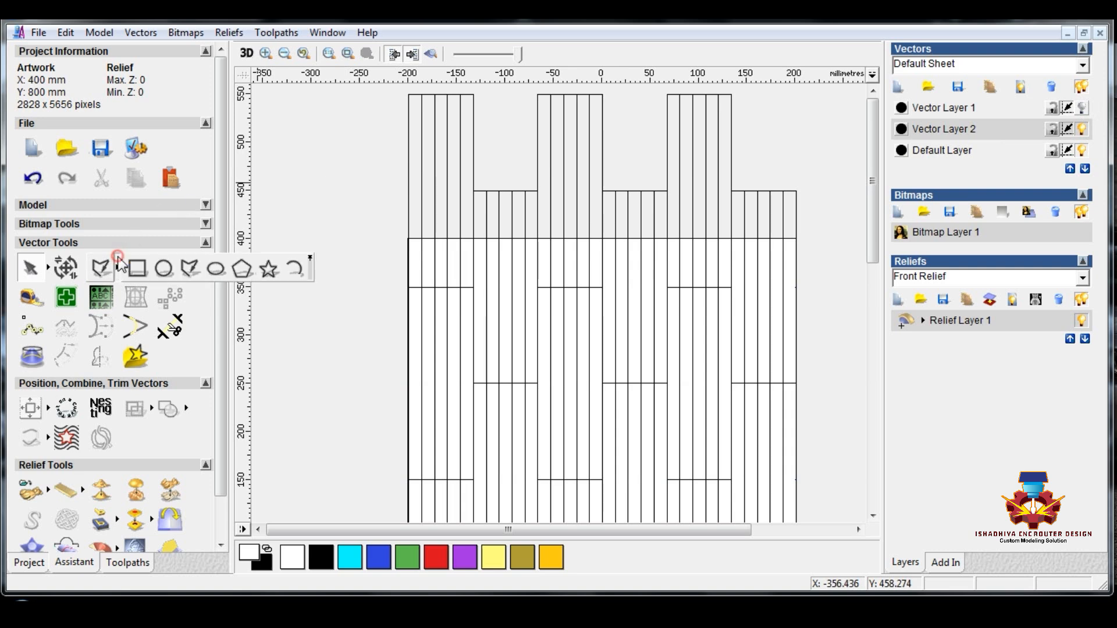
{"action": "left_click", "coordinate": [296, 267]}
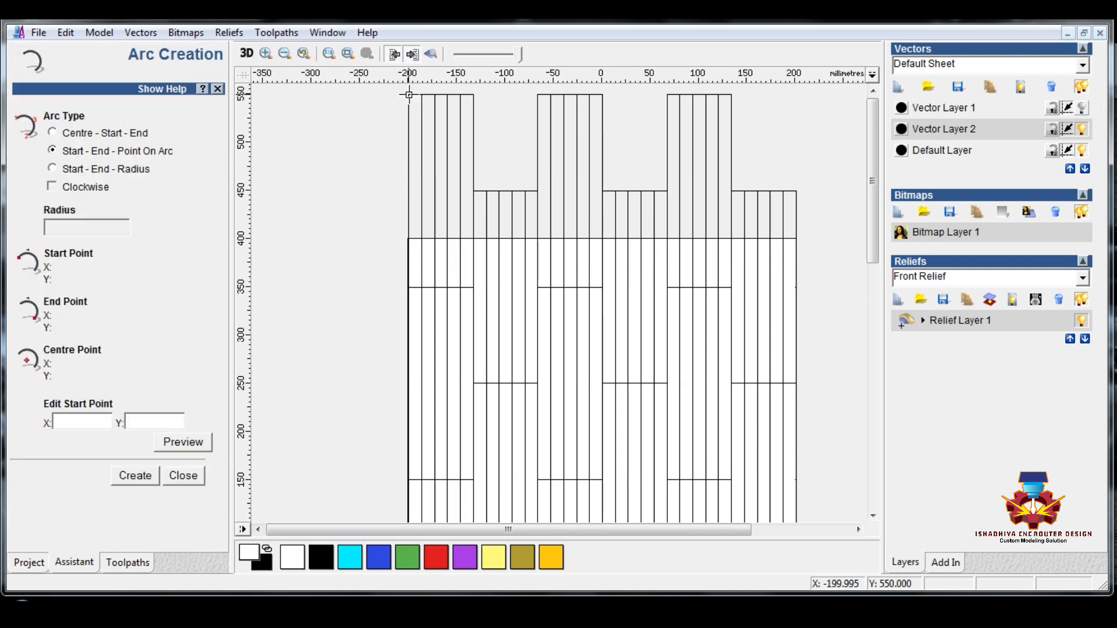
{"action": "left_click", "coordinate": [409, 95]}
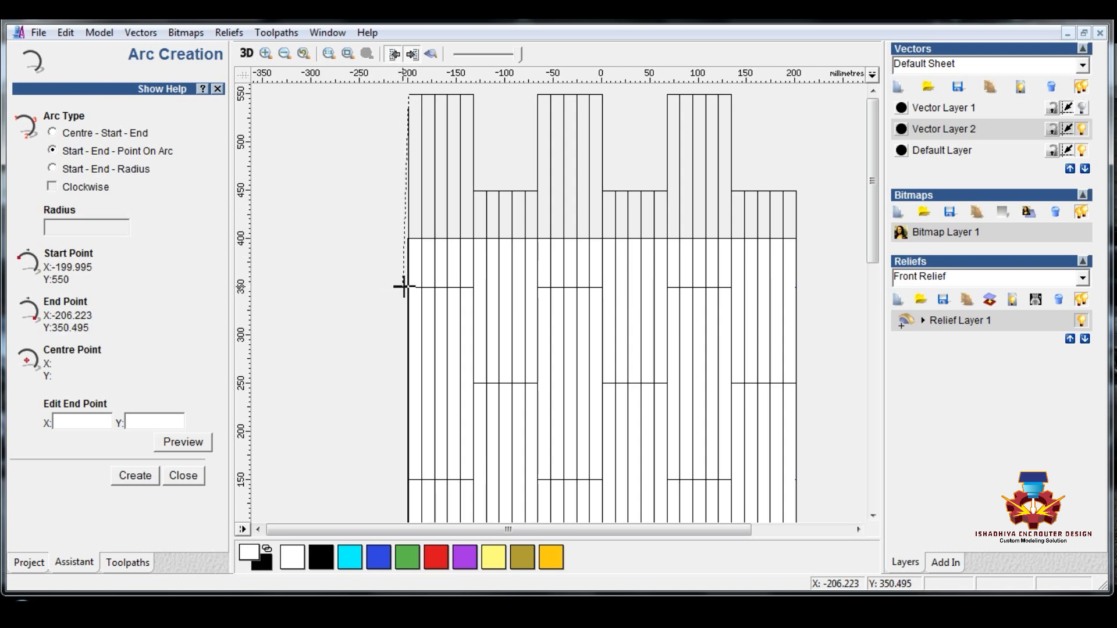
{"action": "left_click", "coordinate": [404, 287]}
{"action": "left_click", "coordinate": [418, 207]}
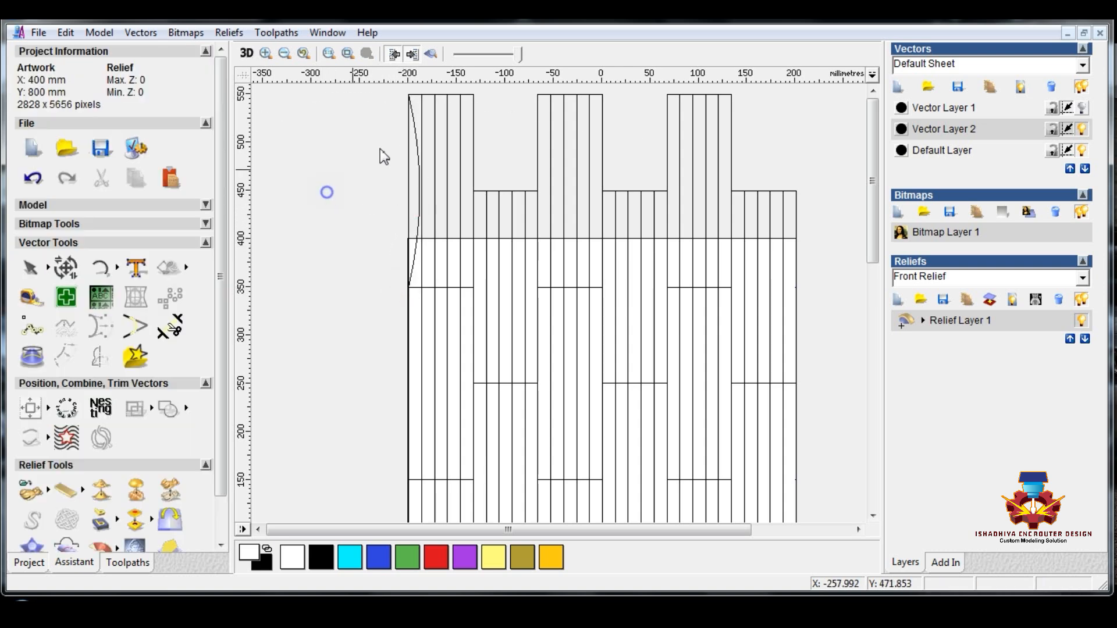
{"action": "left_click", "coordinate": [417, 145]}
{"action": "left_click_drag", "start_coordinate": [419, 132], "coordinate": [335, 147]}
{"action": "left_click", "coordinate": [362, 130]}
{"action": "left_click", "coordinate": [117, 268]}
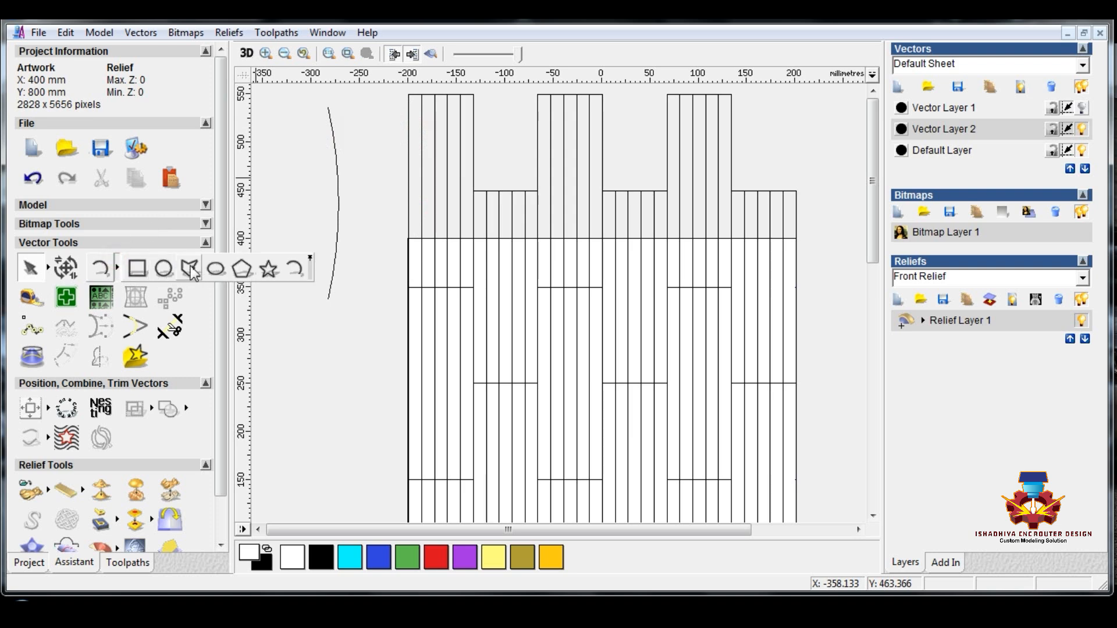
{"action": "left_click", "coordinate": [190, 269]}
{"action": "left_click", "coordinate": [405, 91]}
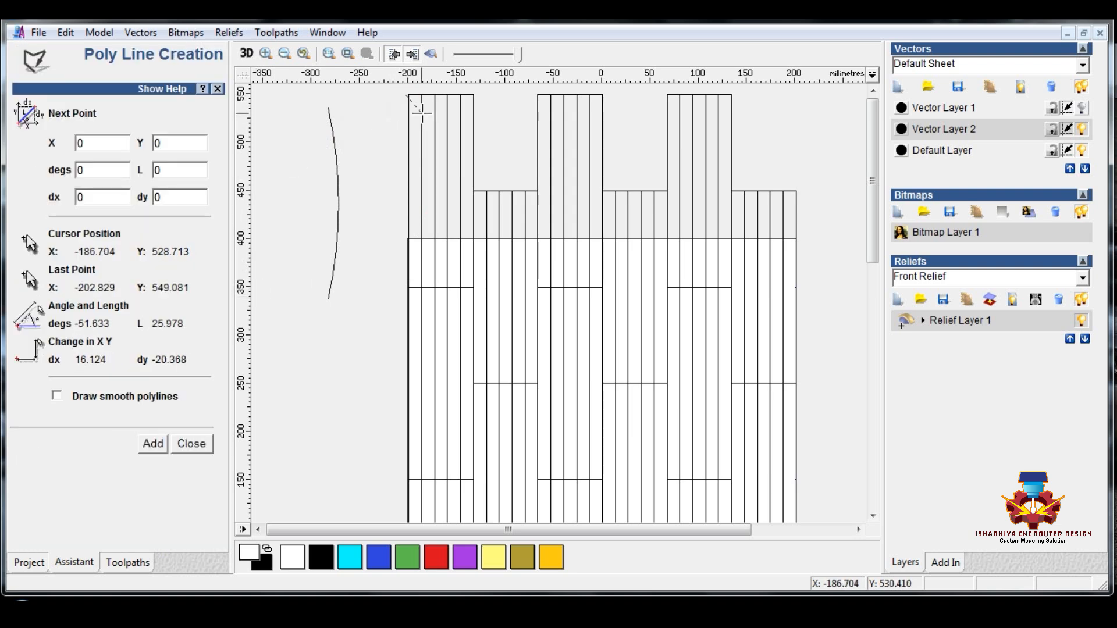
{"action": "key", "text": "Escape"}
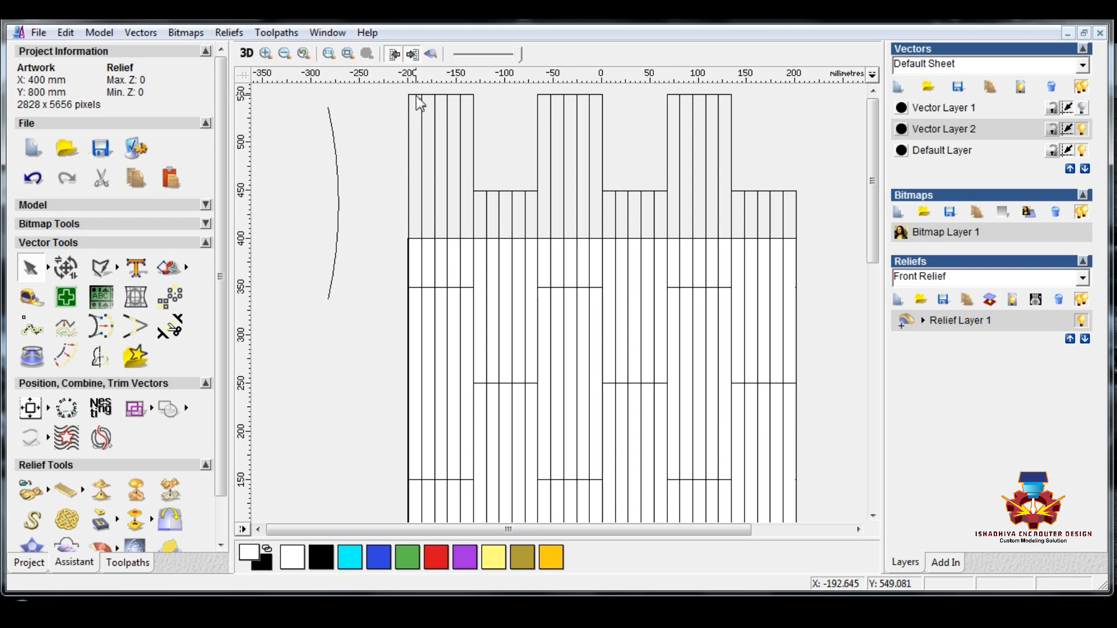
Draw short horizontal polylines, about 13 and 17 mm long, across the first strip's top edge and its joint at Y 350.
{"action": "left_click", "coordinate": [100, 267]}
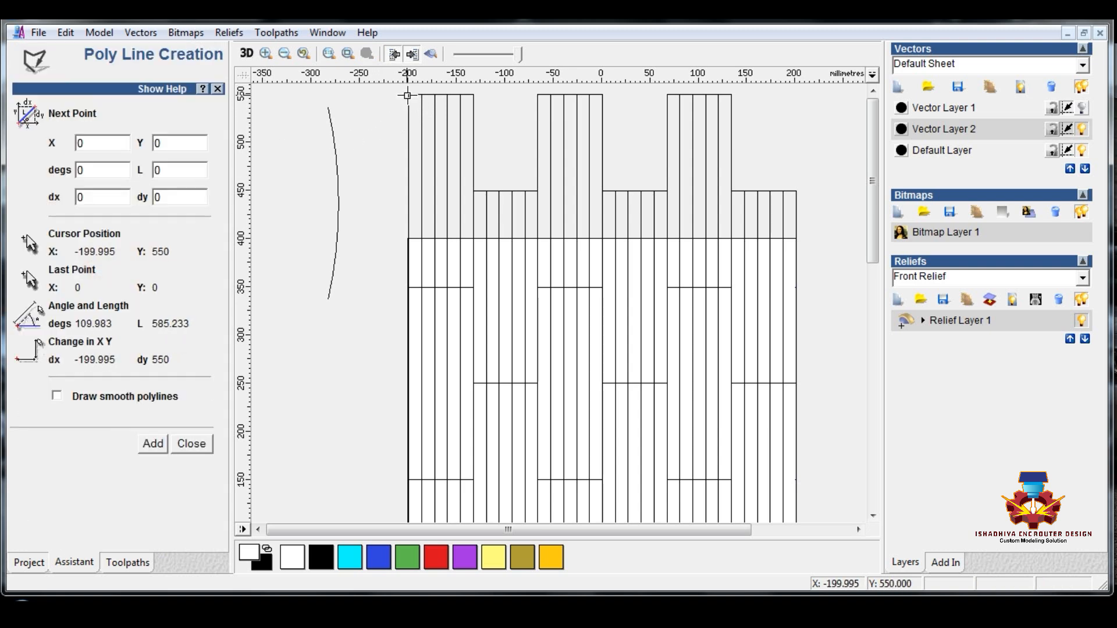
{"action": "left_click", "coordinate": [420, 96]}
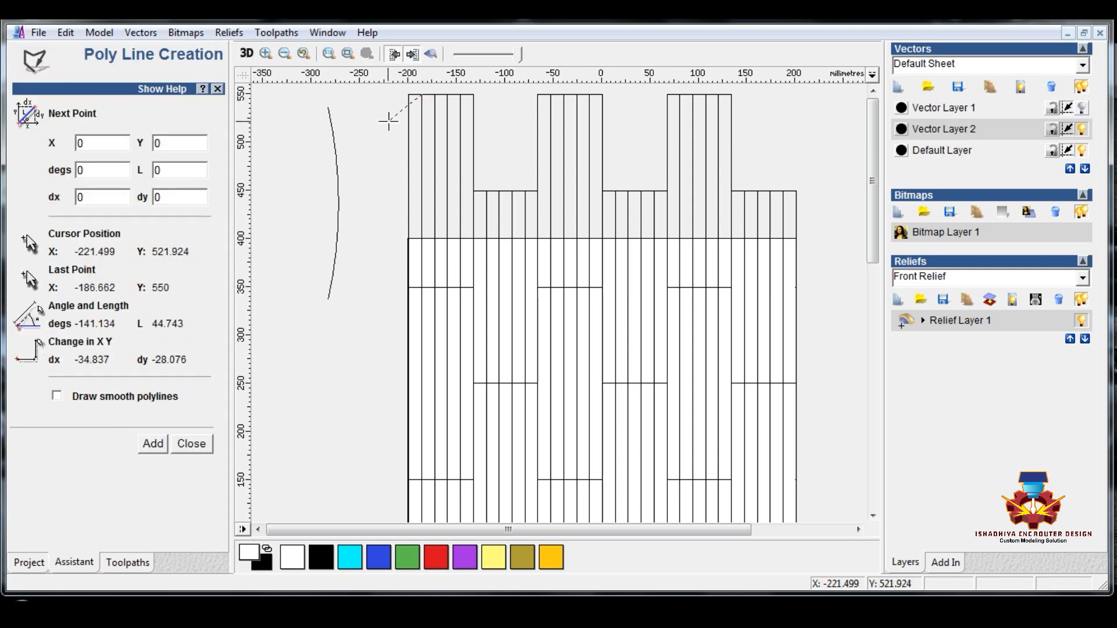
{"action": "left_click", "coordinate": [407, 288]}
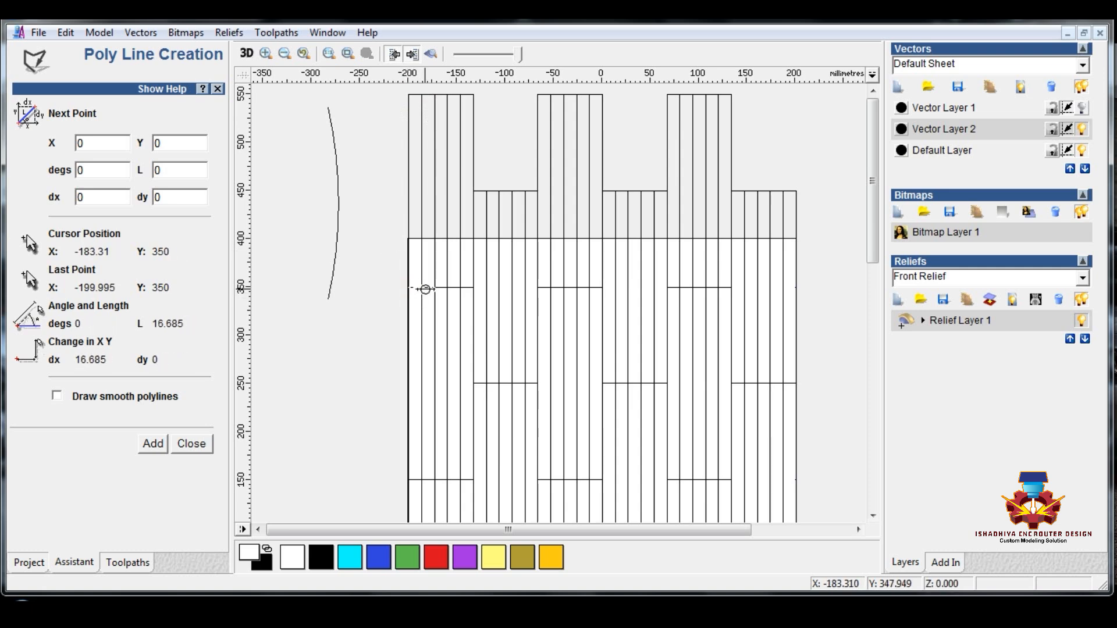
{"action": "right_click", "coordinate": [421, 285]}
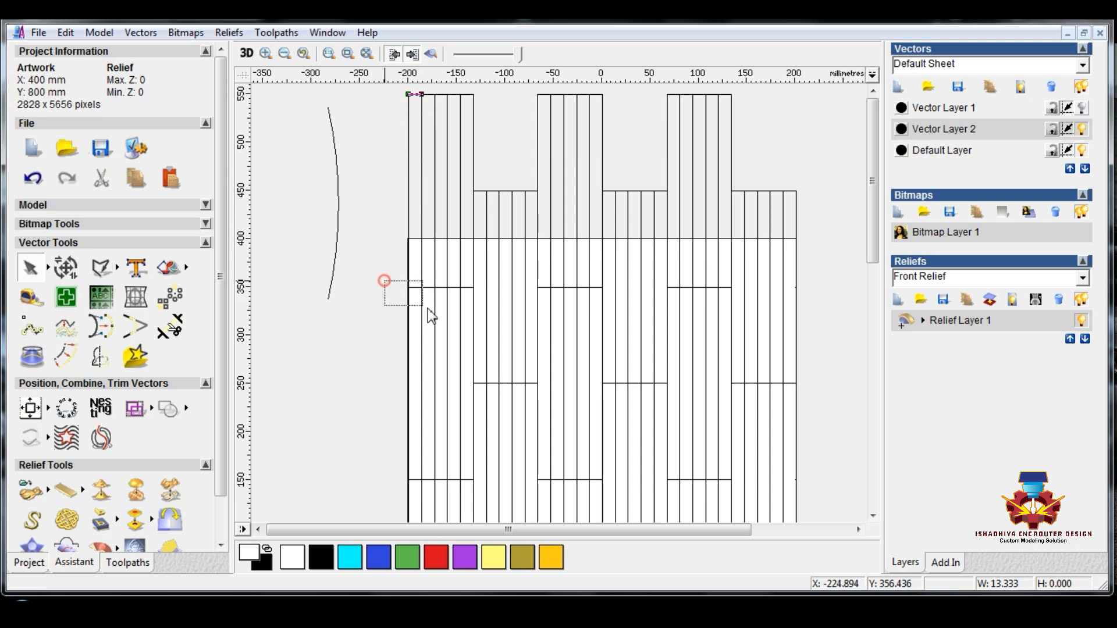
Move the two short lines out to the left of the blocks, between the blocks and the arc.
{"action": "left_click_drag", "start_coordinate": [430, 316], "coordinate": [385, 309]}
{"action": "left_click", "coordinate": [381, 298]}
{"action": "left_click", "coordinate": [377, 288]}
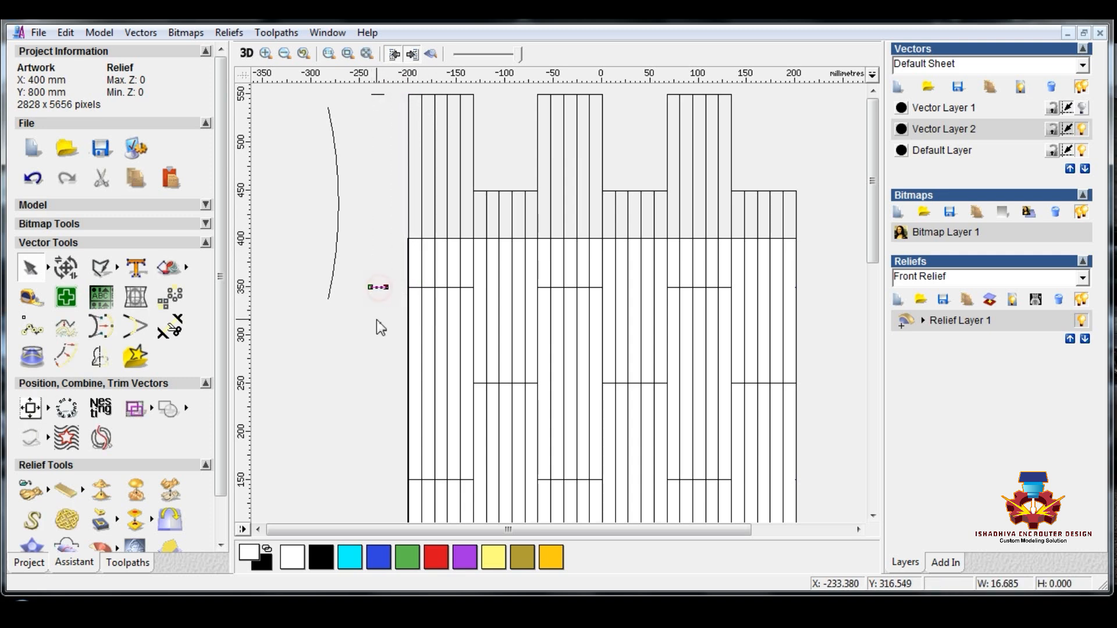
{"action": "left_click", "coordinate": [377, 185]}
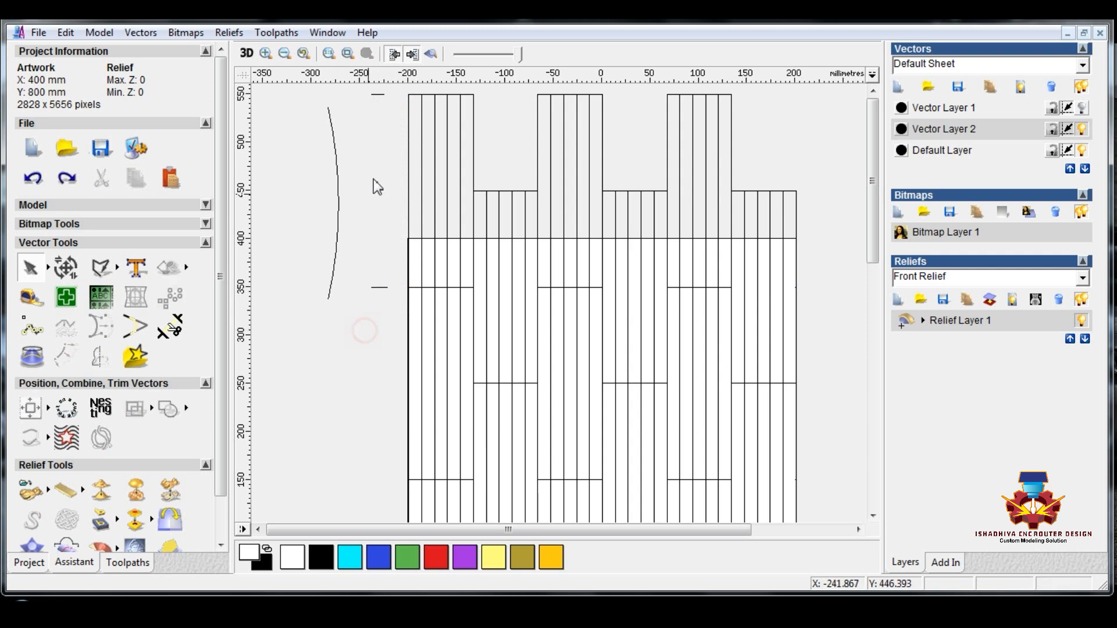
Unlink the arc's width and height and set its width to 13.333 mm.
{"action": "left_click_drag", "start_coordinate": [297, 92], "coordinate": [344, 333]}
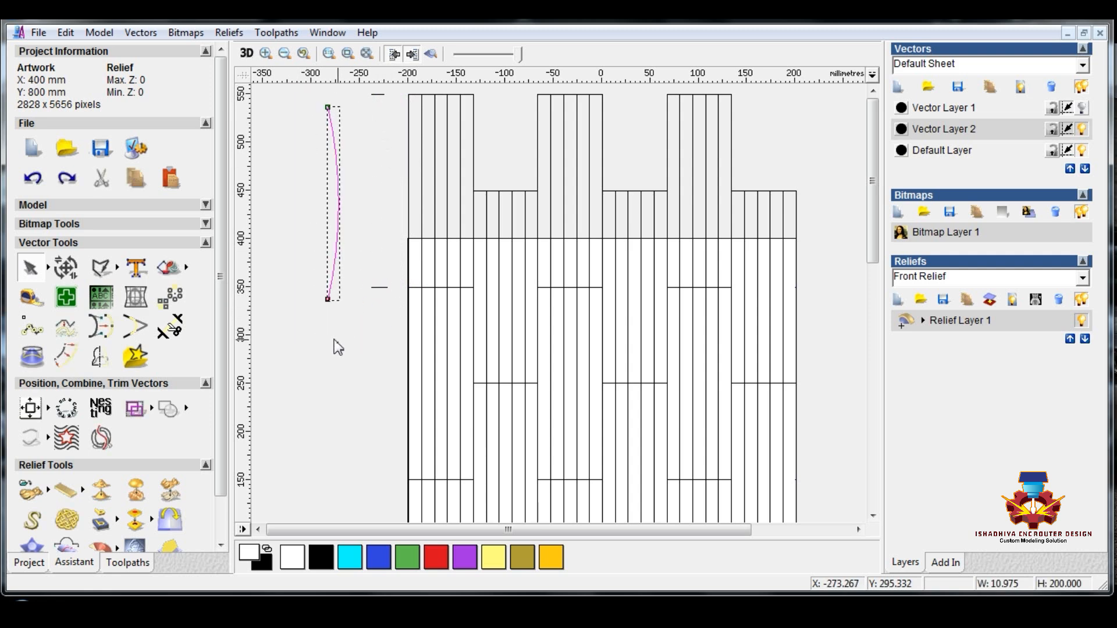
{"action": "left_click", "coordinate": [69, 271]}
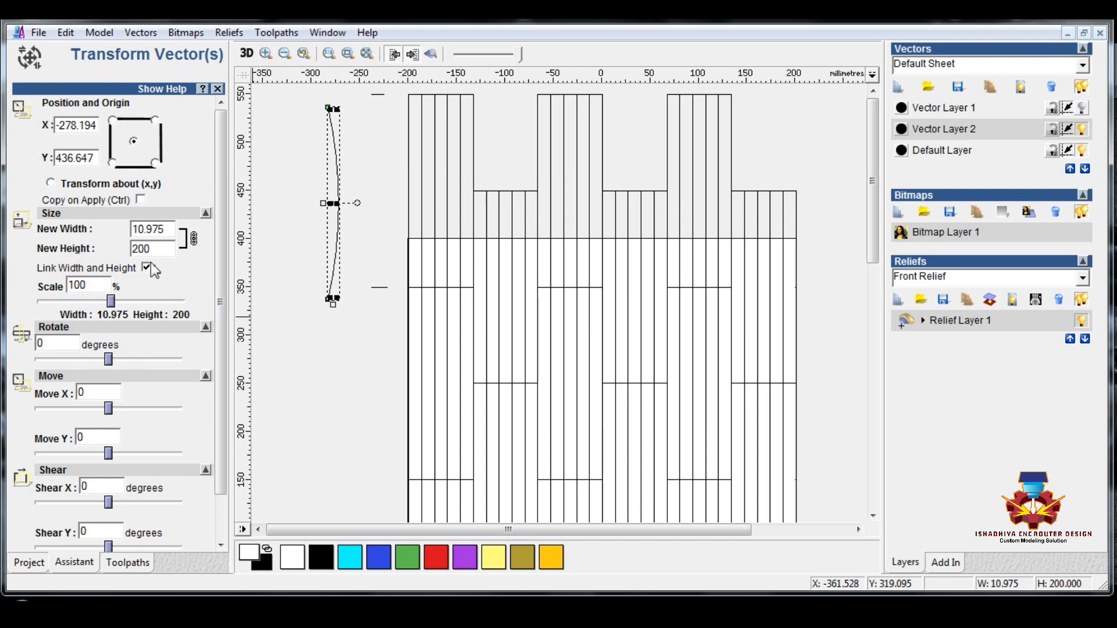
{"action": "left_click", "coordinate": [148, 268]}
{"action": "double_click", "coordinate": [208, 234]}
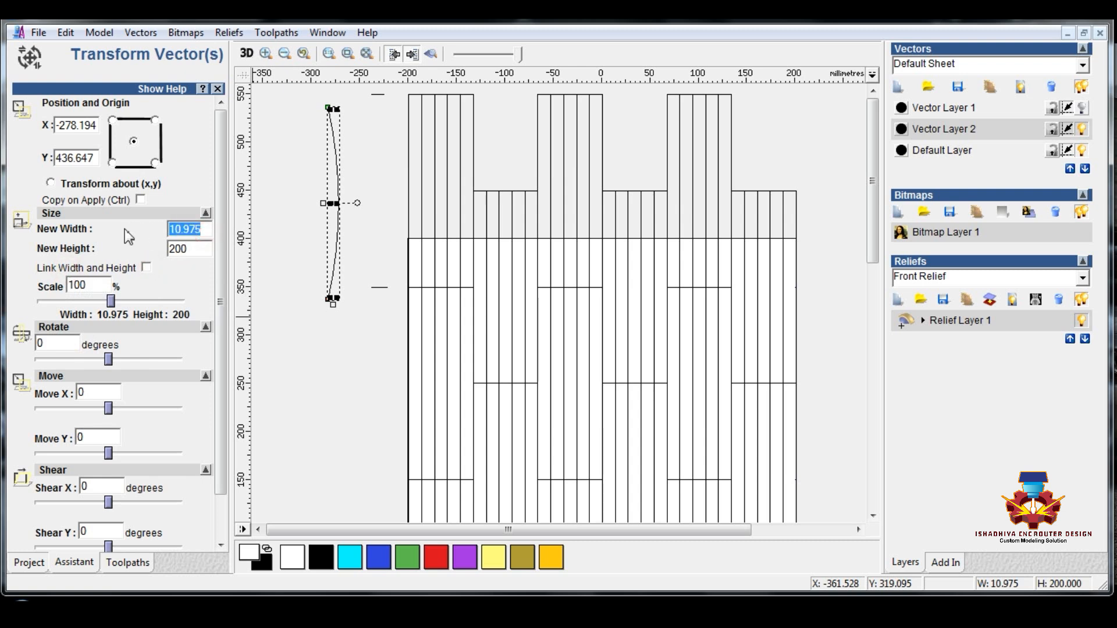
{"action": "type", "text": "13.333"}
{"action": "scroll", "coordinate": [163, 407], "scroll_direction": "down", "scroll_amount": 2}
{"action": "left_click", "coordinate": [137, 526]}
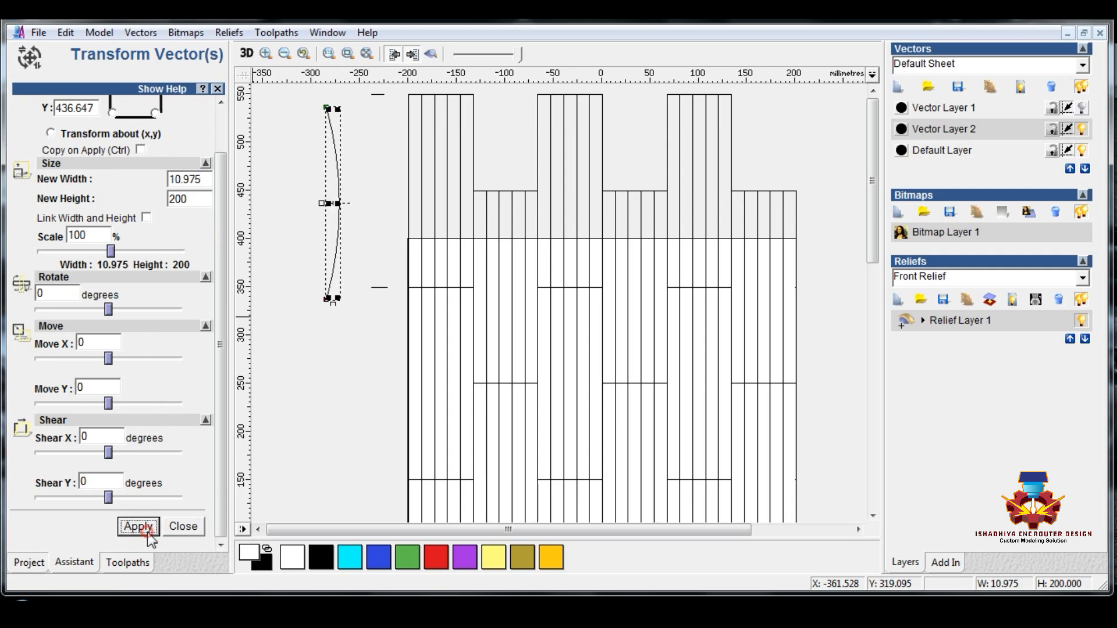
{"action": "left_click", "coordinate": [181, 527]}
{"action": "left_click", "coordinate": [278, 409]}
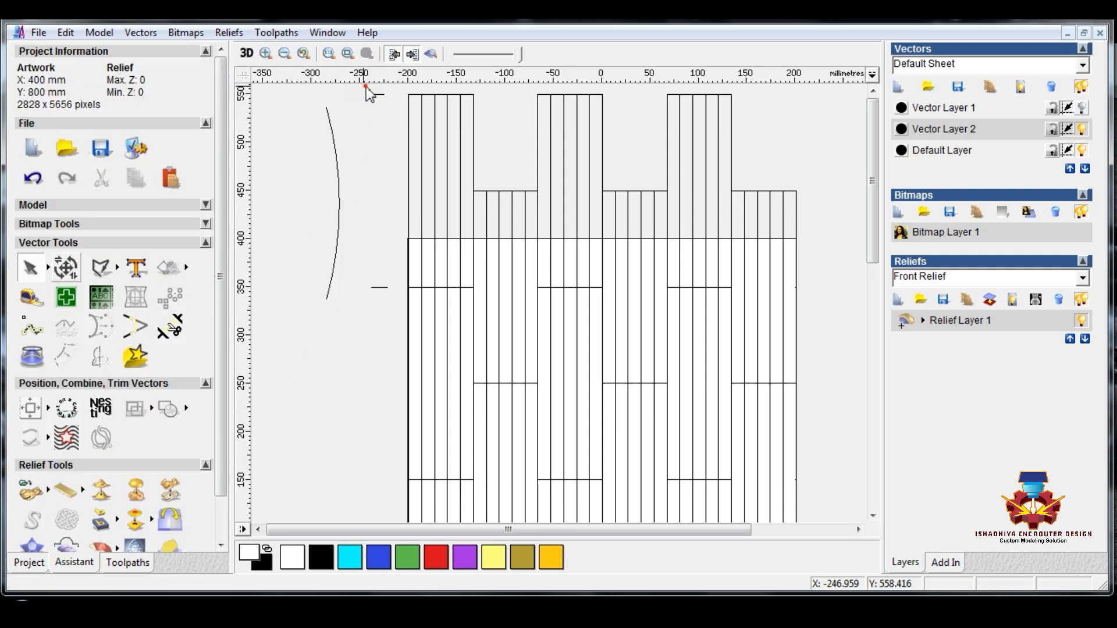
Mirror a copy of the arc horizontally about its right side, keeping the original.
{"action": "left_click_drag", "start_coordinate": [358, 69], "coordinate": [400, 133]}
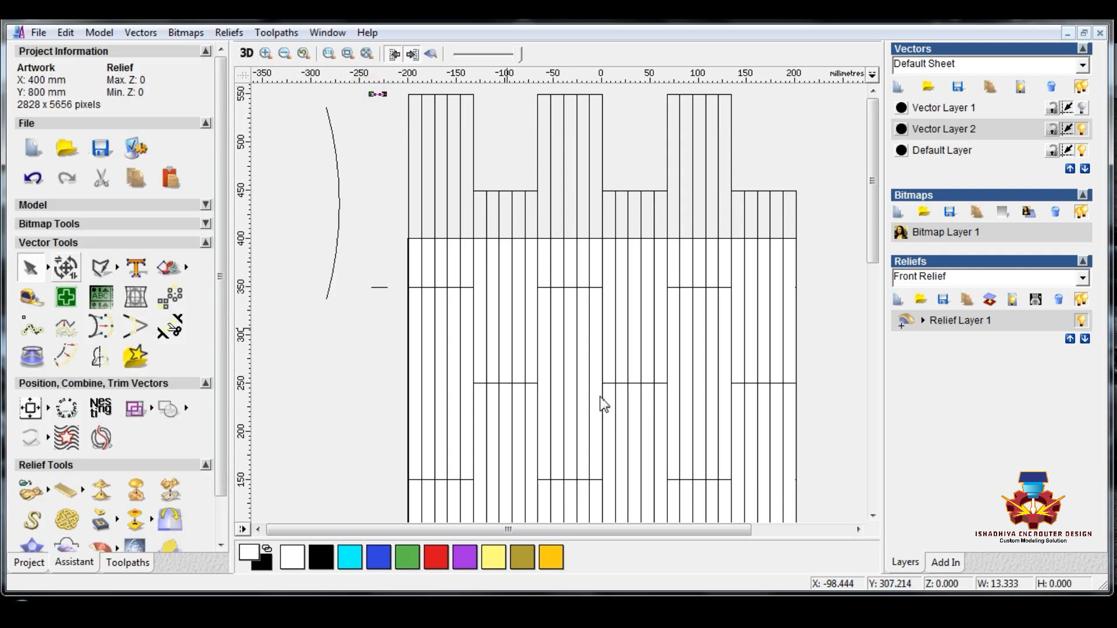
{"action": "left_click", "coordinate": [328, 128]}
{"action": "left_click", "coordinate": [100, 357]}
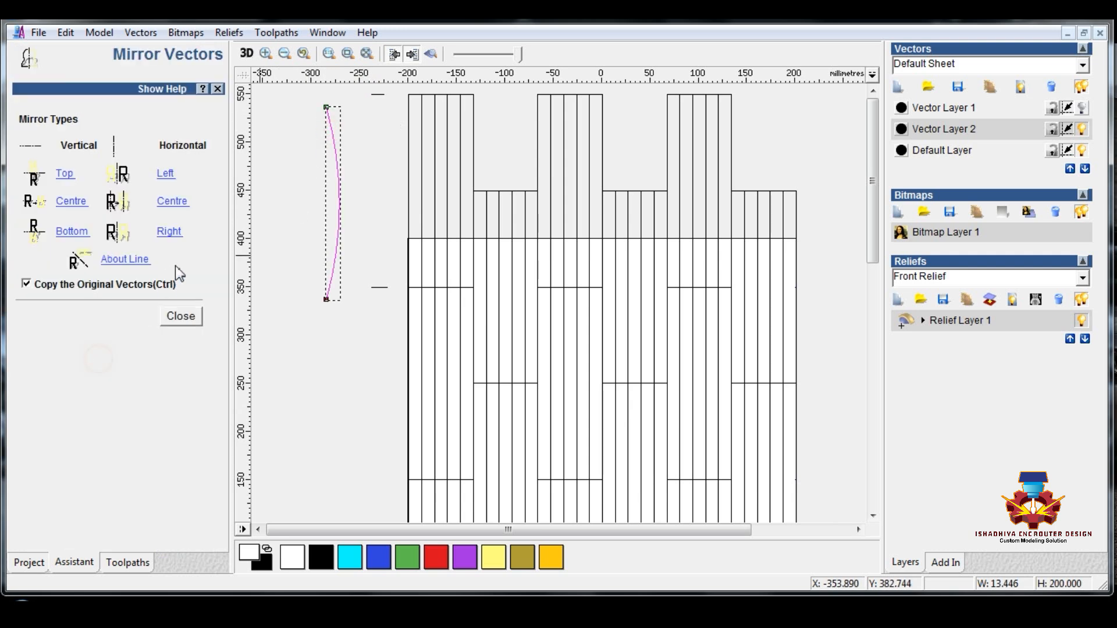
{"action": "left_click", "coordinate": [173, 236]}
{"action": "left_click", "coordinate": [198, 317]}
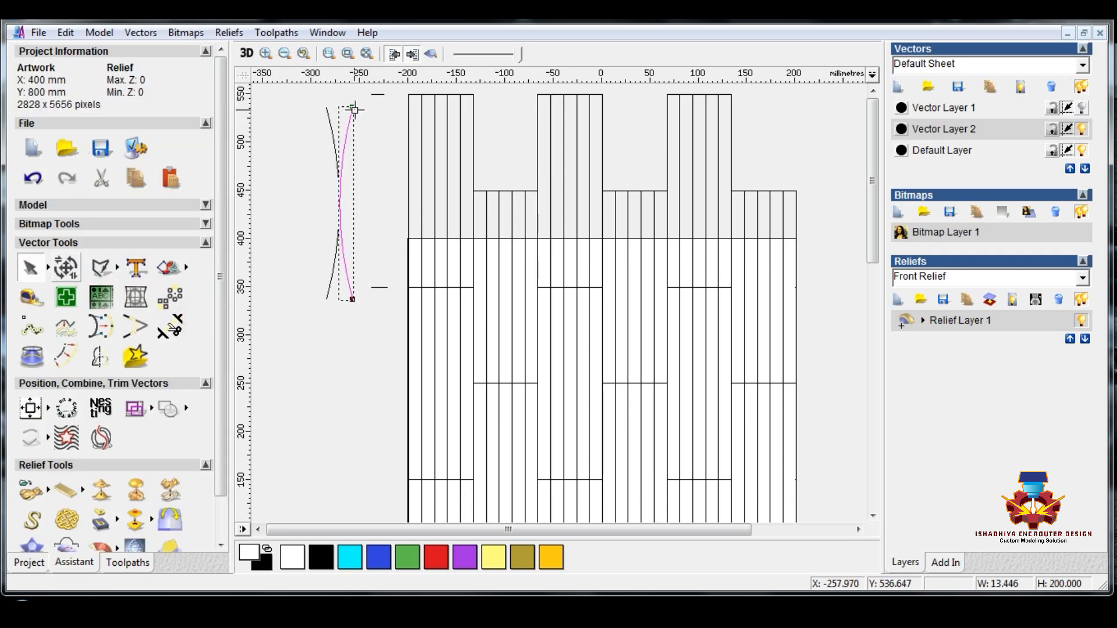
Move the mirrored arc onto the two short lines and join the vectors with coincident points at a 0.002 tolerance.
{"action": "left_click_drag", "start_coordinate": [354, 109], "coordinate": [401, 326]}
{"action": "right_click", "coordinate": [371, 240]}
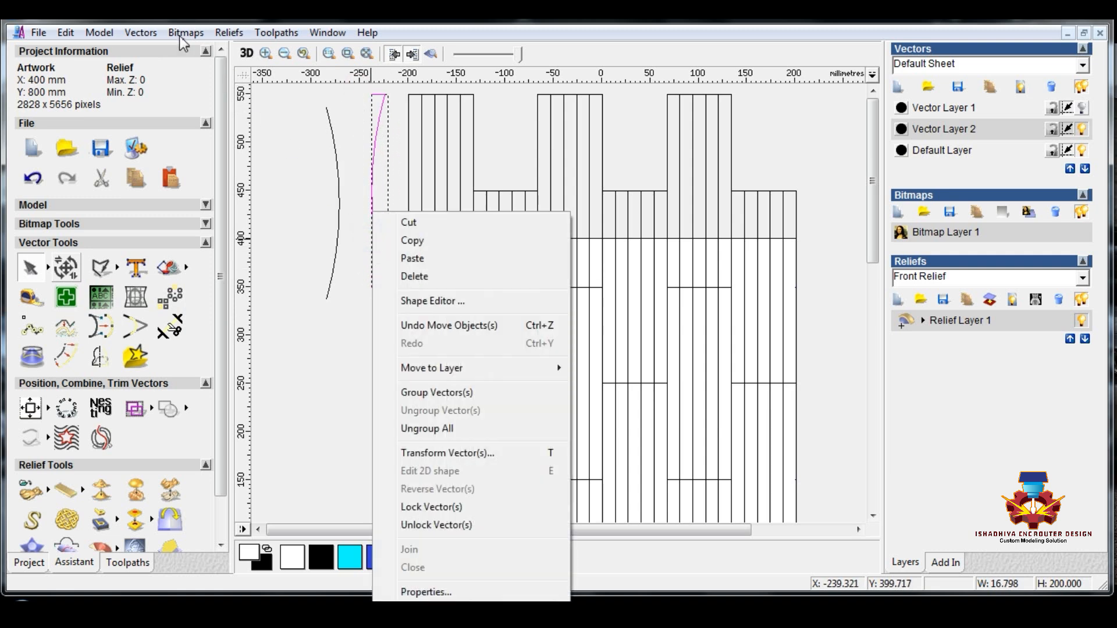
{"action": "left_click", "coordinate": [141, 33]}
{"action": "left_click", "coordinate": [218, 165]}
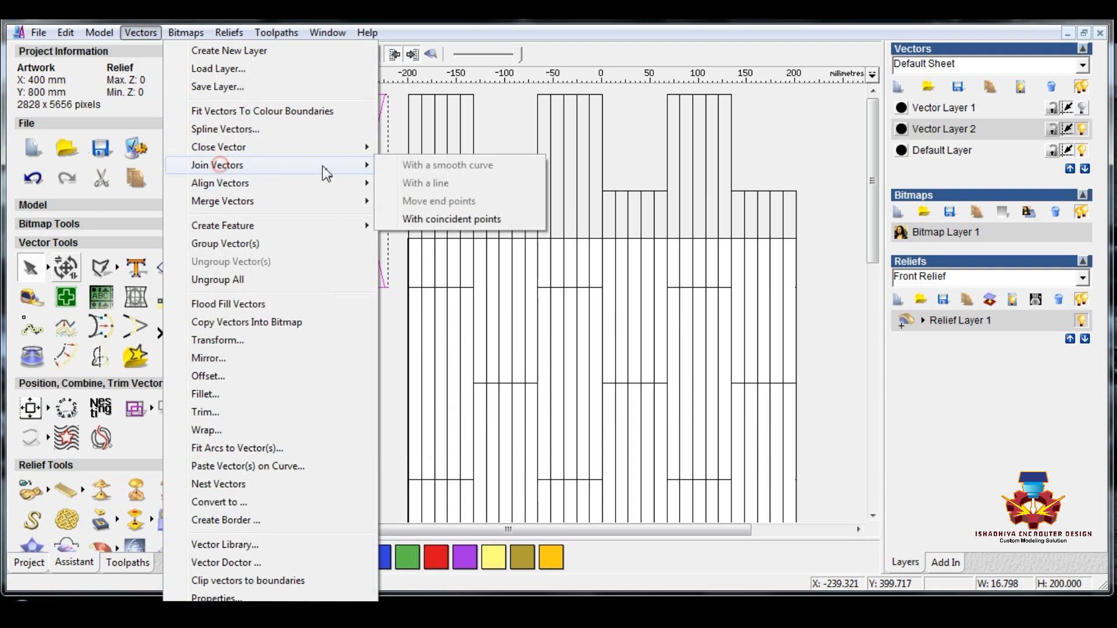
{"action": "left_click", "coordinate": [443, 219]}
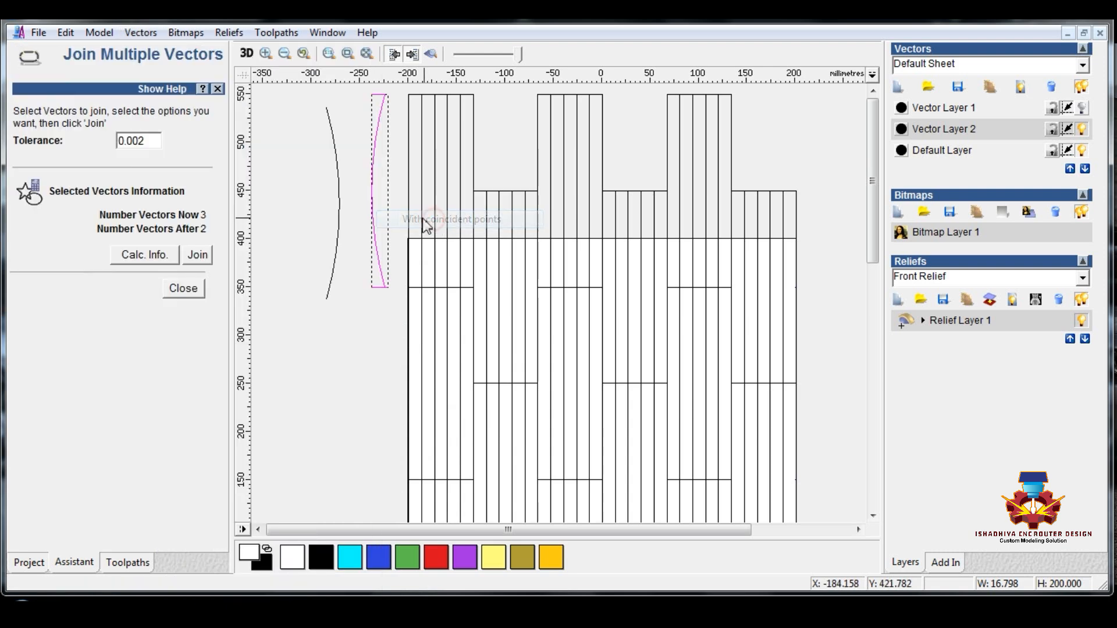
{"action": "left_click", "coordinate": [197, 260]}
{"action": "left_click", "coordinate": [374, 211]}
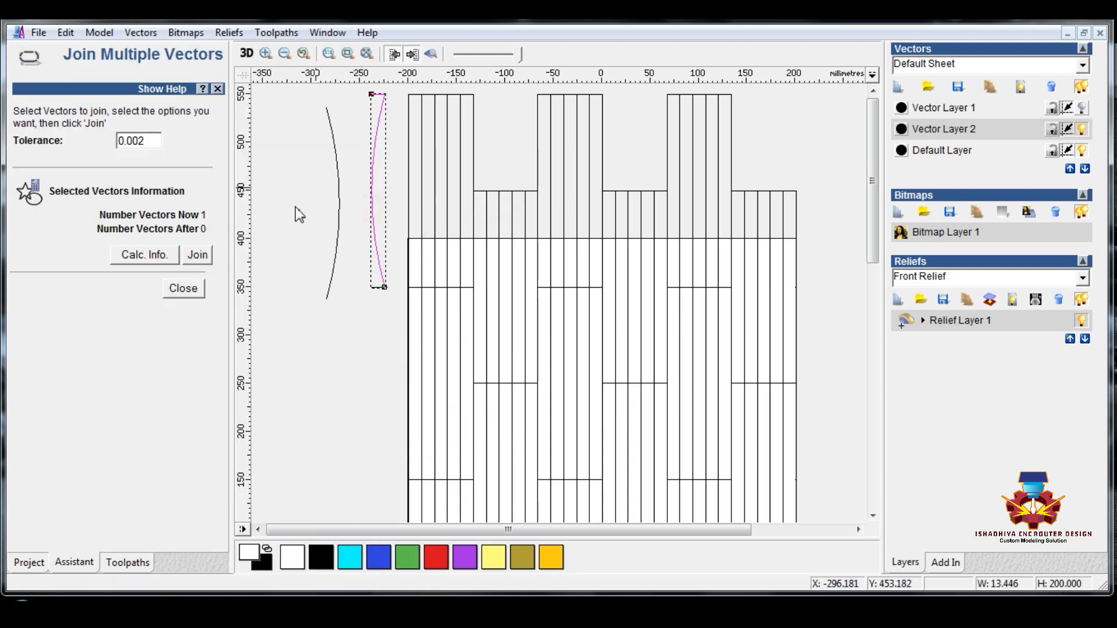
{"action": "left_click", "coordinate": [183, 288]}
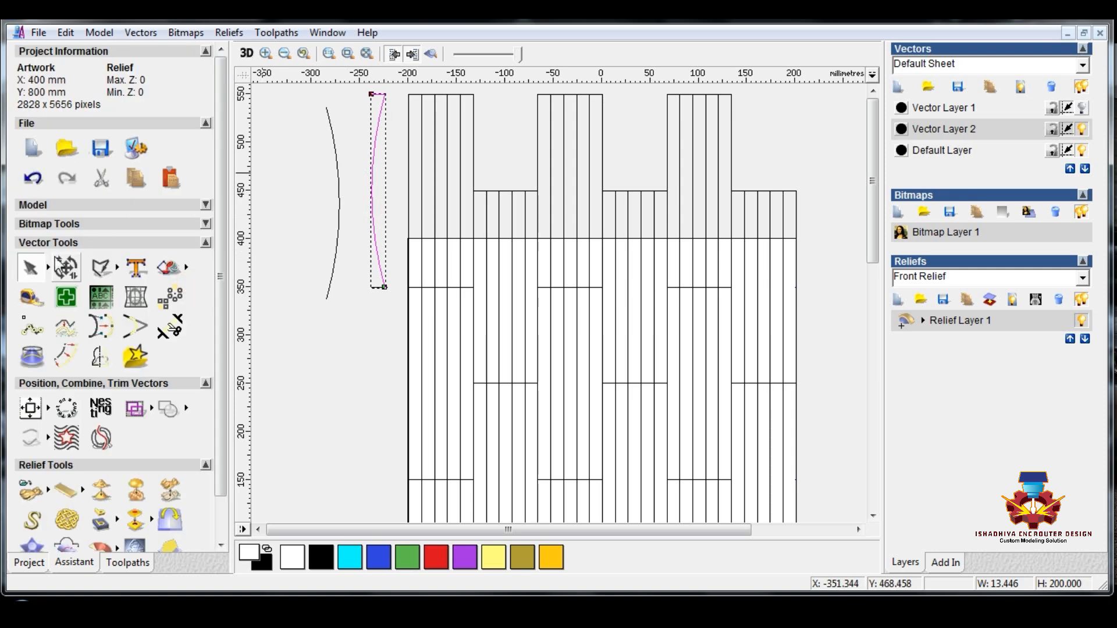
Try nudging the mirrored arc's upper end node down and its lower end node up in node editing.
{"action": "key", "text": "n"}
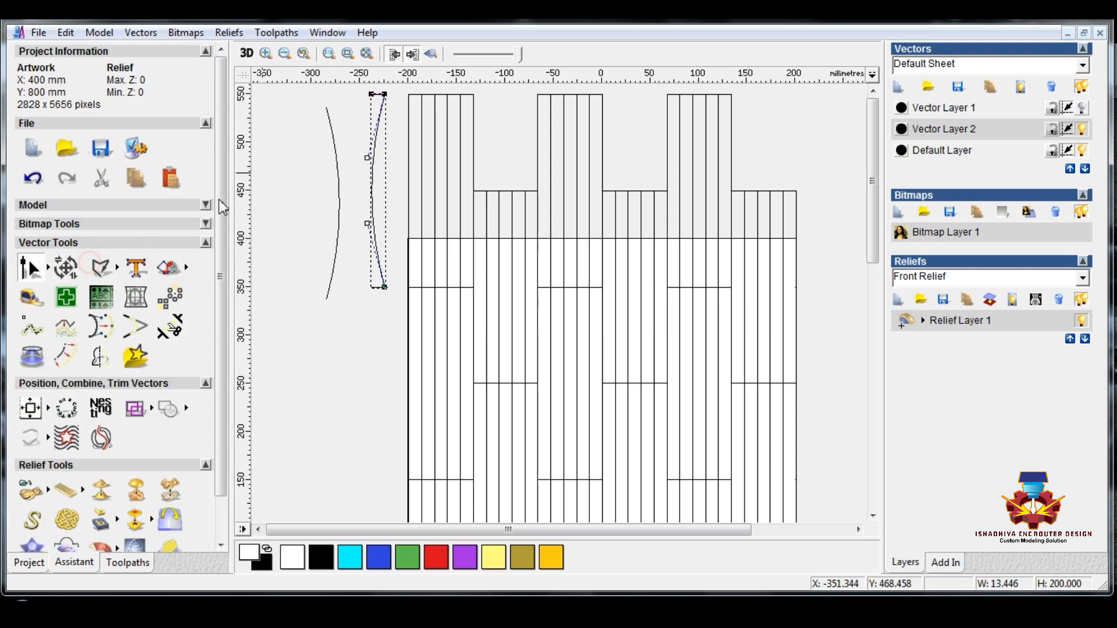
{"action": "left_click", "coordinate": [385, 94]}
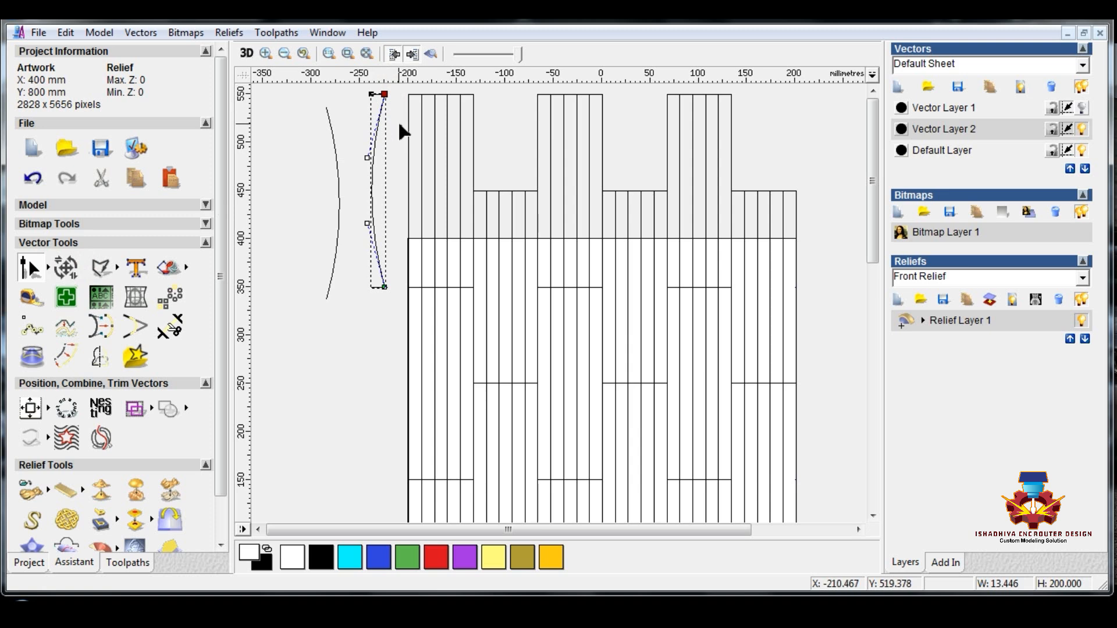
{"action": "key", "text": "Down"}
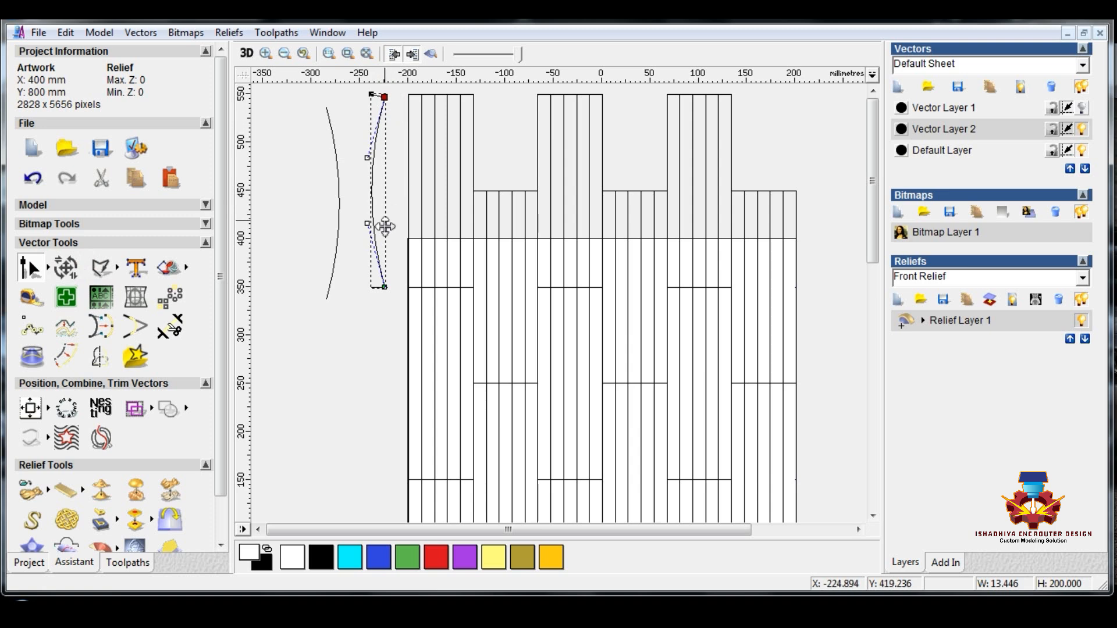
{"action": "left_click_drag", "start_coordinate": [399, 257], "coordinate": [379, 295]}
{"action": "key", "text": "Up"}
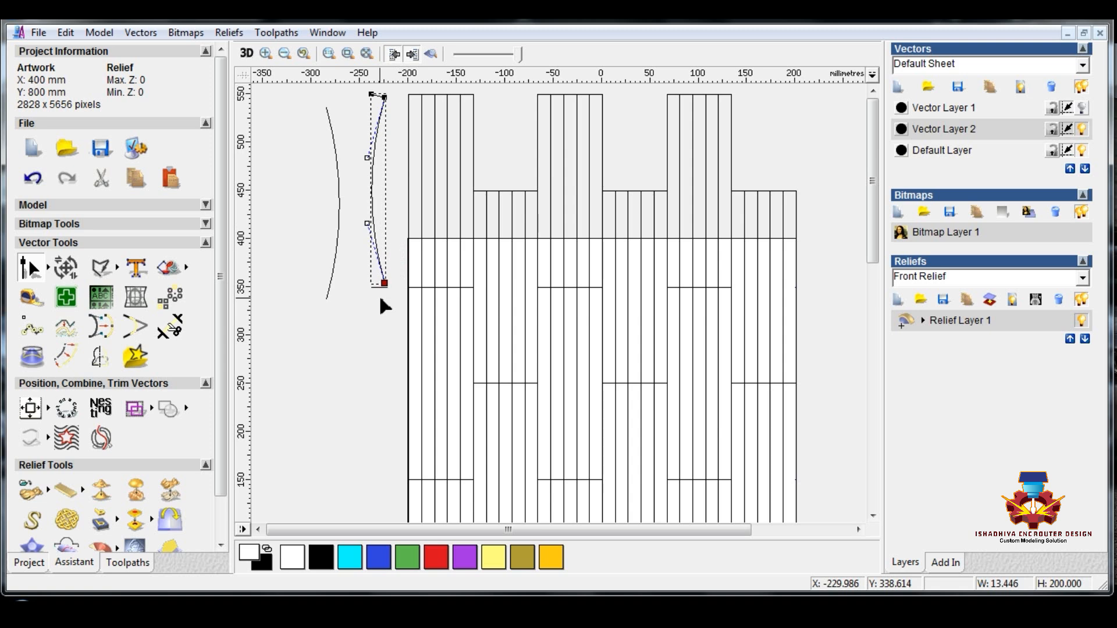
{"action": "left_click", "coordinate": [274, 184]}
{"action": "right_click", "coordinate": [285, 182]}
{"action": "left_click", "coordinate": [285, 140]}
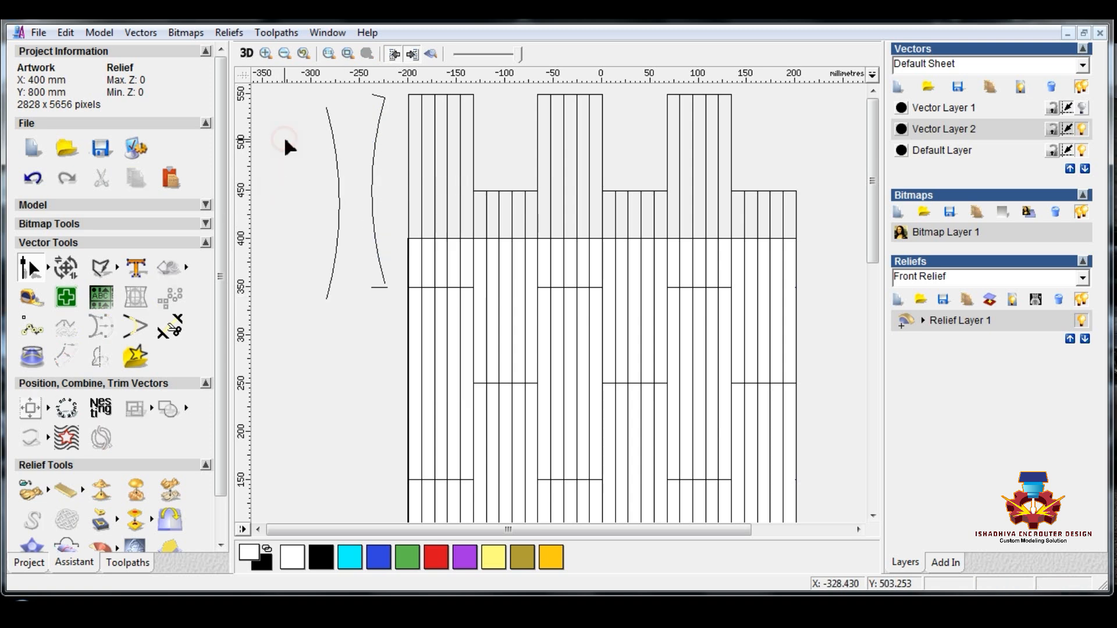
Undo the nudges of the mirrored arc's end nodes and leave node editing.
{"action": "key", "text": "ctrl+z"}
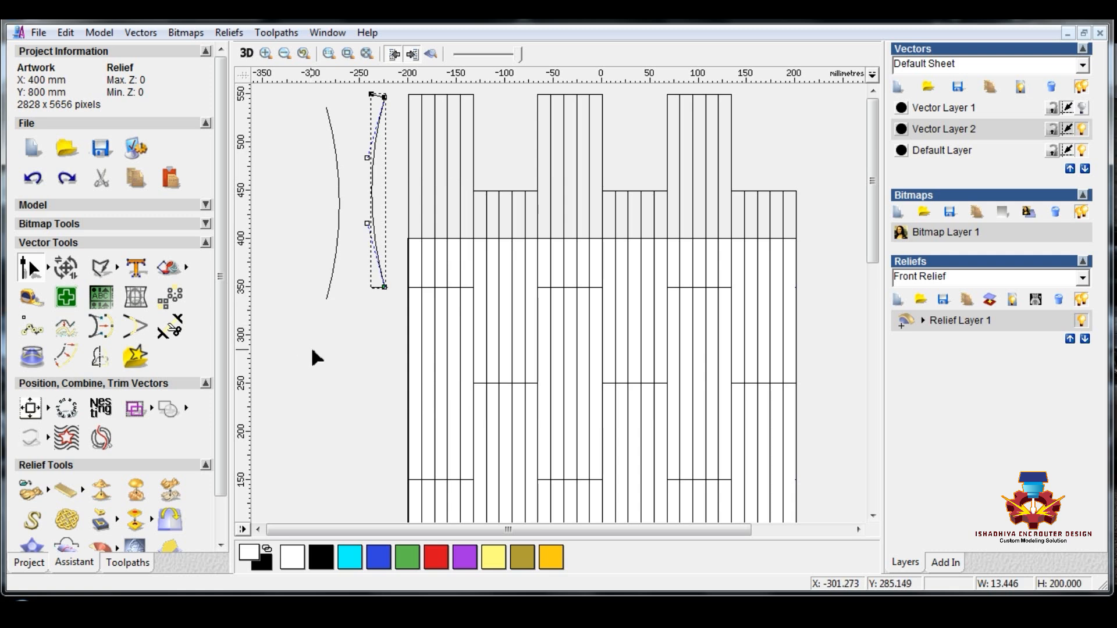
{"action": "right_click", "coordinate": [328, 345]}
{"action": "key", "text": "Escape"}
{"action": "left_click", "coordinate": [314, 352]}
{"action": "right_click", "coordinate": [323, 347]}
{"action": "key", "text": "Escape"}
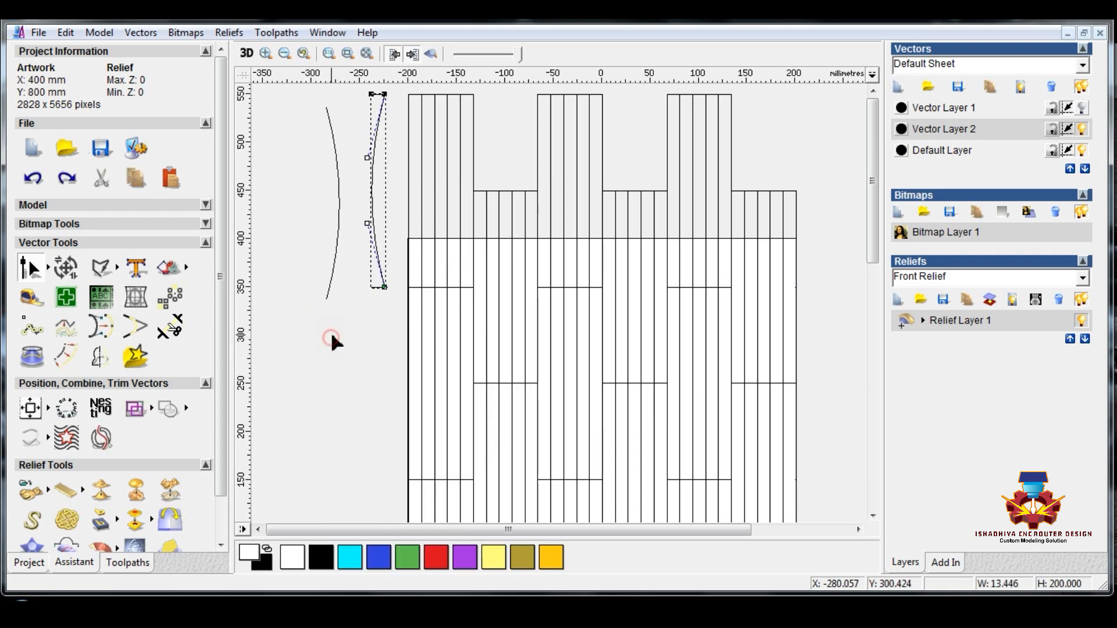
{"action": "key", "text": "Escape"}
{"action": "key", "text": "Escape"}
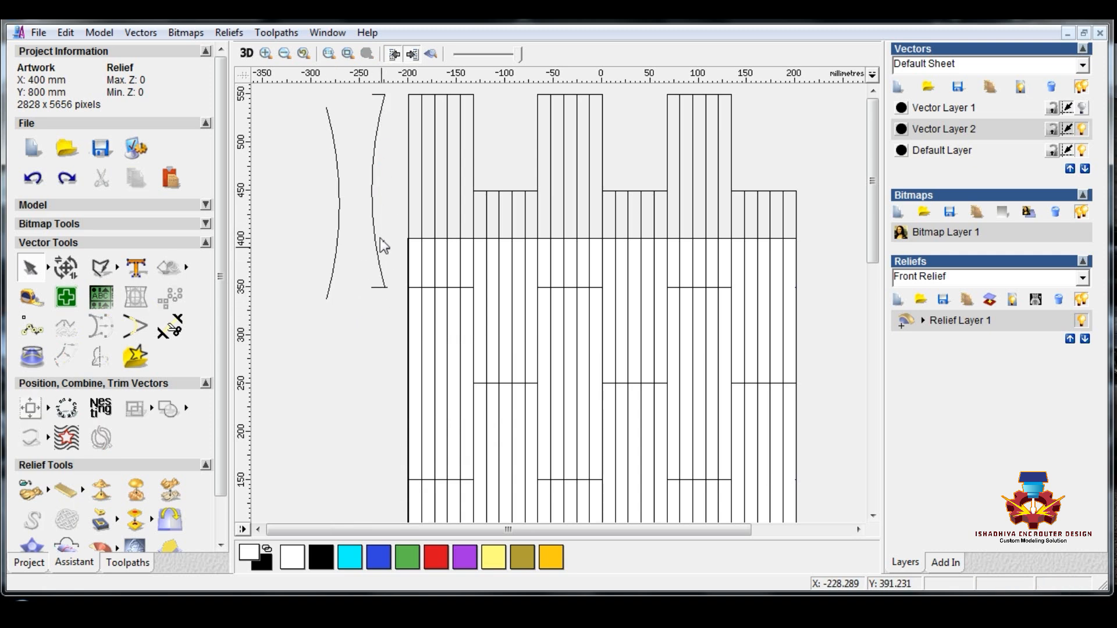
Set the width of the short line at Y 350 to 13.333 mm.
{"action": "left_click", "coordinate": [378, 288]}
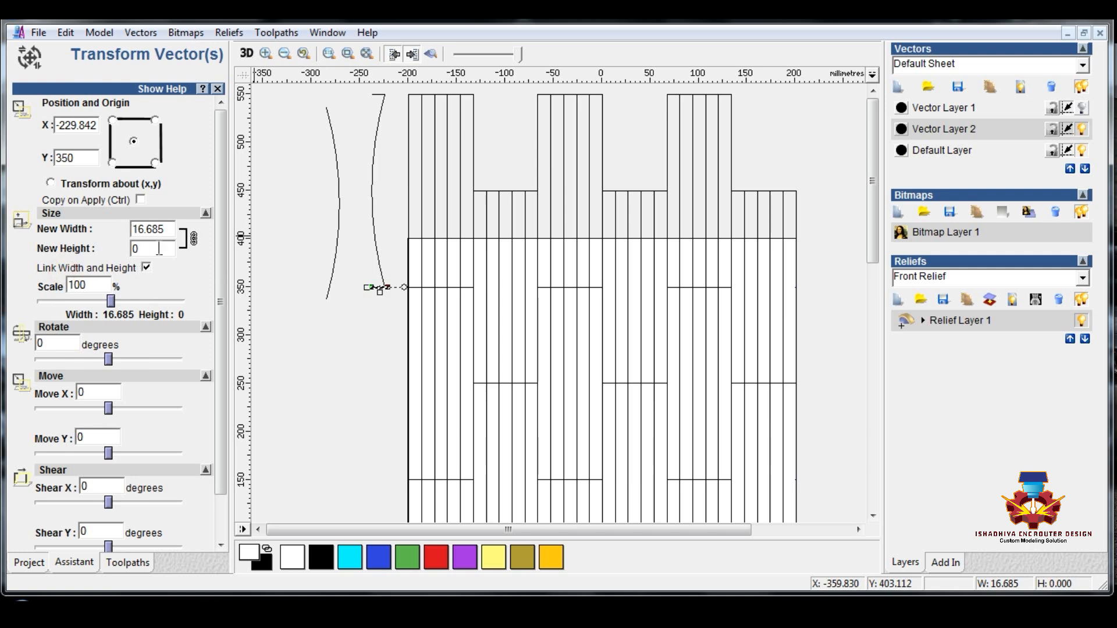
{"action": "left_click_drag", "start_coordinate": [168, 229], "coordinate": [100, 245]}
{"action": "type", "text": "13.333"}
{"action": "scroll", "coordinate": [147, 367], "scroll_direction": "down", "scroll_amount": 2}
{"action": "left_click", "coordinate": [138, 531]}
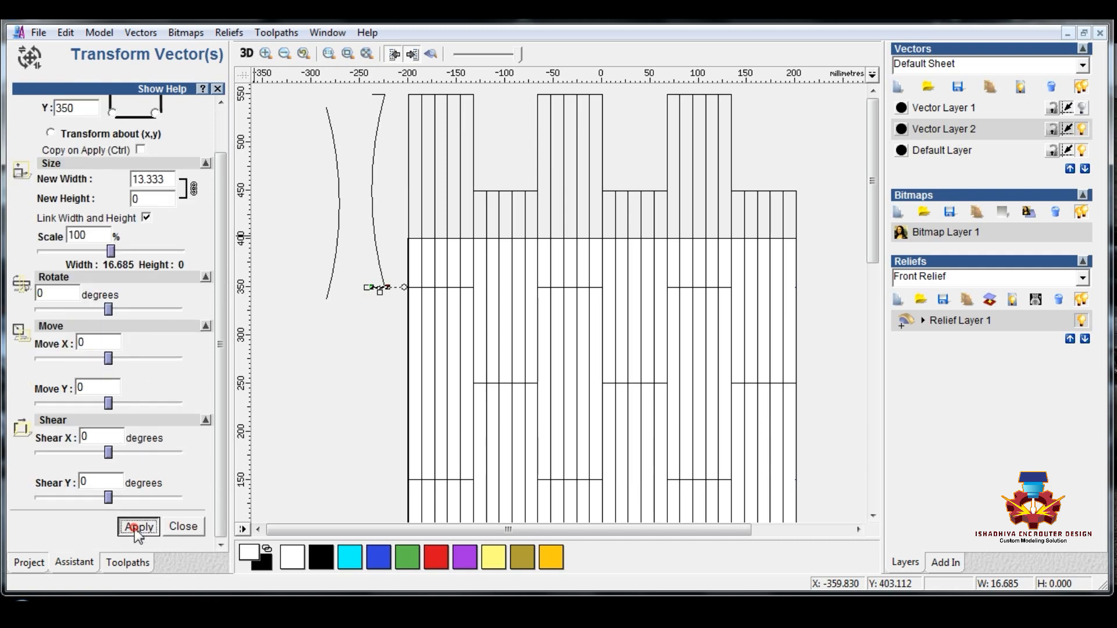
{"action": "left_click", "coordinate": [184, 530]}
Align the lower short line with the mirrored arc's lower end and join the two vectors.
{"action": "scroll", "coordinate": [379, 299], "scroll_direction": "up", "scroll_amount": 2}
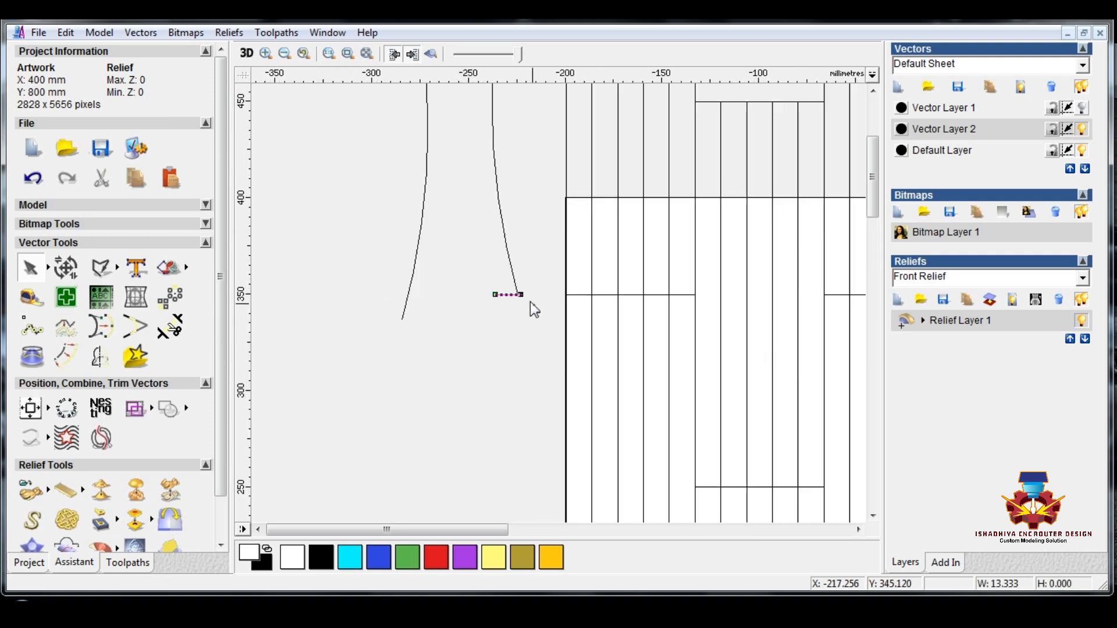
{"action": "left_click_drag", "start_coordinate": [501, 328], "coordinate": [511, 291]}
{"action": "left_click", "coordinate": [512, 274], "text": "shift"}
{"action": "right_click", "coordinate": [512, 273]}
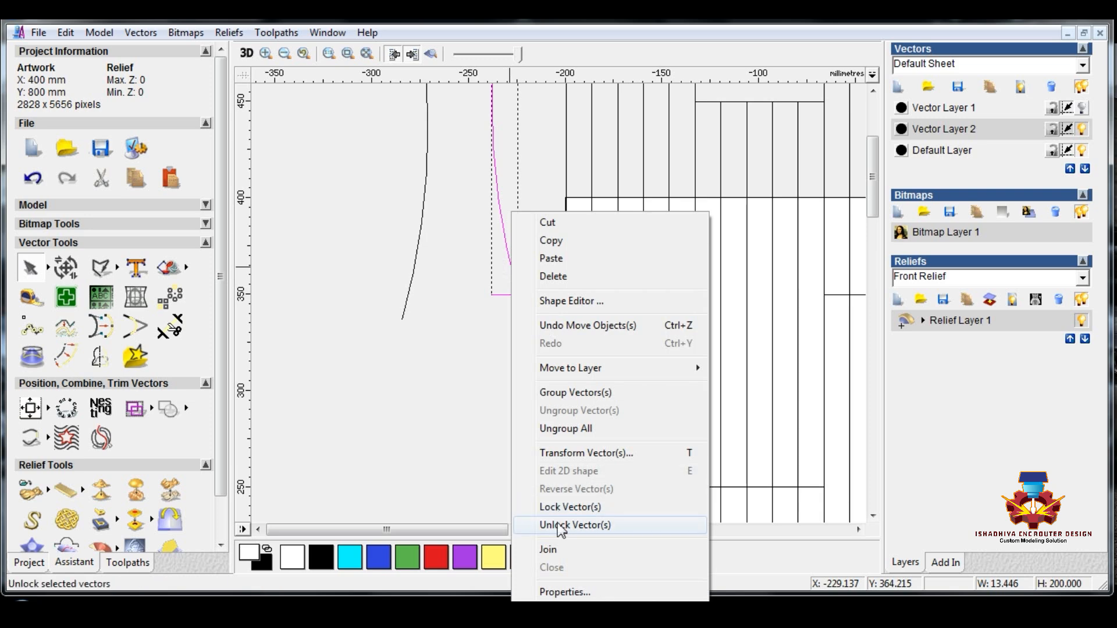
{"action": "left_click", "coordinate": [549, 550]}
Nudge the joined profile's upper corner node slightly down and its lower corner node slightly up in node editing.
{"action": "scroll", "coordinate": [448, 436], "scroll_direction": "down", "scroll_amount": 2}
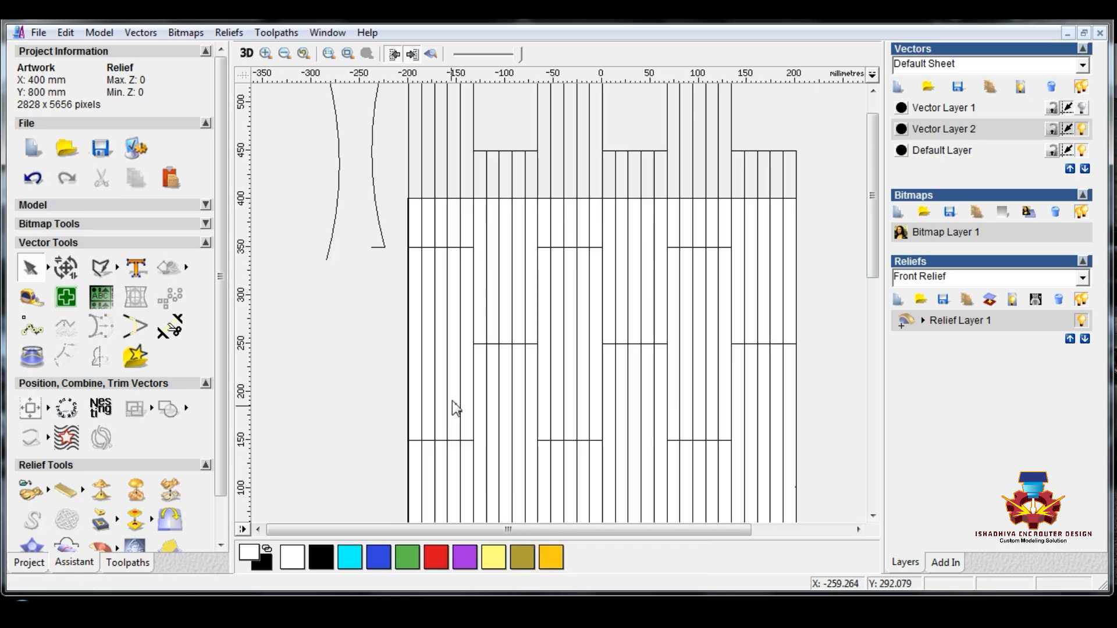
{"action": "scroll", "coordinate": [401, 215], "scroll_direction": "down", "scroll_amount": 2}
{"action": "scroll", "coordinate": [403, 216], "scroll_direction": "up", "scroll_amount": 2}
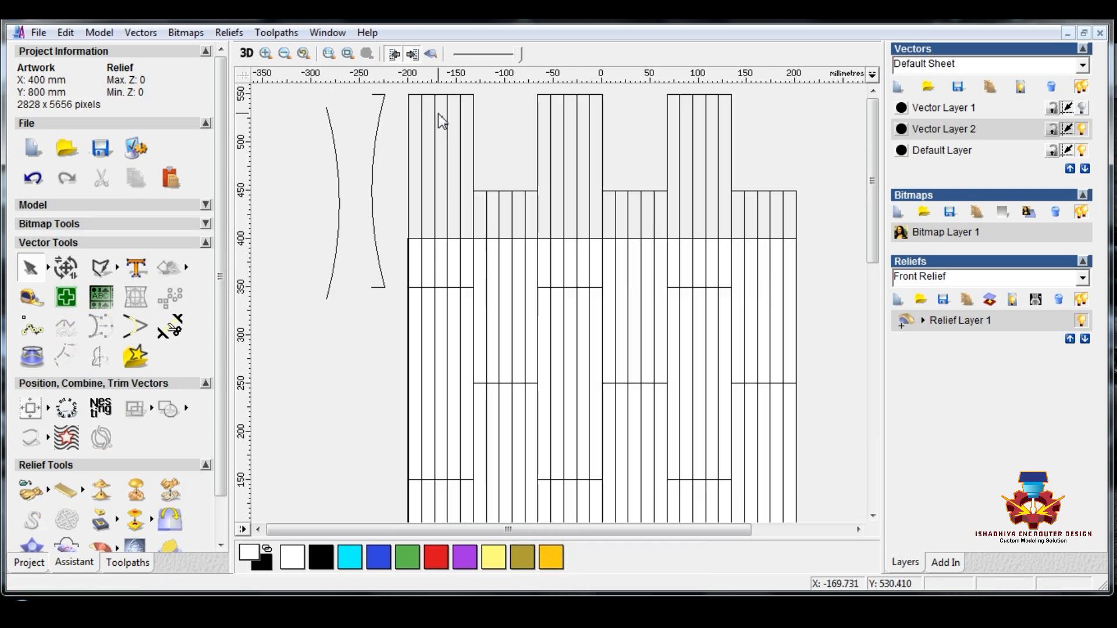
{"action": "left_click", "coordinate": [379, 136]}
{"action": "double_click", "coordinate": [381, 156]}
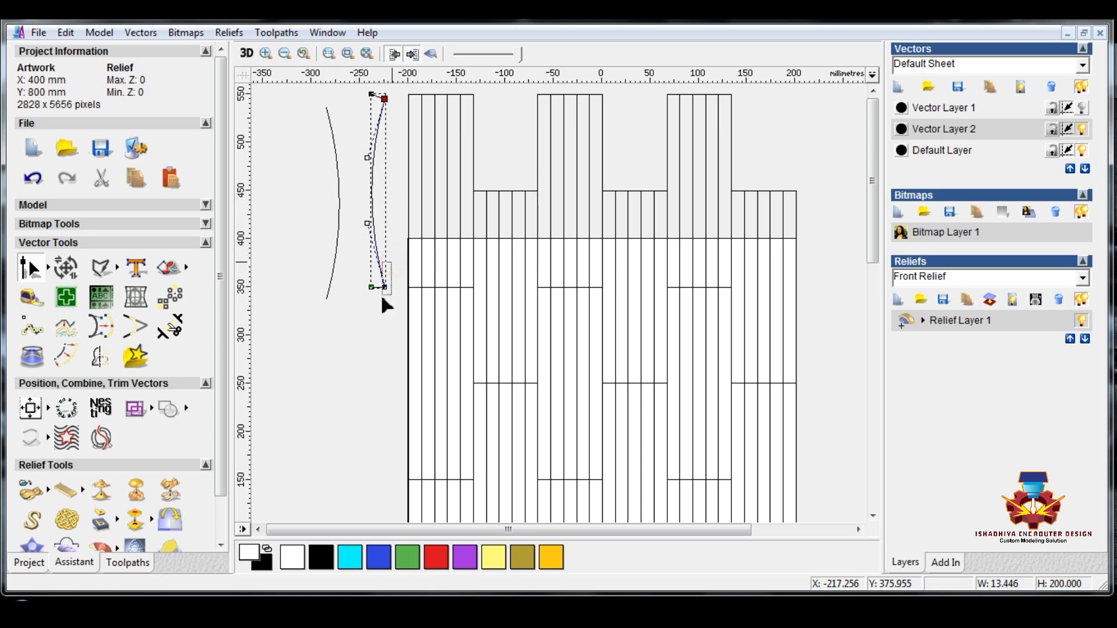
{"action": "left_click_drag", "start_coordinate": [382, 299], "coordinate": [381, 299]}
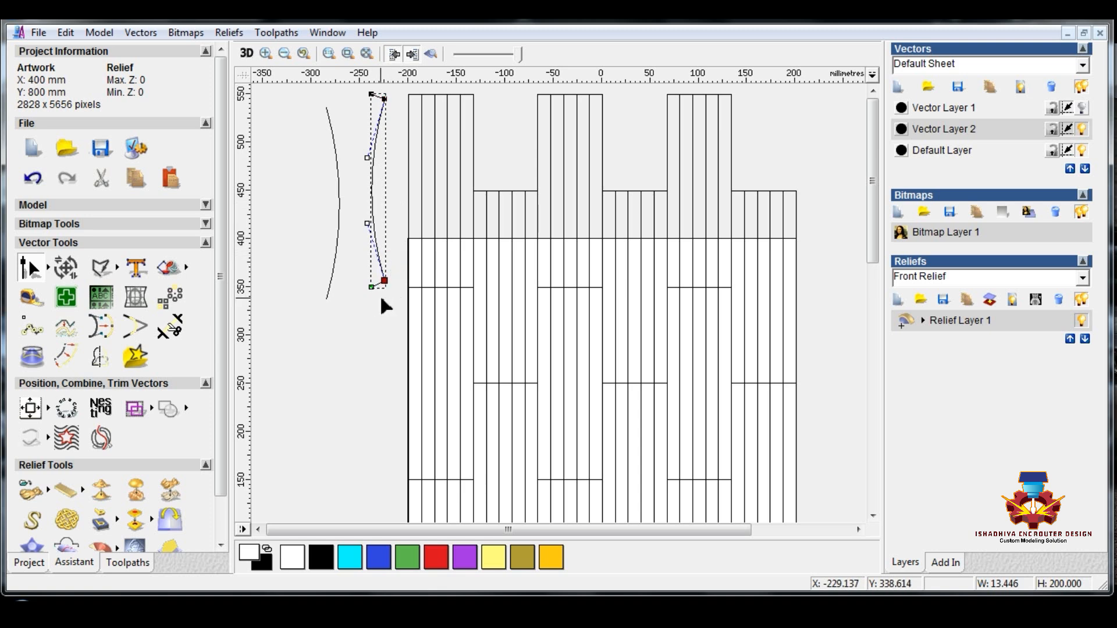
{"action": "left_click", "coordinate": [379, 298]}
{"action": "right_click", "coordinate": [297, 262]}
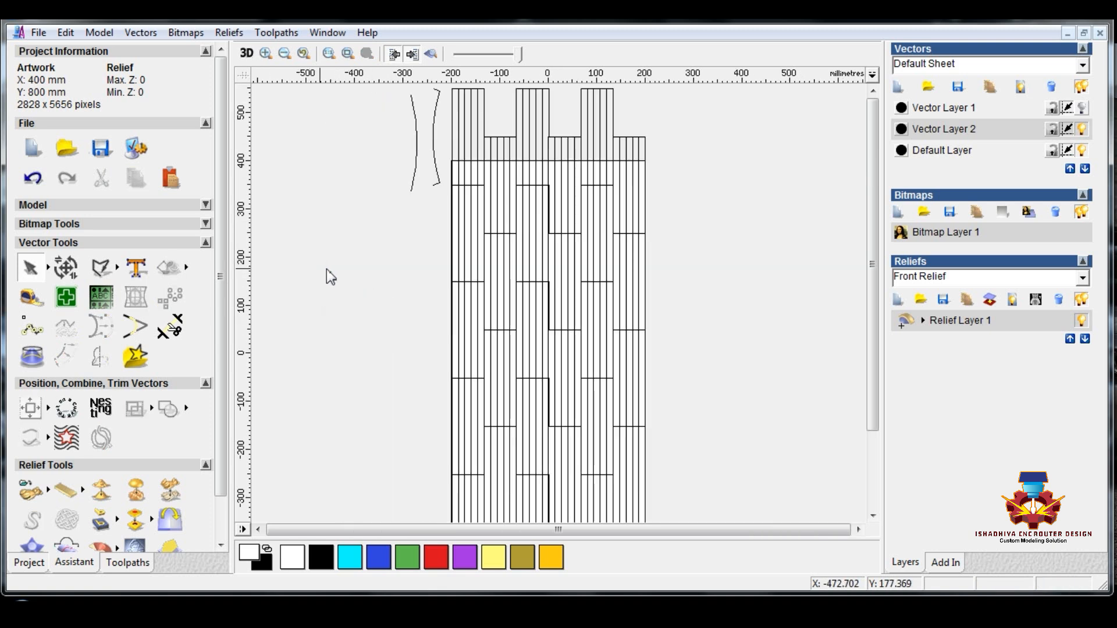
Transfer both arc profiles from Vector Layer 2 to Vector Layer 1, showing only Vector Layer 1.
{"action": "left_click_drag", "start_coordinate": [353, 255], "coordinate": [449, 87]}
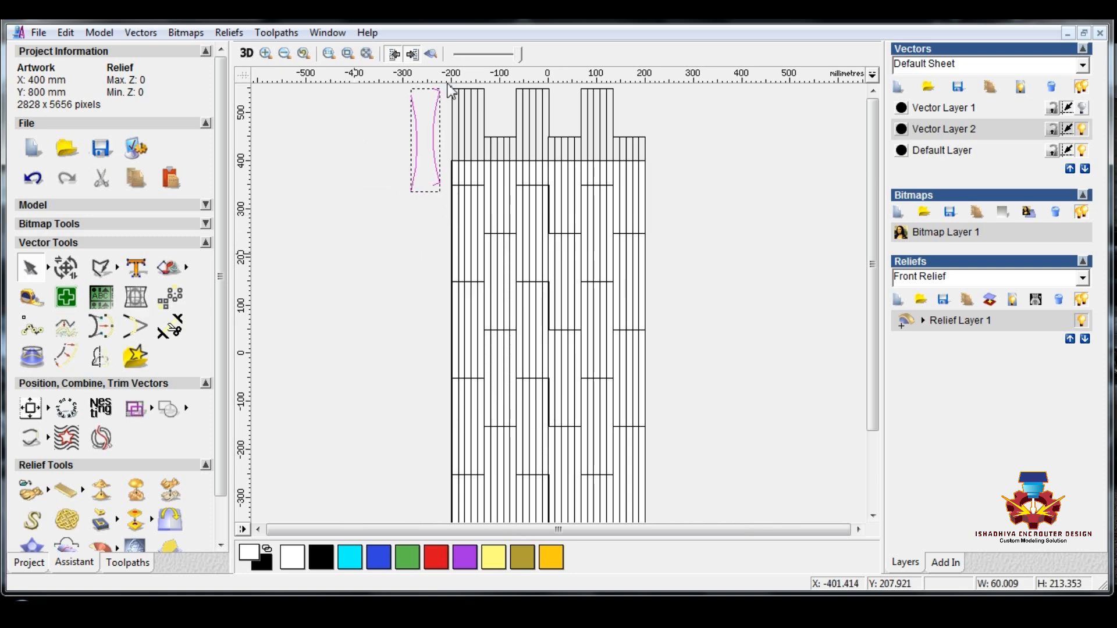
{"action": "key", "text": "Delete"}
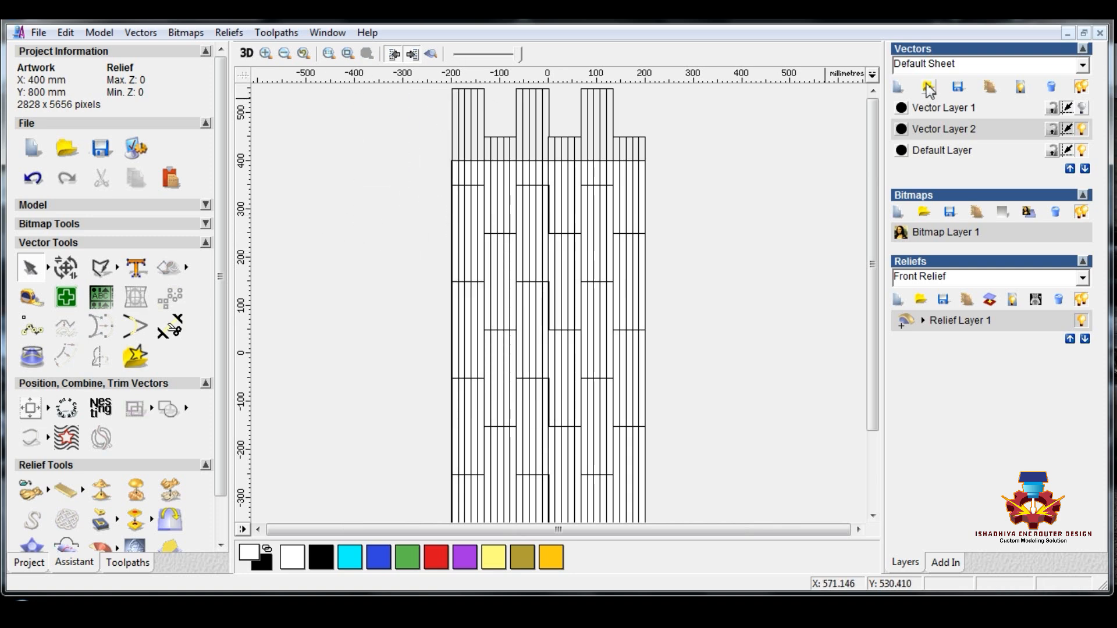
{"action": "left_click", "coordinate": [1082, 108]}
{"action": "left_click", "coordinate": [1083, 128]}
{"action": "left_click", "coordinate": [1082, 151]}
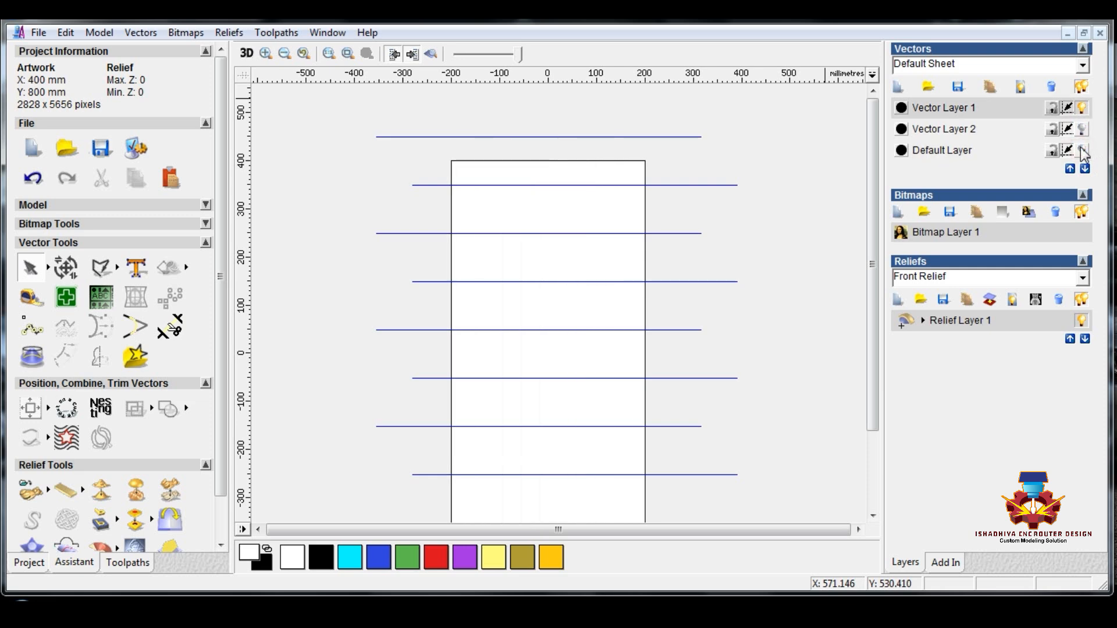
{"action": "key", "text": "ctrl+z"}
{"action": "left_click", "coordinate": [759, 253]}
Start an Extrude with the line group beginning at Y 450 as the drive curve, used as a centreline.
{"action": "scroll", "coordinate": [761, 262], "scroll_direction": "down", "scroll_amount": 2}
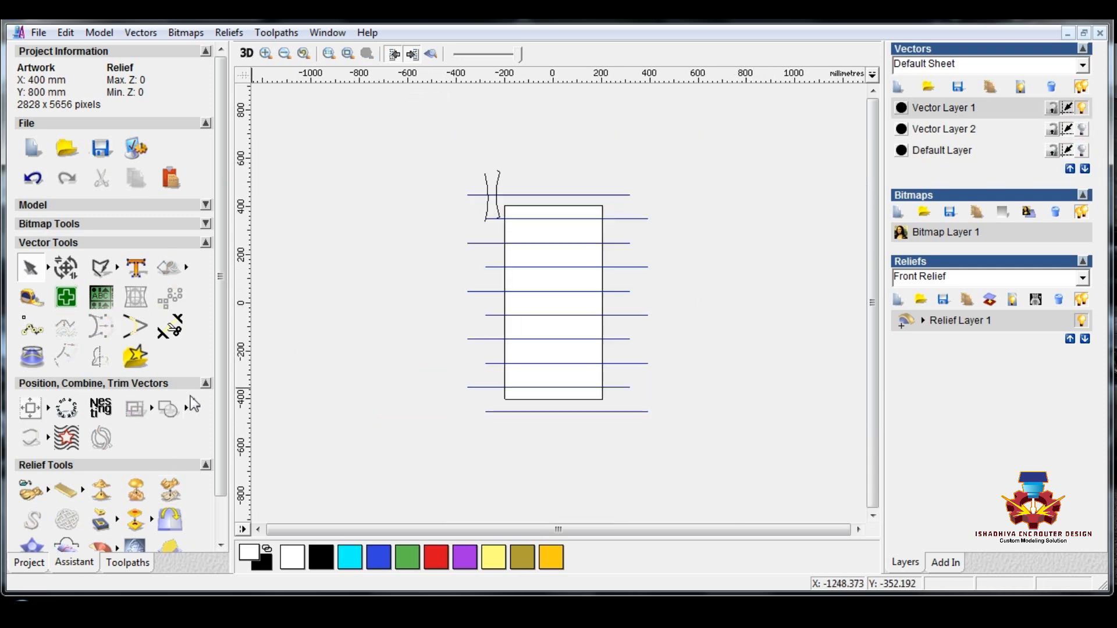
{"action": "left_click", "coordinate": [206, 383]}
{"action": "left_click", "coordinate": [515, 195]}
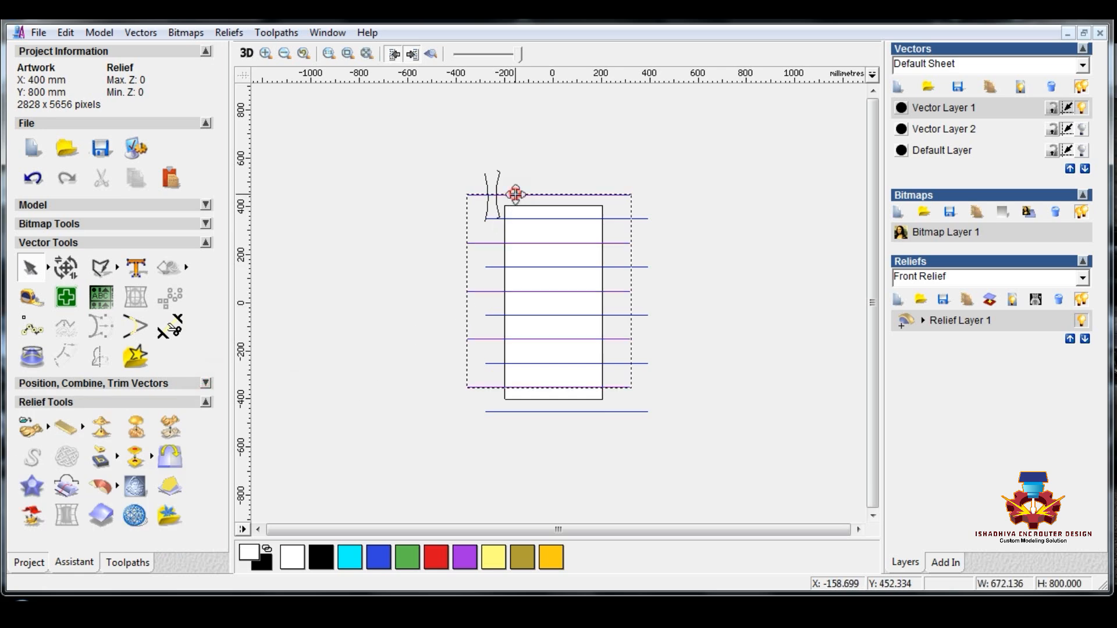
{"action": "left_click", "coordinate": [135, 458]}
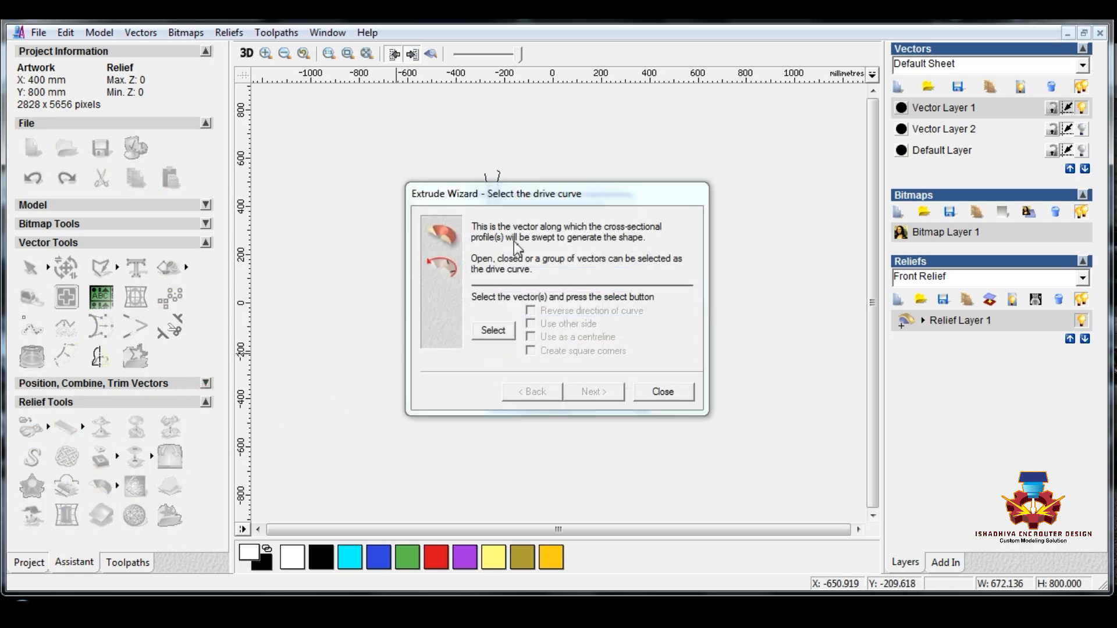
{"action": "left_click_drag", "start_coordinate": [575, 195], "coordinate": [261, 121]}
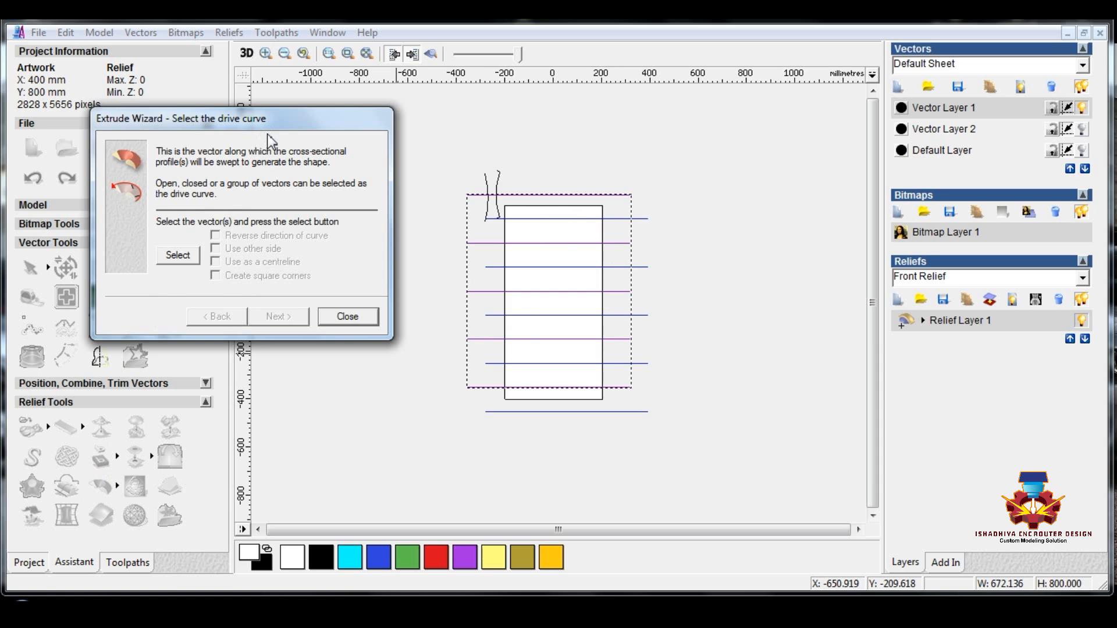
{"action": "left_click", "coordinate": [176, 260]}
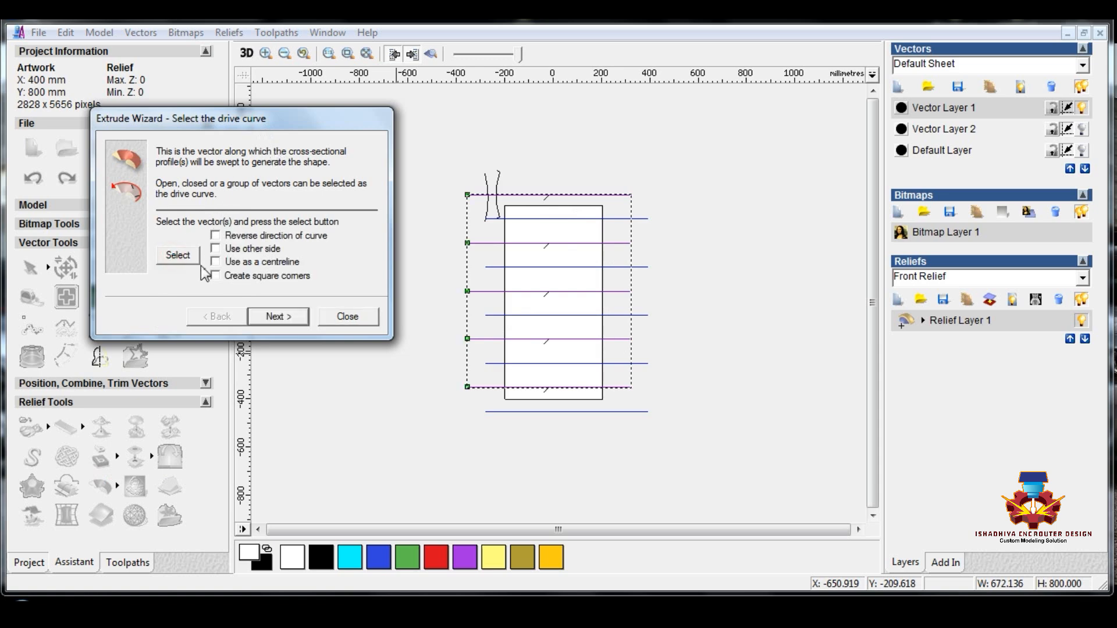
{"action": "left_click", "coordinate": [215, 261]}
{"action": "left_click", "coordinate": [291, 315]}
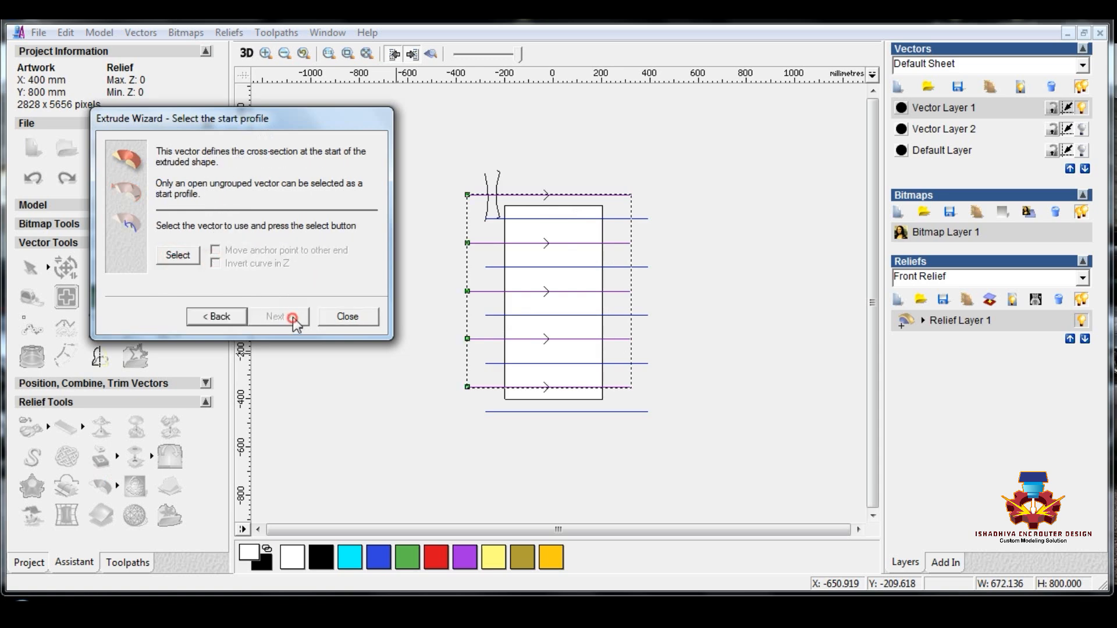
Extrude the right-hand arc profile in Add mode with its anchor point moved to the other end, and display the relief preview.
{"action": "left_click", "coordinate": [498, 179]}
{"action": "left_click", "coordinate": [176, 256]}
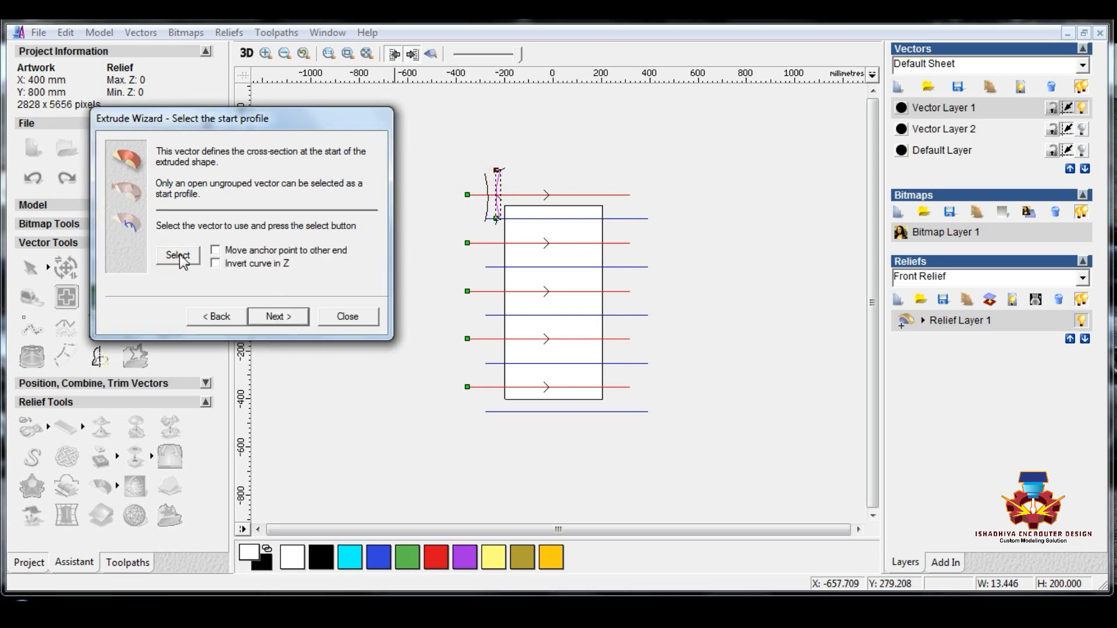
{"action": "scroll", "coordinate": [501, 179], "scroll_direction": "up", "scroll_amount": 3}
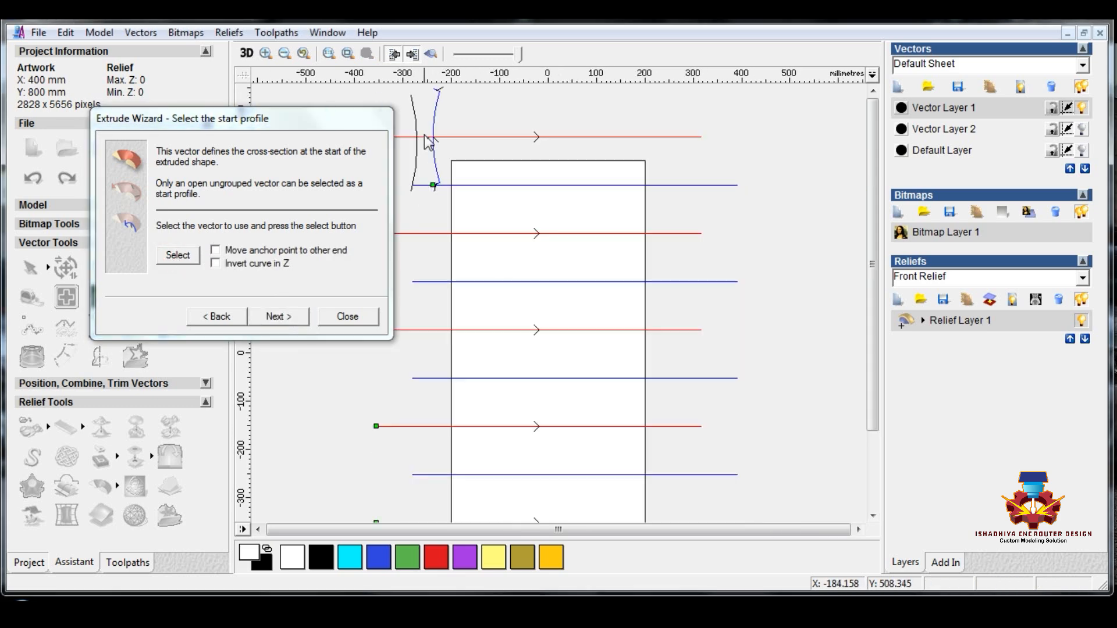
{"action": "left_click", "coordinate": [215, 251]}
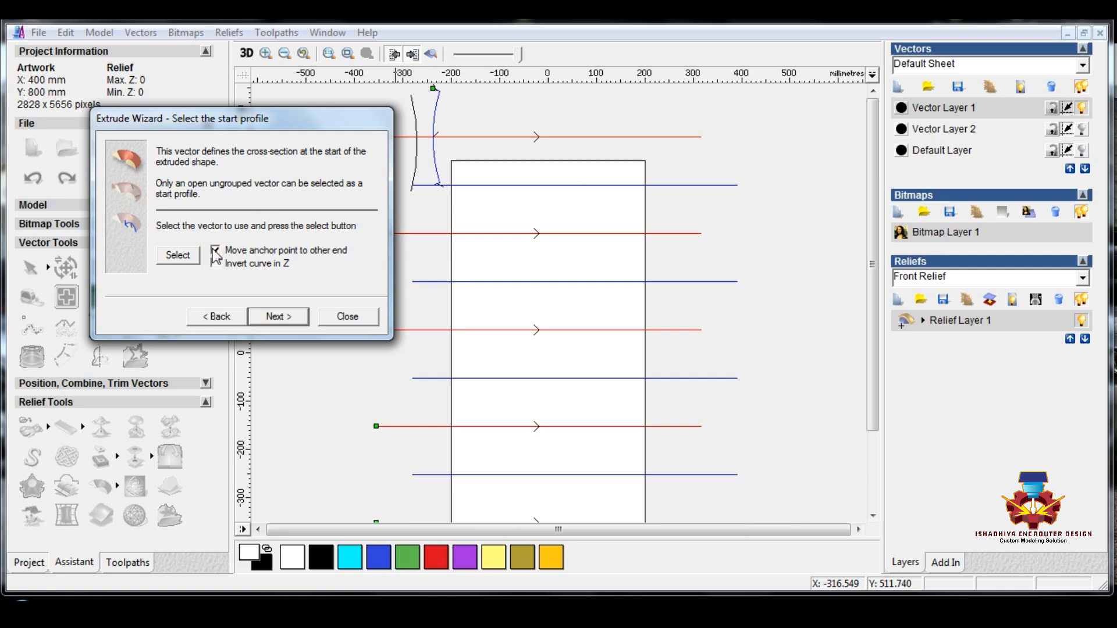
{"action": "left_click", "coordinate": [274, 320]}
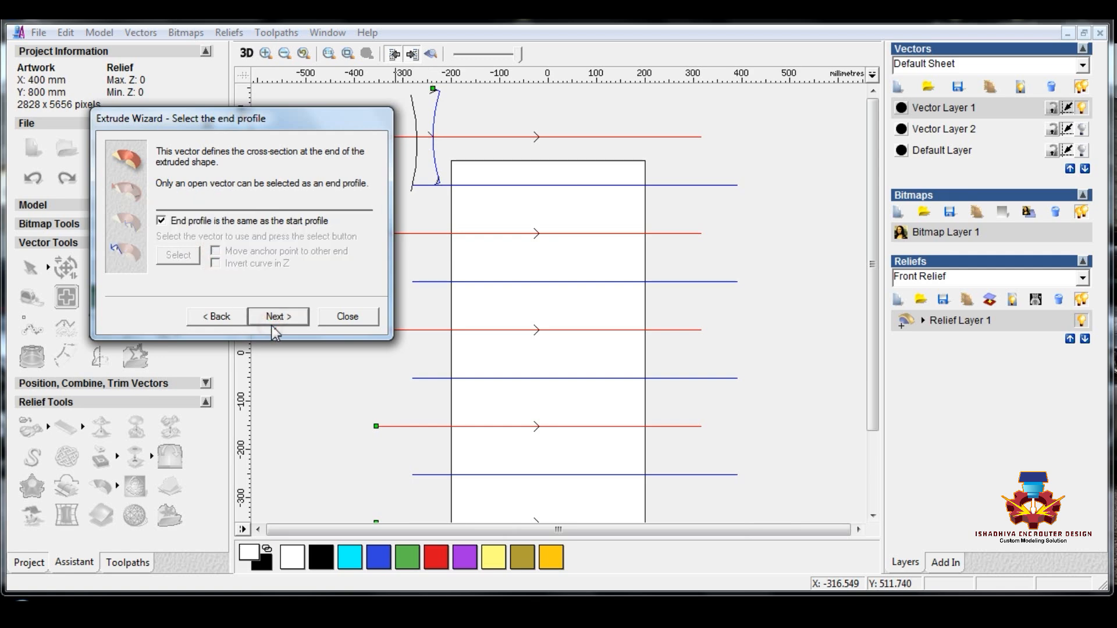
{"action": "left_click", "coordinate": [276, 319]}
{"action": "left_click", "coordinate": [276, 319]}
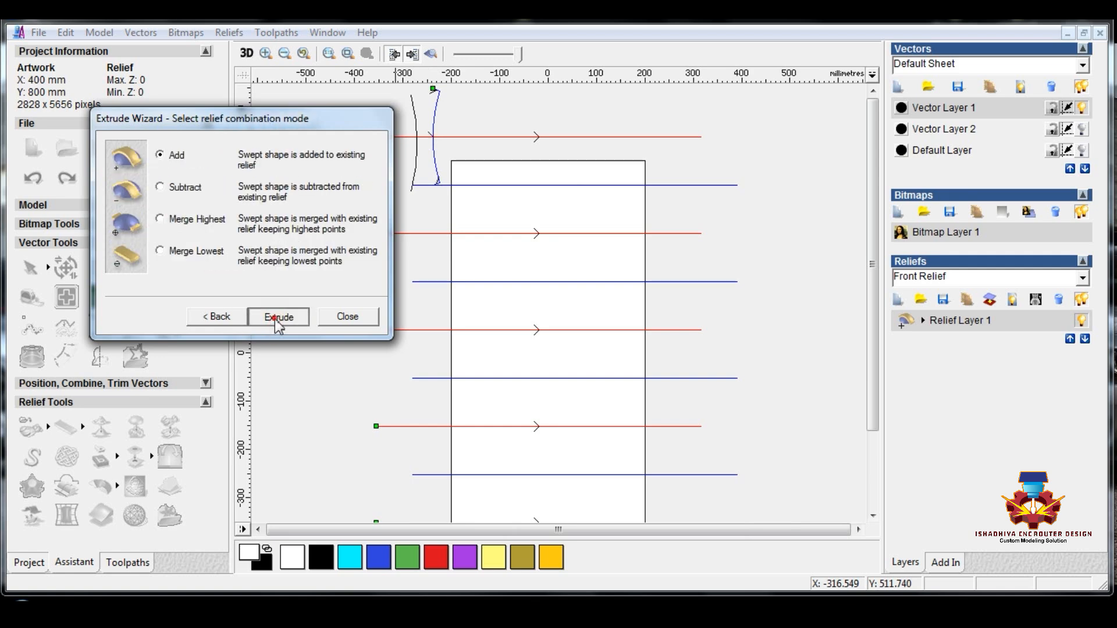
{"action": "left_click", "coordinate": [274, 319]}
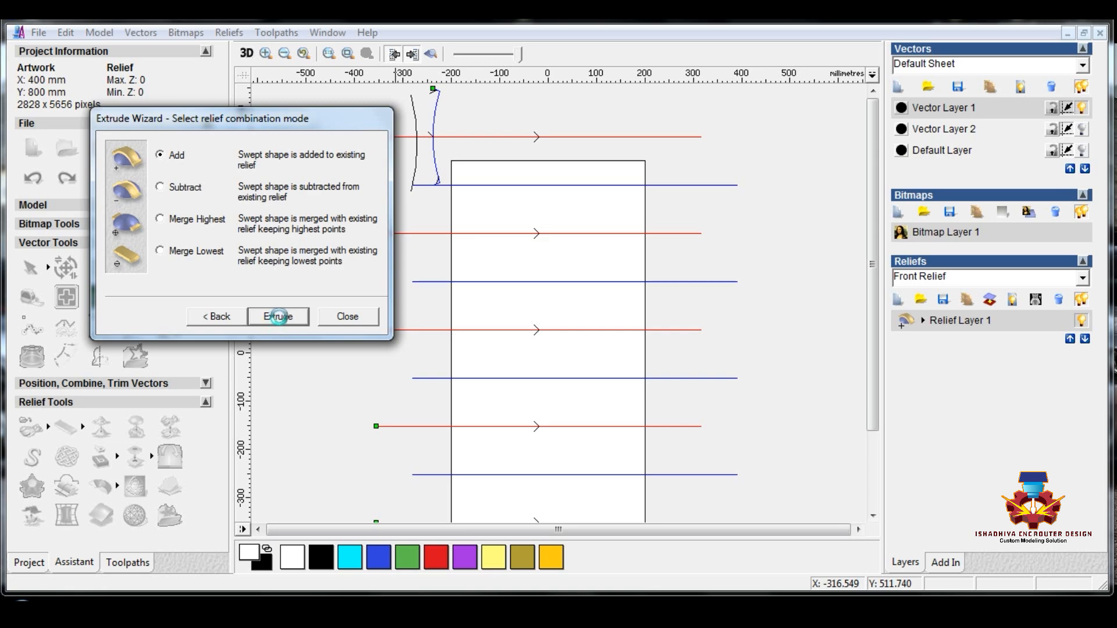
{"action": "scroll", "coordinate": [728, 198], "scroll_direction": "down", "scroll_amount": 2}
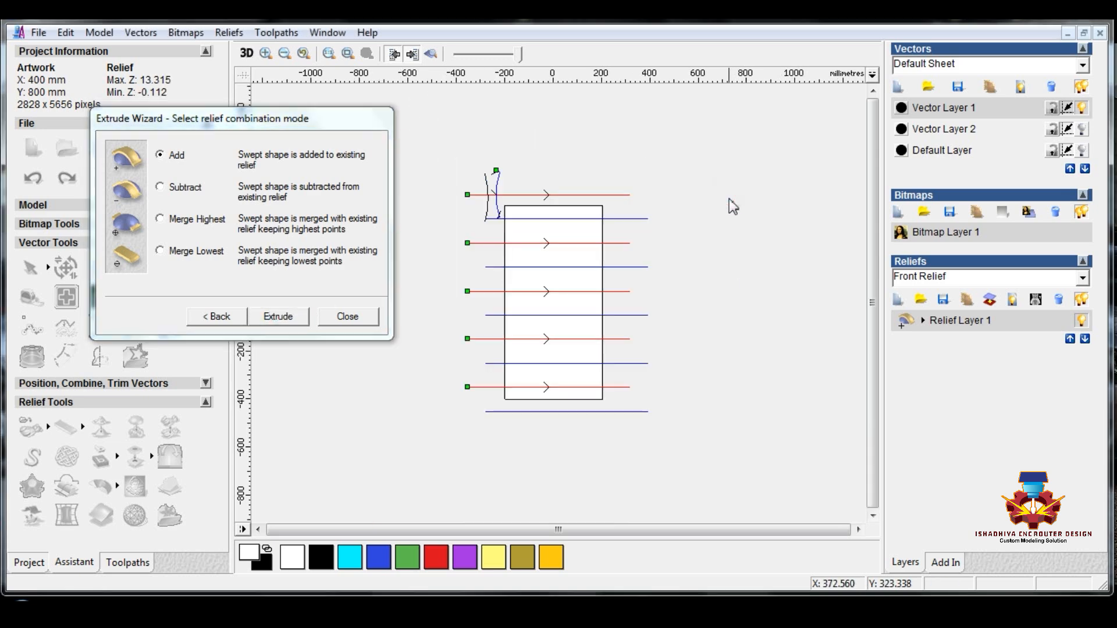
{"action": "left_click", "coordinate": [431, 54]}
{"action": "scroll", "coordinate": [480, 197], "scroll_direction": "up", "scroll_amount": 2}
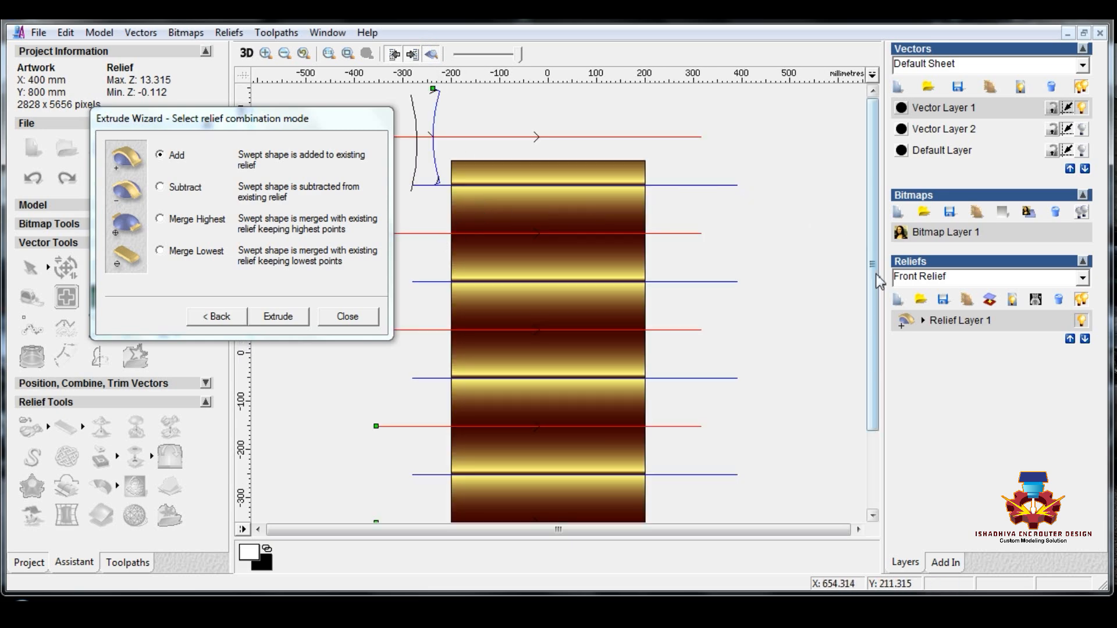
Create a new relief layer and restart Extrude with the line group beginning at Y 350 as the centreline drive curve.
{"action": "left_click", "coordinate": [898, 300]}
{"action": "left_click", "coordinate": [782, 284]}
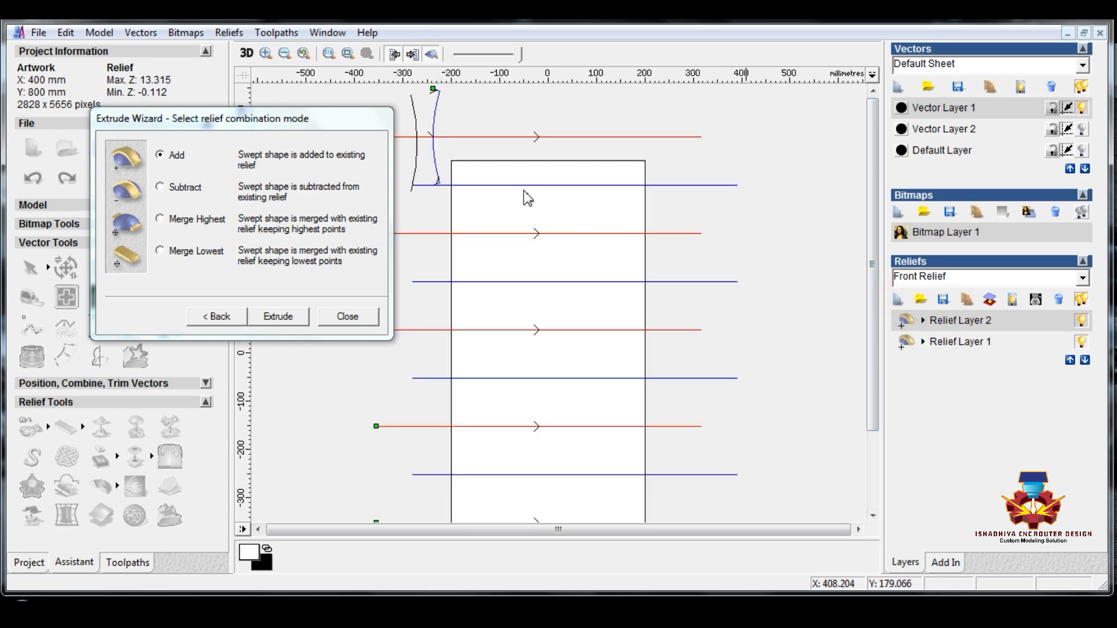
{"action": "left_click", "coordinate": [521, 185]}
{"action": "left_click", "coordinate": [347, 316]}
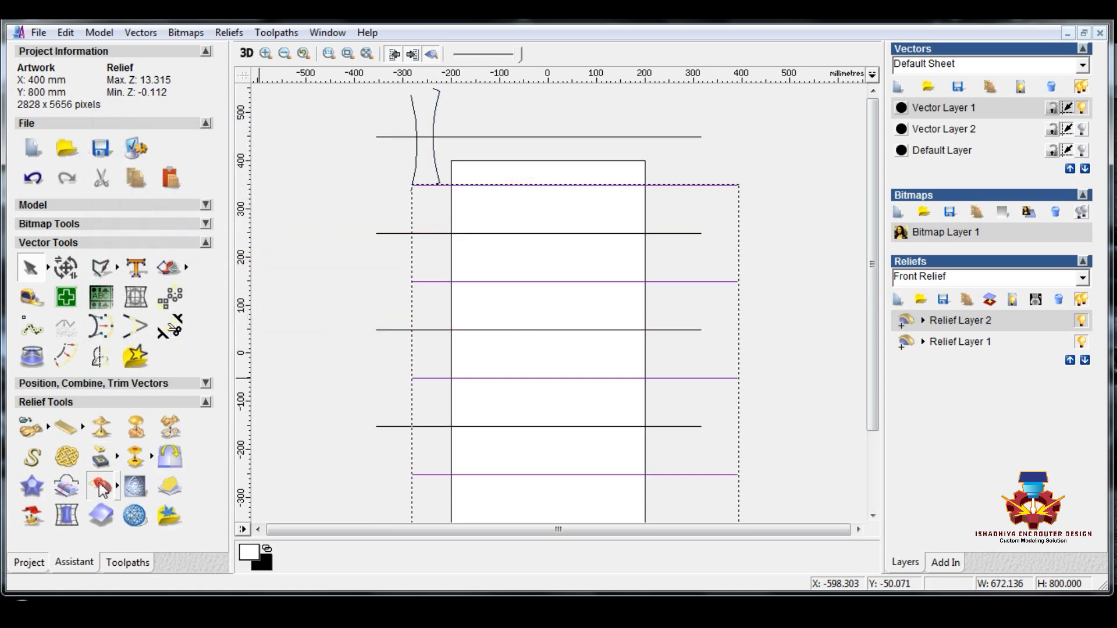
{"action": "left_click", "coordinate": [100, 486]}
{"action": "left_click", "coordinate": [178, 255]}
{"action": "left_click", "coordinate": [215, 262]}
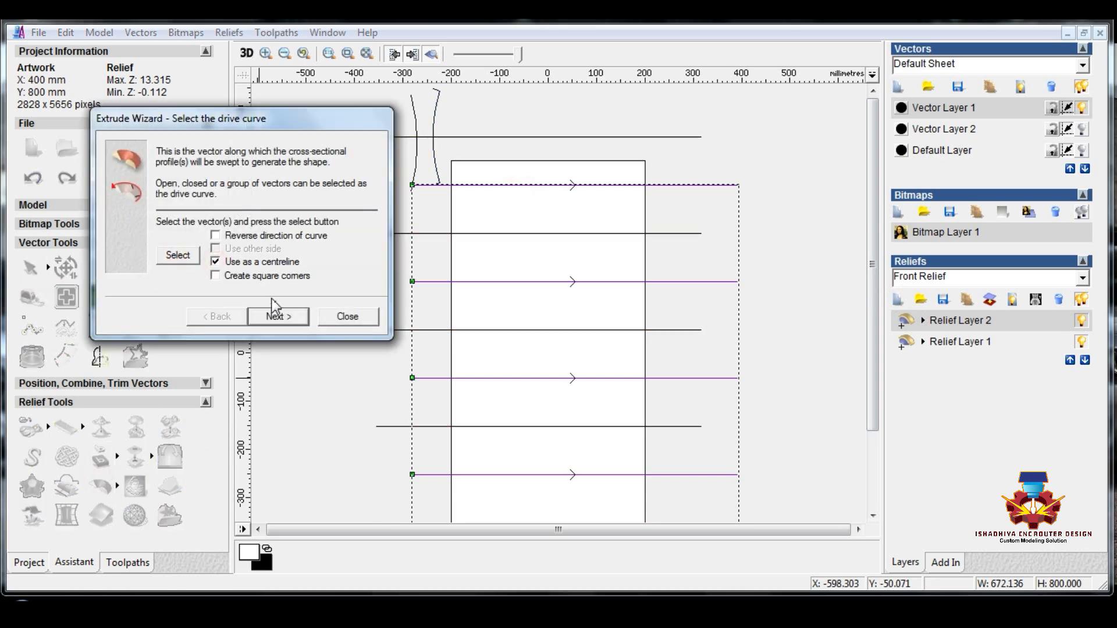
{"action": "left_click", "coordinate": [277, 318]}
Extrude the right-hand arc profile along the Y 350 line group in Add mode, keeping the same end profile.
{"action": "left_click", "coordinate": [435, 166]}
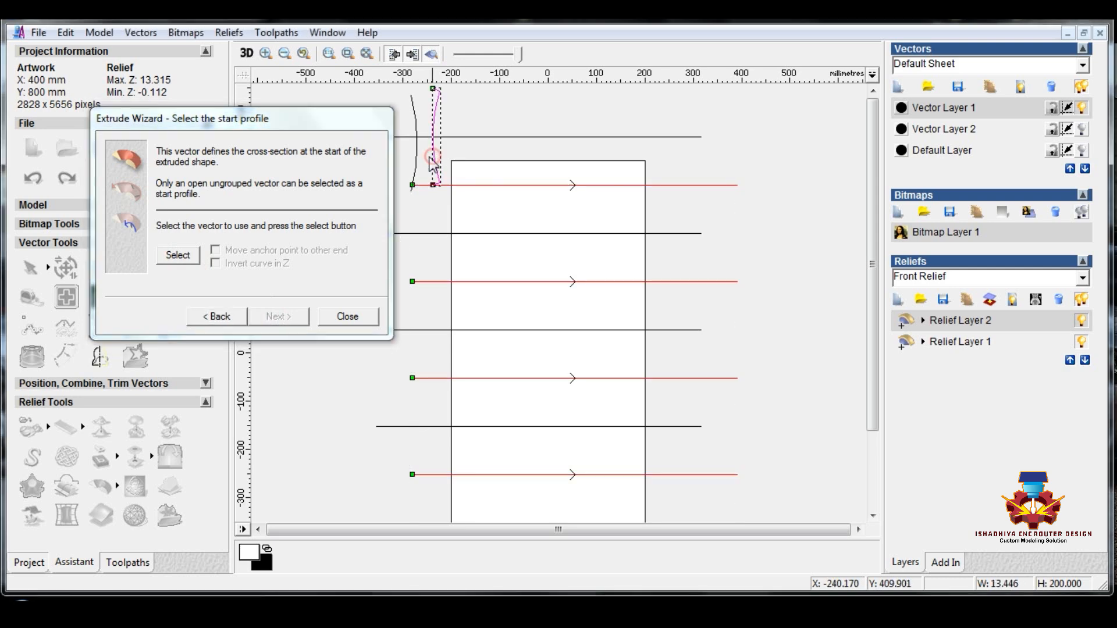
{"action": "left_click", "coordinate": [178, 256]}
{"action": "left_click", "coordinate": [275, 318]}
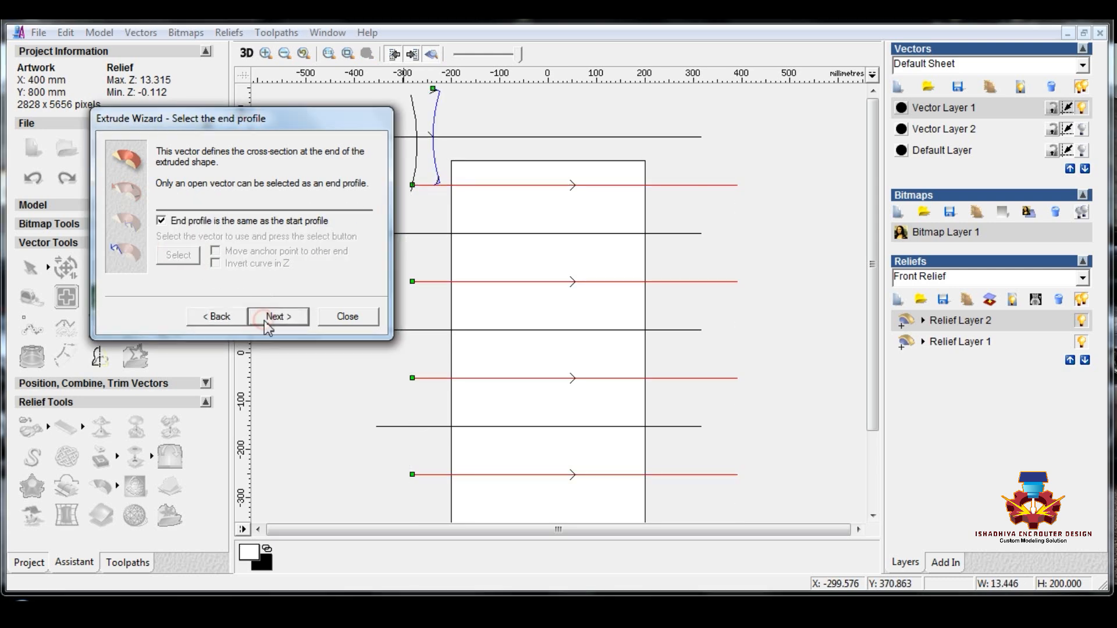
{"action": "left_click", "coordinate": [275, 317]}
{"action": "left_click", "coordinate": [275, 318]}
{"action": "left_click", "coordinate": [282, 319]}
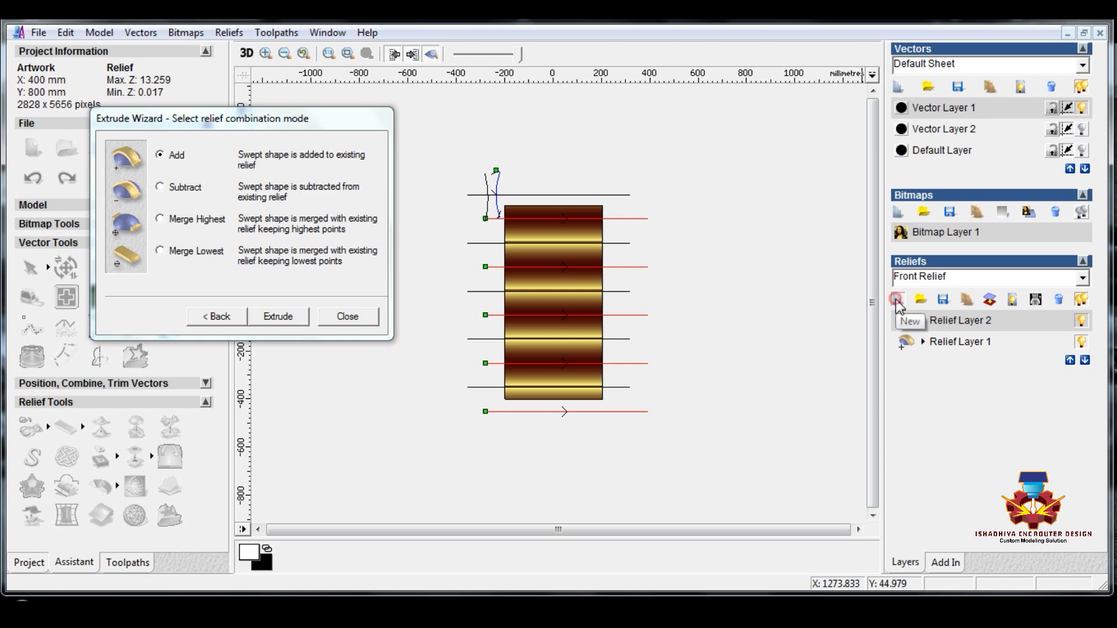
Create a third relief layer and set the line group beginning at Y 450 as the Extrude centreline drive curve.
{"action": "left_click", "coordinate": [749, 232]}
{"action": "left_click", "coordinate": [339, 314]}
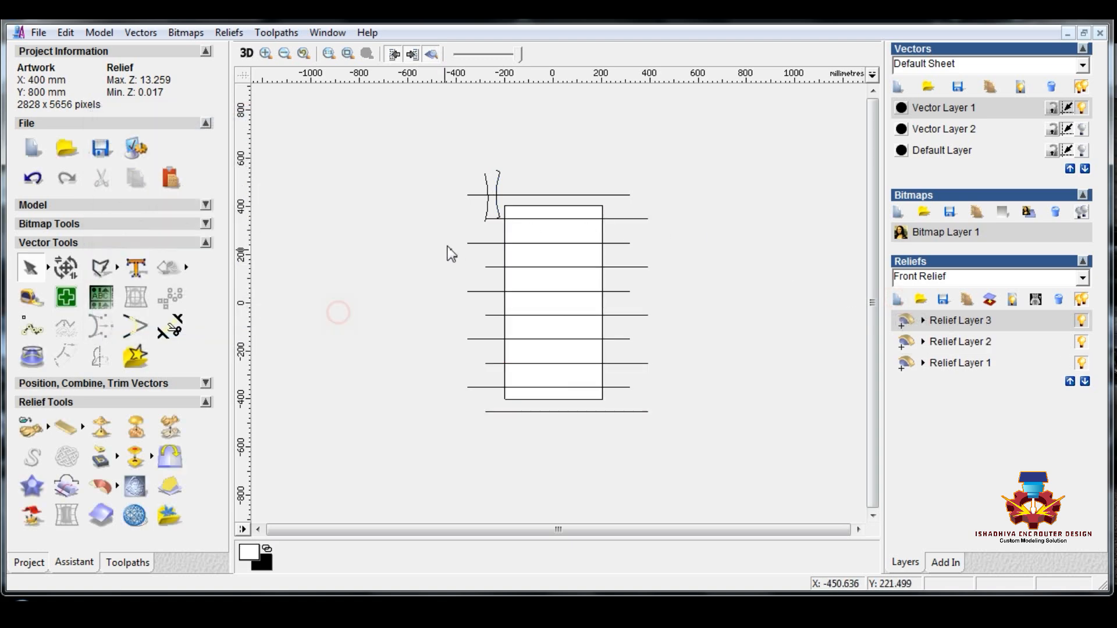
{"action": "left_click", "coordinate": [508, 192]}
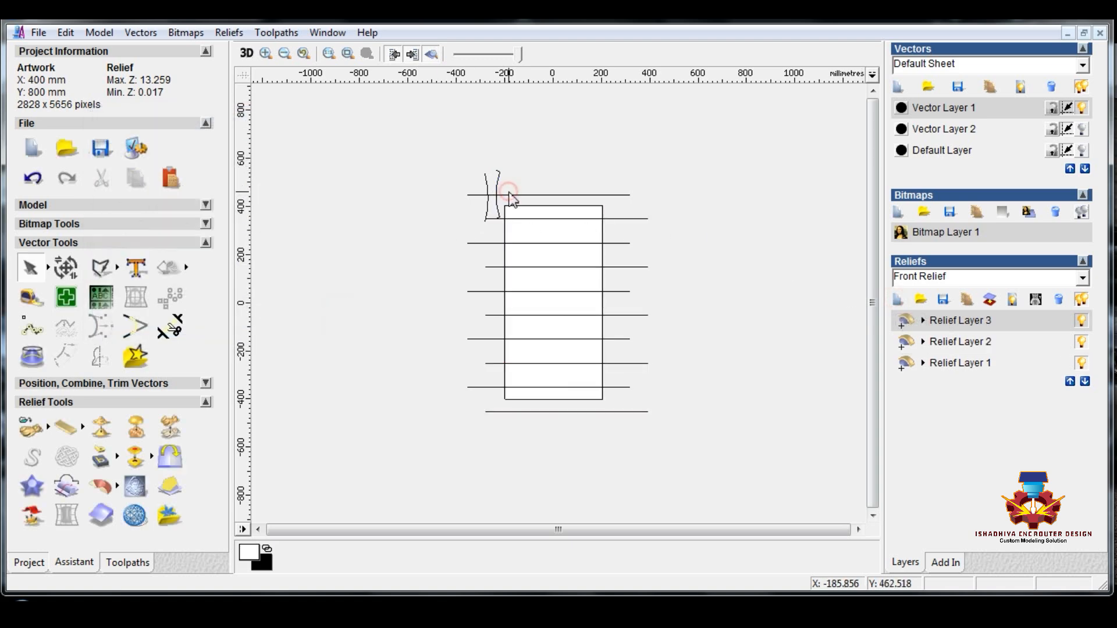
{"action": "left_click", "coordinate": [118, 480]}
{"action": "left_click", "coordinate": [178, 255]}
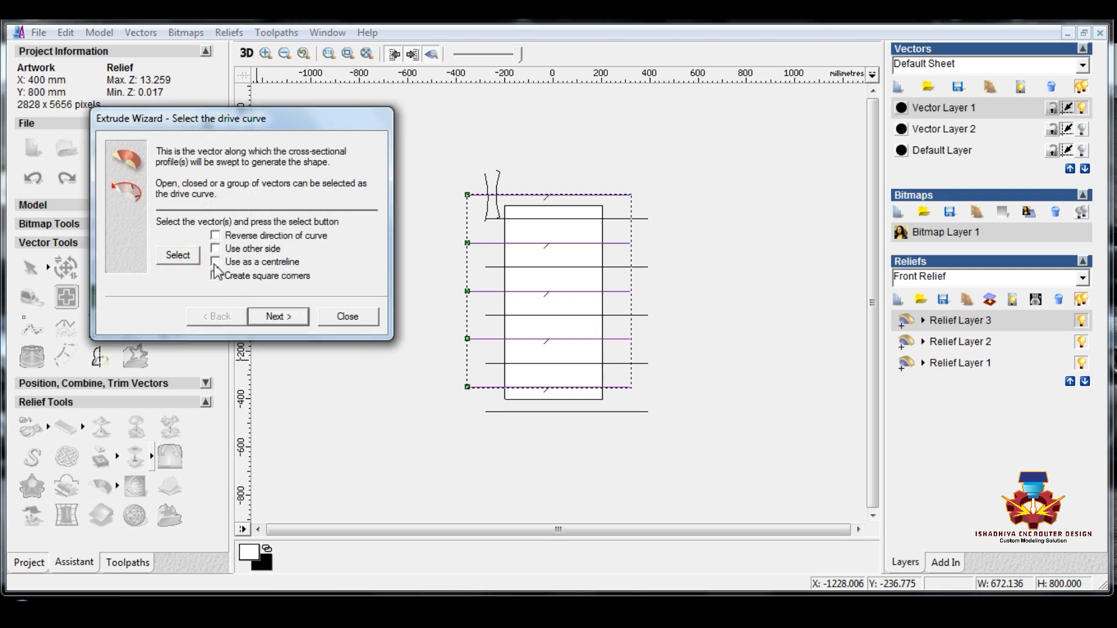
{"action": "left_click", "coordinate": [277, 317]}
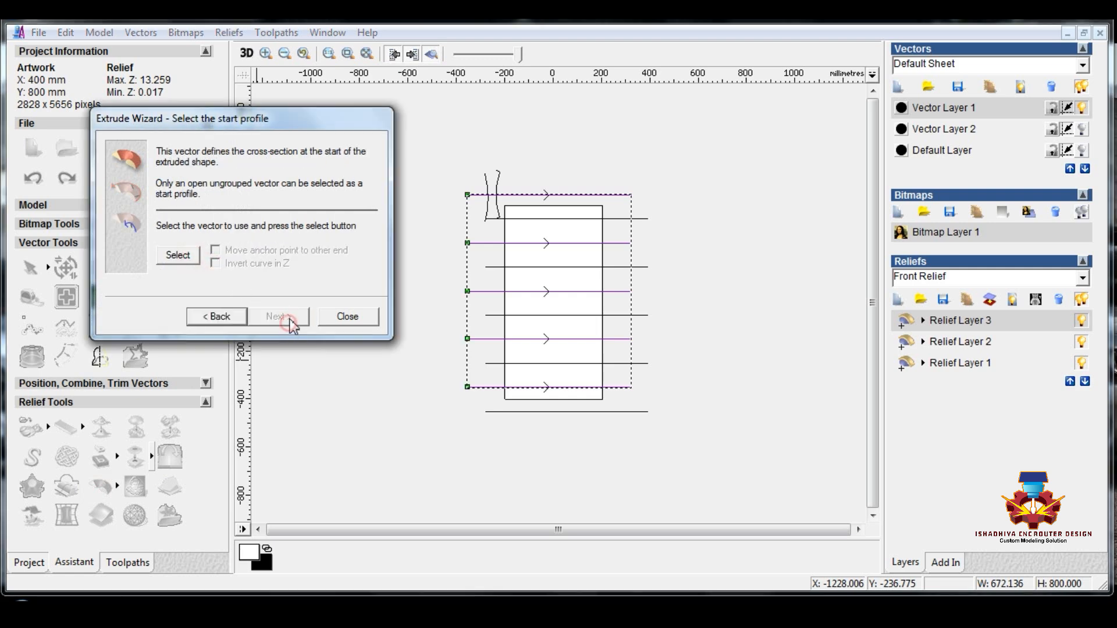
Extrude the left-hand arc profile along the Y 450 line group in Add mode, keeping the same end profile.
{"action": "left_click", "coordinate": [486, 185]}
{"action": "left_click", "coordinate": [177, 255]}
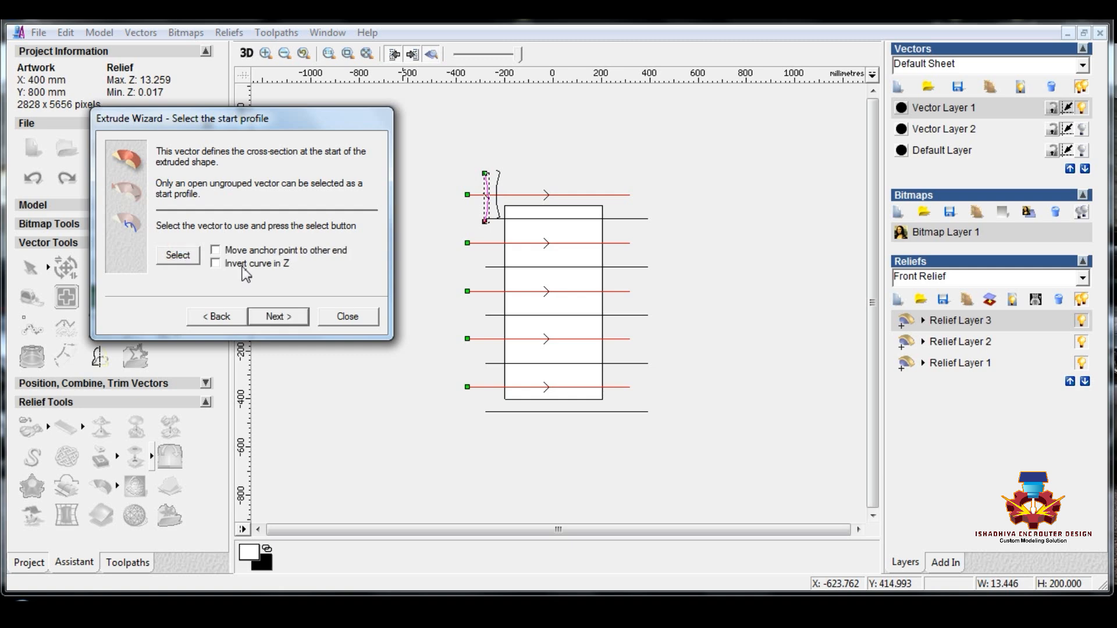
{"action": "scroll", "coordinate": [426, 207], "scroll_direction": "up", "scroll_amount": 1}
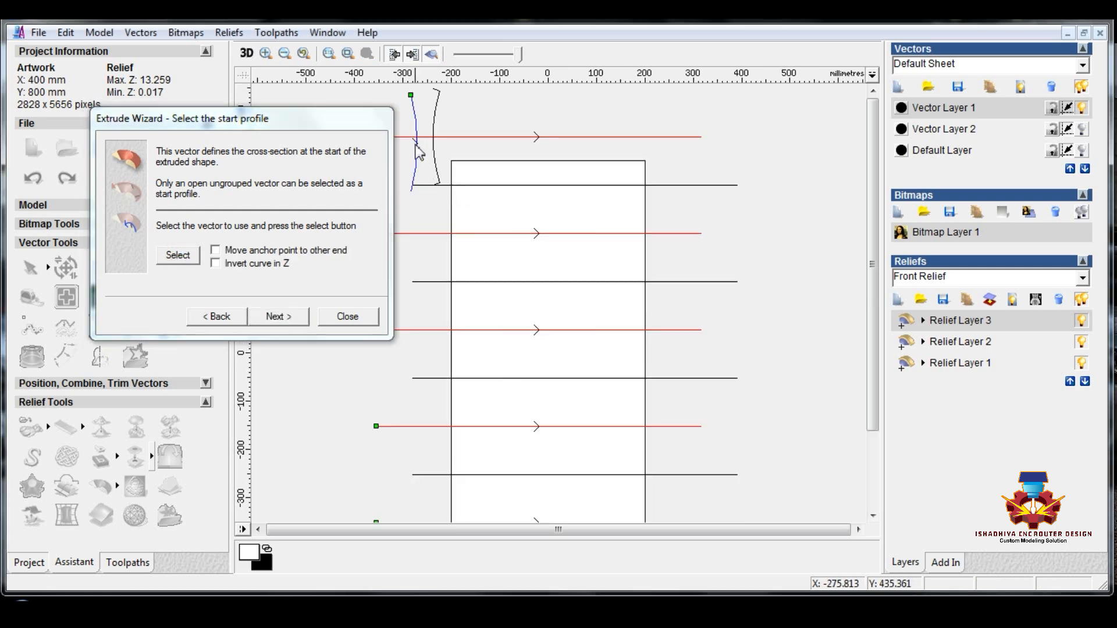
{"action": "left_click", "coordinate": [304, 317]}
{"action": "left_click", "coordinate": [304, 317]}
{"action": "left_click", "coordinate": [304, 317]}
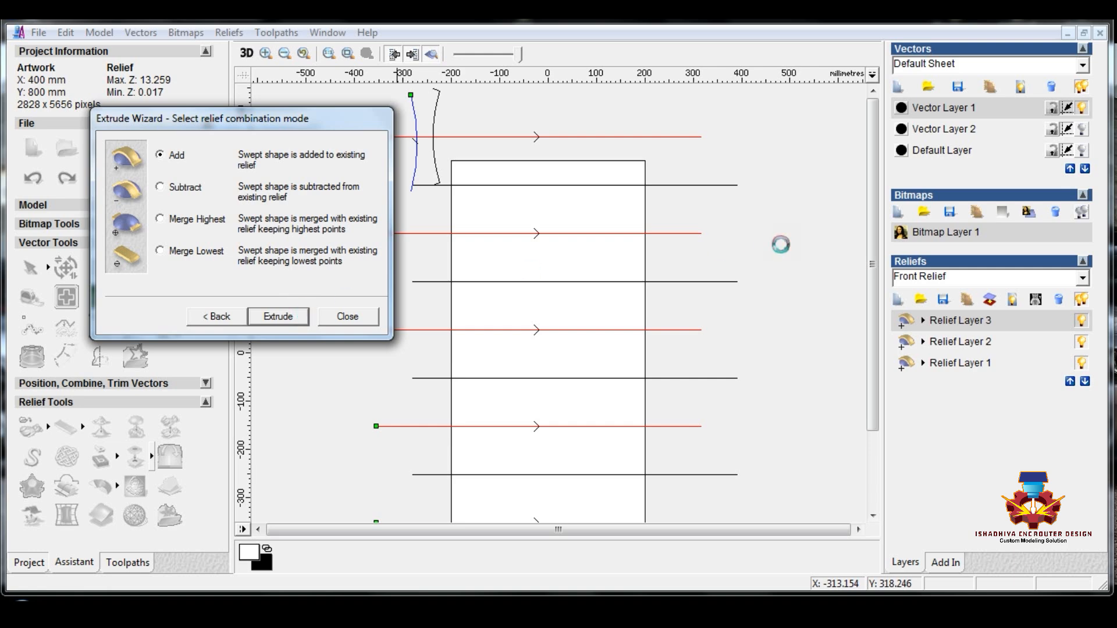
Create a fourth relief layer and set the line group beginning at Y 350 as the Extrude centreline drive curve.
{"action": "left_click", "coordinate": [899, 300]}
{"action": "left_click", "coordinate": [346, 316]}
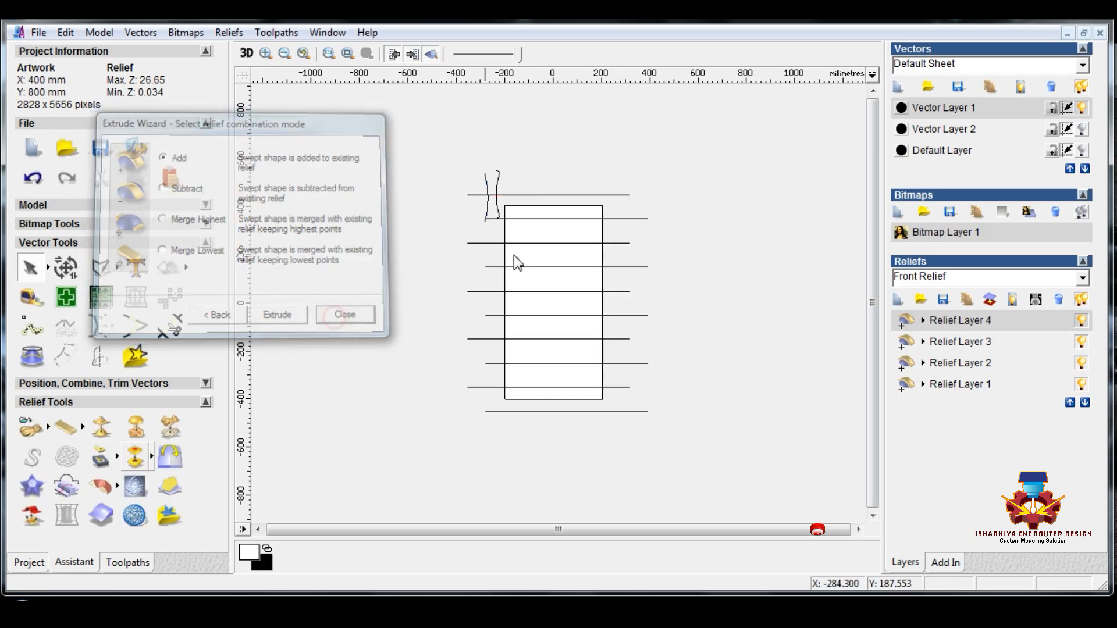
{"action": "left_click", "coordinate": [635, 221]}
{"action": "left_click", "coordinate": [101, 486]}
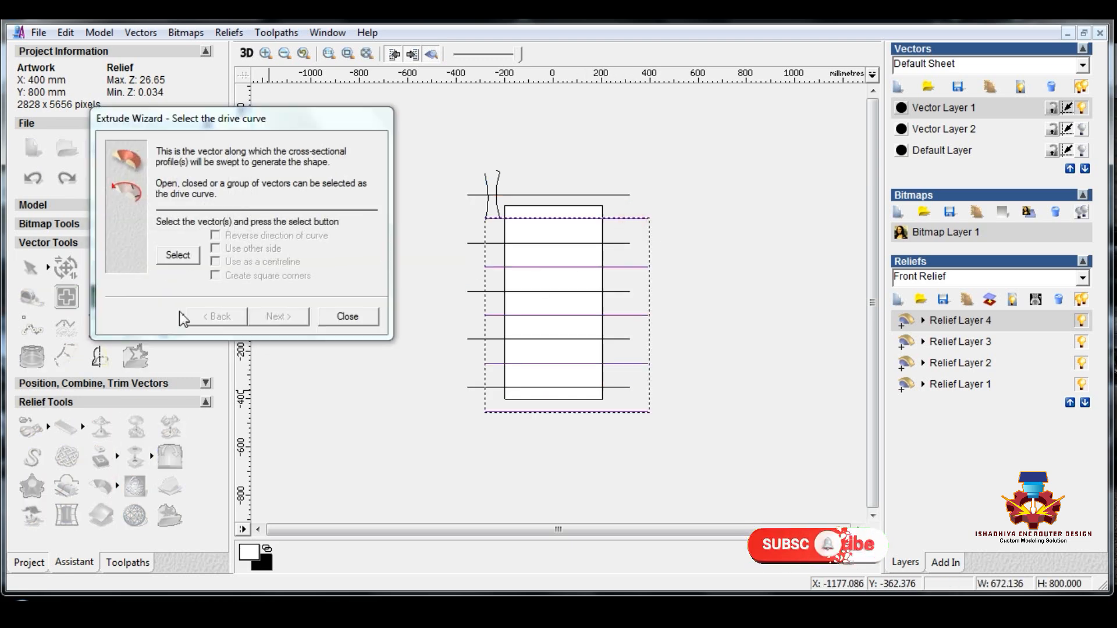
{"action": "left_click", "coordinate": [178, 255]}
{"action": "left_click", "coordinate": [215, 261]}
{"action": "left_click", "coordinate": [278, 317]}
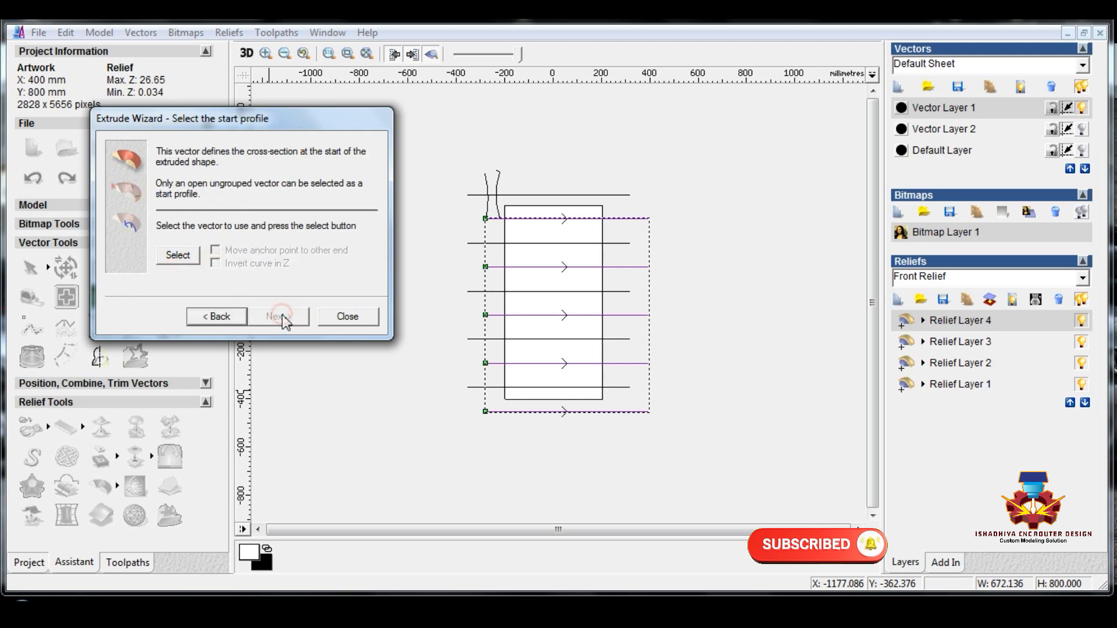
Extrude the left-hand arc profile along the Y 350 line group in Add mode and close the wizard.
{"action": "left_click", "coordinate": [494, 186]}
{"action": "left_click", "coordinate": [185, 256]}
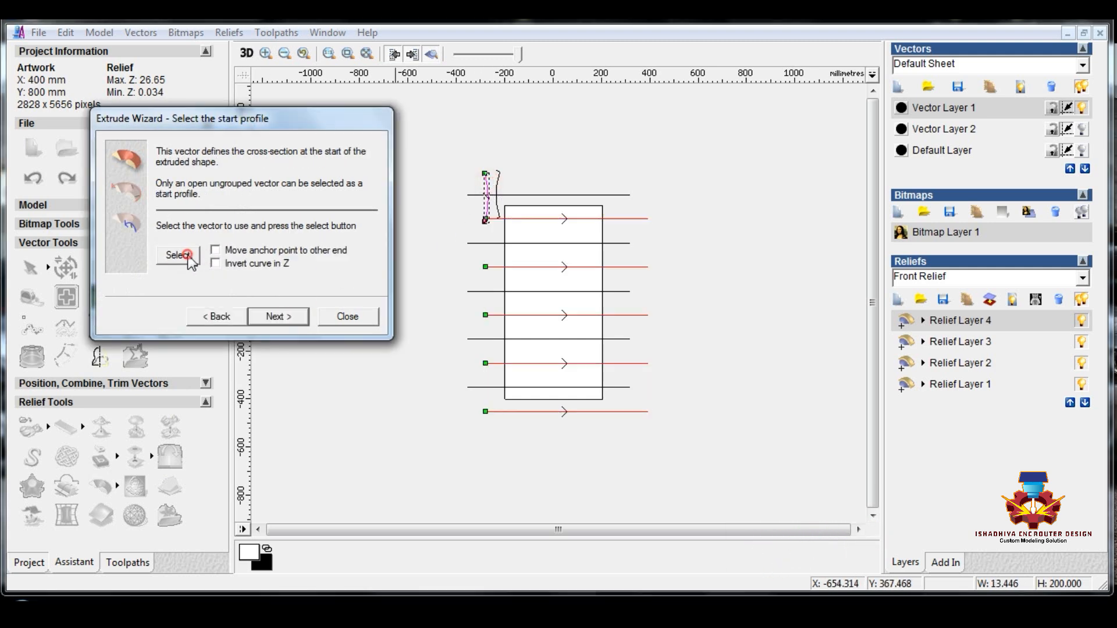
{"action": "left_click", "coordinate": [271, 319]}
{"action": "left_click", "coordinate": [271, 320]}
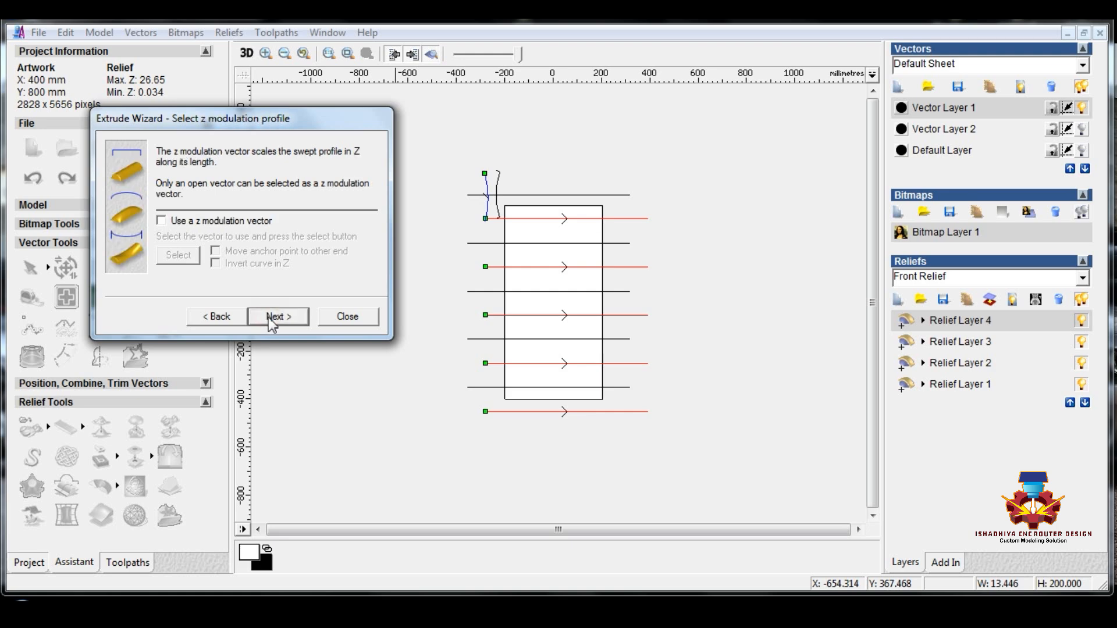
{"action": "left_click", "coordinate": [270, 318]}
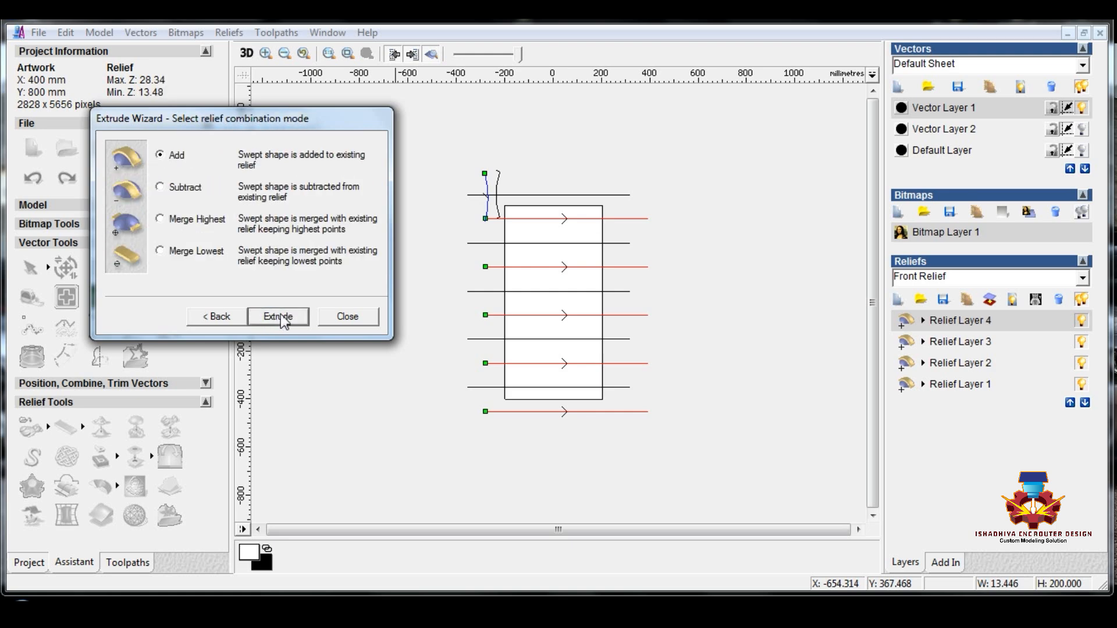
{"action": "left_click", "coordinate": [348, 318]}
{"action": "left_click", "coordinate": [399, 319]}
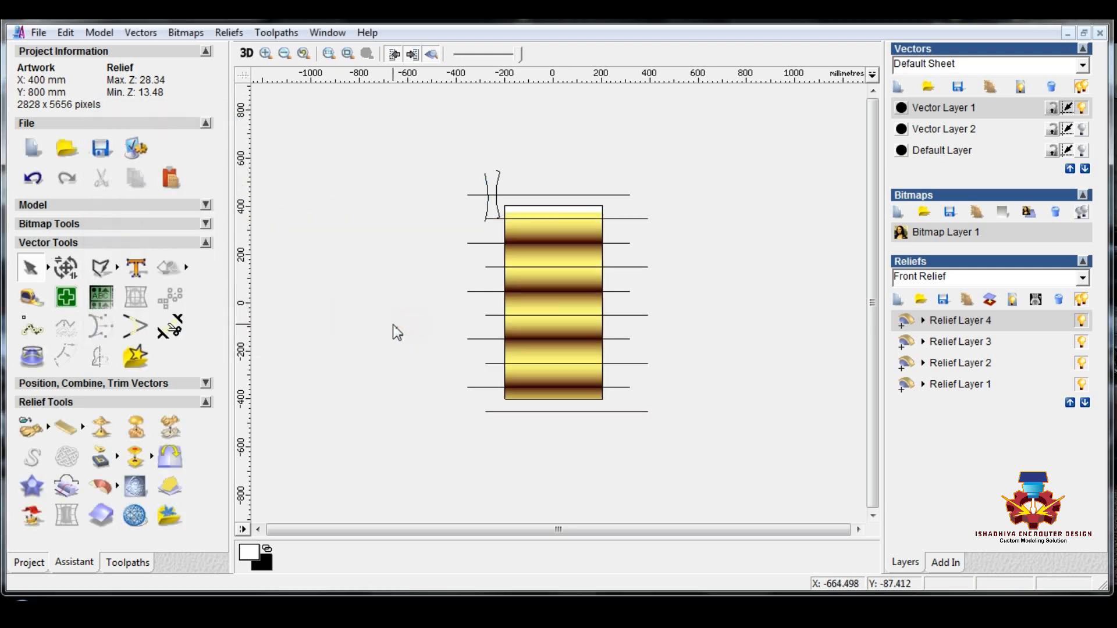
{"action": "scroll", "coordinate": [619, 253], "scroll_direction": "up", "scroll_amount": 2}
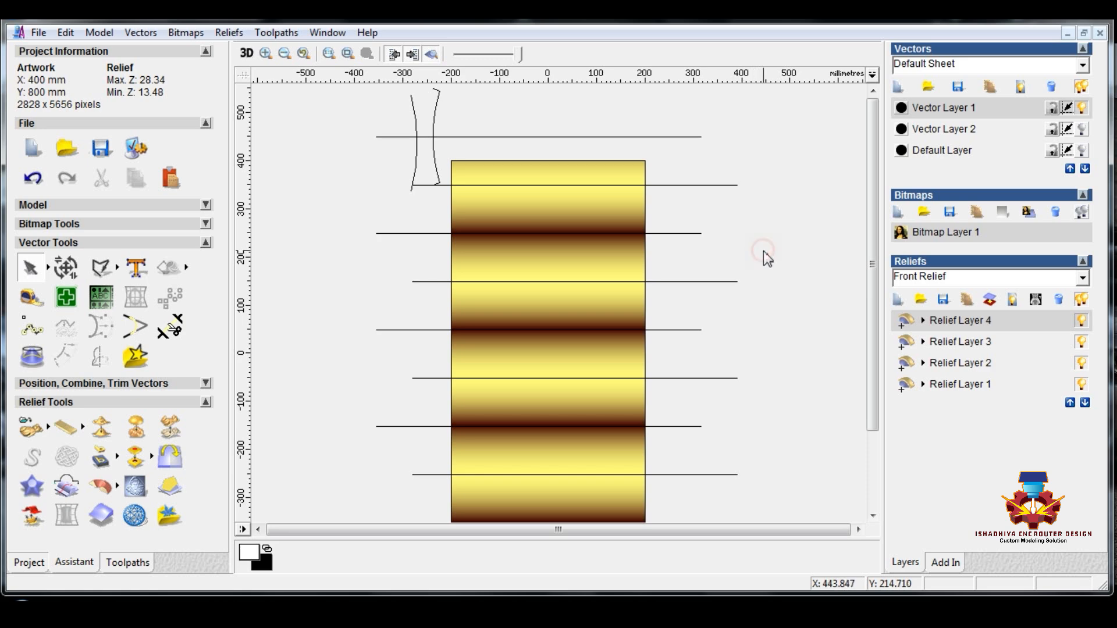
Hide Vector Layer 1 and show the Default Layer with its strip vectors over the relief.
{"action": "scroll", "coordinate": [747, 250], "scroll_direction": "down", "scroll_amount": 1}
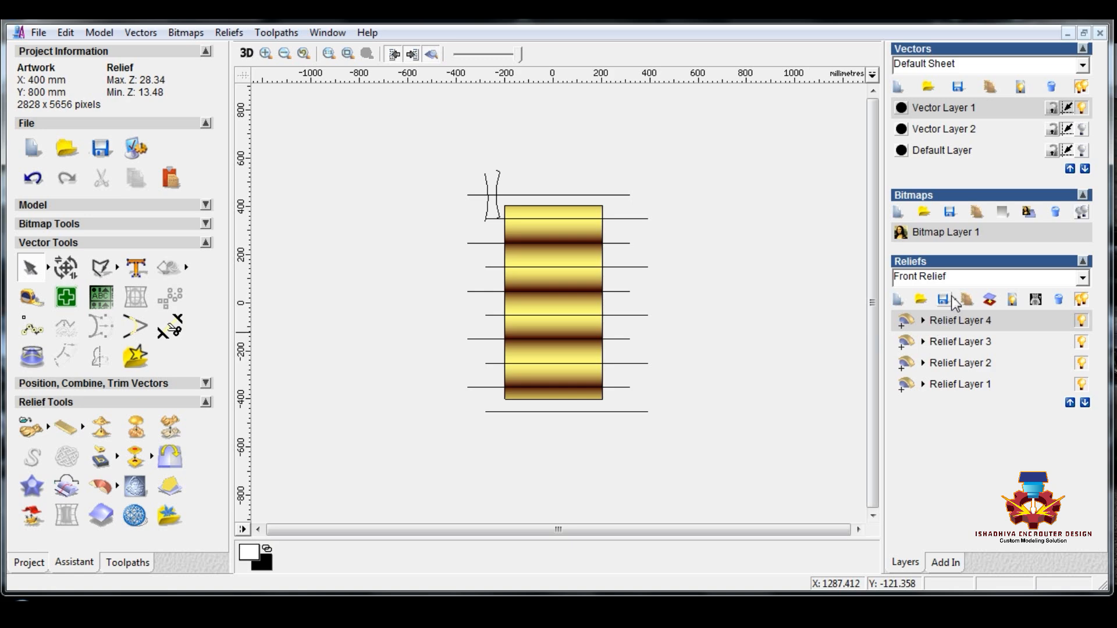
{"action": "left_click", "coordinate": [1090, 107]}
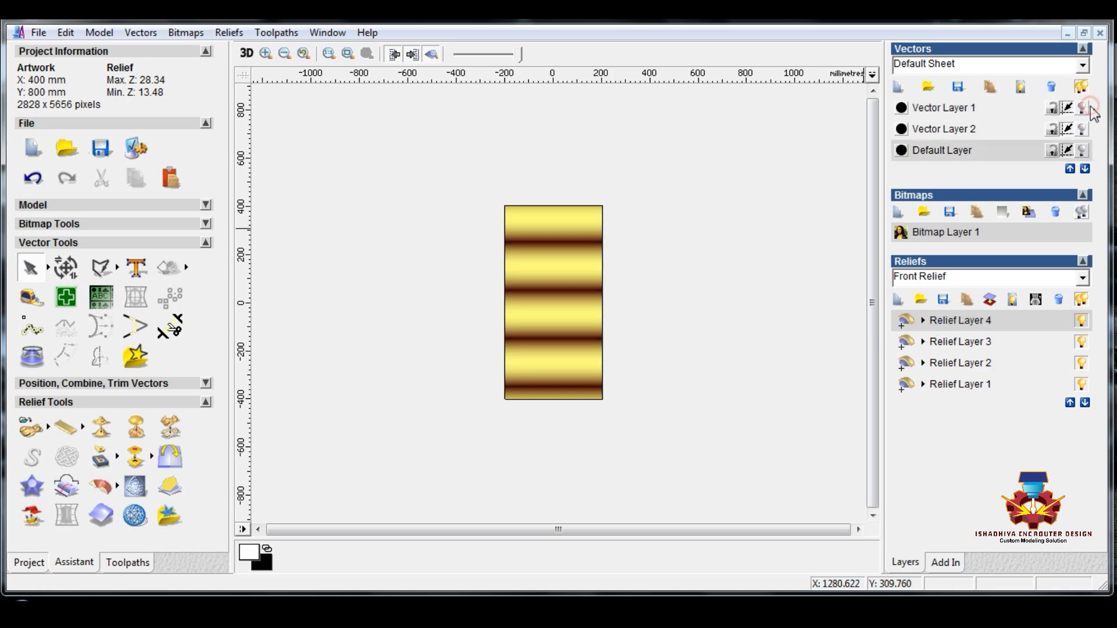
{"action": "left_click", "coordinate": [1083, 151]}
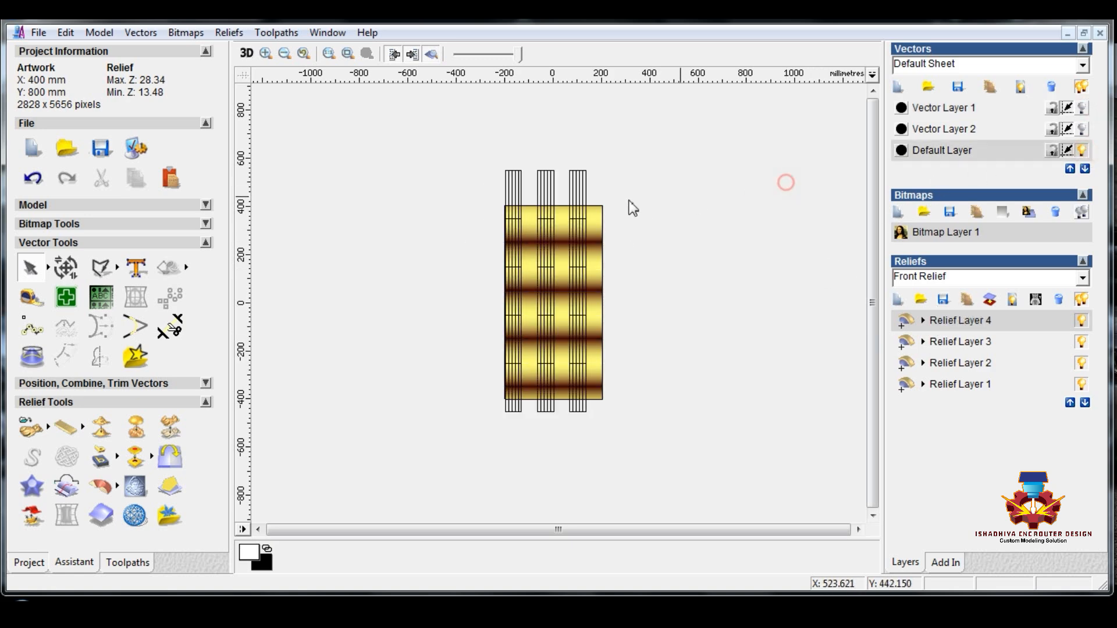
Open the Shape Editor for the strip group starting at Y 550, clear of the relief view.
{"action": "scroll", "coordinate": [510, 182], "scroll_direction": "up", "scroll_amount": 1}
{"action": "left_click", "coordinate": [453, 113]}
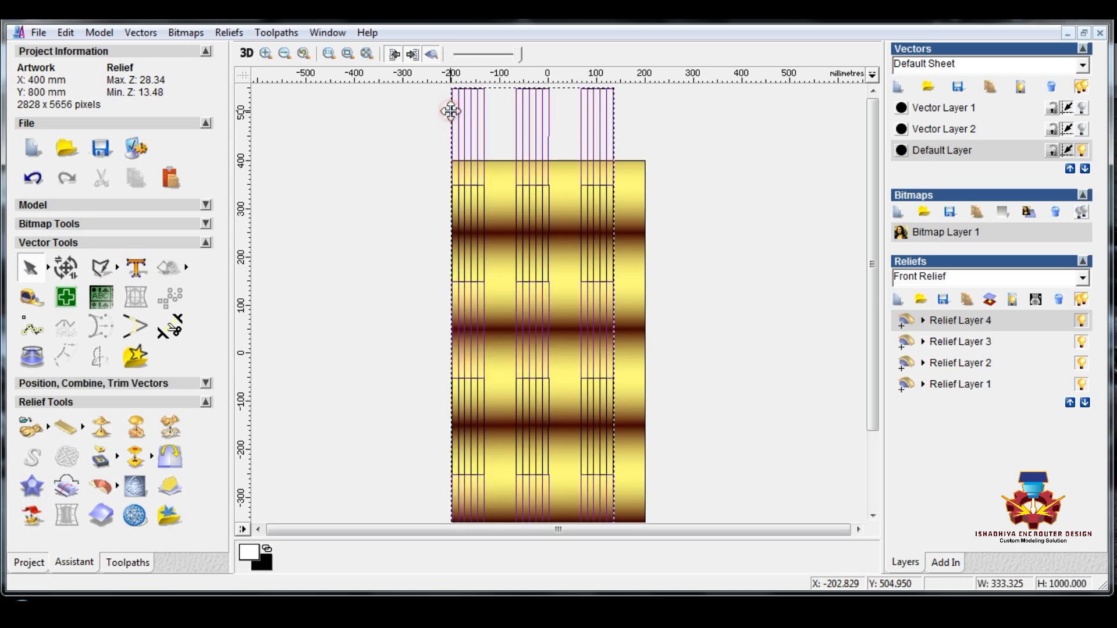
{"action": "right_click", "coordinate": [449, 152]}
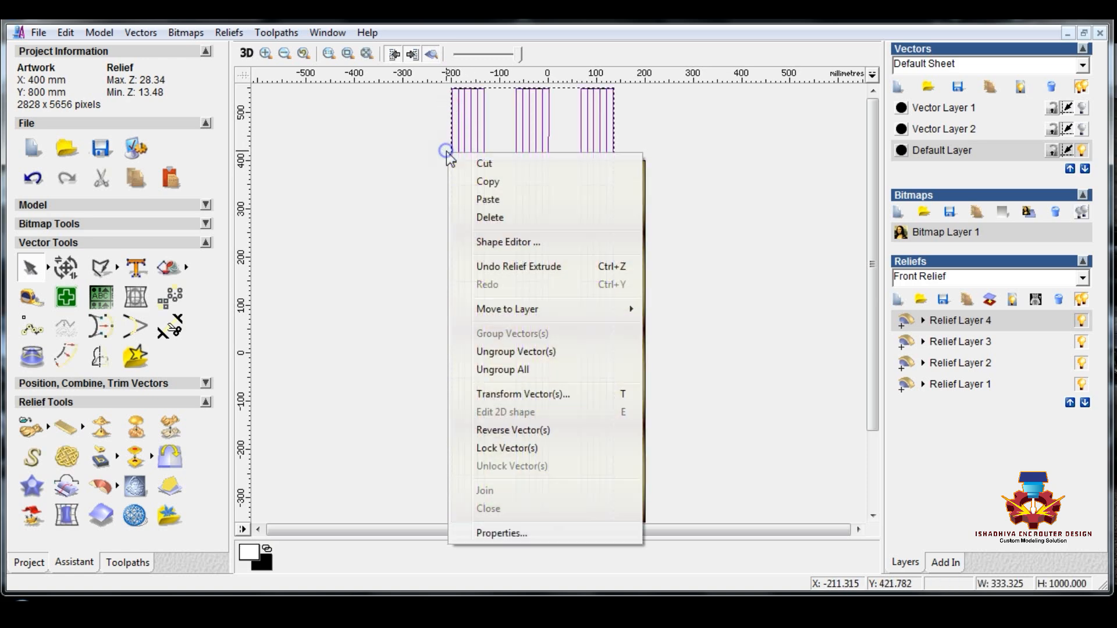
{"action": "left_click", "coordinate": [494, 243]}
{"action": "left_click_drag", "start_coordinate": [542, 125], "coordinate": [257, 107]}
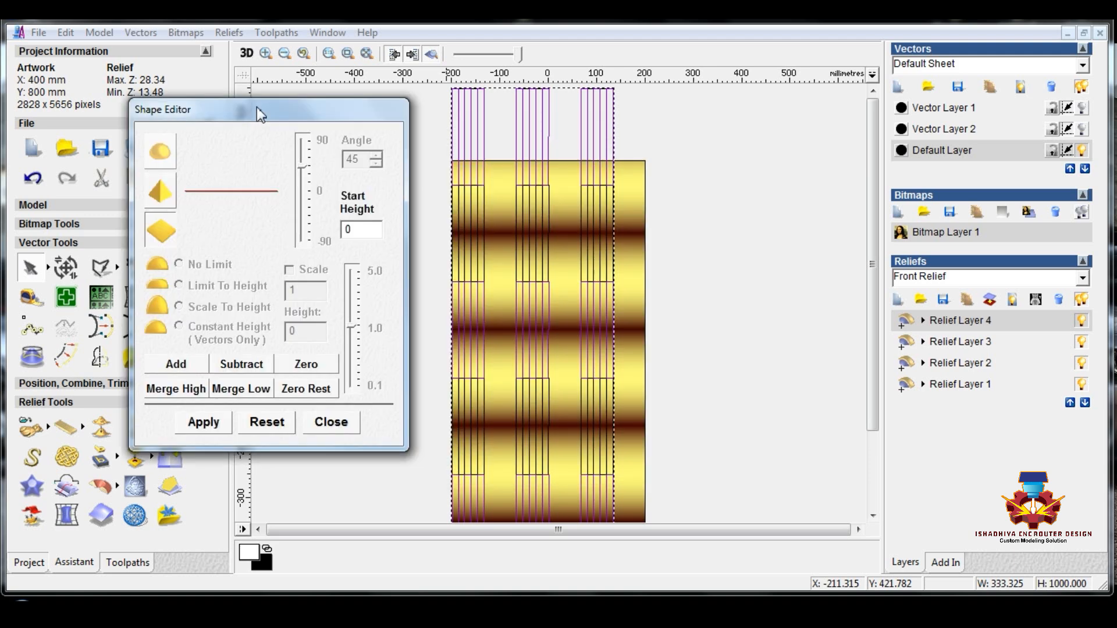
Compare the extruded relief layers and make Relief Layer 1 the active one.
{"action": "left_click", "coordinate": [956, 346]}
{"action": "left_click", "coordinate": [955, 387]}
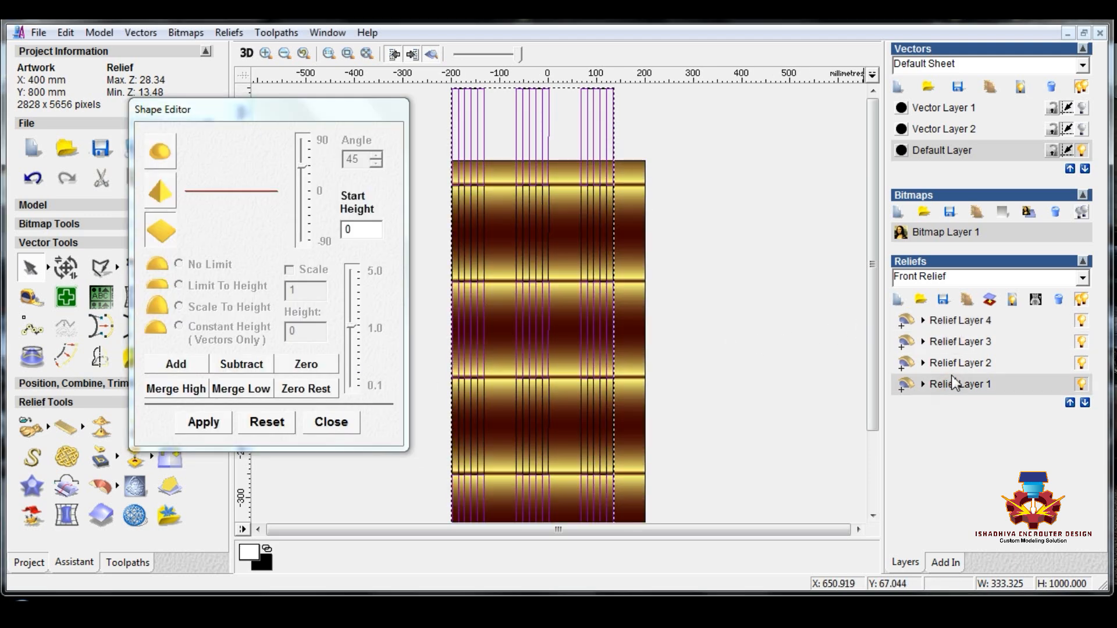
{"action": "left_click", "coordinate": [955, 363]}
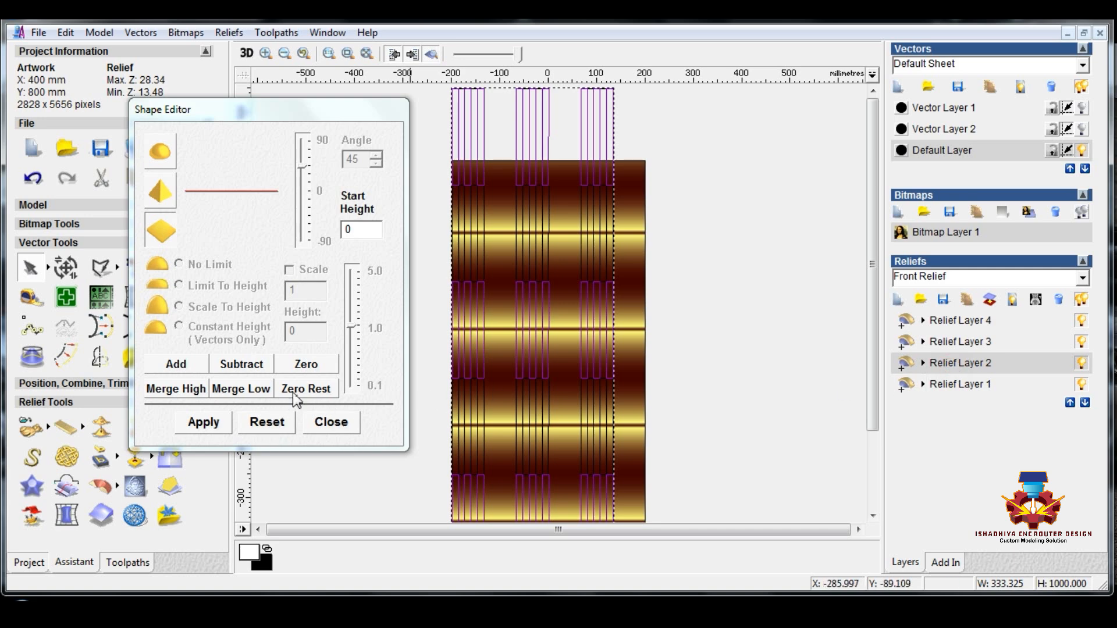
{"action": "left_click", "coordinate": [955, 386]}
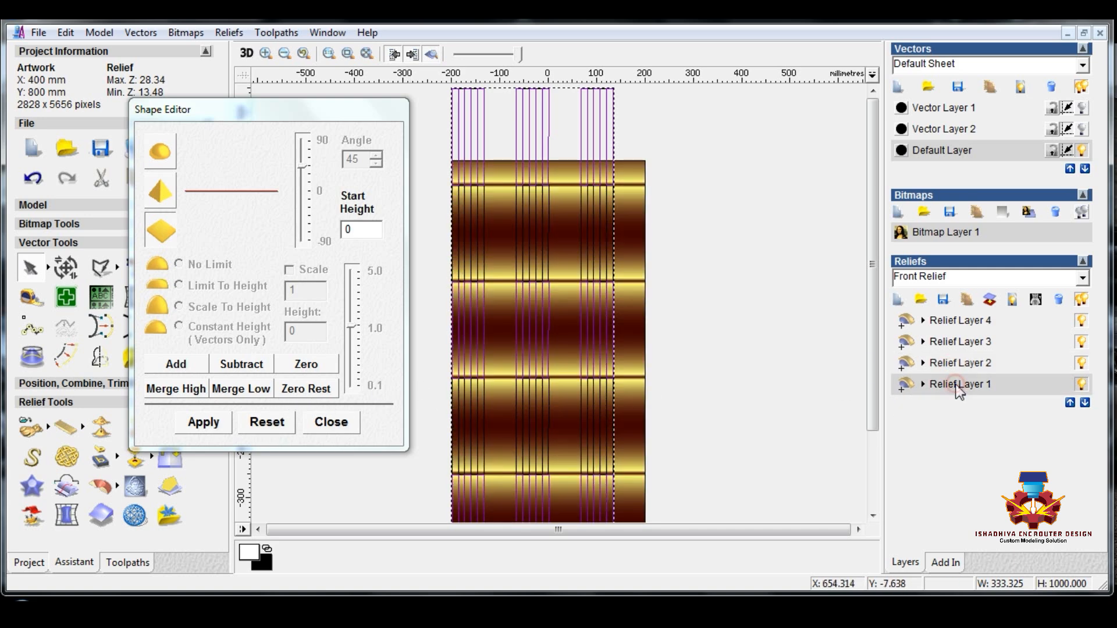
Try Zero Rest on Relief Layer 1 with the selected strip group, undo it and close the Shape Editor.
{"action": "left_click", "coordinate": [325, 390]}
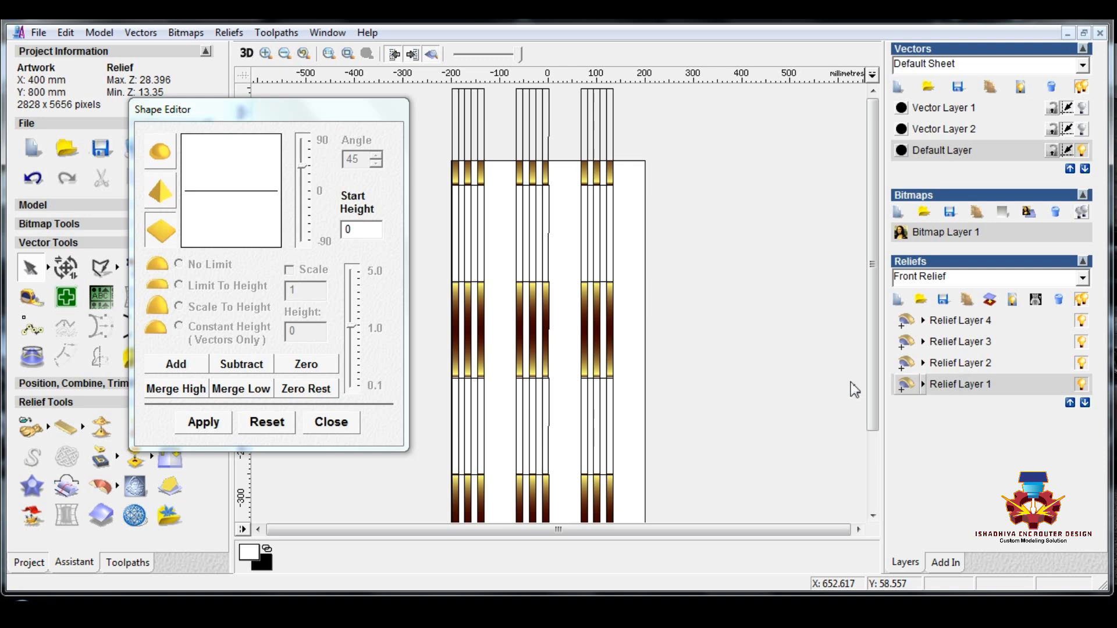
{"action": "left_click", "coordinate": [36, 181]}
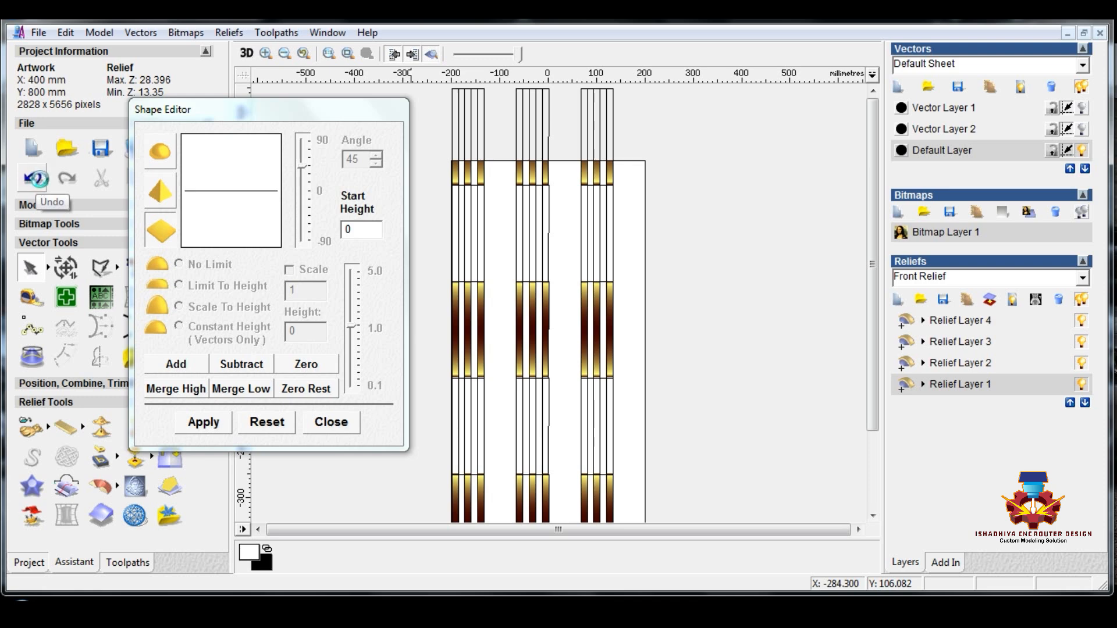
{"action": "left_click", "coordinate": [347, 424]}
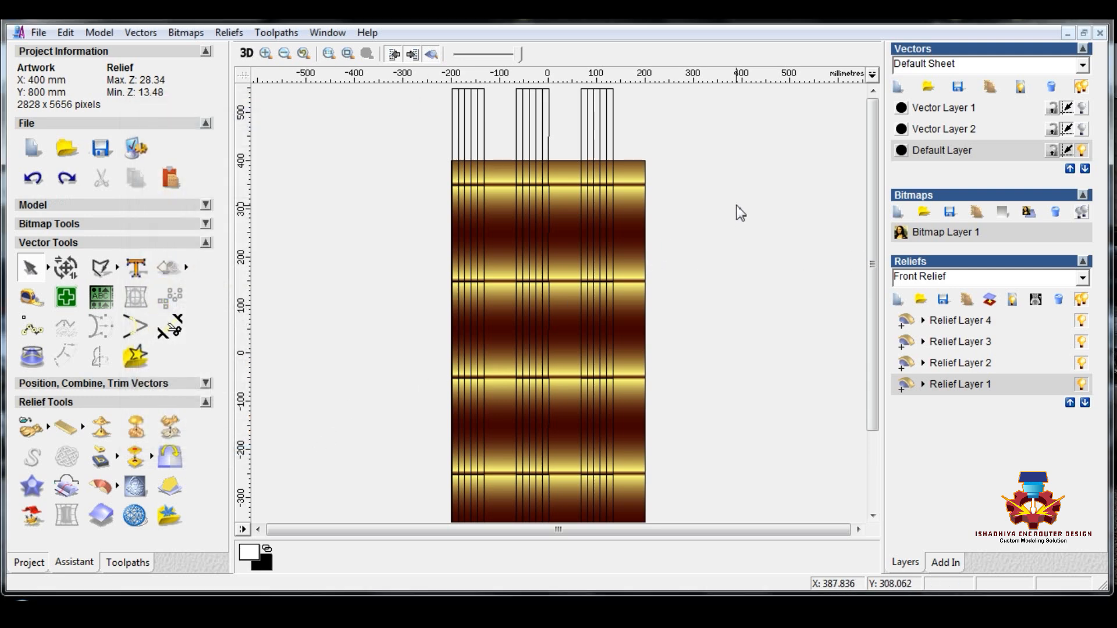
Compare the Y 550 strip group with the strips on Vector Layer 2, showing that layer only temporarily.
{"action": "scroll", "coordinate": [449, 165], "scroll_direction": "up", "scroll_amount": 2}
{"action": "scroll", "coordinate": [449, 160], "scroll_direction": "up", "scroll_amount": 2}
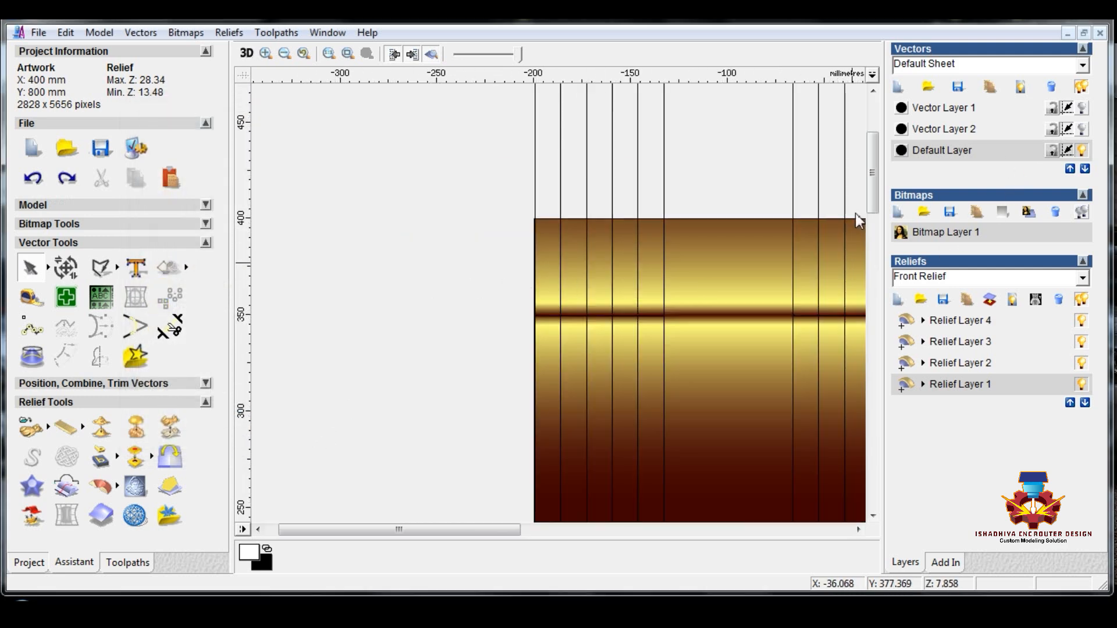
{"action": "scroll", "coordinate": [610, 254], "scroll_direction": "down", "scroll_amount": 2}
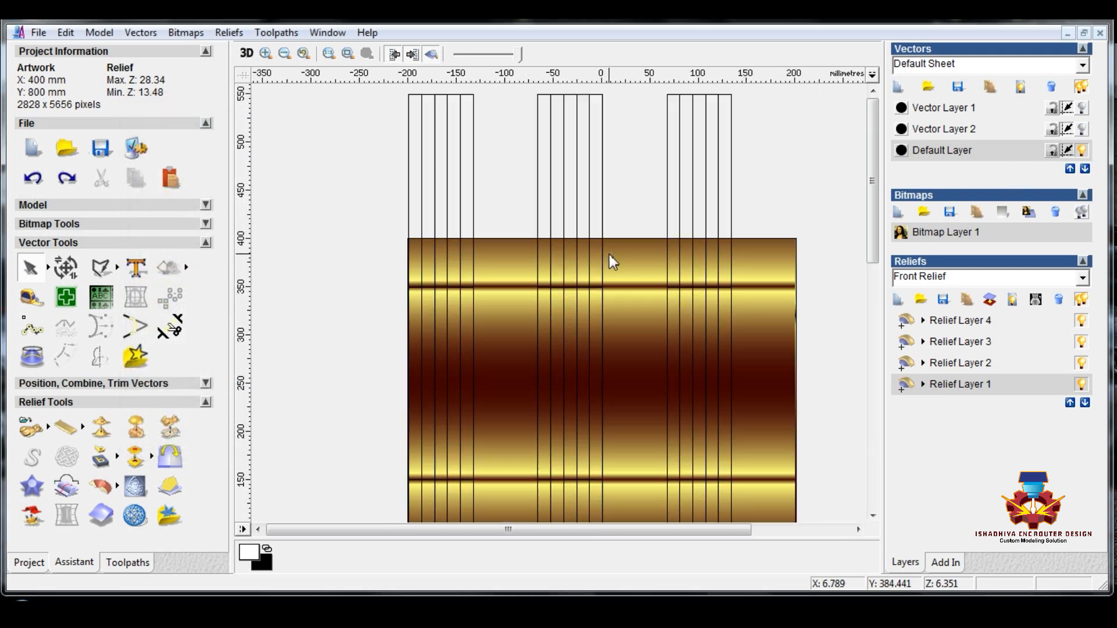
{"action": "left_click", "coordinate": [412, 99]}
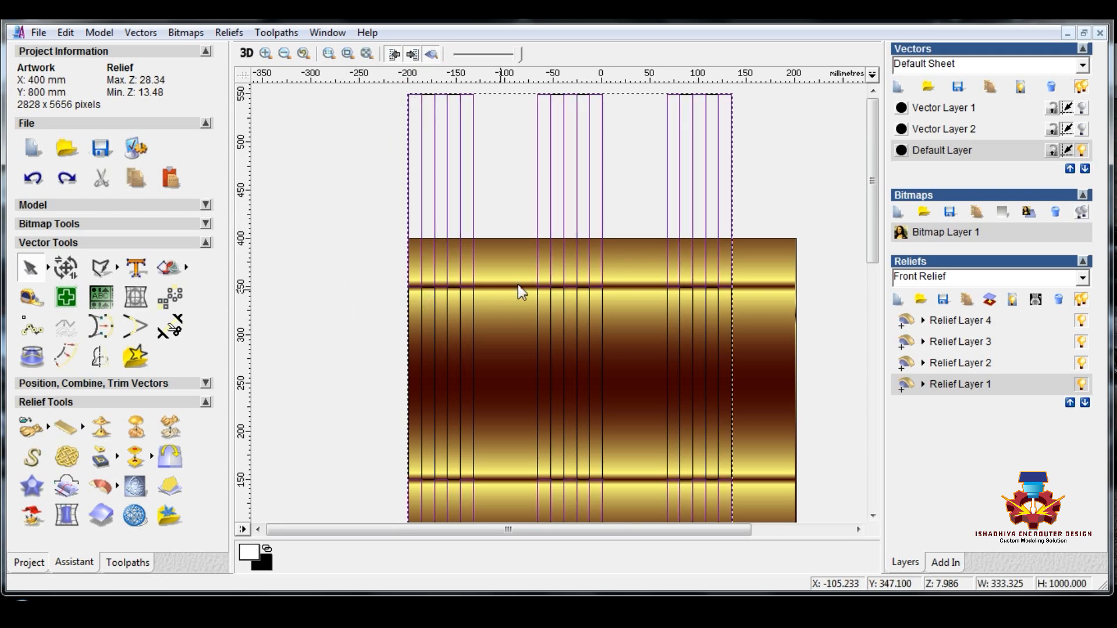
{"action": "left_click", "coordinate": [1082, 128]}
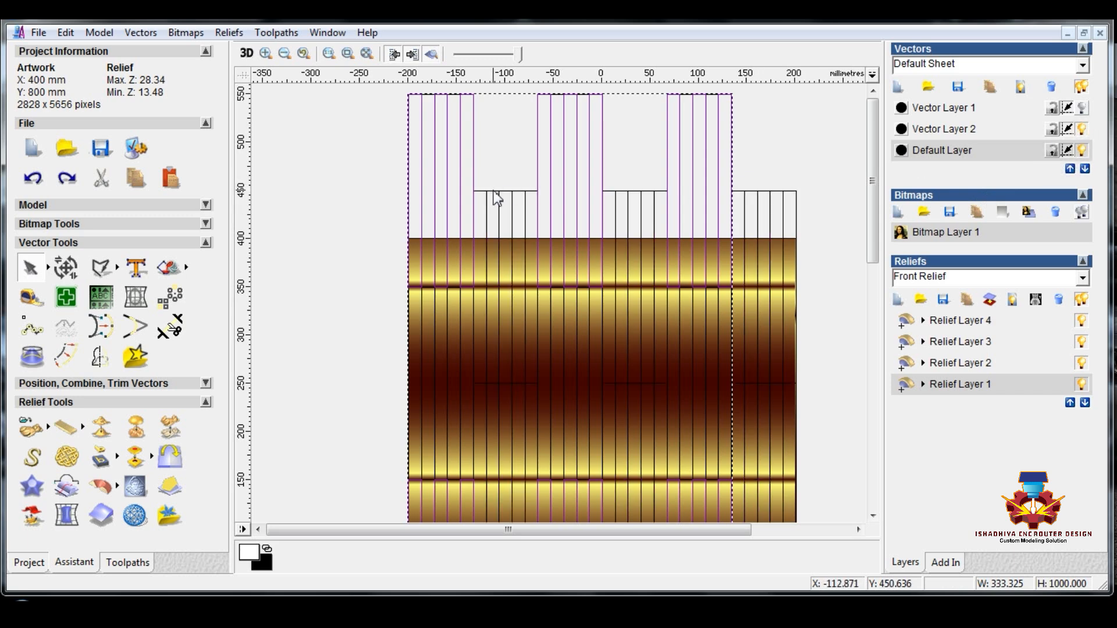
{"action": "left_click", "coordinate": [1083, 128]}
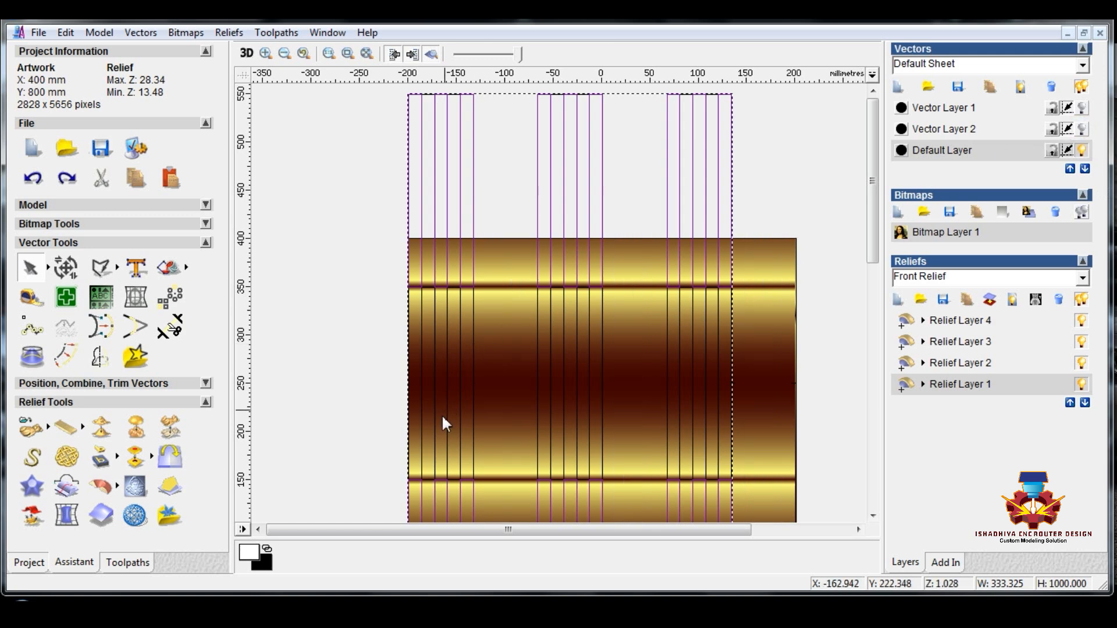
Try Zero Rest on Relief Layer 1 with both Y 550 strip groups selected, undo it and close the Shape Editor.
{"action": "left_click", "coordinate": [427, 306]}
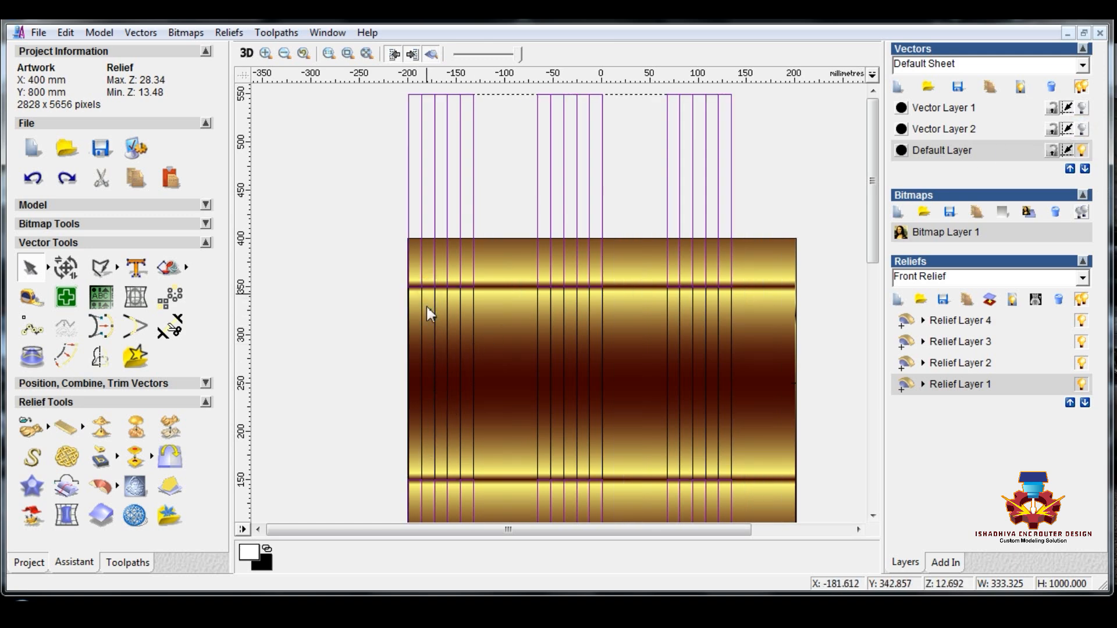
{"action": "scroll", "coordinate": [457, 390], "scroll_direction": "down", "scroll_amount": 2}
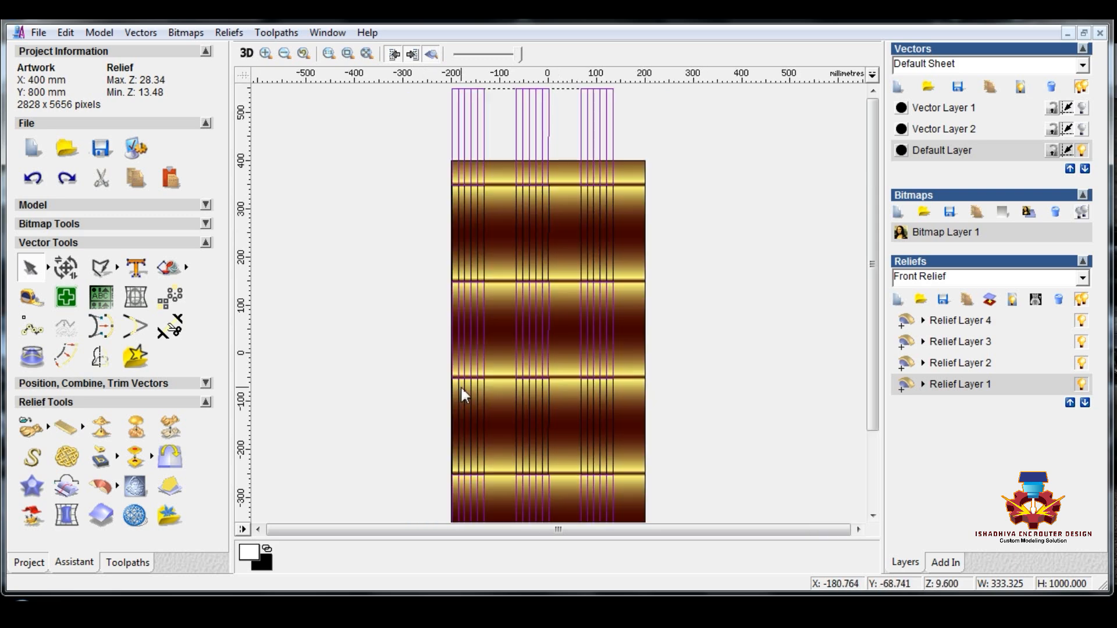
{"action": "double_click", "coordinate": [467, 390]}
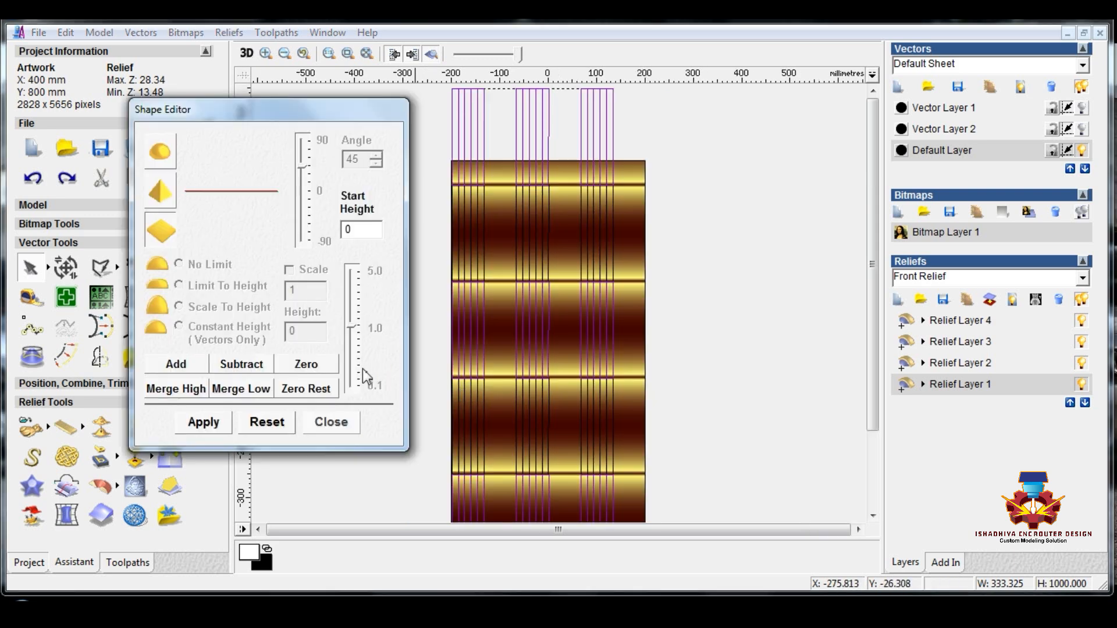
{"action": "left_click", "coordinate": [300, 390]}
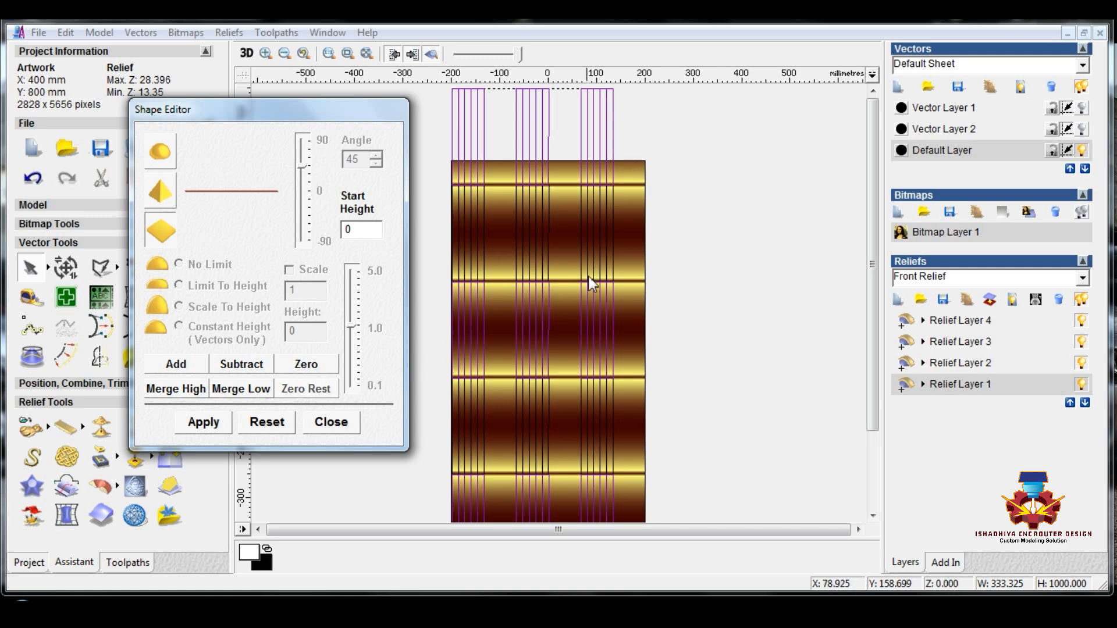
{"action": "scroll", "coordinate": [562, 268], "scroll_direction": "up", "scroll_amount": 2}
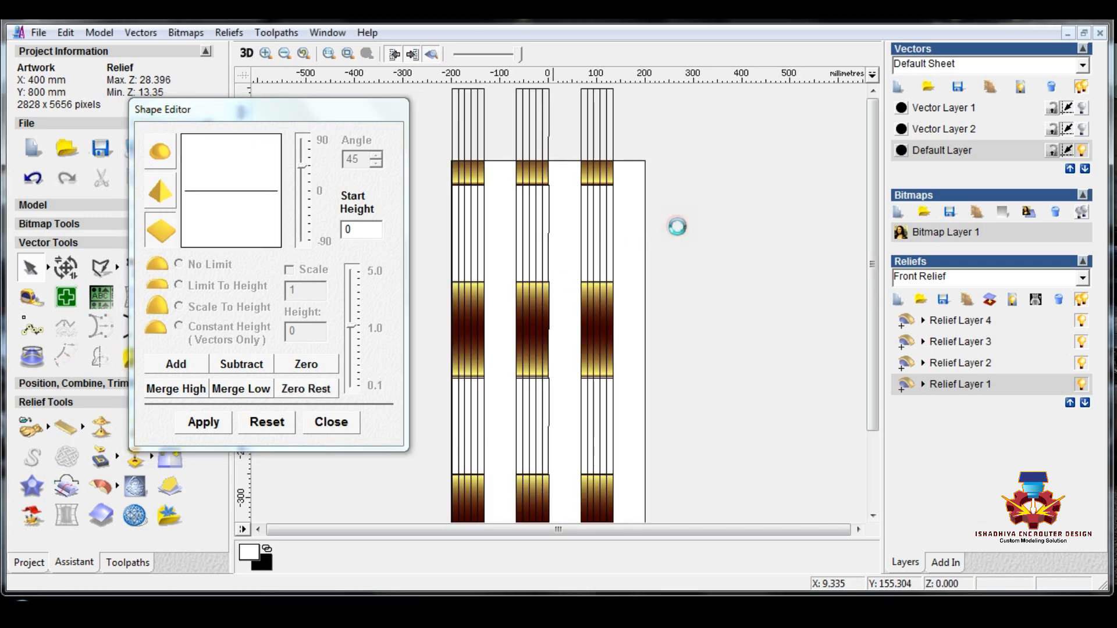
{"action": "key", "text": "ctrl+z"}
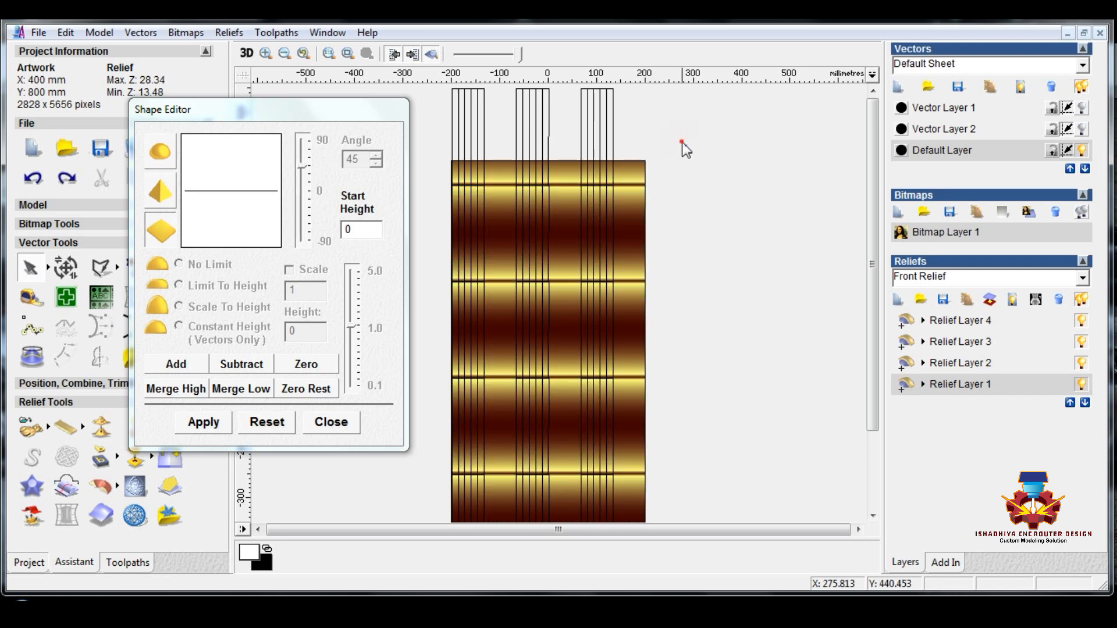
{"action": "left_click", "coordinate": [486, 103]}
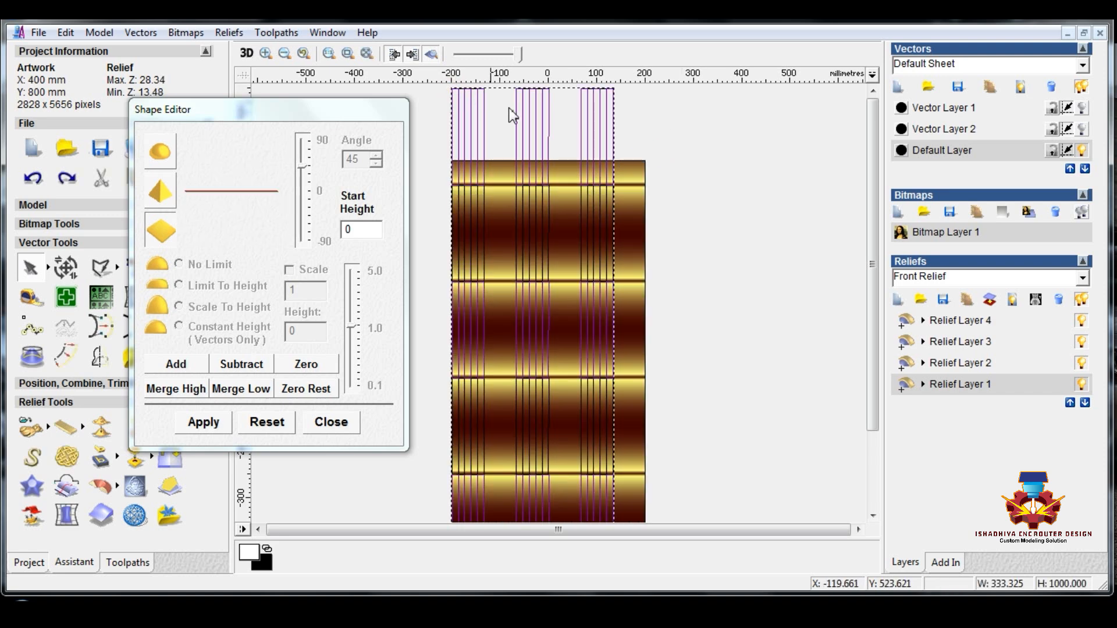
{"action": "left_click", "coordinate": [330, 420]}
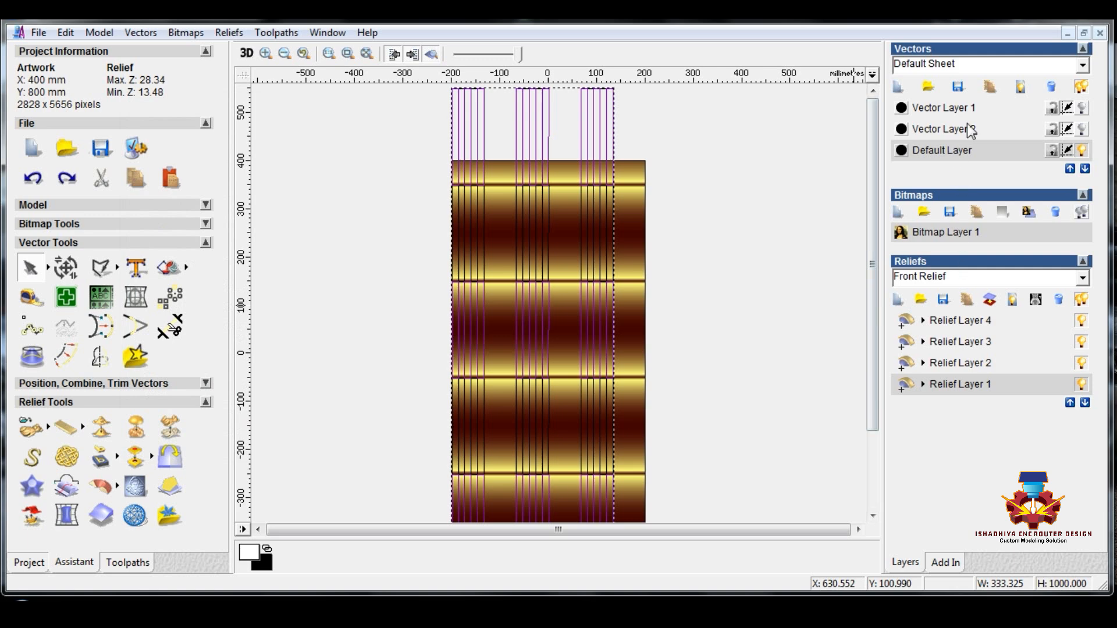
Cut the group of outer and middle strips starting at Y 550, paste it onto a new vector layer and hide that layer.
{"action": "left_click", "coordinate": [781, 176]}
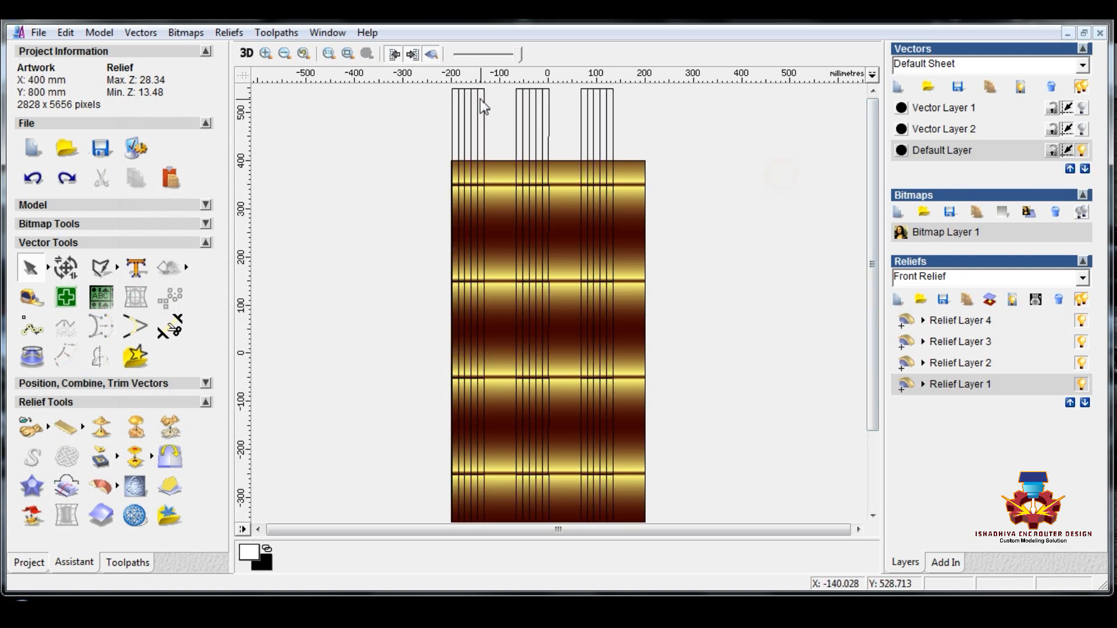
{"action": "scroll", "coordinate": [480, 99], "scroll_direction": "up", "scroll_amount": 2}
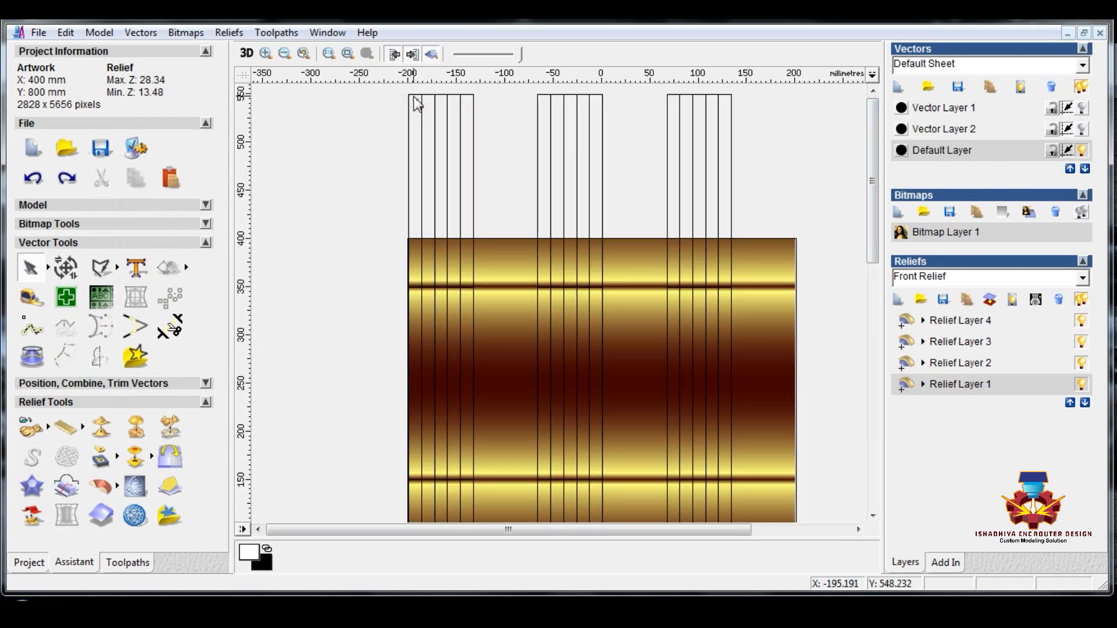
{"action": "left_click", "coordinate": [414, 96]}
{"action": "key", "text": "Delete"}
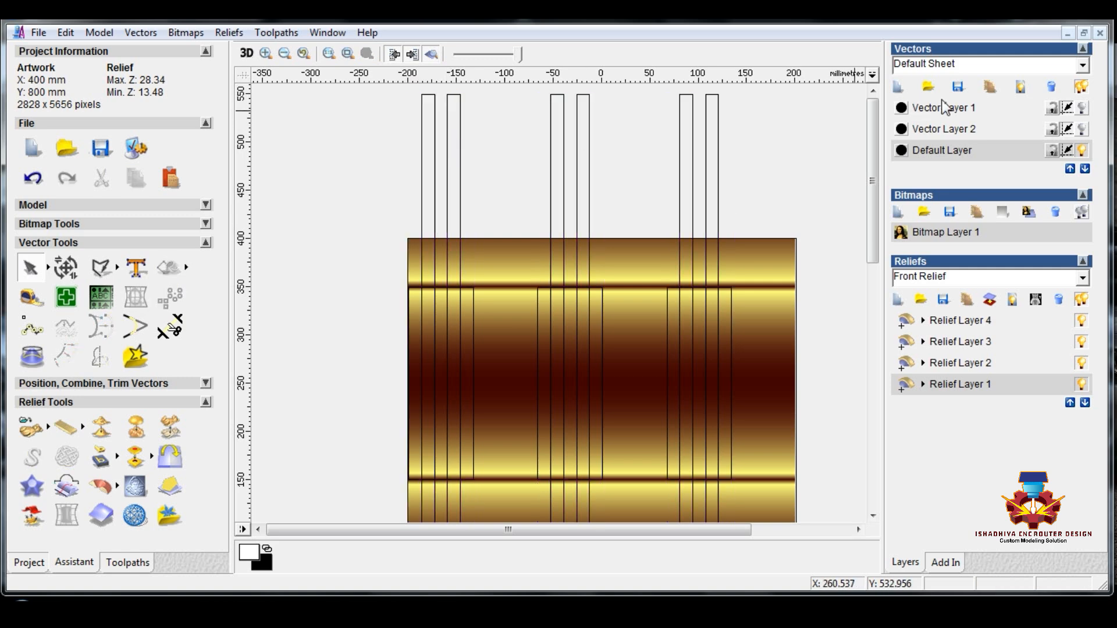
{"action": "left_click", "coordinate": [899, 86]}
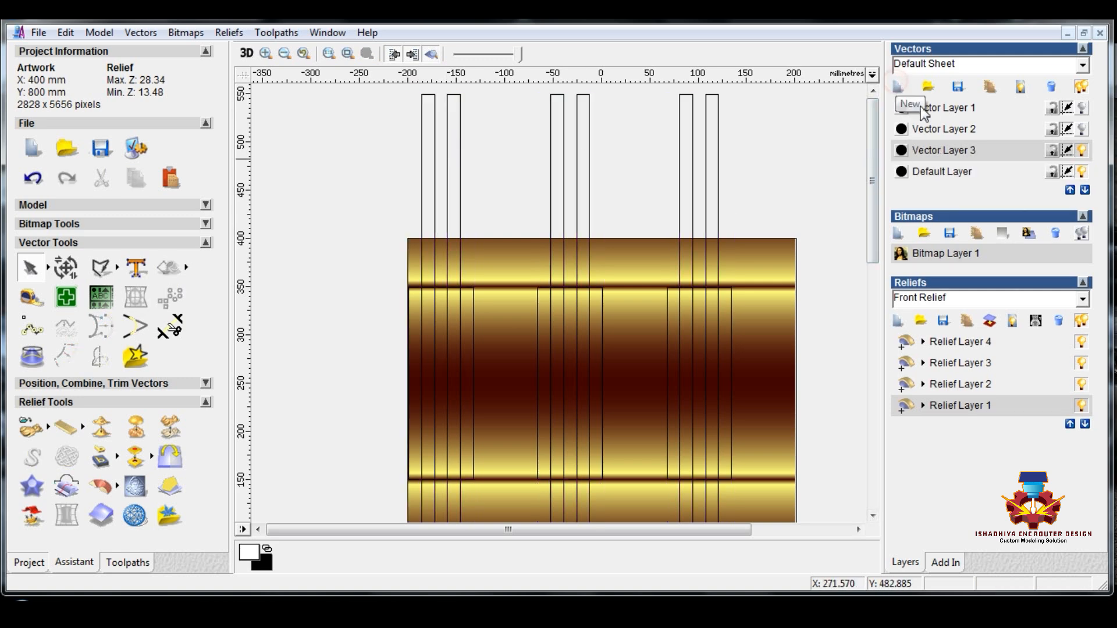
{"action": "key", "text": "ctrl+v"}
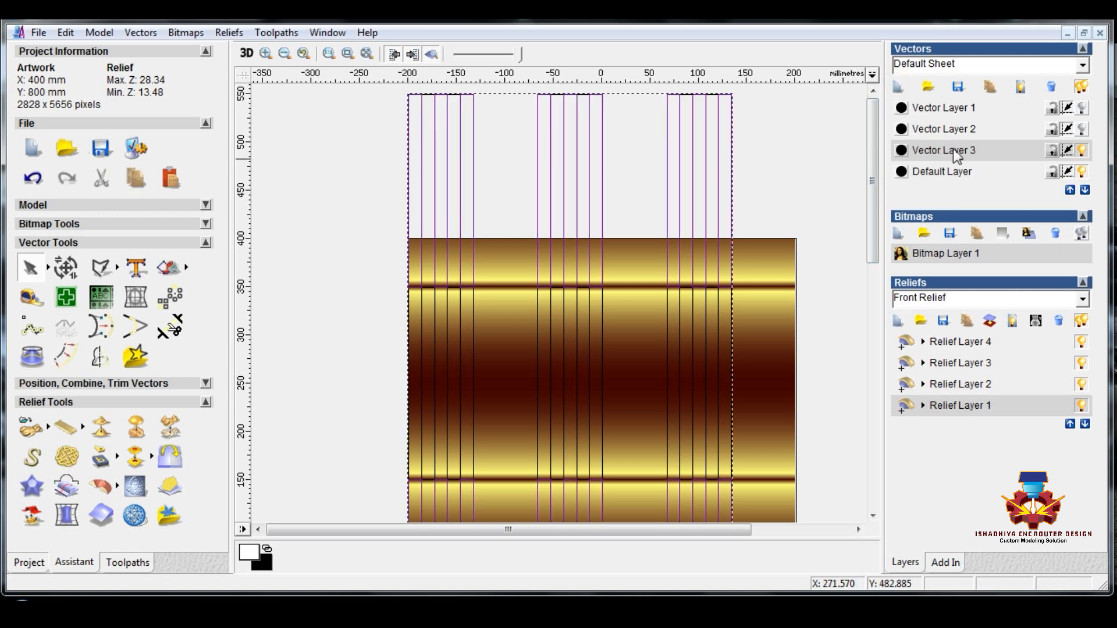
{"action": "left_click", "coordinate": [1082, 150]}
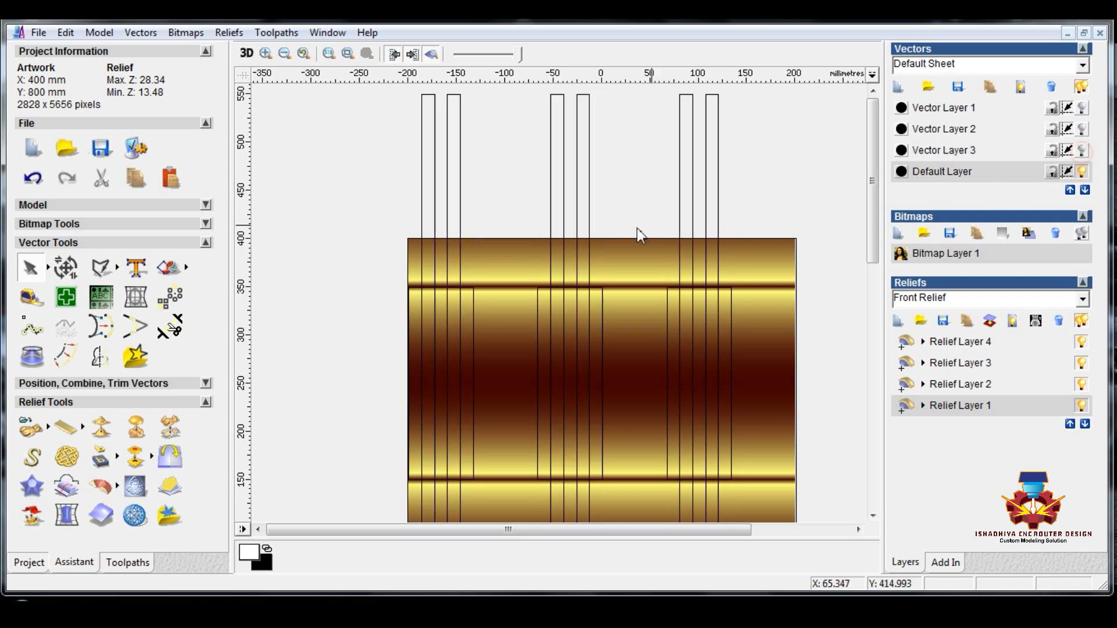
Cut the outer and middle strip group starting at Y 350, paste it onto a new vector layer and hide that layer.
{"action": "left_click", "coordinate": [423, 289]}
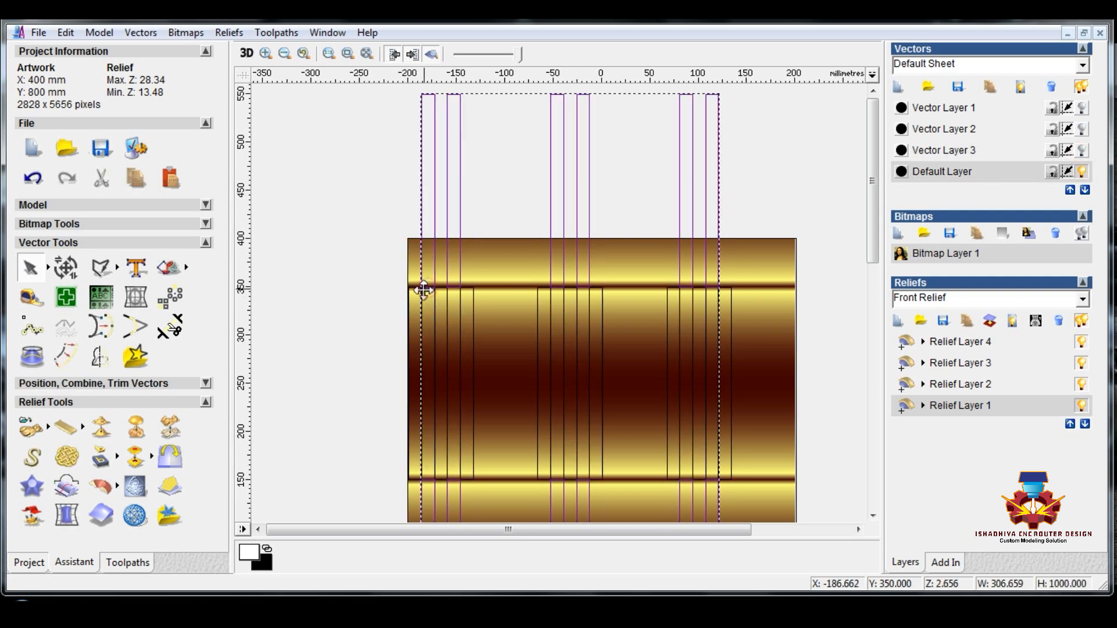
{"action": "left_click", "coordinate": [349, 294]}
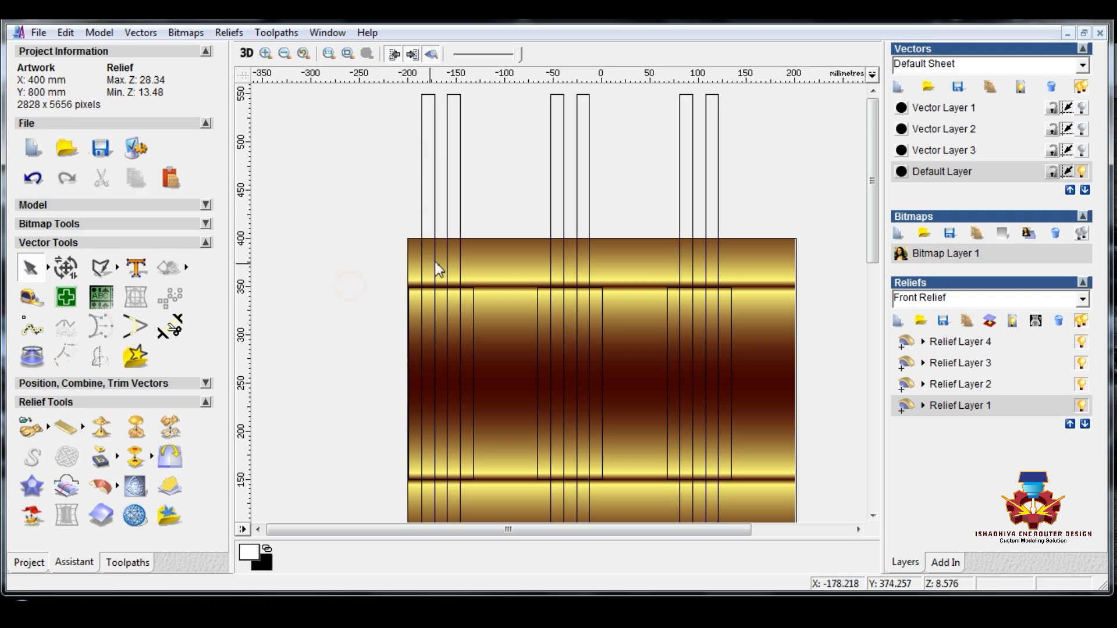
{"action": "left_click", "coordinate": [470, 287]}
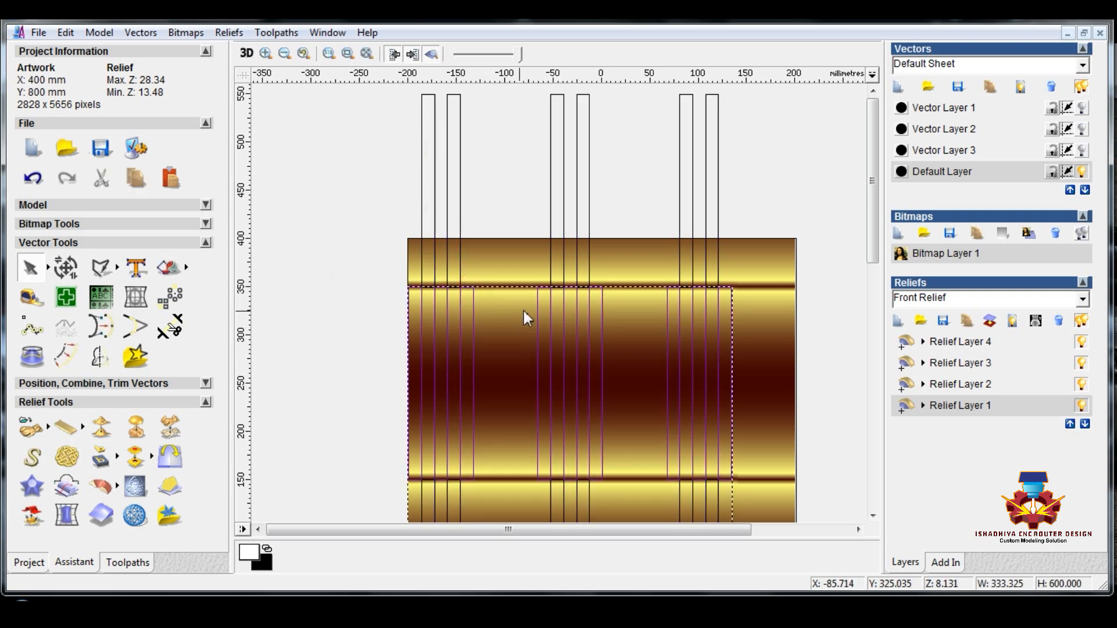
{"action": "key", "text": "Delete"}
{"action": "left_click", "coordinate": [900, 87]}
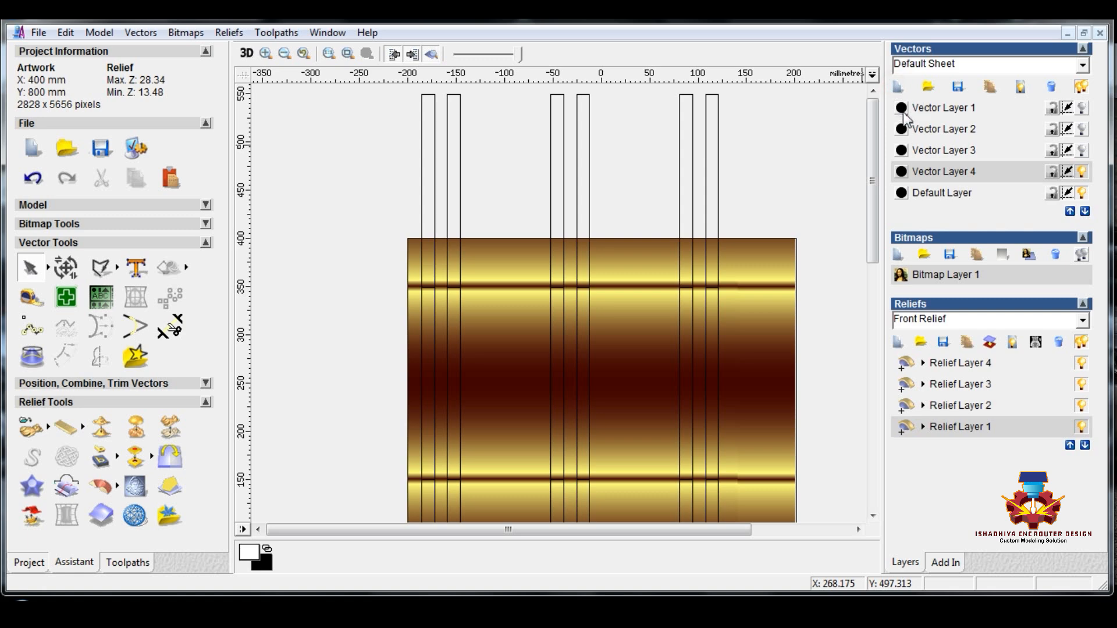
{"action": "key", "text": "ctrl+v"}
{"action": "left_click", "coordinate": [1082, 172]}
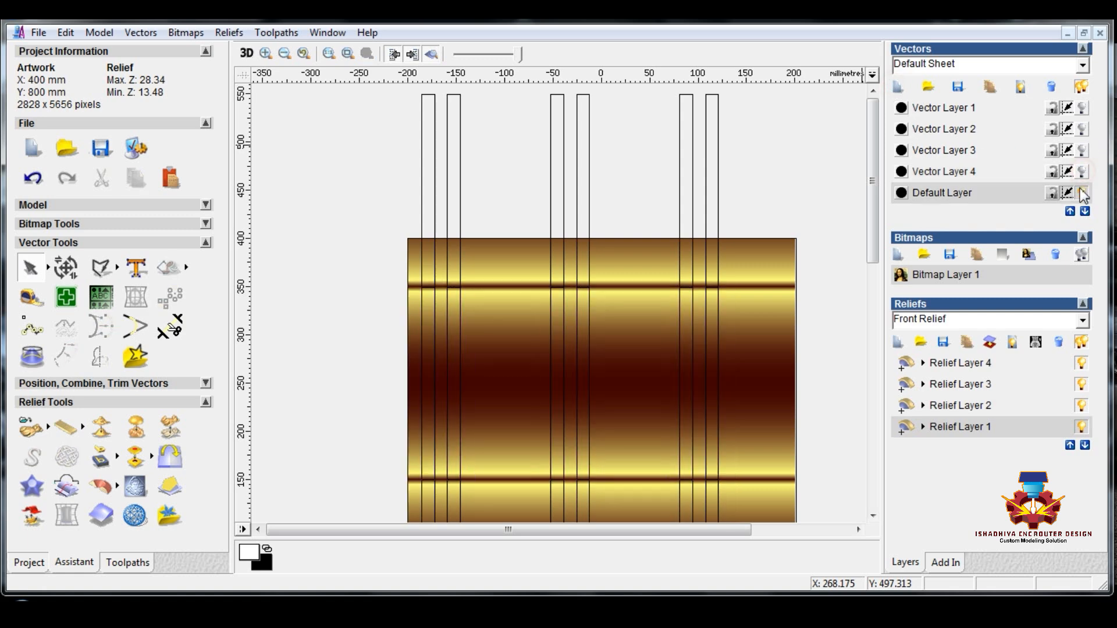
Move the paired inner strip group starting at Y 350 from the Default Layer onto Vector Layer 3, then check that layer's strips.
{"action": "left_click", "coordinate": [1083, 193]}
{"action": "left_click", "coordinate": [1082, 193]}
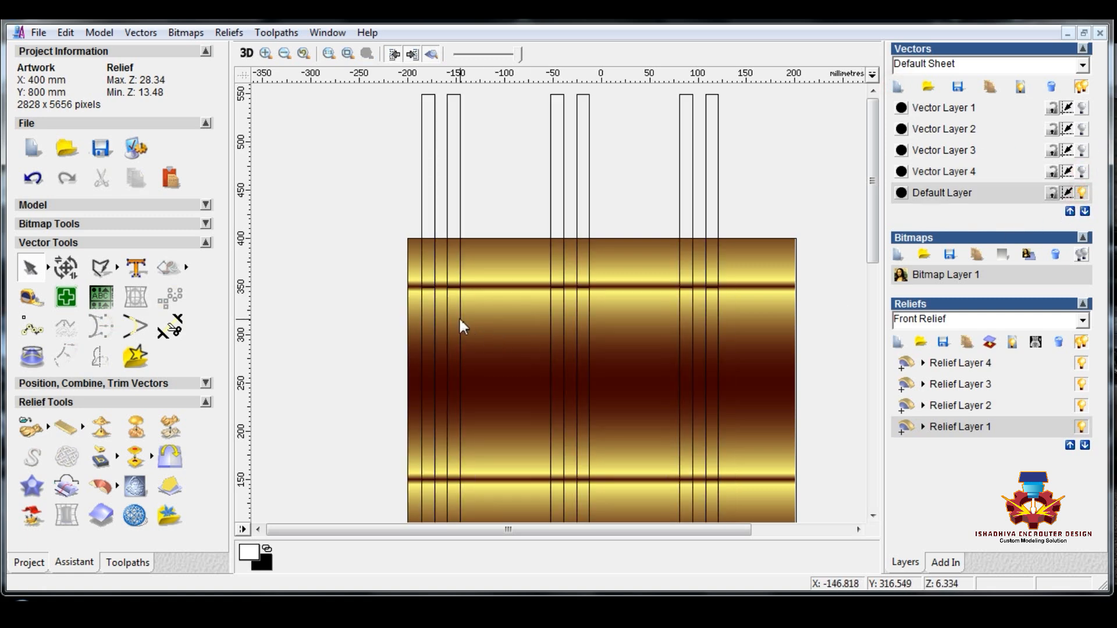
{"action": "key", "text": "ctrl+v"}
{"action": "key", "text": "Delete"}
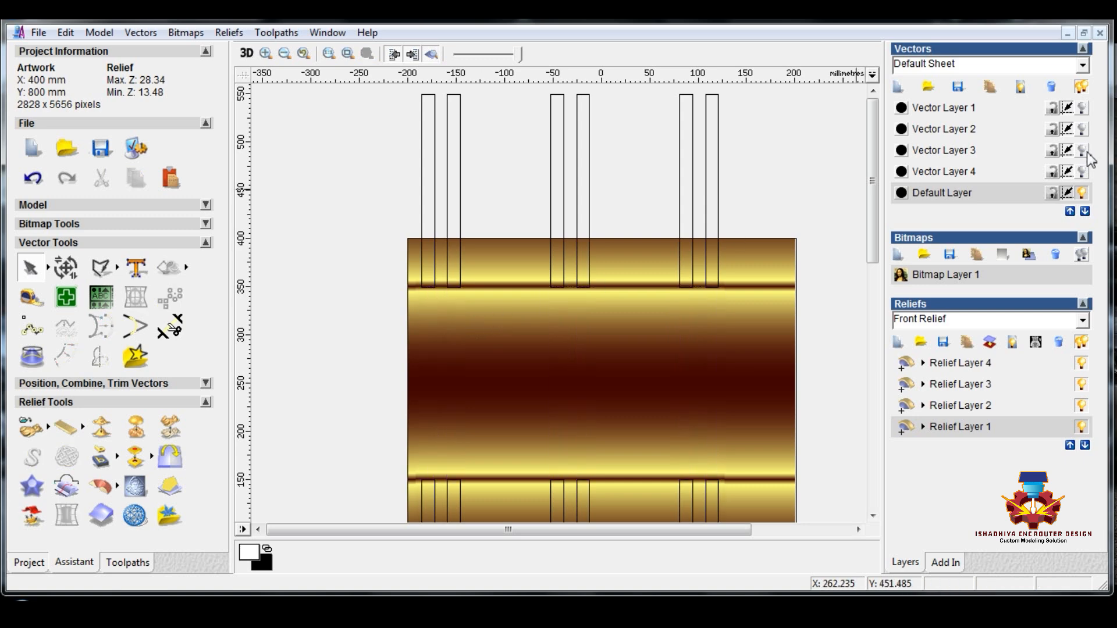
{"action": "left_click", "coordinate": [1082, 150]}
{"action": "left_click", "coordinate": [1083, 192]}
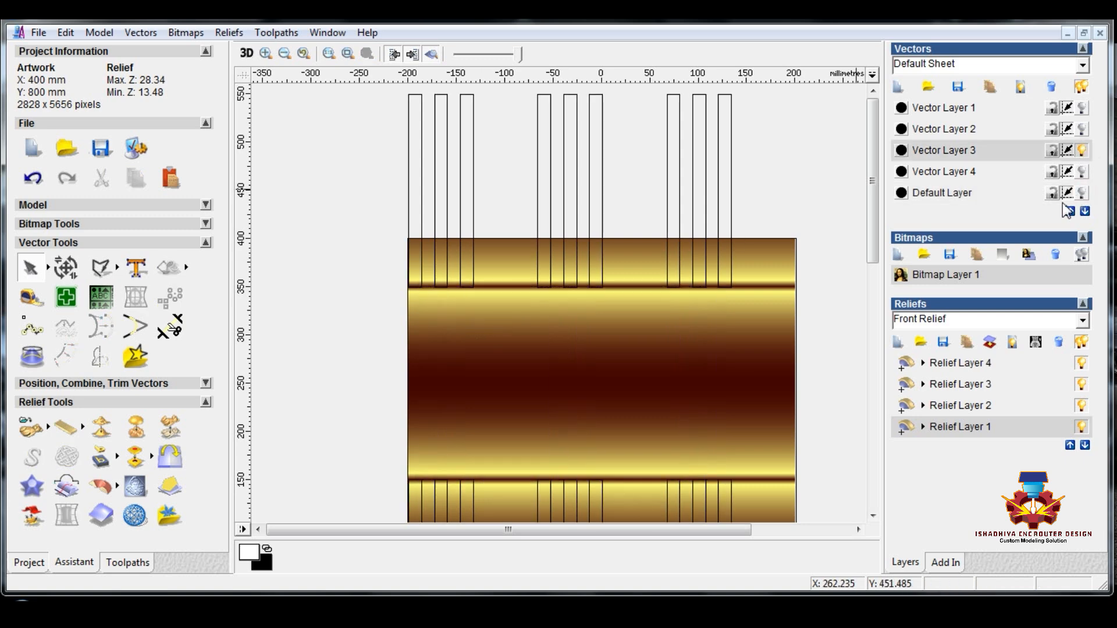
{"action": "scroll", "coordinate": [542, 337], "scroll_direction": "down", "scroll_amount": 4}
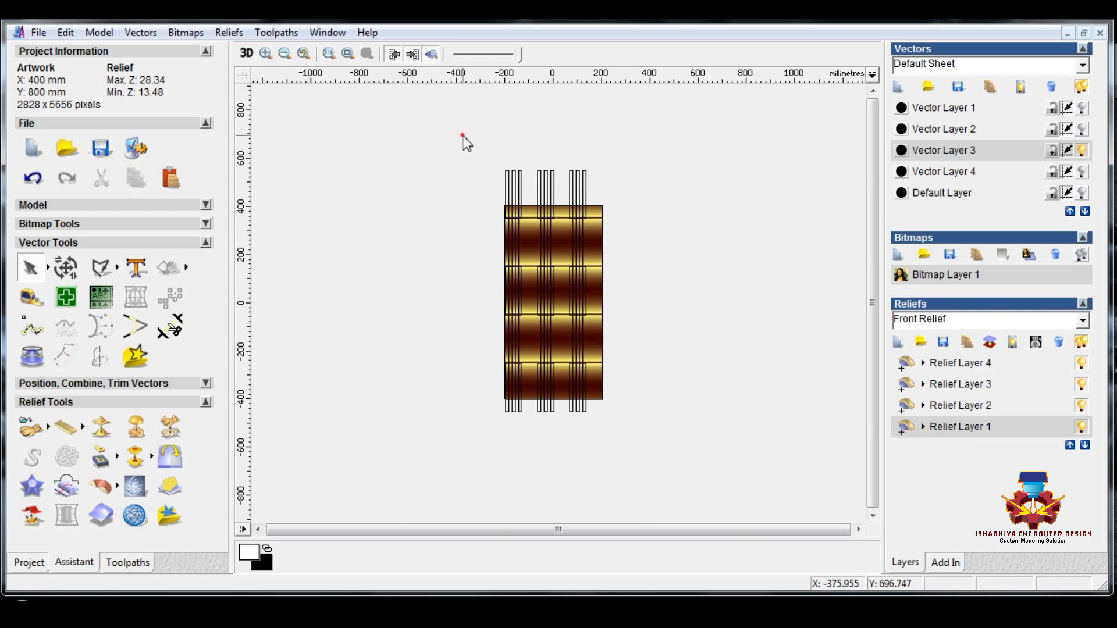
{"action": "left_click_drag", "start_coordinate": [462, 135], "coordinate": [606, 503]}
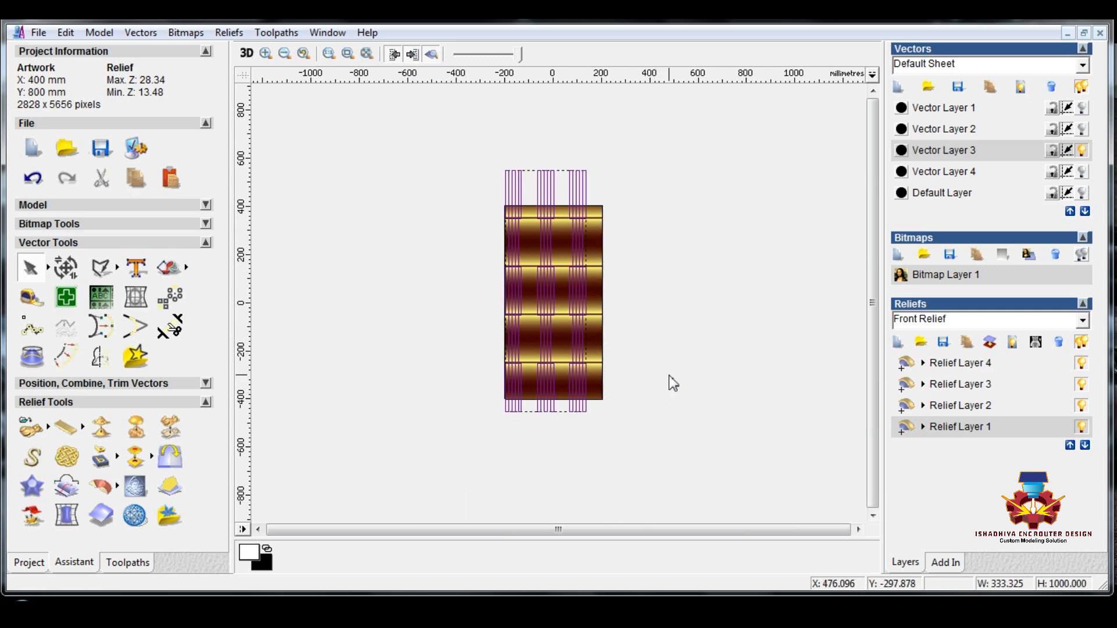
{"action": "left_click", "coordinate": [688, 357]}
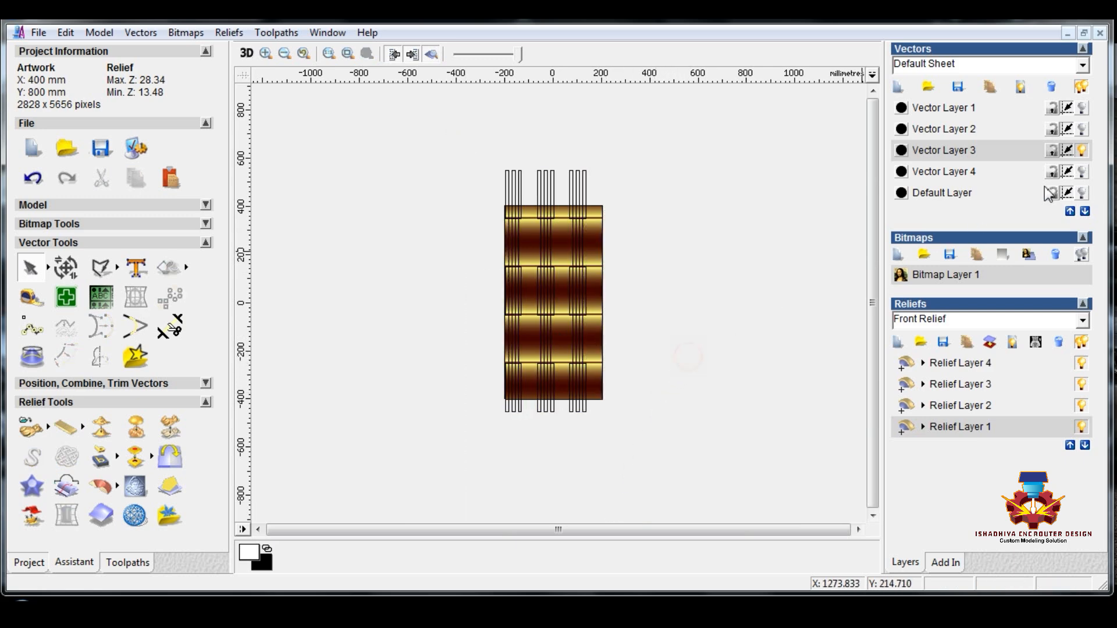
Move the outer and middle strip group starting at Y 350 from Vector Layer 4 back onto the Default Layer.
{"action": "left_click", "coordinate": [1082, 150]}
{"action": "left_click", "coordinate": [1082, 172]}
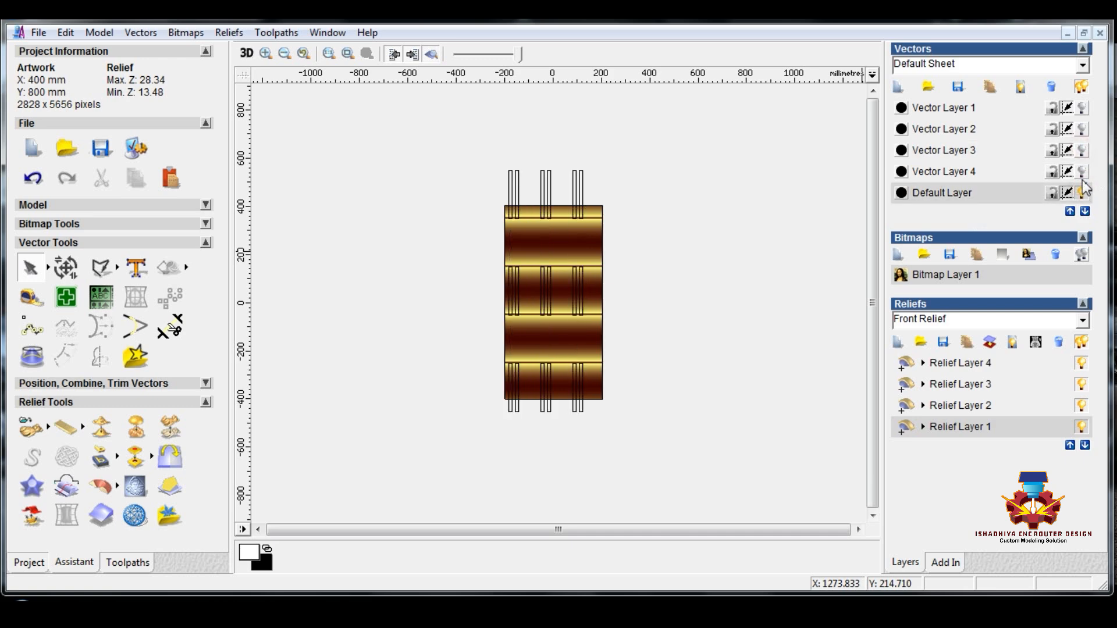
{"action": "left_click_drag", "start_coordinate": [474, 149], "coordinate": [604, 469]}
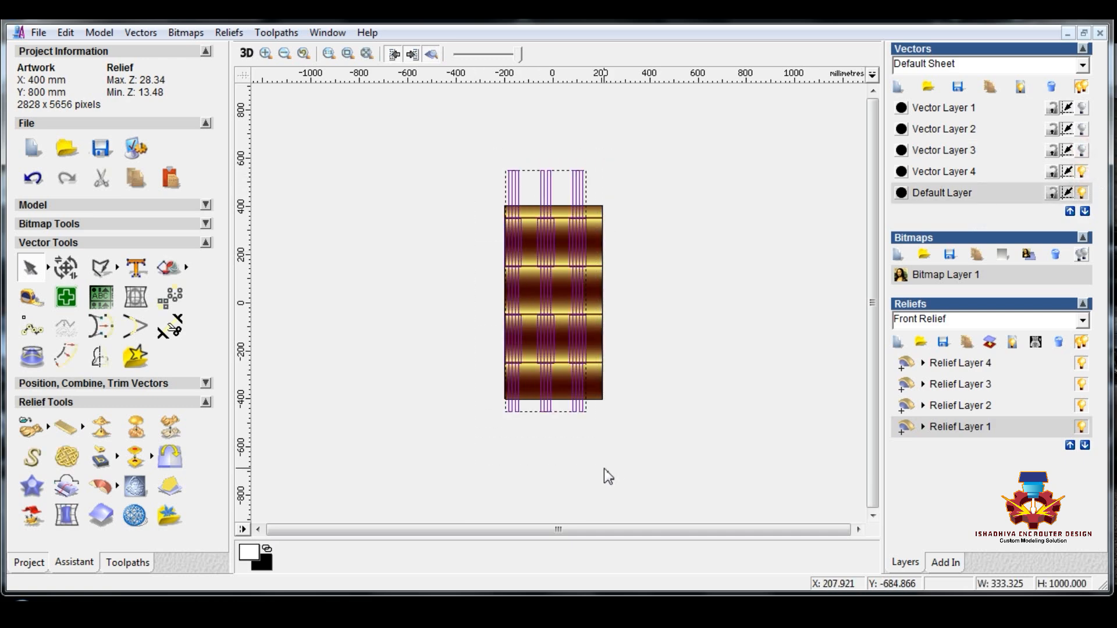
{"action": "left_click", "coordinate": [656, 386]}
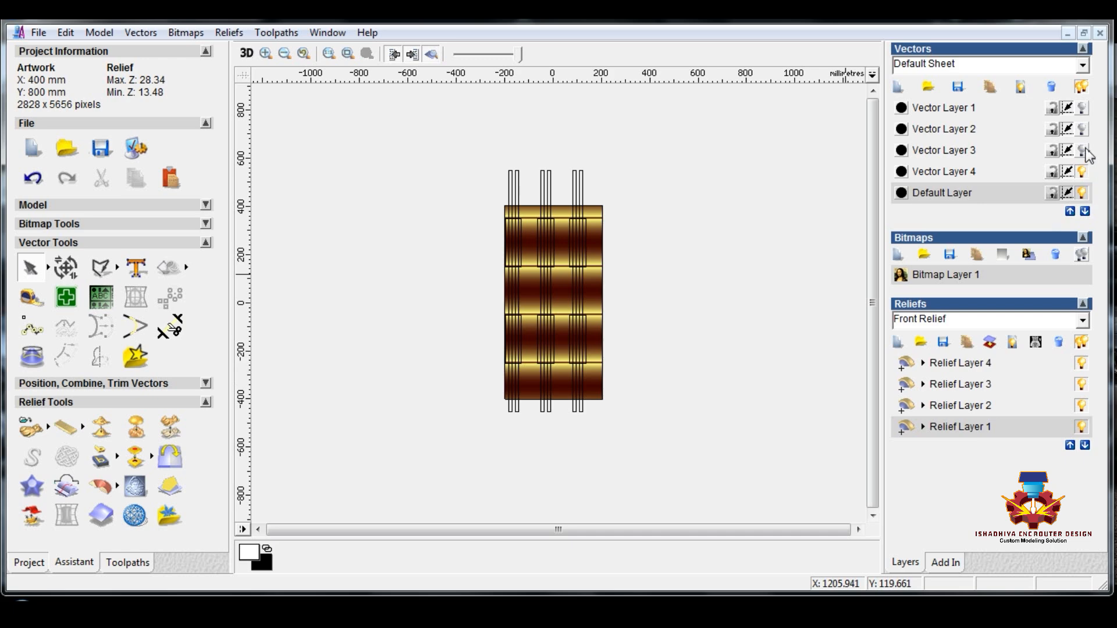
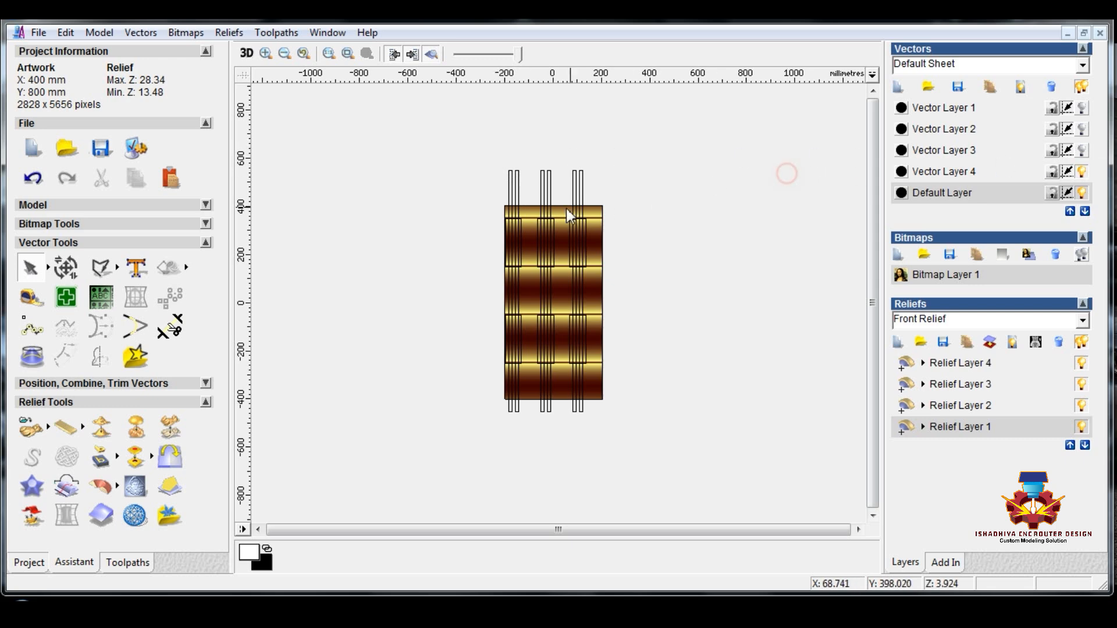
{"action": "scroll", "coordinate": [562, 208], "scroll_direction": "up", "scroll_amount": 2}
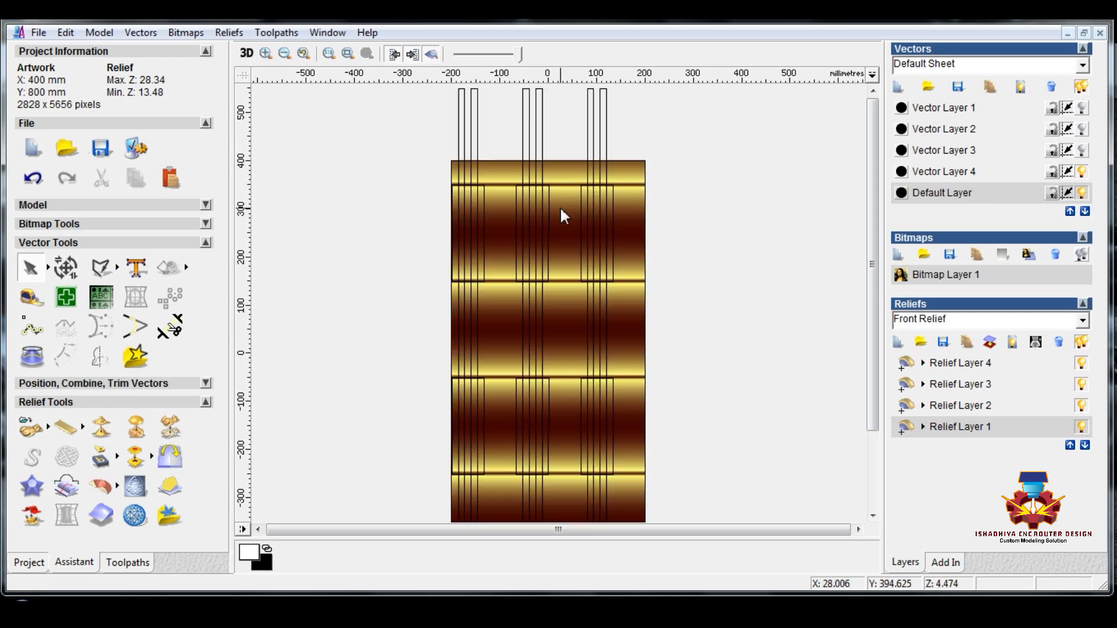
Compare the strips on Vector Layer 3 with those on the Default Layer, then delete the empty Vector Layer 4.
{"action": "left_click", "coordinate": [1081, 151]}
{"action": "left_click", "coordinate": [1082, 172]}
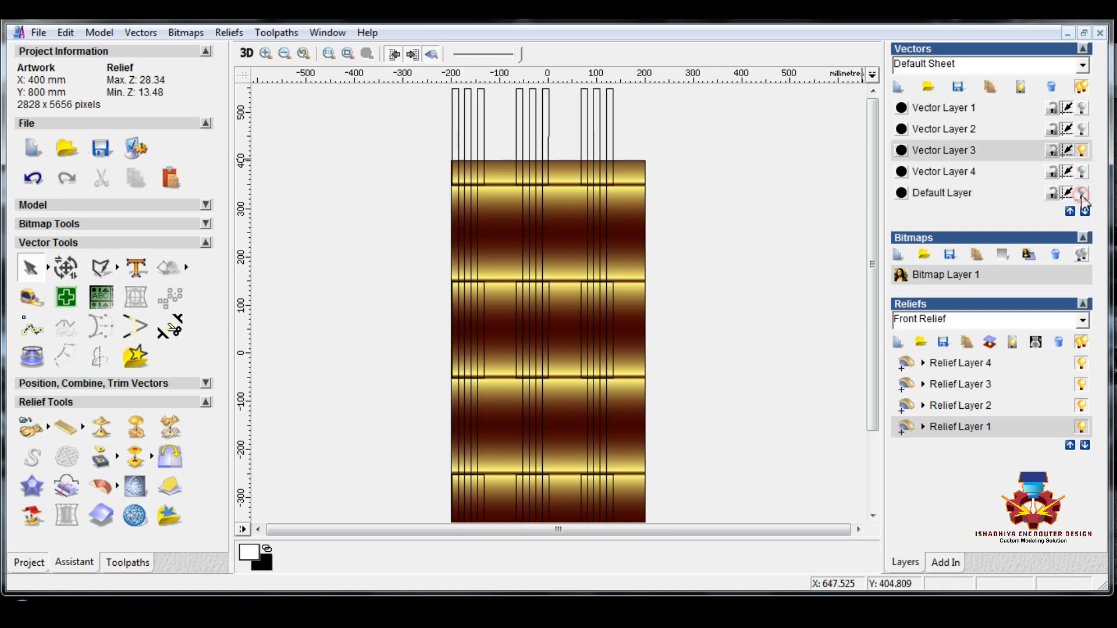
{"action": "left_click", "coordinate": [1082, 151]}
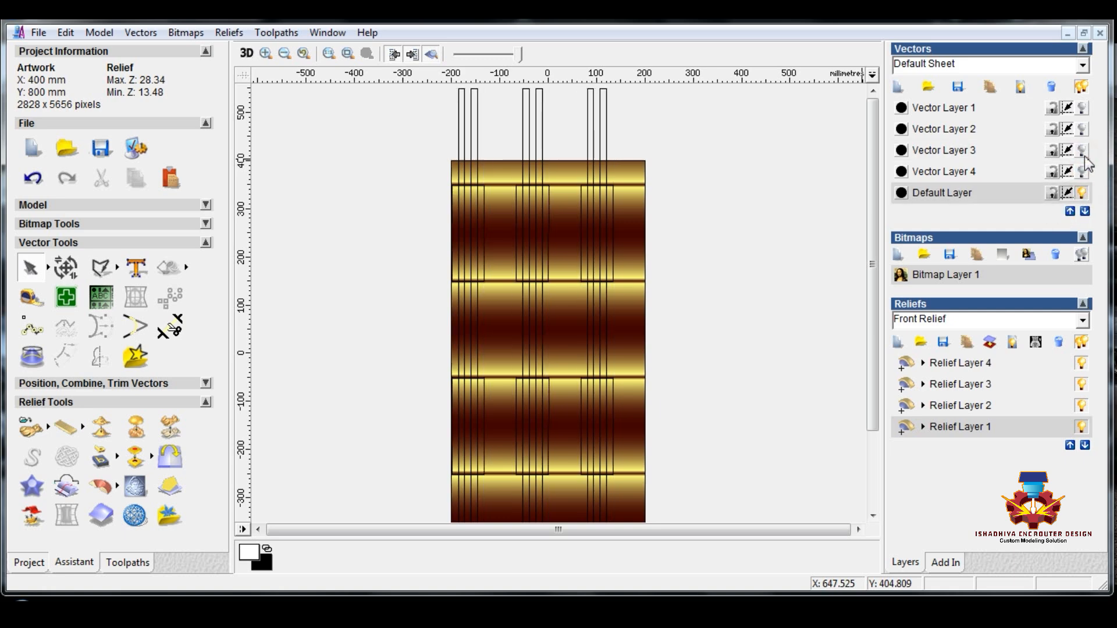
{"action": "left_click", "coordinate": [1083, 172]}
{"action": "left_click", "coordinate": [1084, 192]}
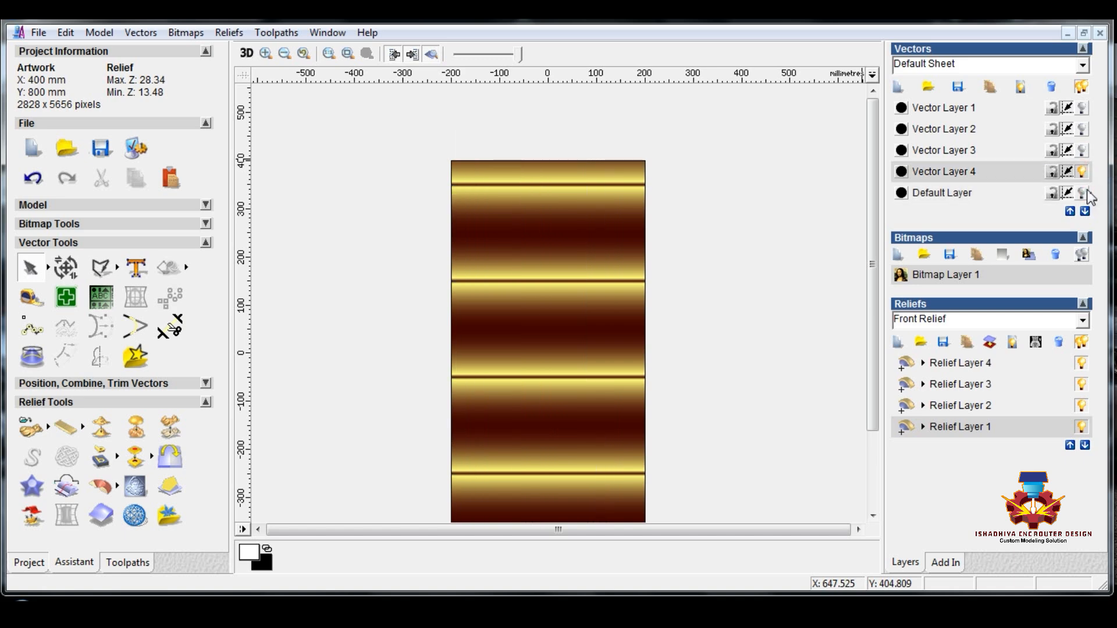
{"action": "left_click", "coordinate": [1051, 86]}
Cut the outer and middle strip group starting at Y 450 from Vector Layer 2, paste it onto a new vector layer and hide that layer.
{"action": "left_click", "coordinate": [1083, 129]}
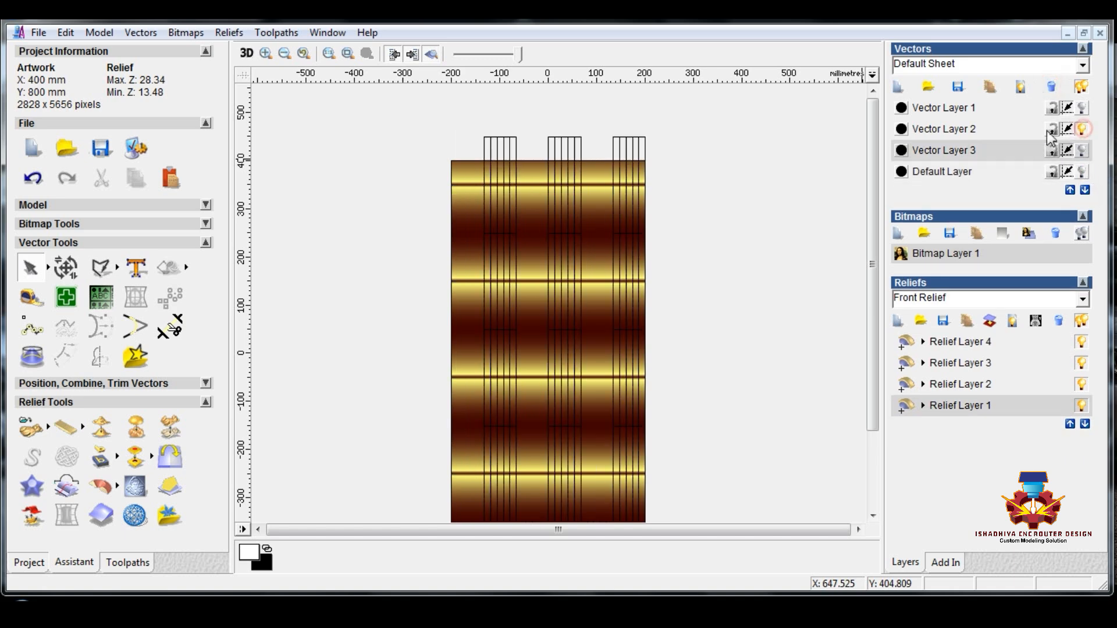
{"action": "left_click", "coordinate": [998, 129]}
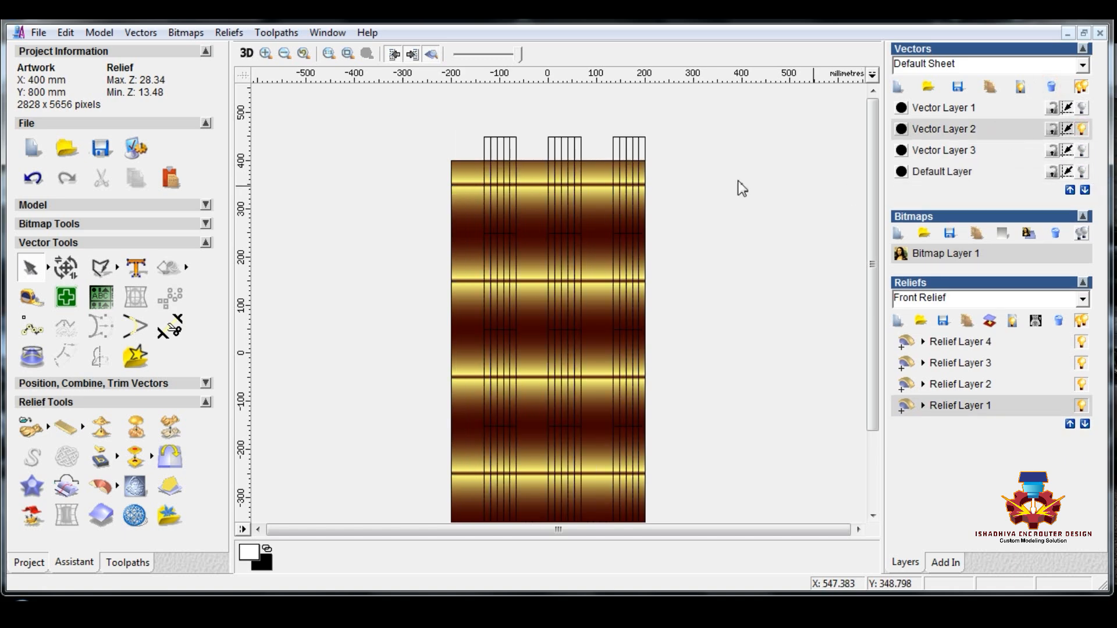
{"action": "left_click", "coordinate": [640, 138]}
{"action": "left_click", "coordinate": [652, 136]}
{"action": "left_click", "coordinate": [645, 138]}
{"action": "key", "text": "Delete"}
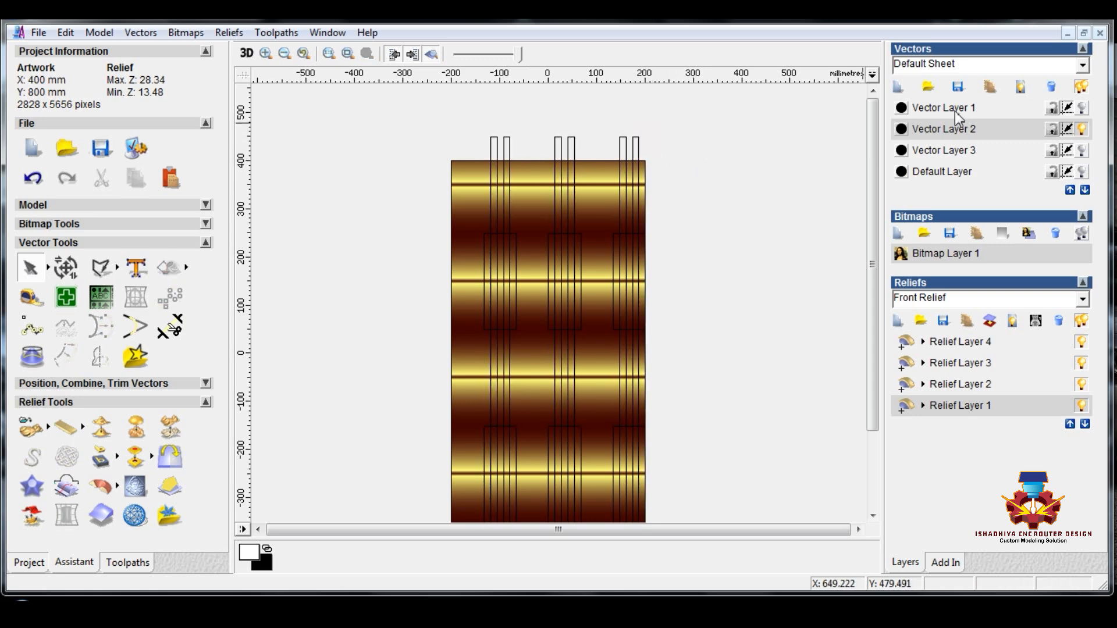
{"action": "left_click", "coordinate": [899, 88]}
{"action": "key", "text": "ctrl+v"}
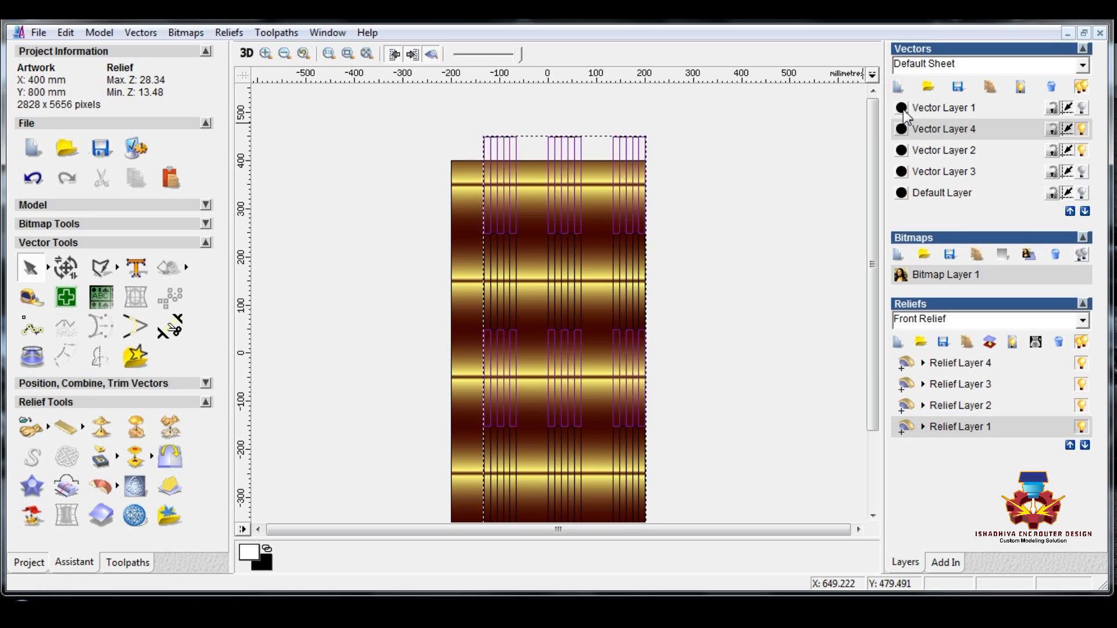
{"action": "left_click", "coordinate": [829, 139]}
{"action": "left_click", "coordinate": [1081, 128]}
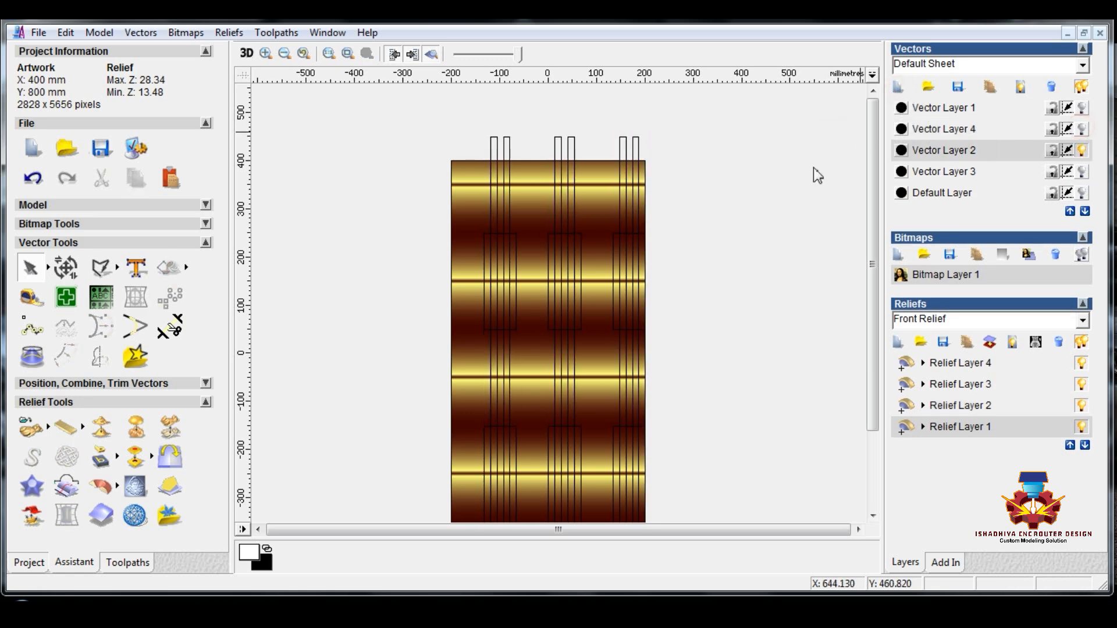
Try cutting the outer and middle strip group starting at Y 250 from Vector Layer 2, then paste it back.
{"action": "left_click", "coordinate": [701, 165]}
{"action": "left_click", "coordinate": [612, 233]}
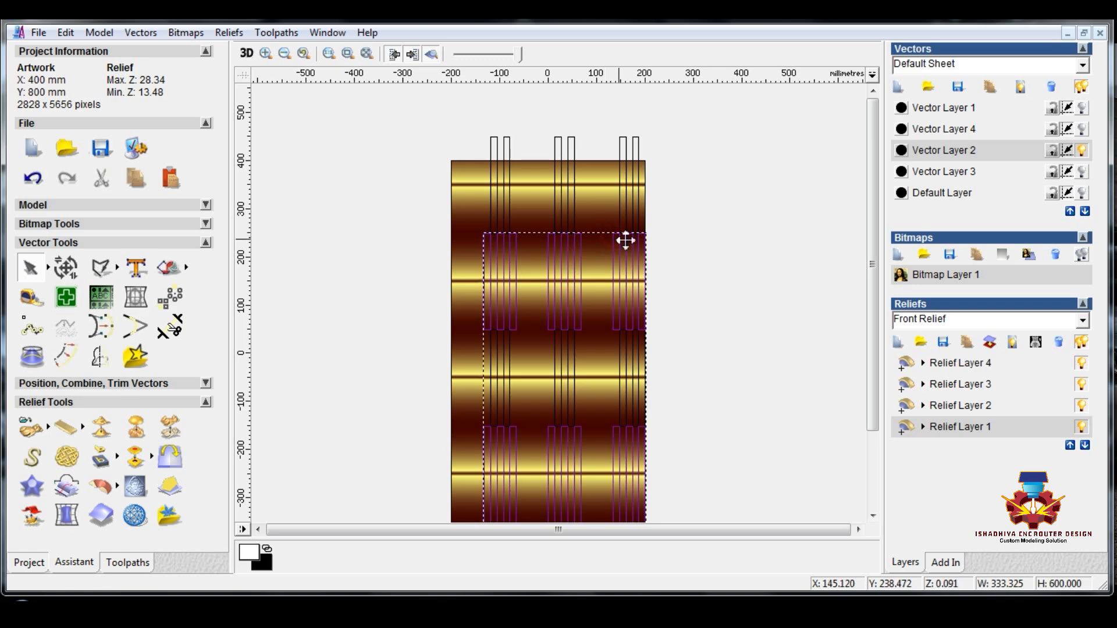
{"action": "left_click", "coordinate": [655, 245]}
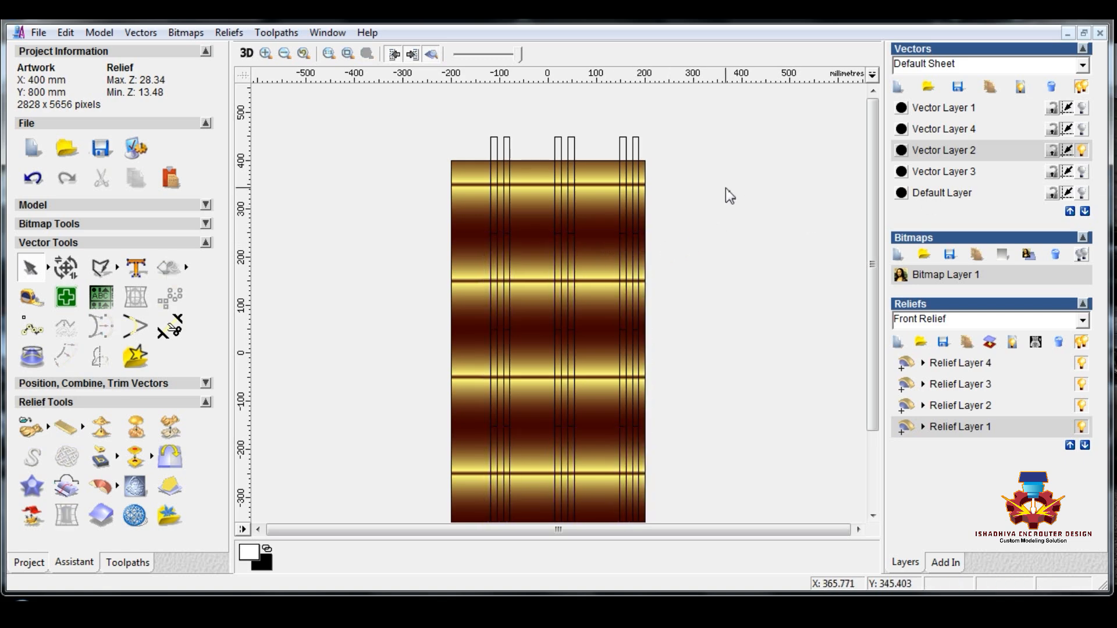
{"action": "key", "text": "ctrl+v"}
{"action": "left_click", "coordinate": [638, 179]}
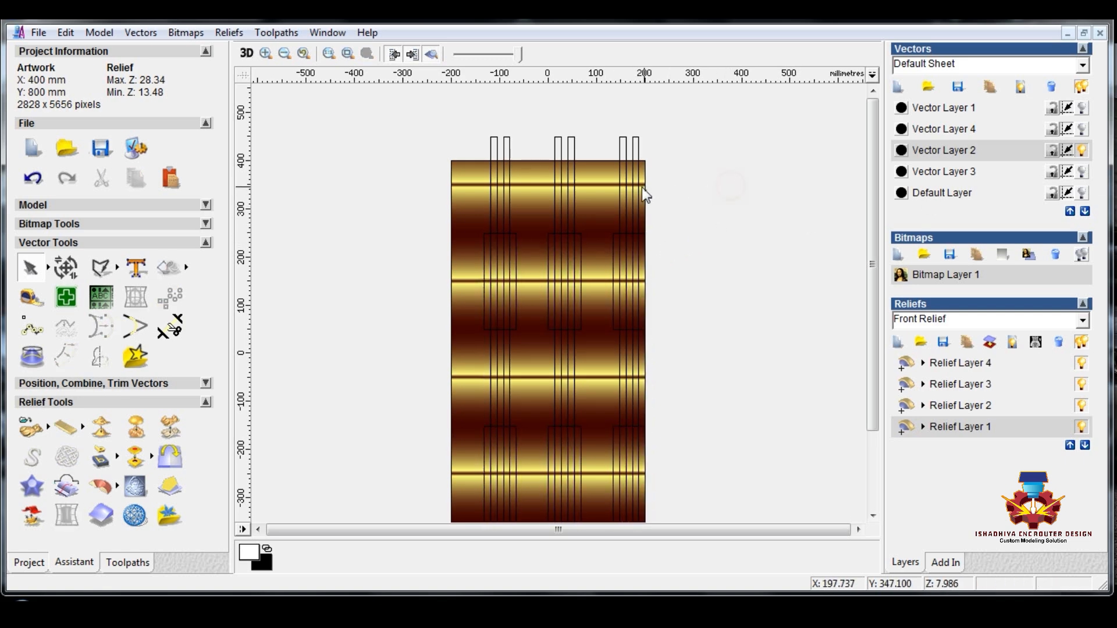
{"action": "left_click", "coordinate": [618, 221]}
{"action": "left_click", "coordinate": [676, 195]}
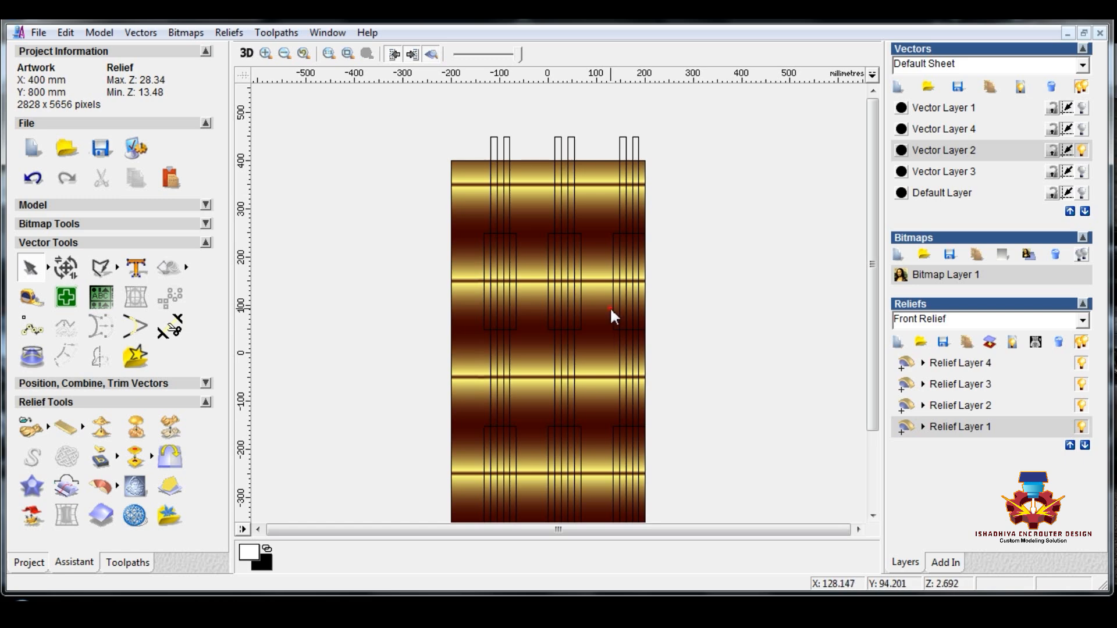
Cut the outer and middle strip group starting at Y 250 from Vector Layer 2, show Vector Layer 4 and paste the group onto a new layer.
{"action": "left_click", "coordinate": [612, 302]}
{"action": "key", "text": "Delete"}
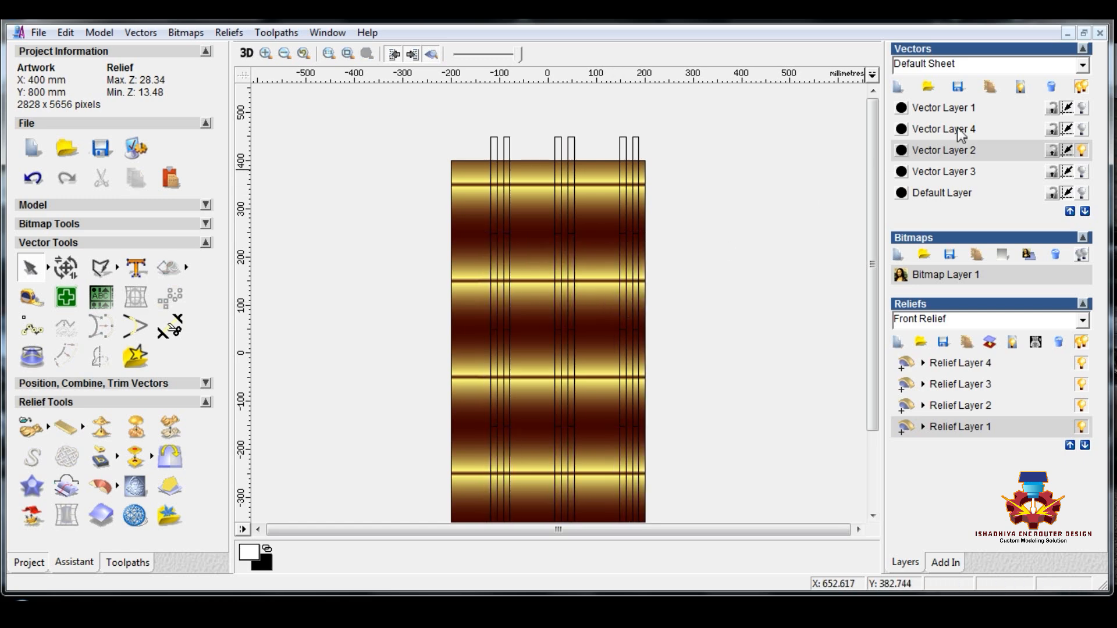
{"action": "left_click", "coordinate": [1080, 128]}
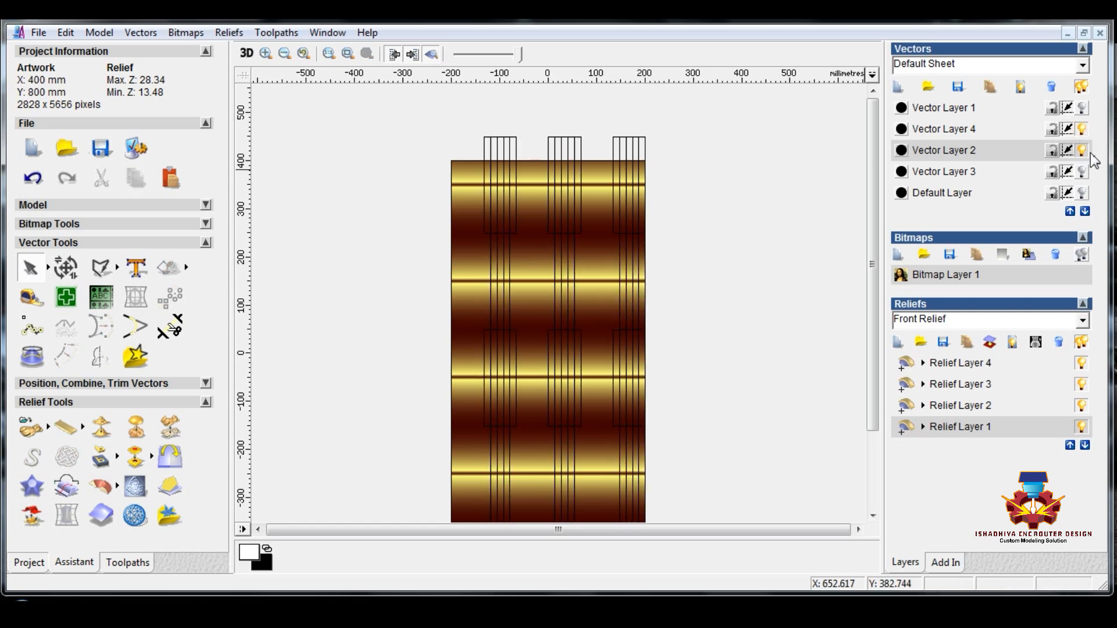
{"action": "left_click", "coordinate": [898, 87]}
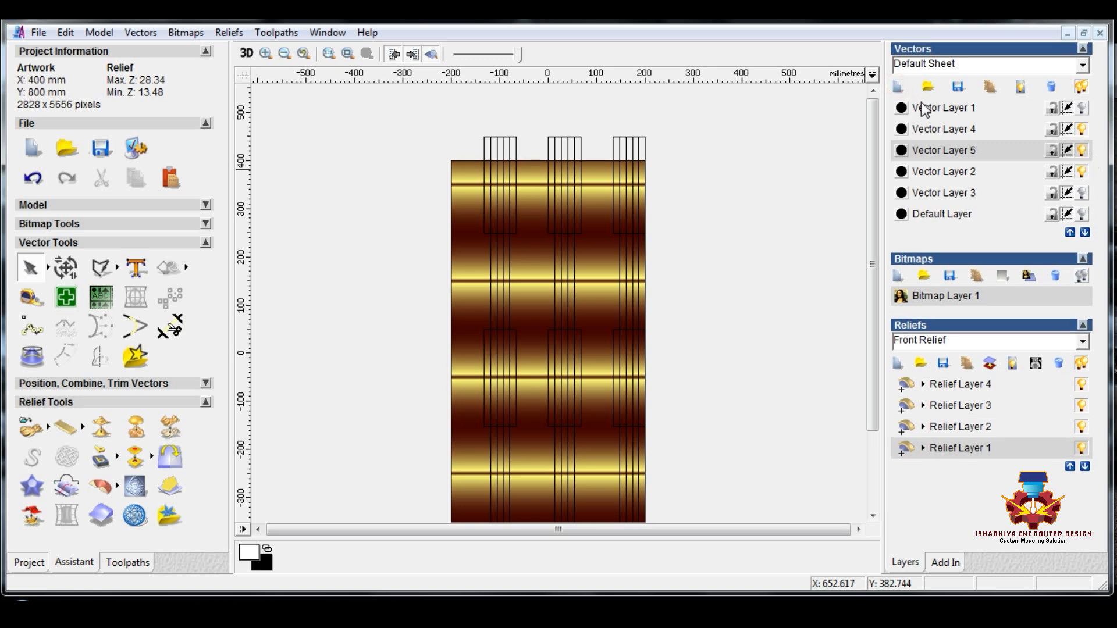
{"action": "key", "text": "ctrl+v"}
{"action": "left_click", "coordinate": [792, 131]}
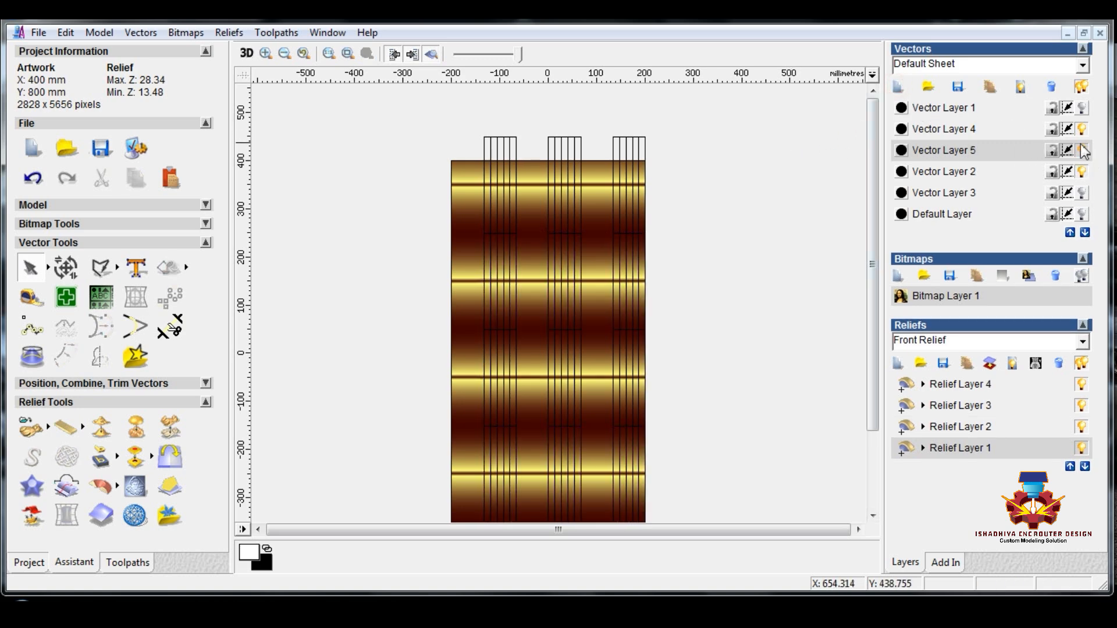
Hide Vector Layer 5 and Vector Layer 2, leaving only Vector Layer 4 shown.
{"action": "left_click", "coordinate": [1082, 155]}
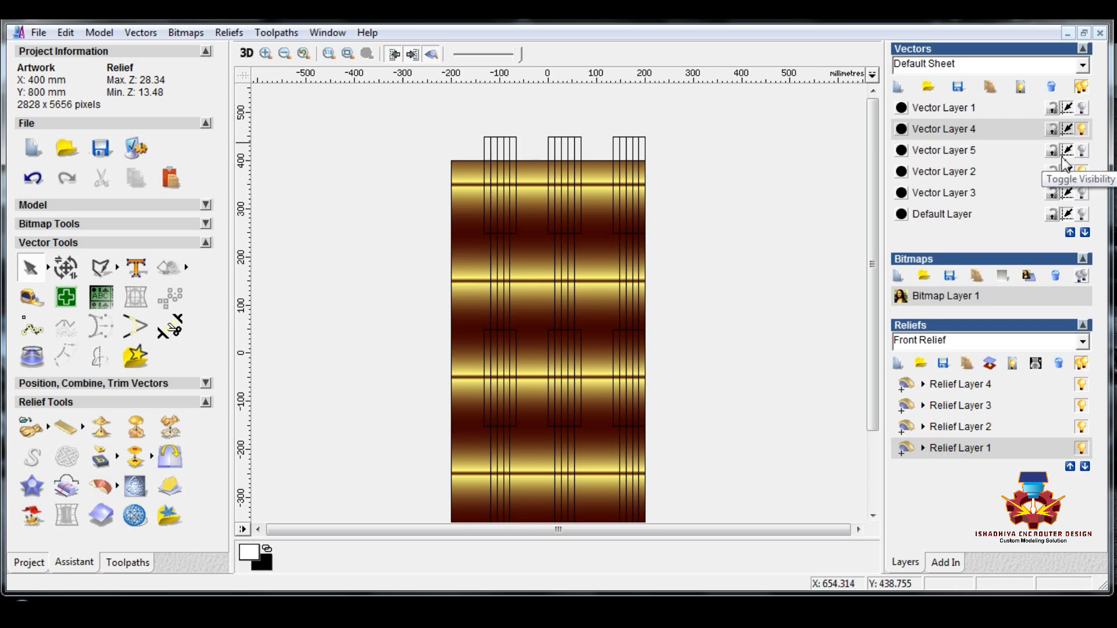
{"action": "left_click", "coordinate": [1080, 172]}
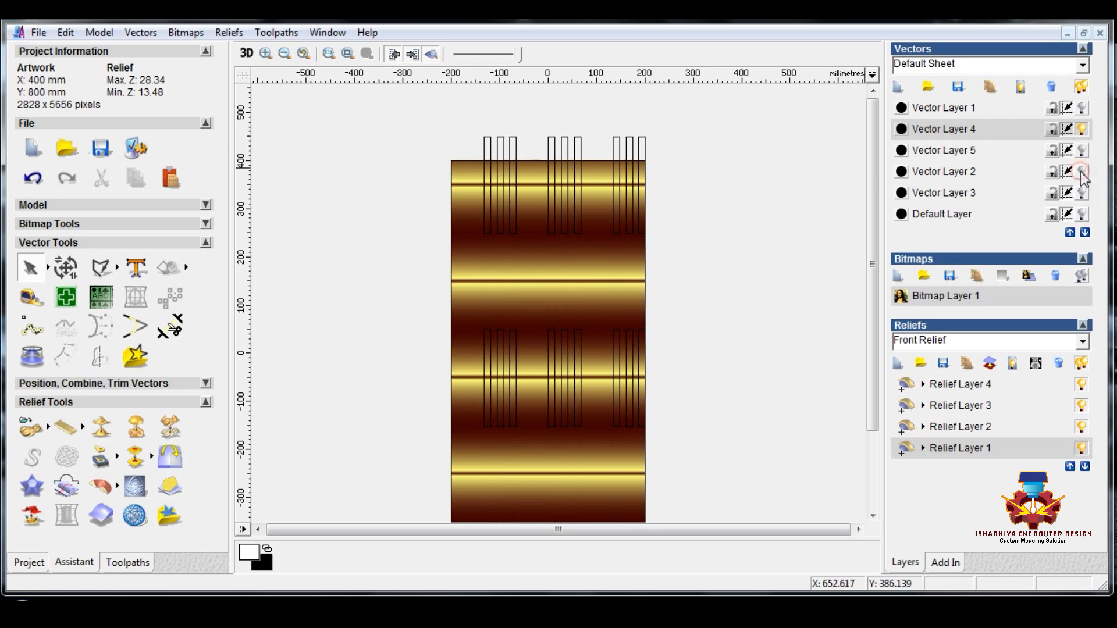
{"action": "left_click", "coordinate": [1080, 172]}
{"action": "left_click", "coordinate": [1081, 173]}
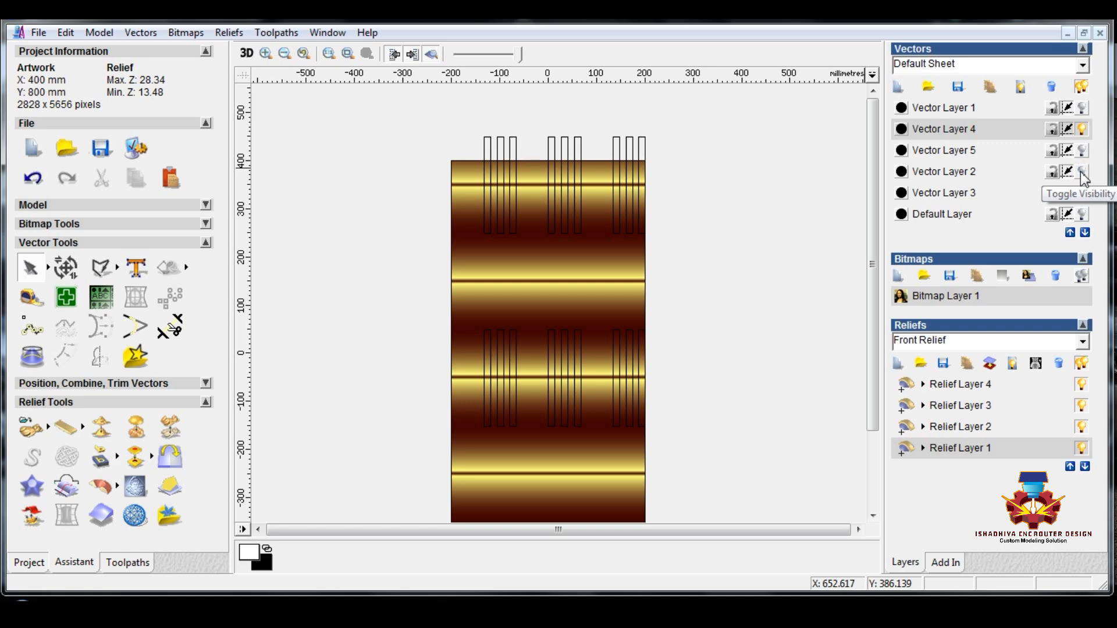
Show Vector Layer 2 and cut the in-between strip group that starts at Y 450 from it.
{"action": "left_click", "coordinate": [1081, 172]}
{"action": "left_click", "coordinate": [1081, 172]}
{"action": "left_click", "coordinate": [1080, 173]}
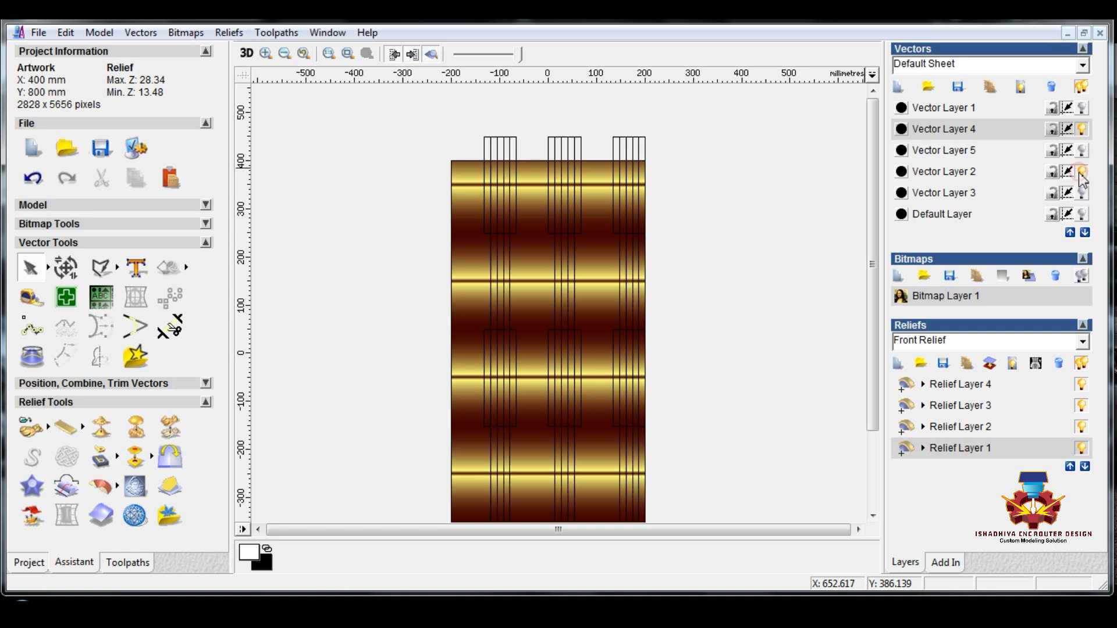
{"action": "left_click", "coordinate": [509, 445]}
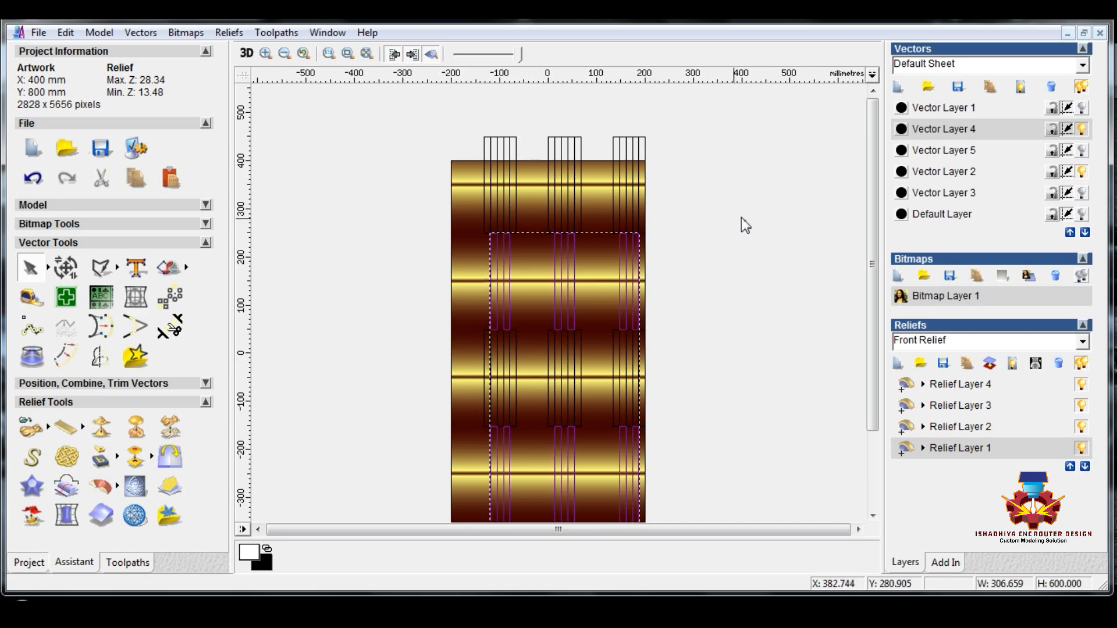
{"action": "scroll", "coordinate": [731, 209], "scroll_direction": "down", "scroll_amount": 2}
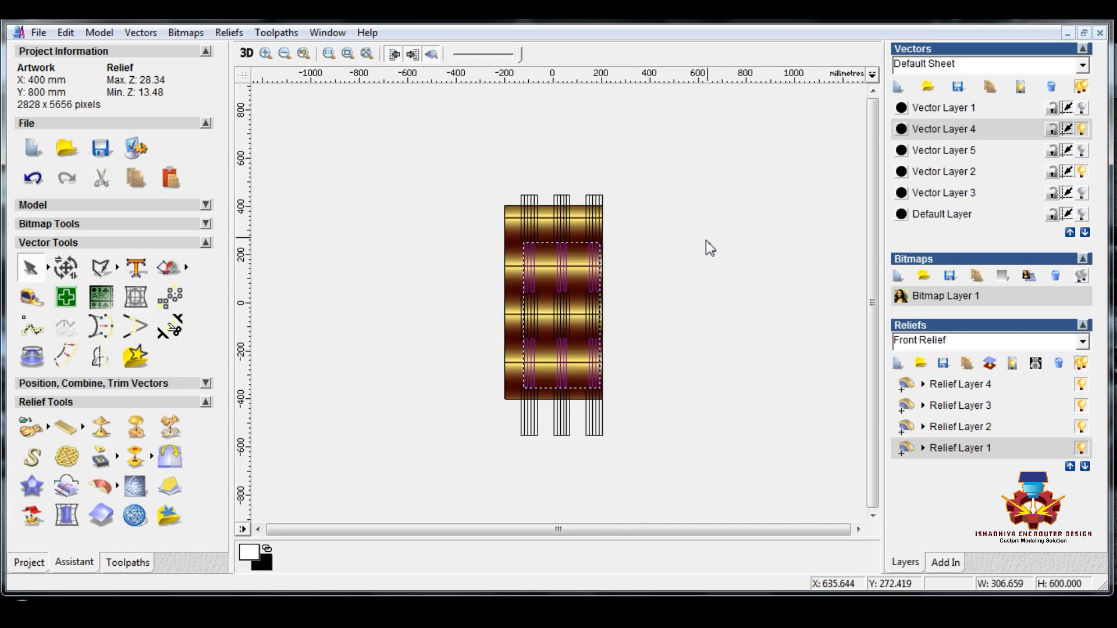
{"action": "scroll", "coordinate": [578, 401], "scroll_direction": "up", "scroll_amount": 4}
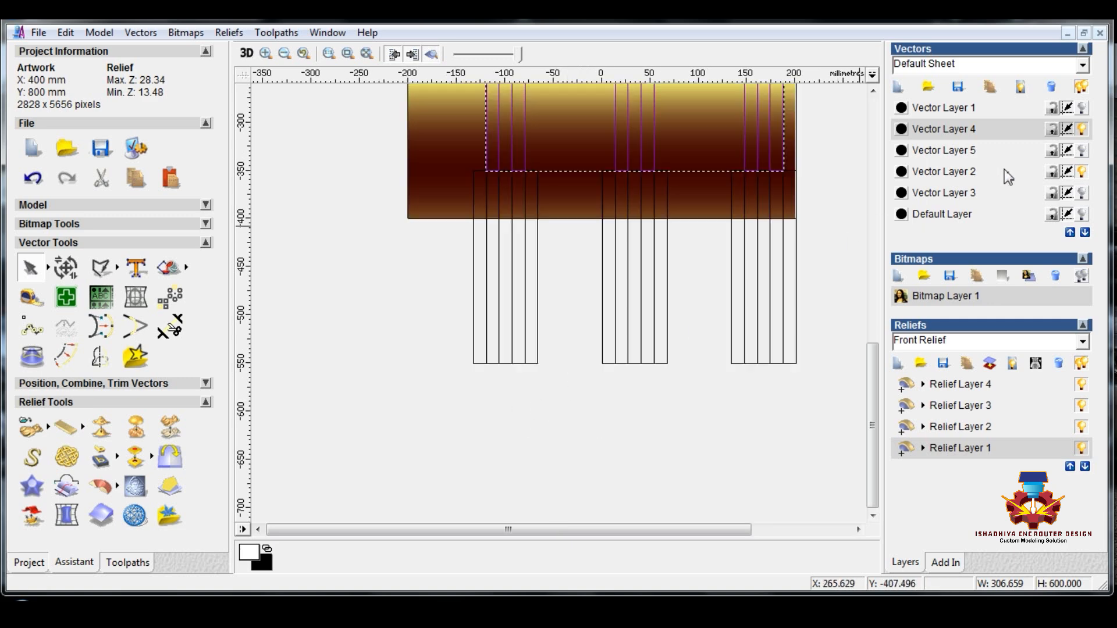
{"action": "left_click", "coordinate": [1080, 174]}
{"action": "left_click", "coordinate": [514, 426]}
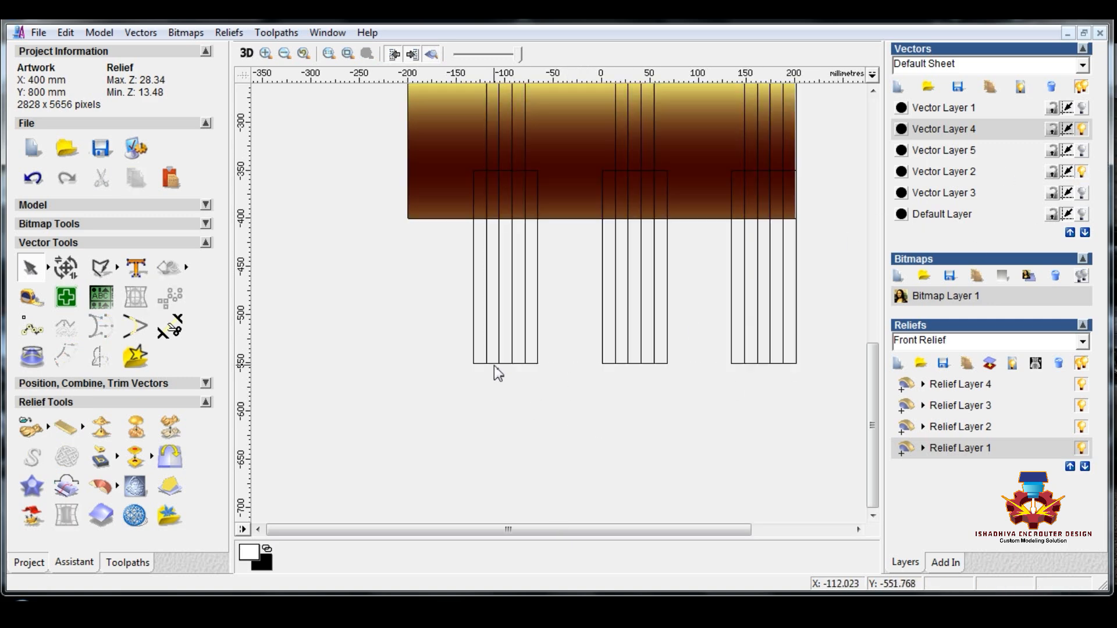
{"action": "left_click", "coordinate": [494, 364]}
{"action": "left_click", "coordinate": [535, 418]}
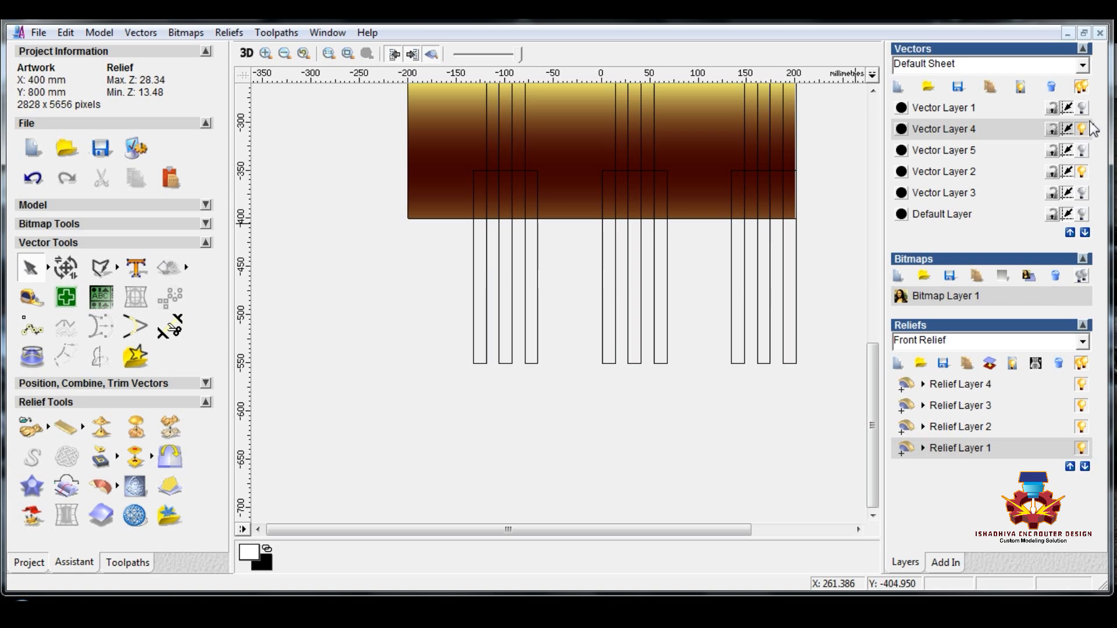
Hide Vector Layers 2 and 4, show Vector Layer 5 and paste the cut strip group onto it.
{"action": "left_click", "coordinate": [1082, 172]}
{"action": "left_click", "coordinate": [1082, 128]}
{"action": "left_click", "coordinate": [944, 150]}
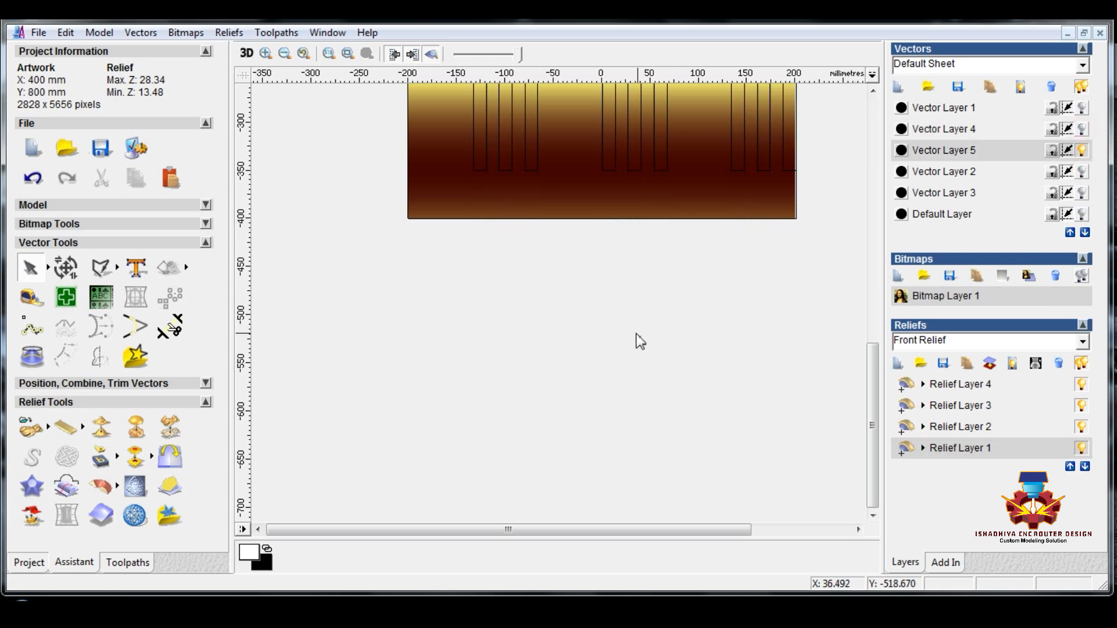
{"action": "scroll", "coordinate": [637, 340], "scroll_direction": "down", "scroll_amount": 1}
{"action": "left_click", "coordinate": [608, 367]}
{"action": "scroll", "coordinate": [723, 315], "scroll_direction": "down", "scroll_amount": 1}
{"action": "left_click", "coordinate": [724, 308]}
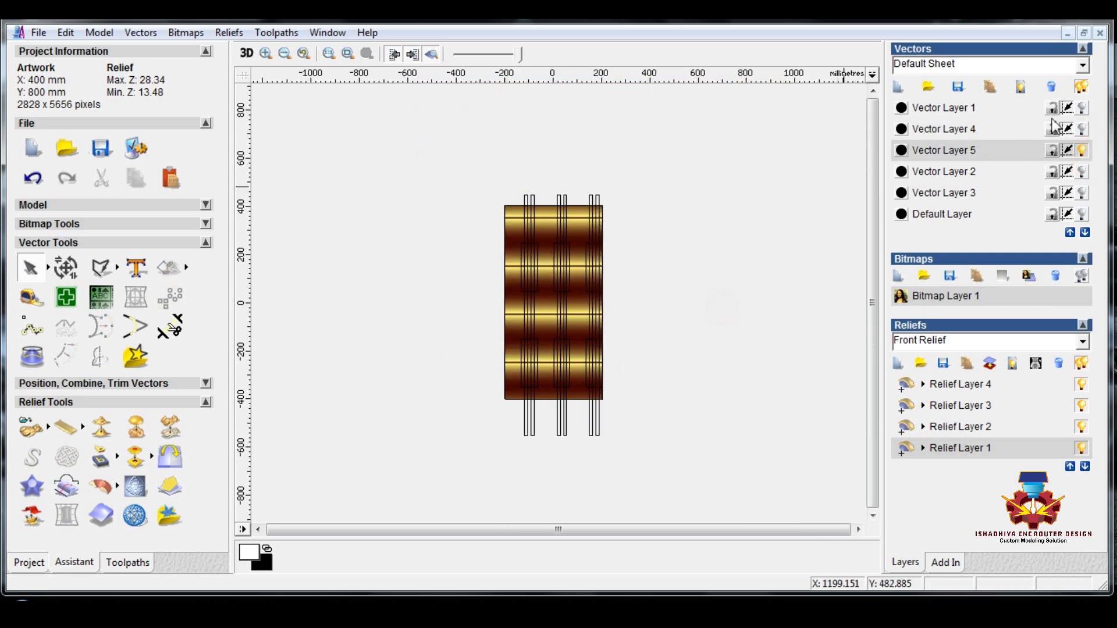
Examine the strips on Vector Layers 2 and 5 by toggling layer visibility, leaving only Vector Layer 5 shown.
{"action": "left_click", "coordinate": [1081, 171]}
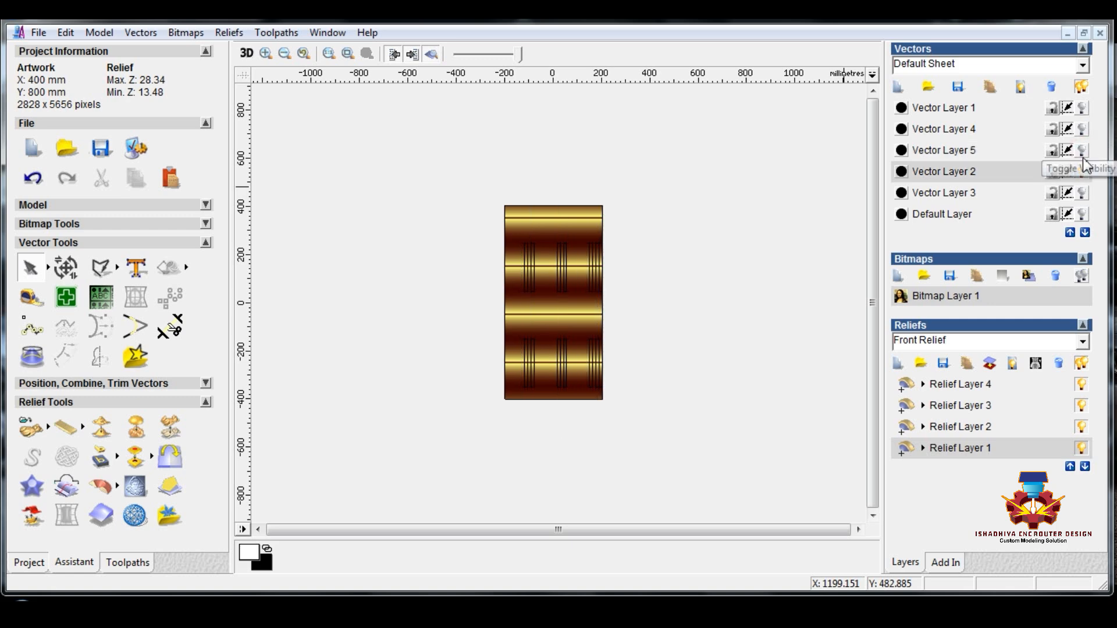
{"action": "left_click", "coordinate": [1083, 171]}
{"action": "left_click", "coordinate": [1083, 151]}
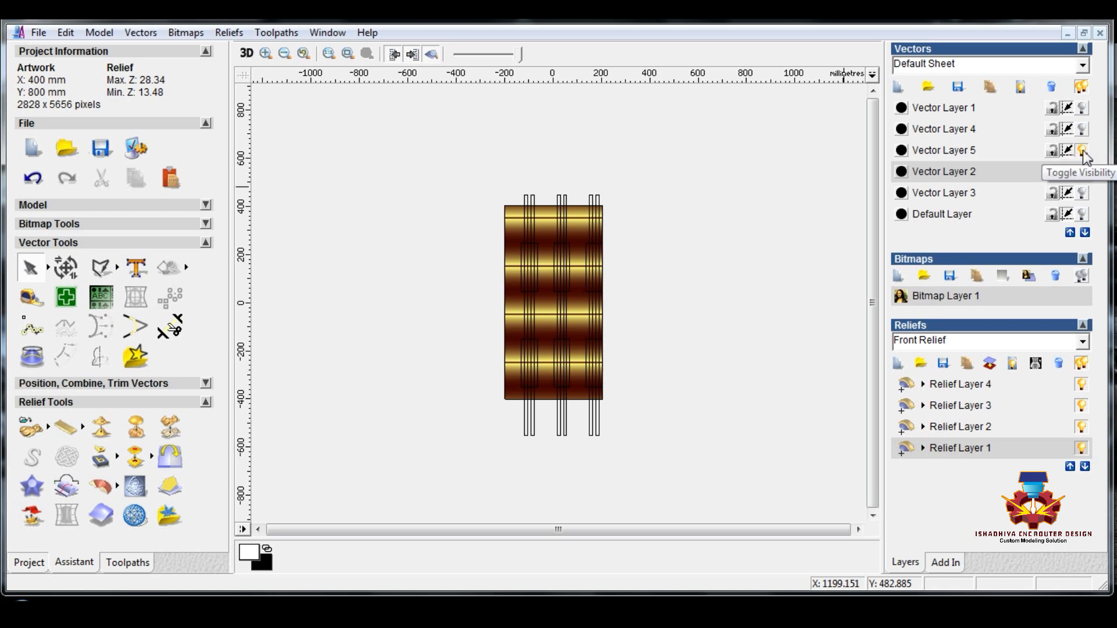
{"action": "left_click", "coordinate": [1082, 172]}
{"action": "scroll", "coordinate": [522, 240], "scroll_direction": "up", "scroll_amount": 5}
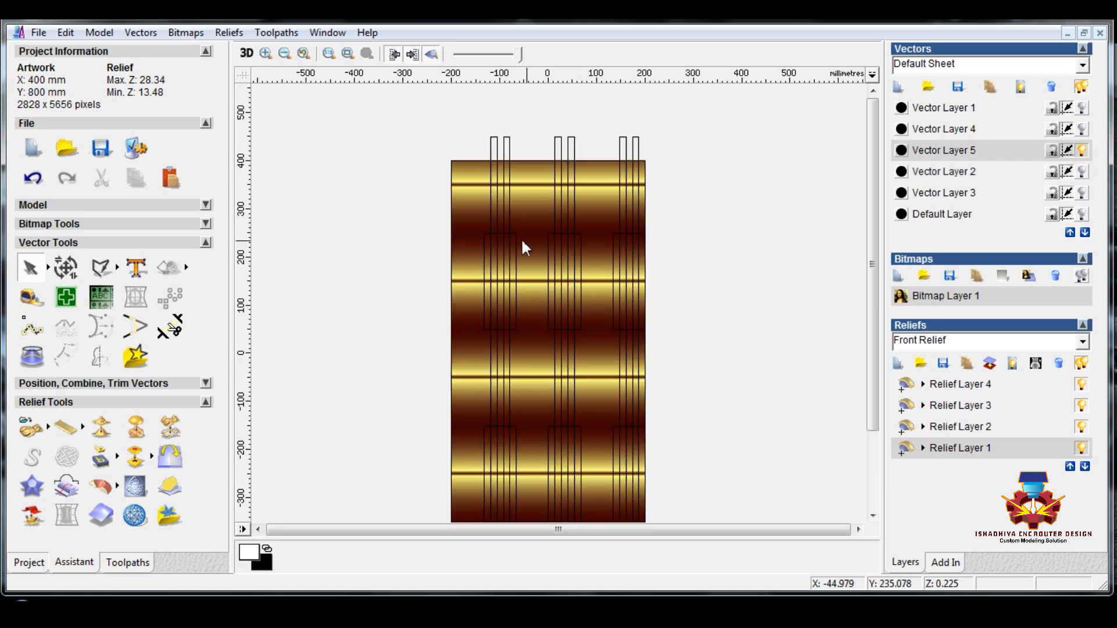
{"action": "left_click", "coordinate": [487, 309]}
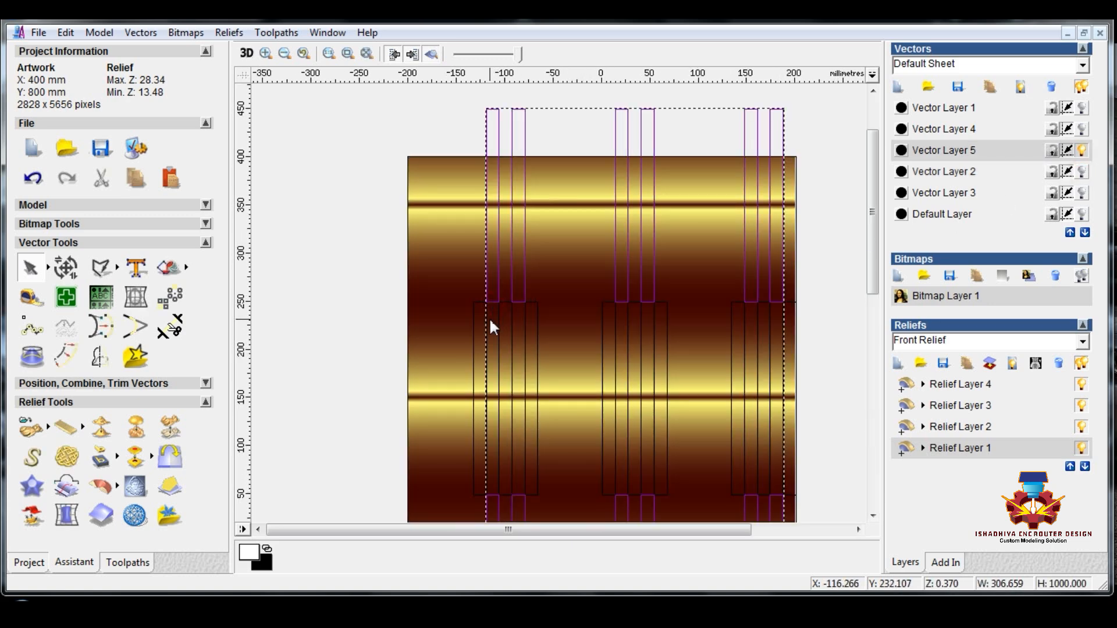
{"action": "double_click", "coordinate": [489, 317]}
{"action": "key", "text": "Escape"}
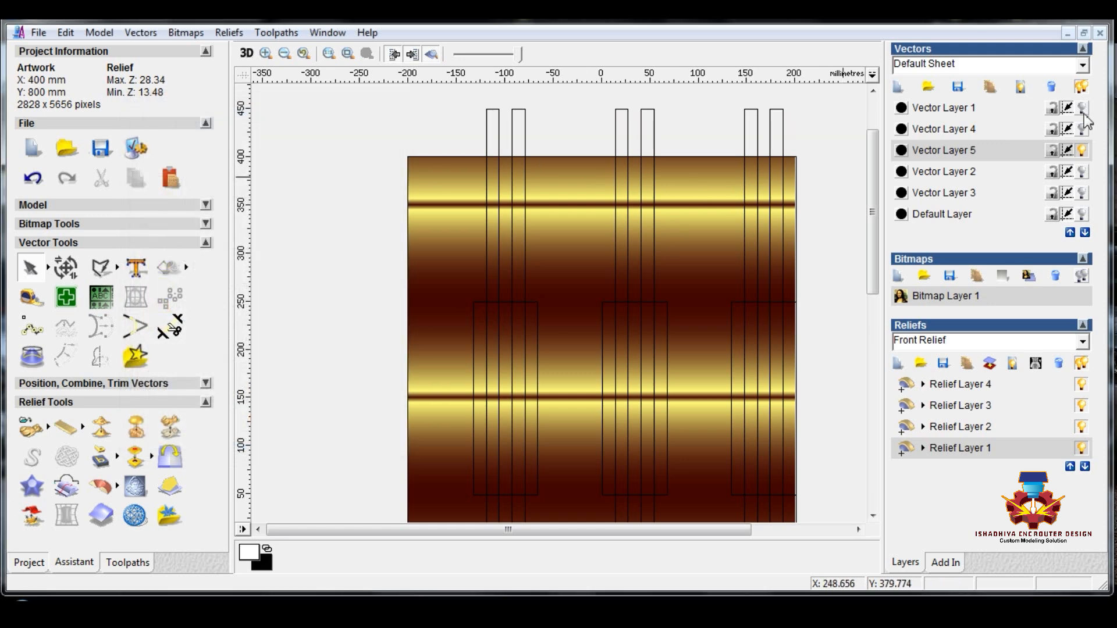
{"action": "left_click", "coordinate": [1082, 108]}
{"action": "left_click", "coordinate": [1082, 150]}
{"action": "left_click", "coordinate": [1082, 108]}
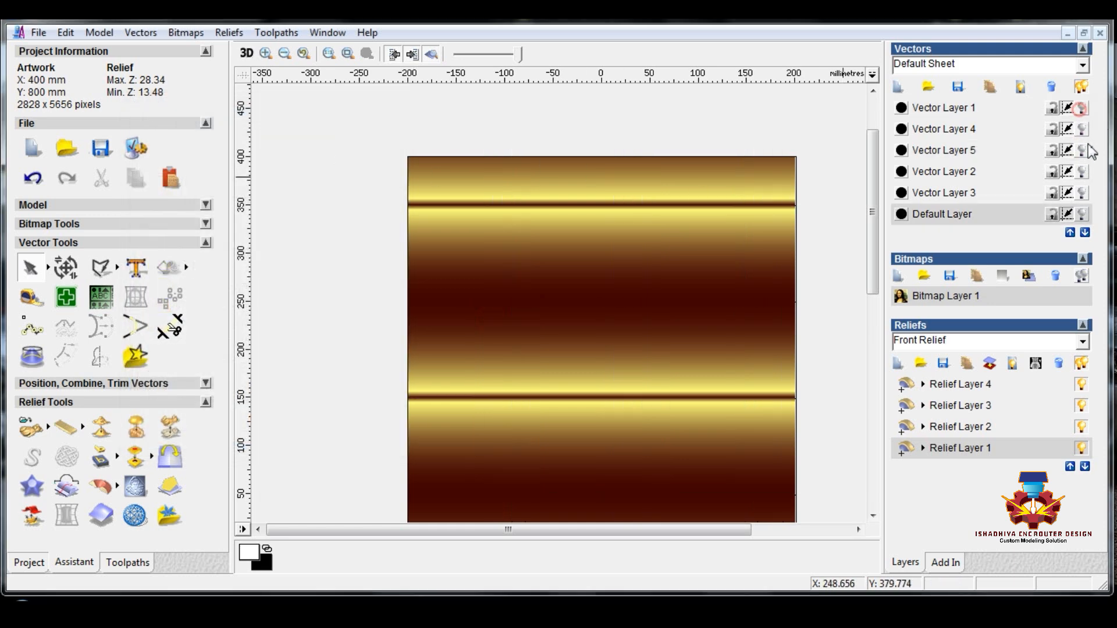
{"action": "left_click", "coordinate": [1081, 171]}
{"action": "left_click", "coordinate": [1083, 150]}
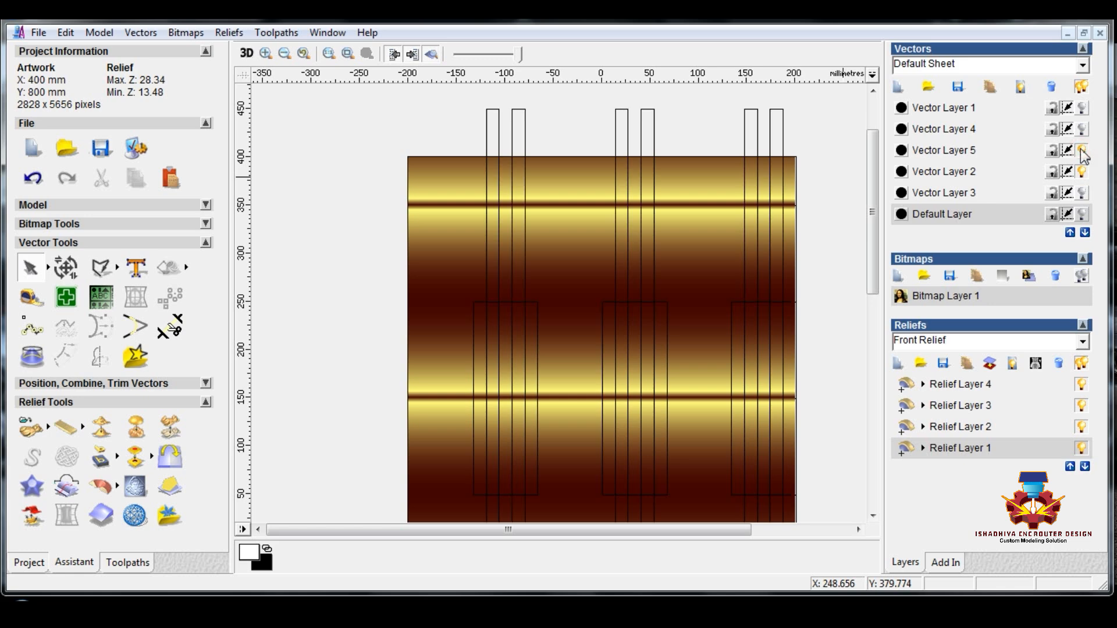
{"action": "left_click", "coordinate": [1082, 171]}
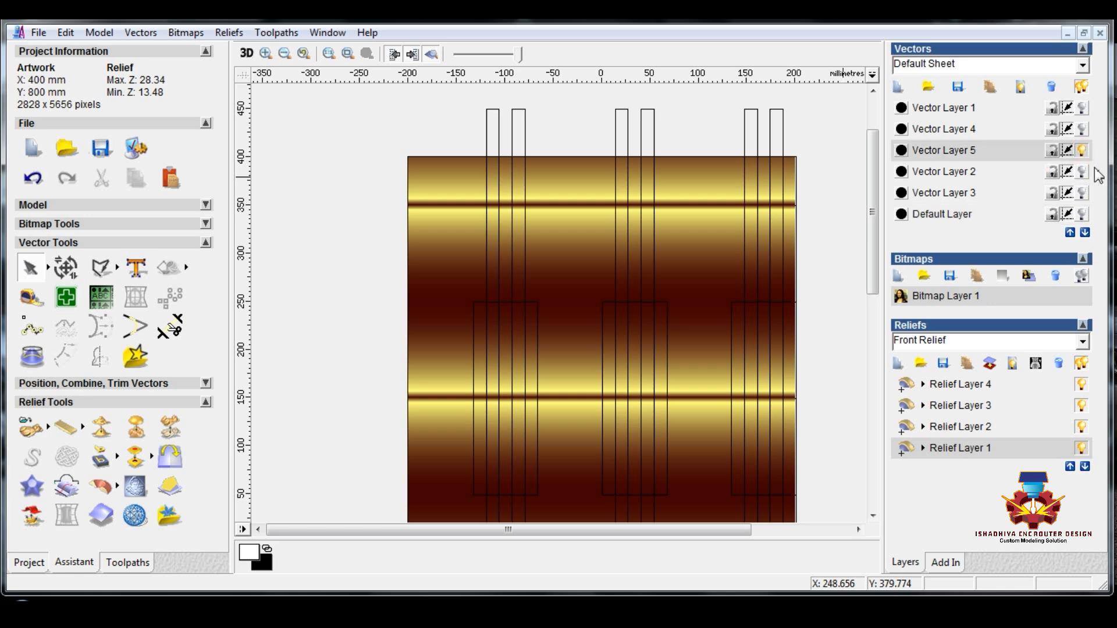
Cut the in-between strip group starting at Y 250 from Vector Layer 2 and paste it onto Vector Layer 4, hiding Vector Layers 2 and 5.
{"action": "left_click", "coordinate": [1082, 129]}
{"action": "left_click", "coordinate": [1082, 150]}
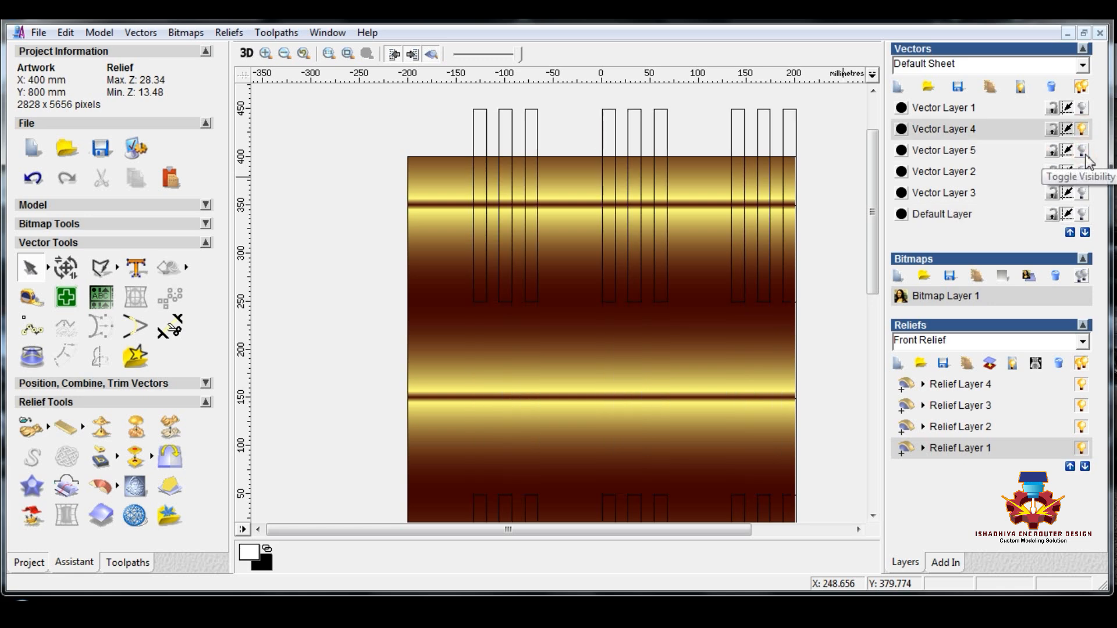
{"action": "left_click", "coordinate": [1082, 172]}
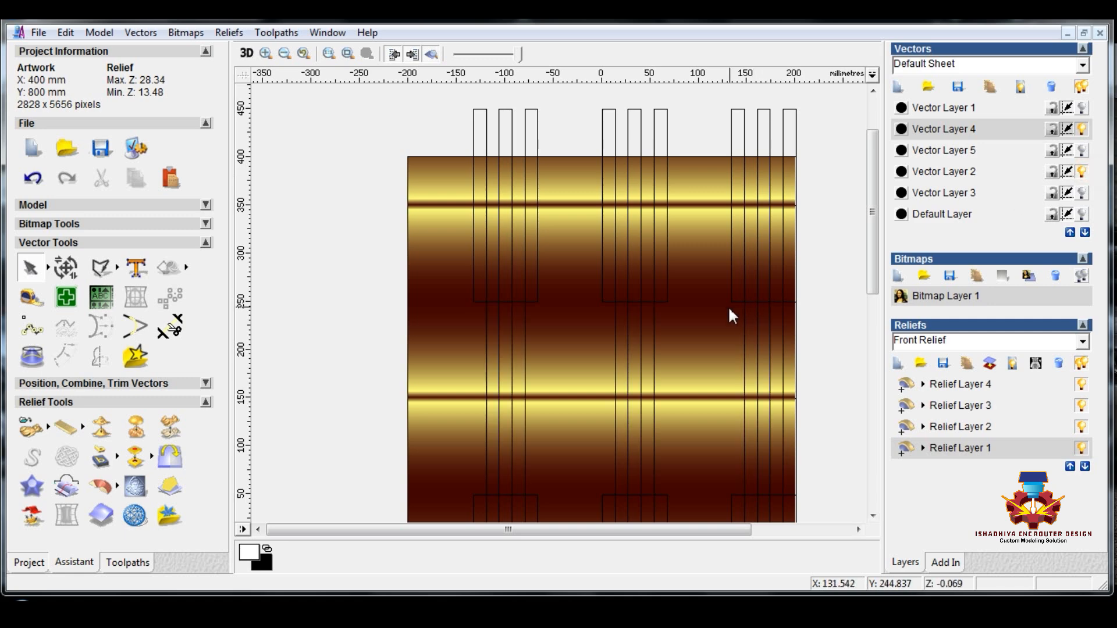
{"action": "left_click", "coordinate": [1082, 129]}
{"action": "left_click", "coordinate": [765, 326]}
{"action": "key", "text": "Delete"}
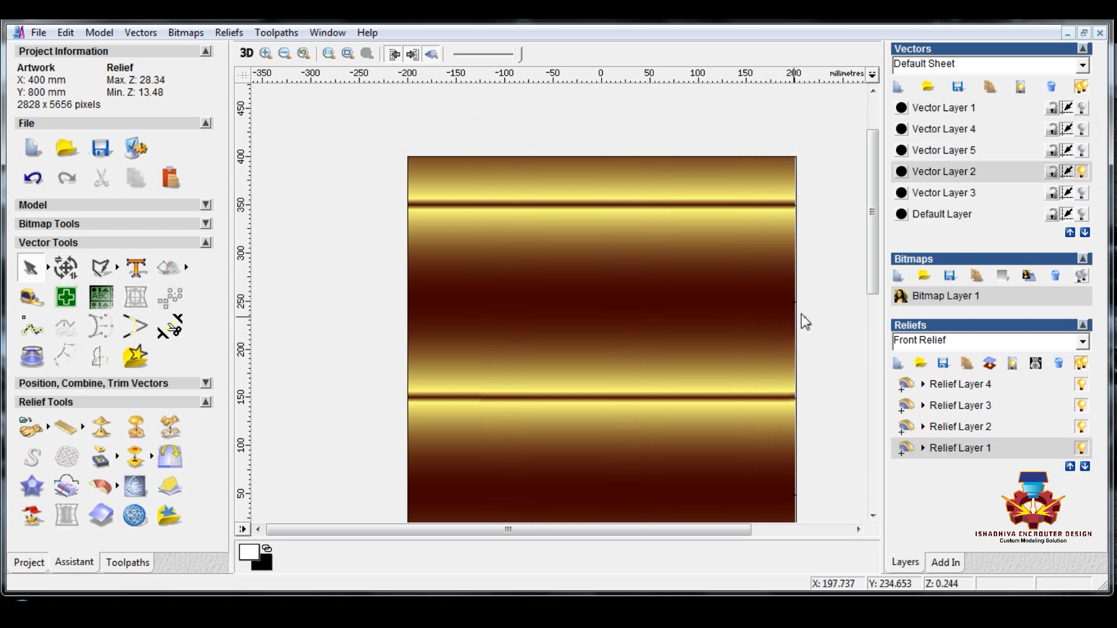
{"action": "left_click", "coordinate": [1082, 128]}
{"action": "left_click", "coordinate": [970, 129]}
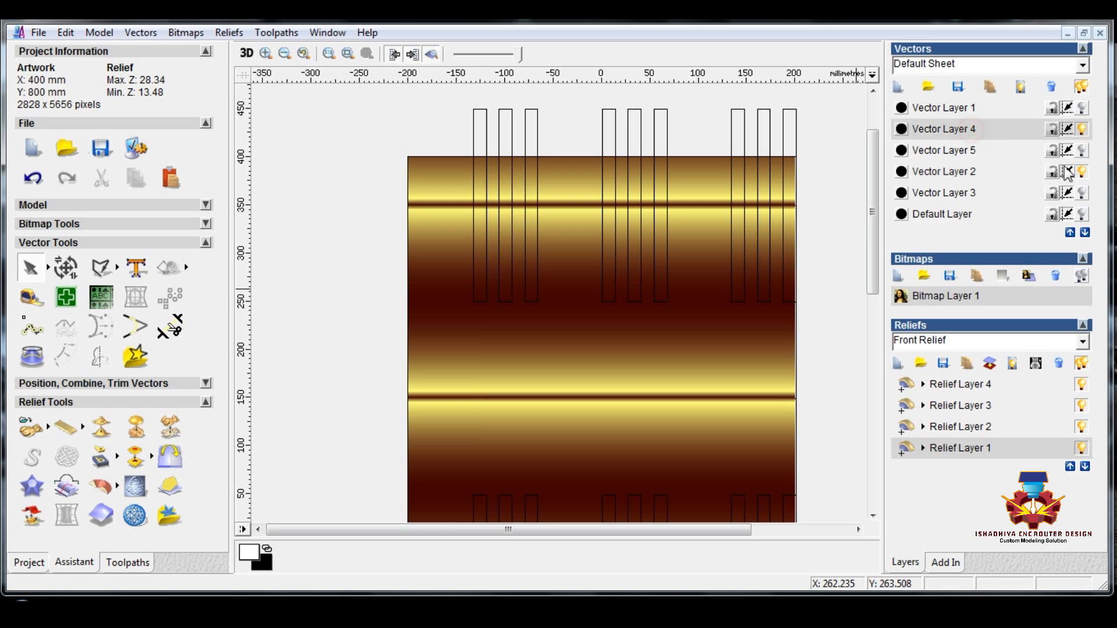
{"action": "key", "text": "ctrl+z"}
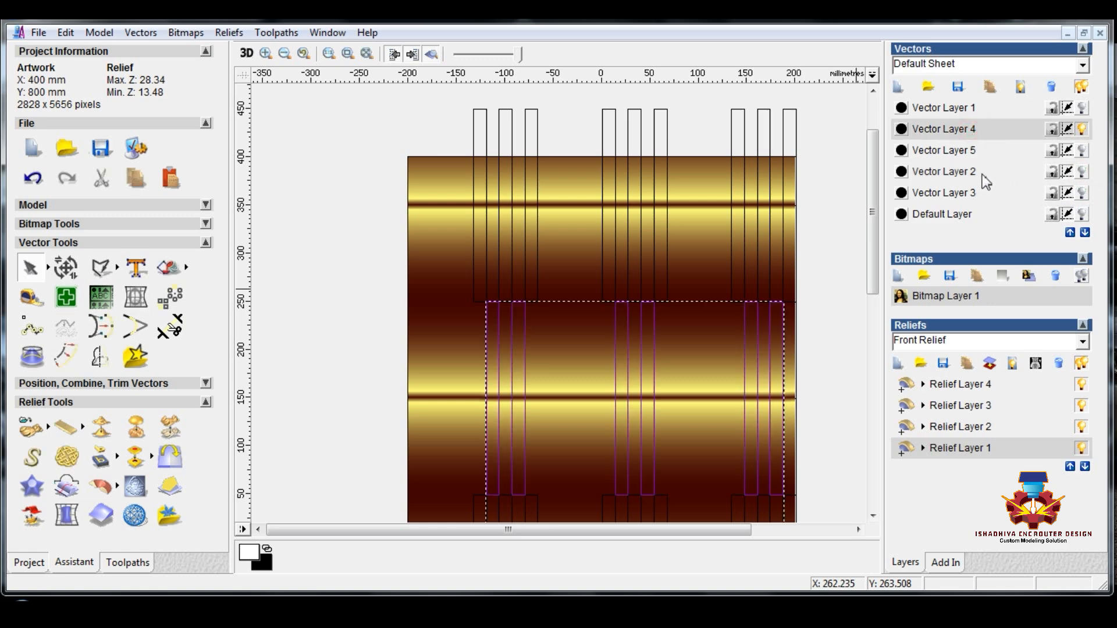
Delete the emptied Vector Layer 2.
{"action": "left_click", "coordinate": [980, 172]}
{"action": "left_click", "coordinate": [1082, 171]}
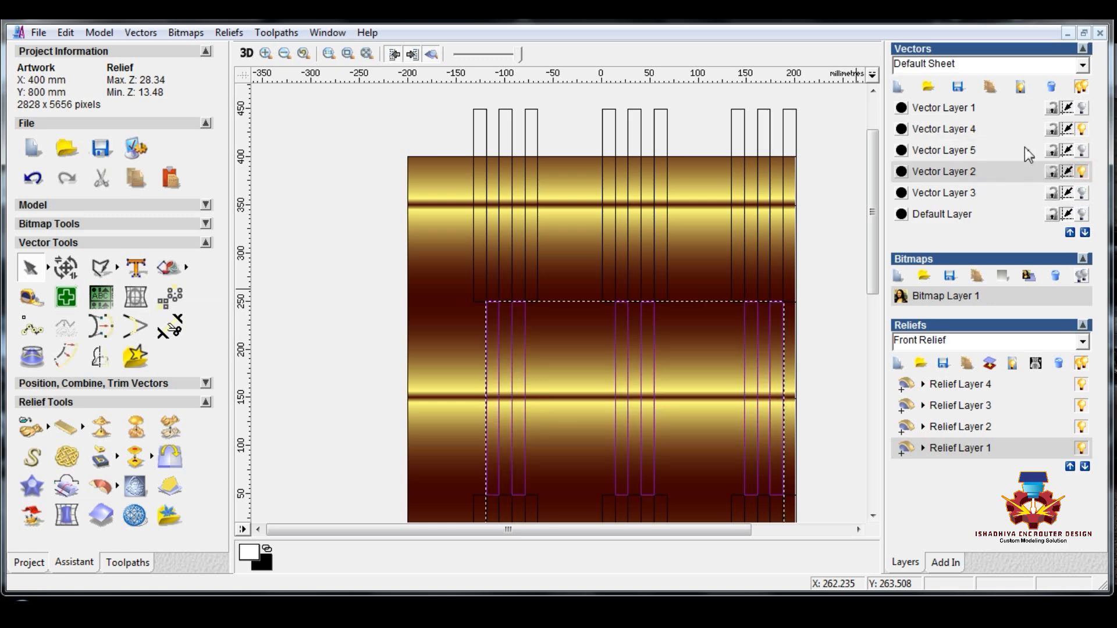
{"action": "left_click", "coordinate": [1049, 92]}
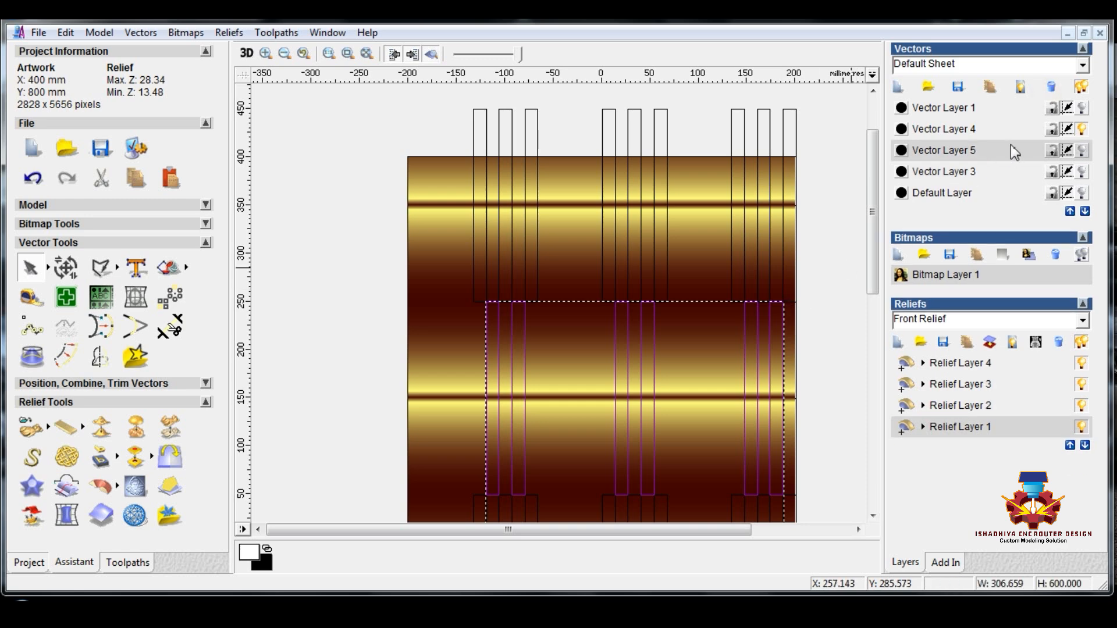
Show Vector Layers 5 and 3 together with Vector Layer 4 to check the combined strip pattern, and hide both again.
{"action": "left_click", "coordinate": [1083, 150]}
{"action": "left_click", "coordinate": [1081, 172]}
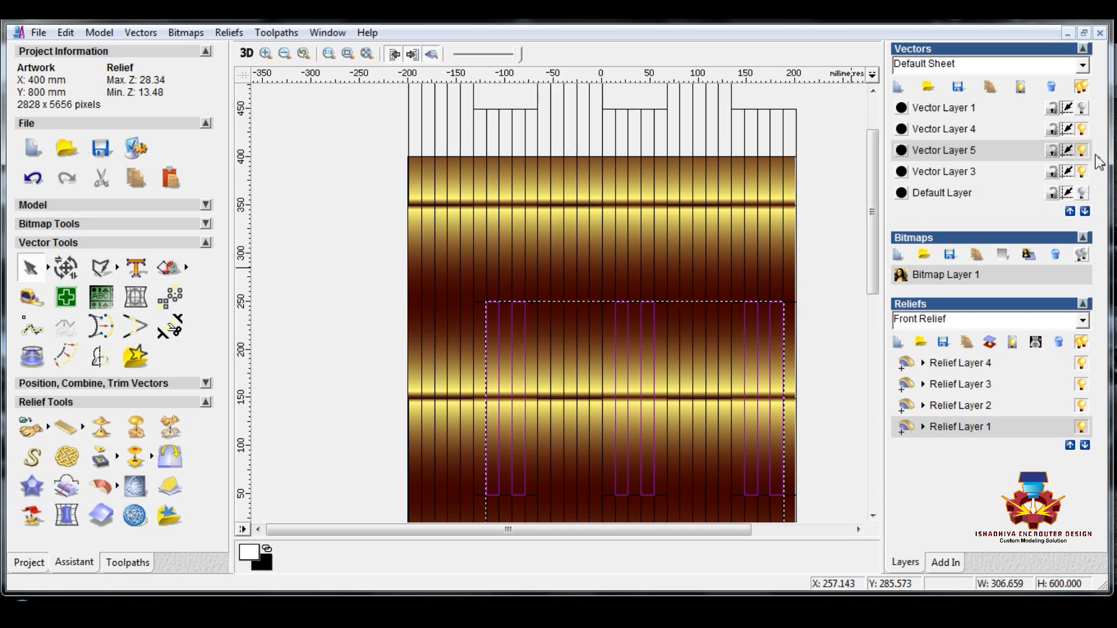
{"action": "left_click", "coordinate": [1083, 151]}
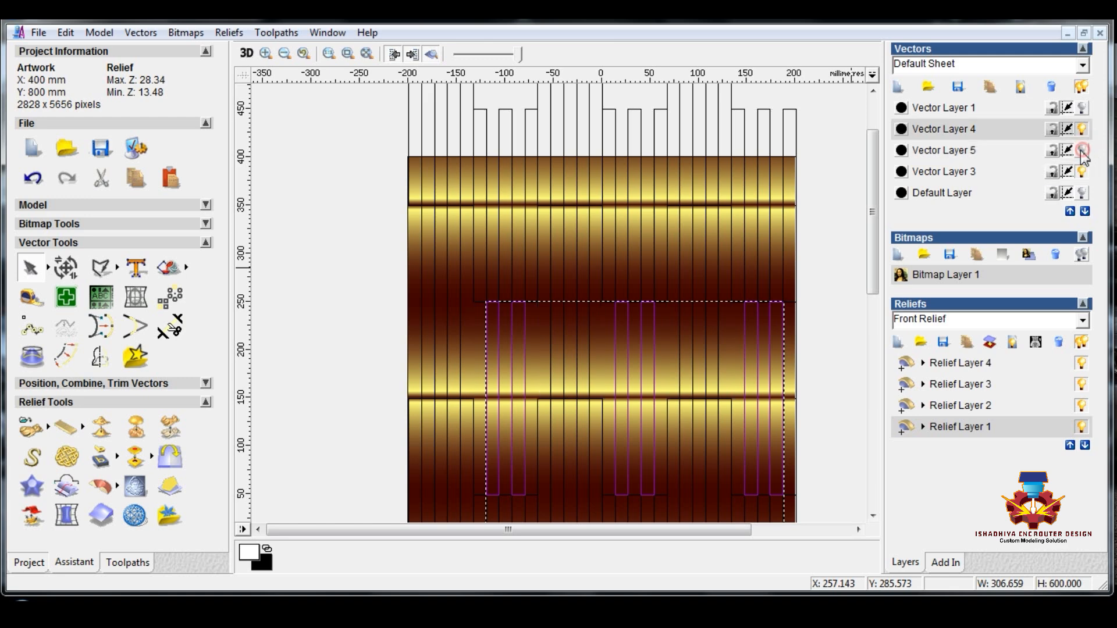
{"action": "left_click", "coordinate": [1081, 173]}
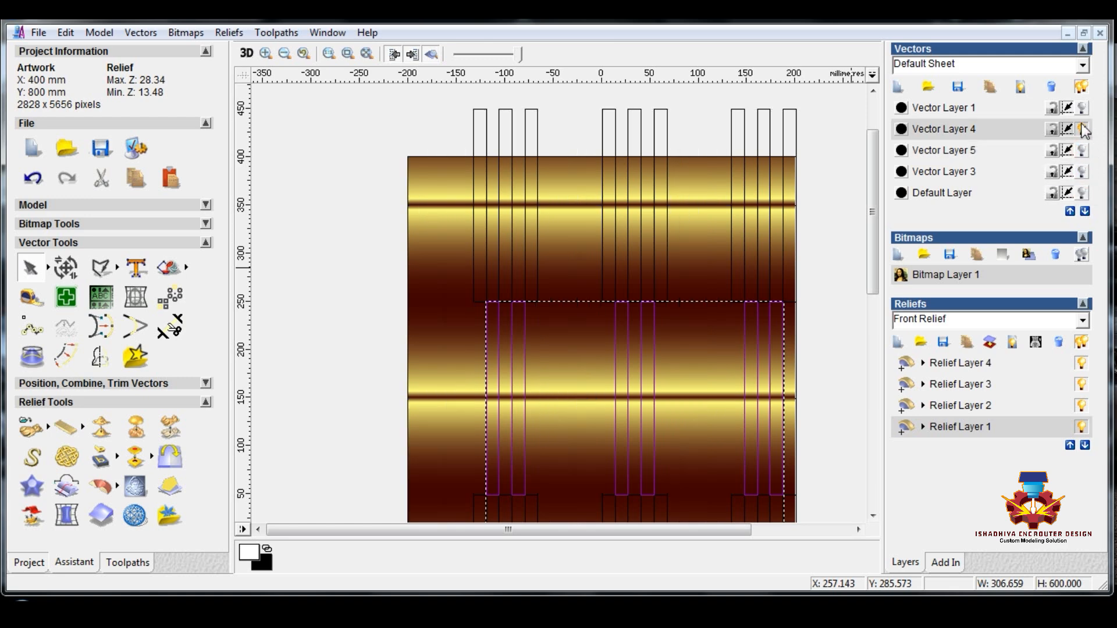
{"action": "left_click", "coordinate": [1083, 129]}
{"action": "scroll", "coordinate": [714, 240], "scroll_direction": "down", "scroll_amount": 2}
{"action": "left_click", "coordinate": [747, 232]}
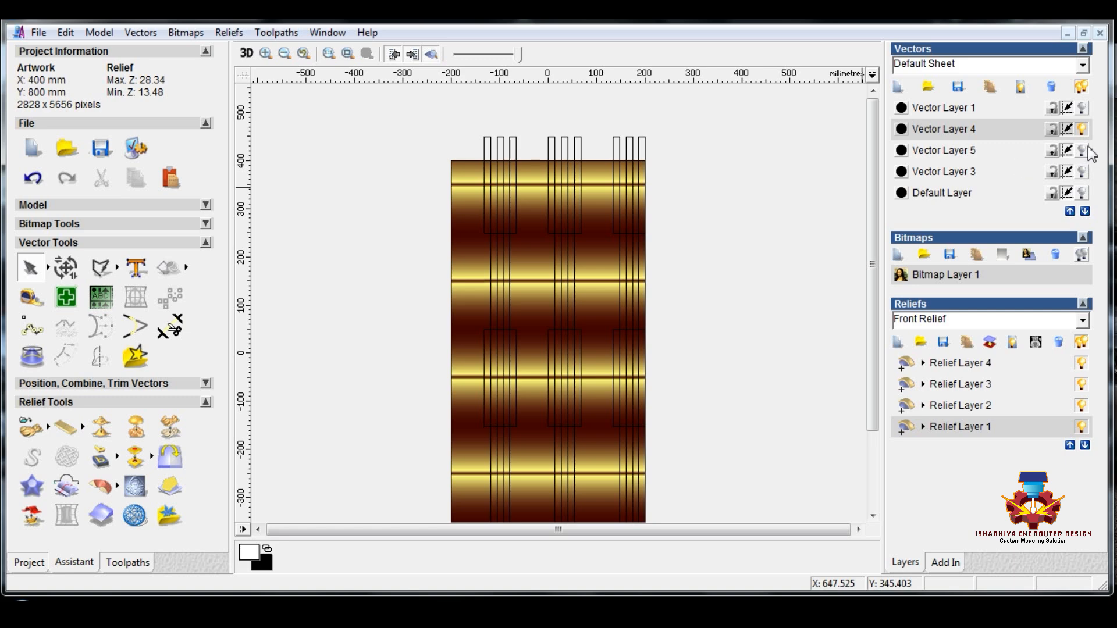
Show only Vector Layer 3, select all its strips and apply Zero Rest to Relief Layer 1.
{"action": "left_click", "coordinate": [1082, 130]}
{"action": "left_click", "coordinate": [1082, 172]}
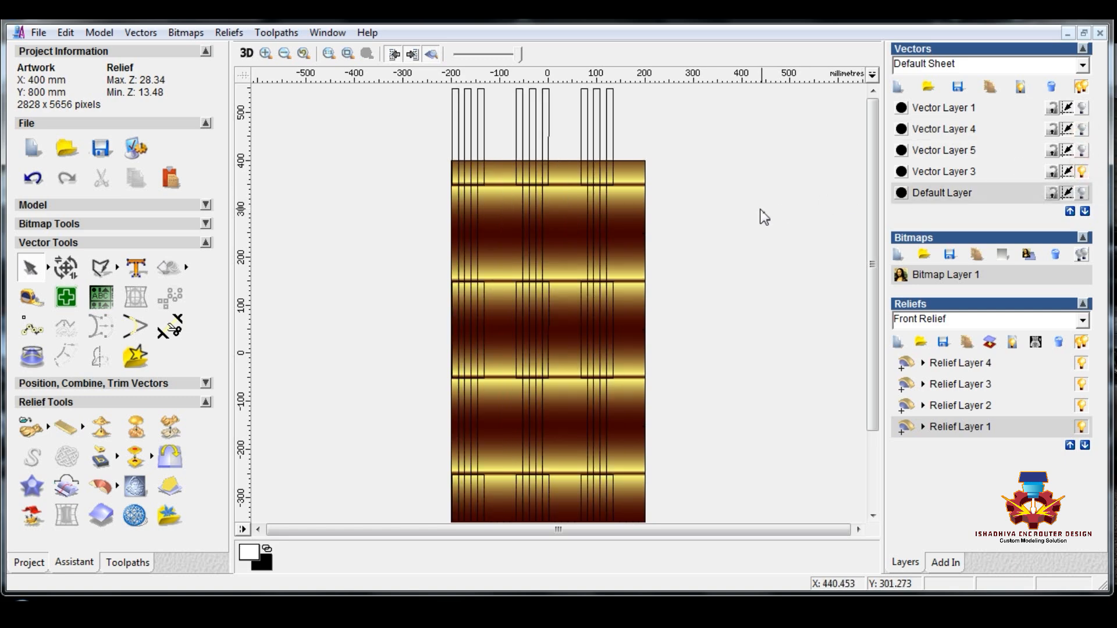
{"action": "scroll", "coordinate": [601, 180], "scroll_direction": "down", "scroll_amount": 2}
{"action": "left_click", "coordinate": [521, 203]}
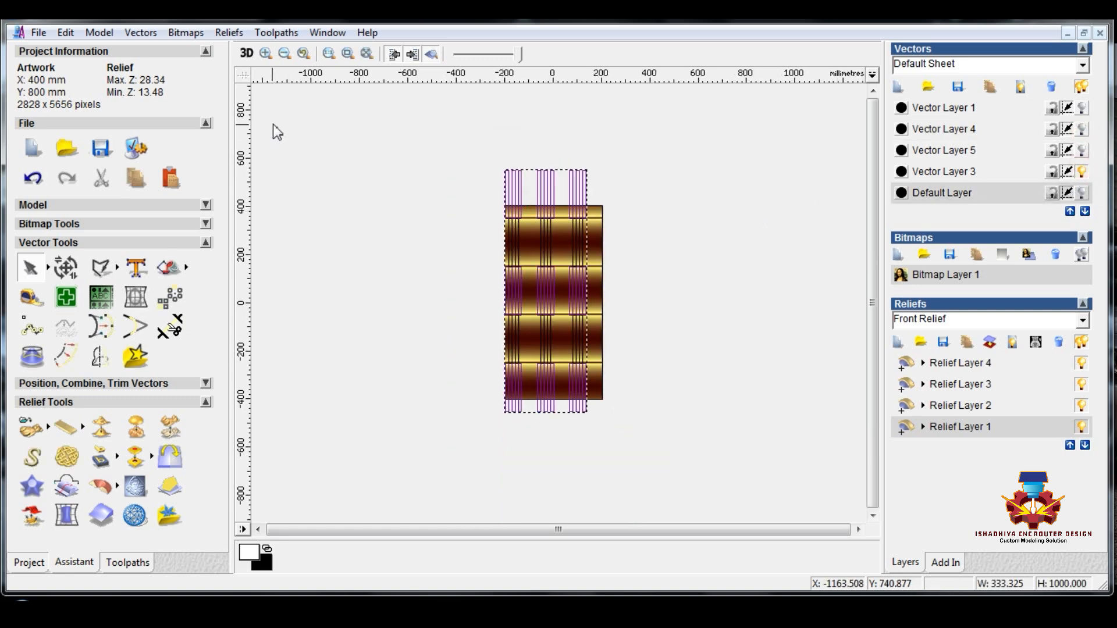
{"action": "mouse_move", "coordinate": [424, 95]}
{"action": "left_mouse_down"}
{"action": "mouse_move", "coordinate": [611, 451]}
{"action": "mouse_move", "coordinate": [672, 515]}
{"action": "left_mouse_up"}
{"action": "key", "text": "F12"}
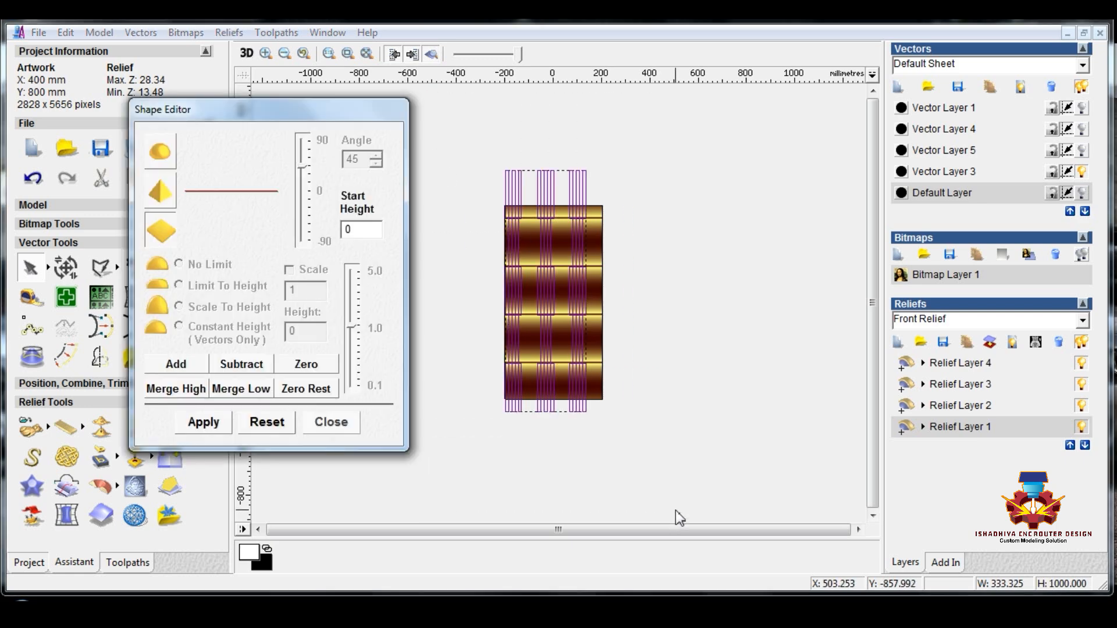
{"action": "left_click", "coordinate": [321, 388]}
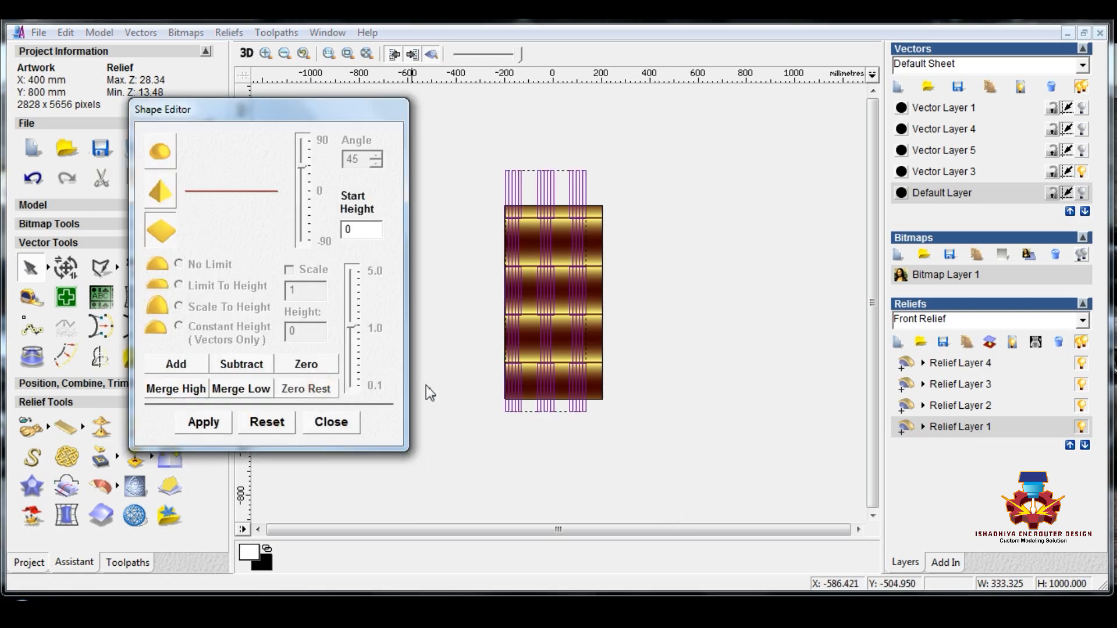
{"action": "left_click", "coordinate": [706, 267]}
{"action": "scroll", "coordinate": [560, 259], "scroll_direction": "up", "scroll_amount": 2}
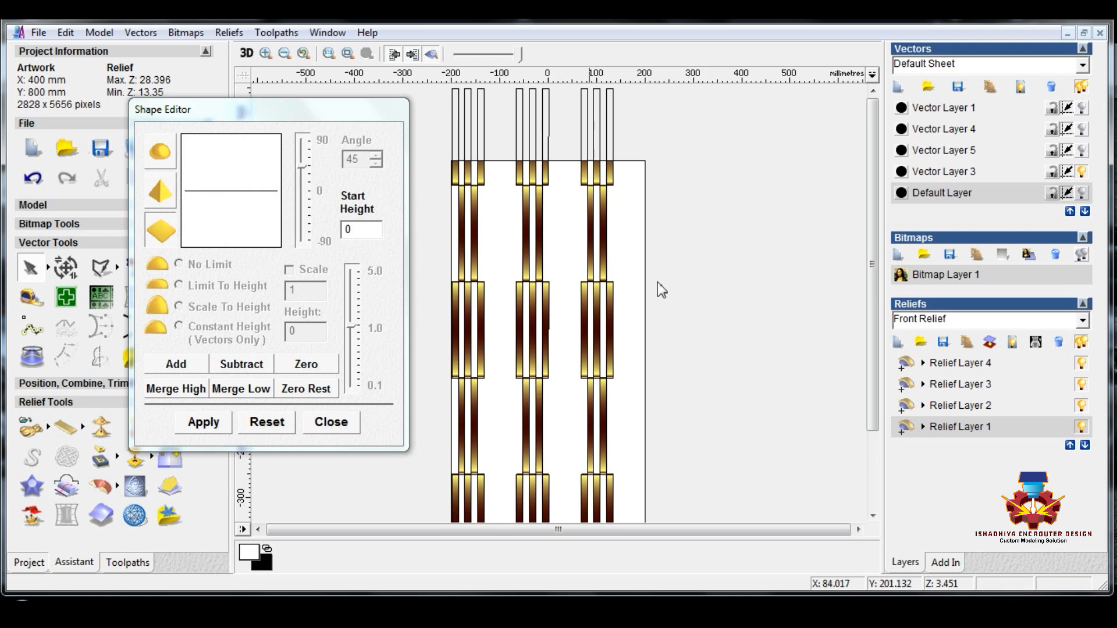
Activate Relief Layer 2, show only Vector Layer 5, select all its strips and apply Zero Rest.
{"action": "left_click", "coordinate": [962, 410]}
{"action": "left_click", "coordinate": [771, 357]}
{"action": "left_click", "coordinate": [1081, 171]}
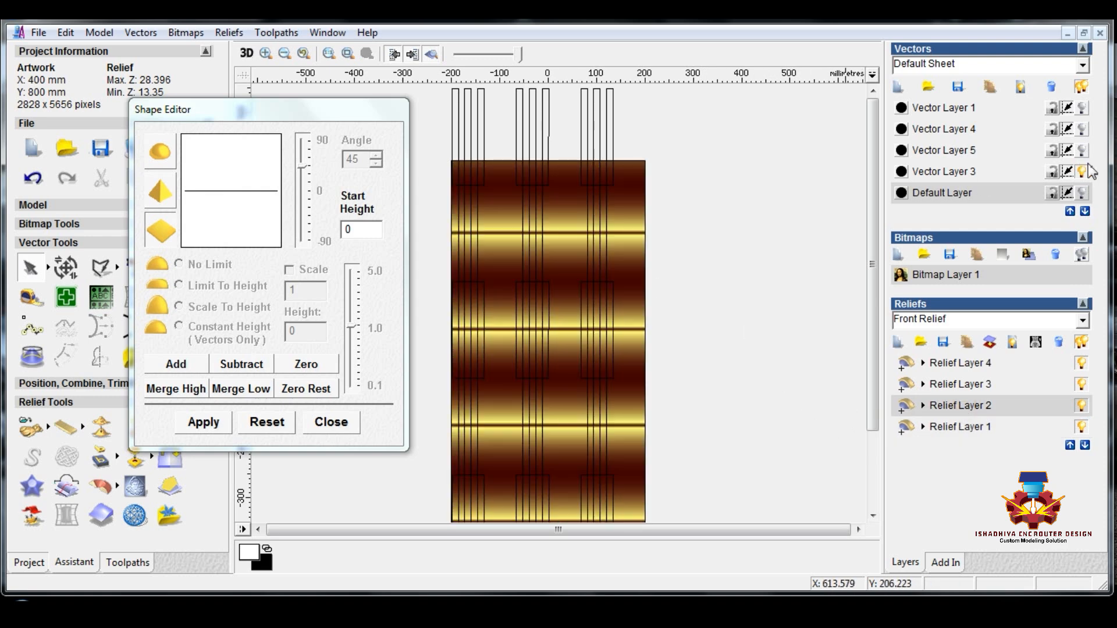
{"action": "left_click", "coordinate": [1082, 151]}
{"action": "left_click", "coordinate": [943, 150]}
{"action": "left_click", "coordinate": [780, 220]}
{"action": "scroll", "coordinate": [764, 232], "scroll_direction": "down", "scroll_amount": 4}
{"action": "left_click_drag", "start_coordinate": [504, 186], "coordinate": [654, 443]}
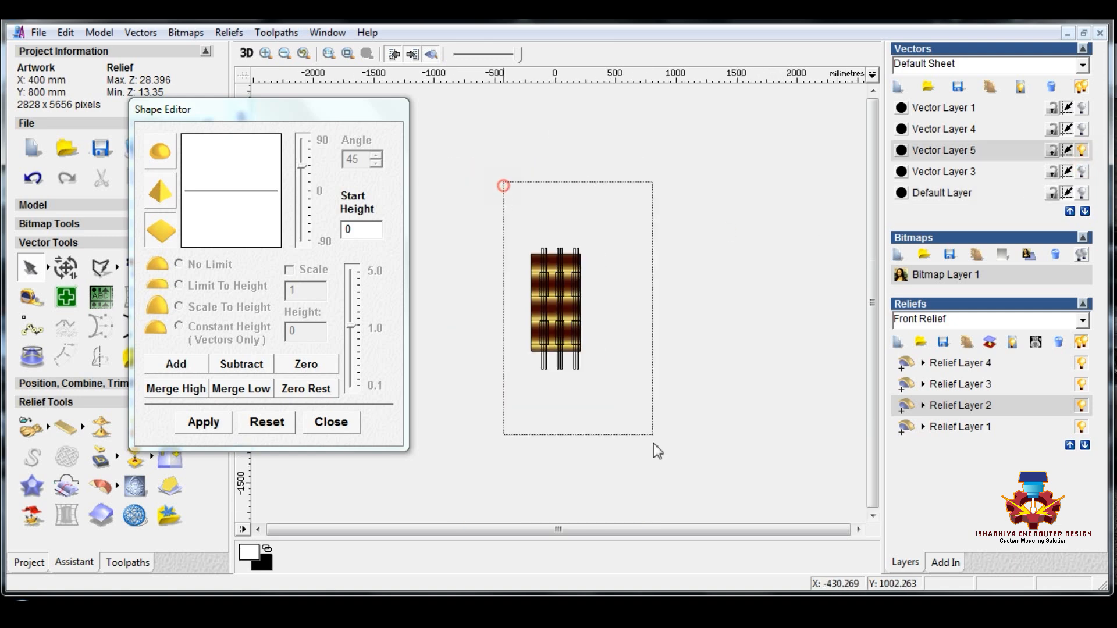
{"action": "left_click", "coordinate": [319, 389]}
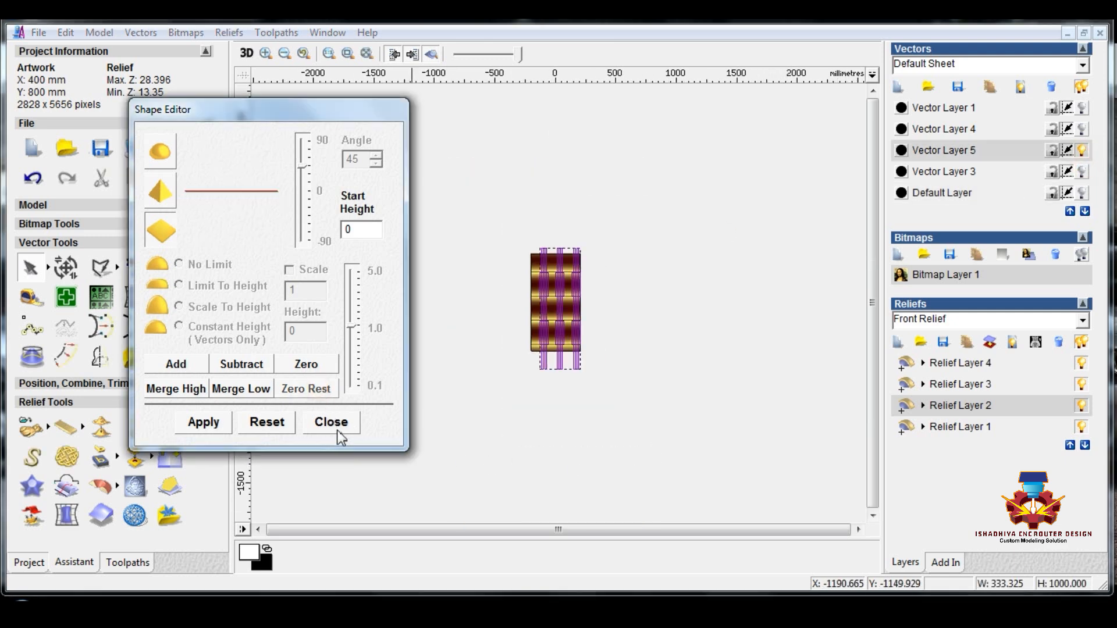
Activate Relief Layer 3, show Vector Layer 4 in place of Vector Layer 5, and leave its strips unselected.
{"action": "scroll", "coordinate": [596, 273], "scroll_direction": "up", "scroll_amount": 4}
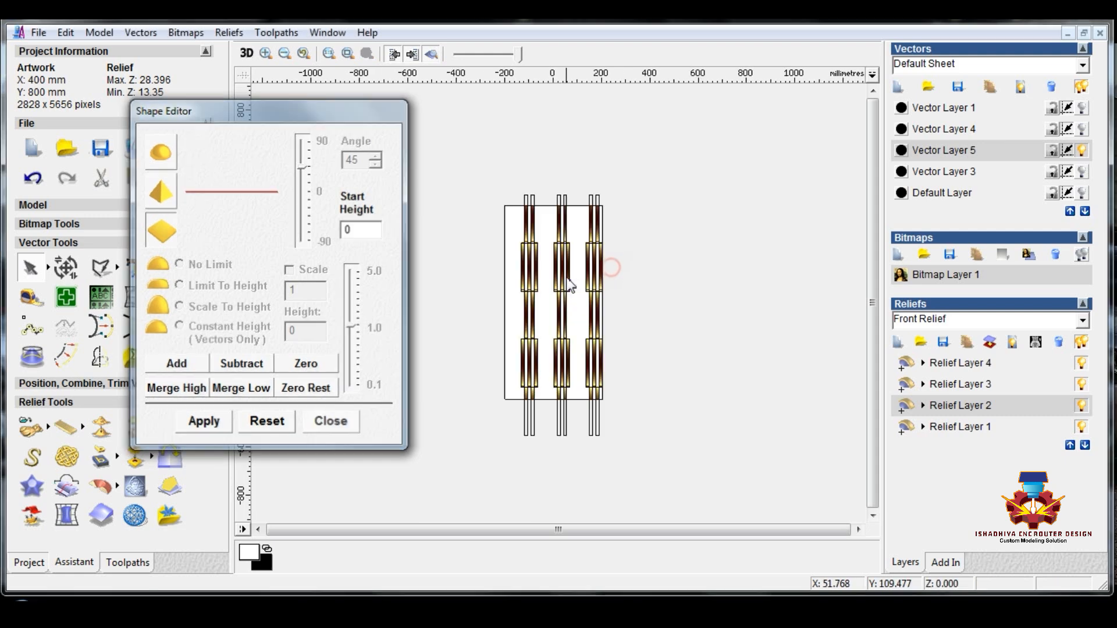
{"action": "left_click", "coordinate": [599, 273]}
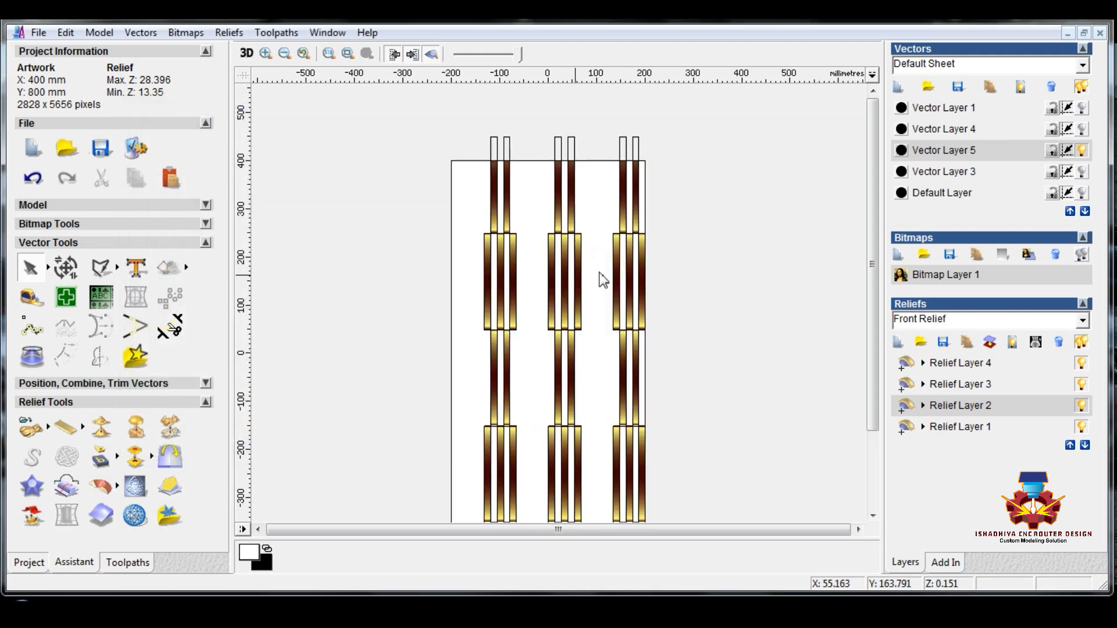
{"action": "left_click", "coordinate": [977, 387]}
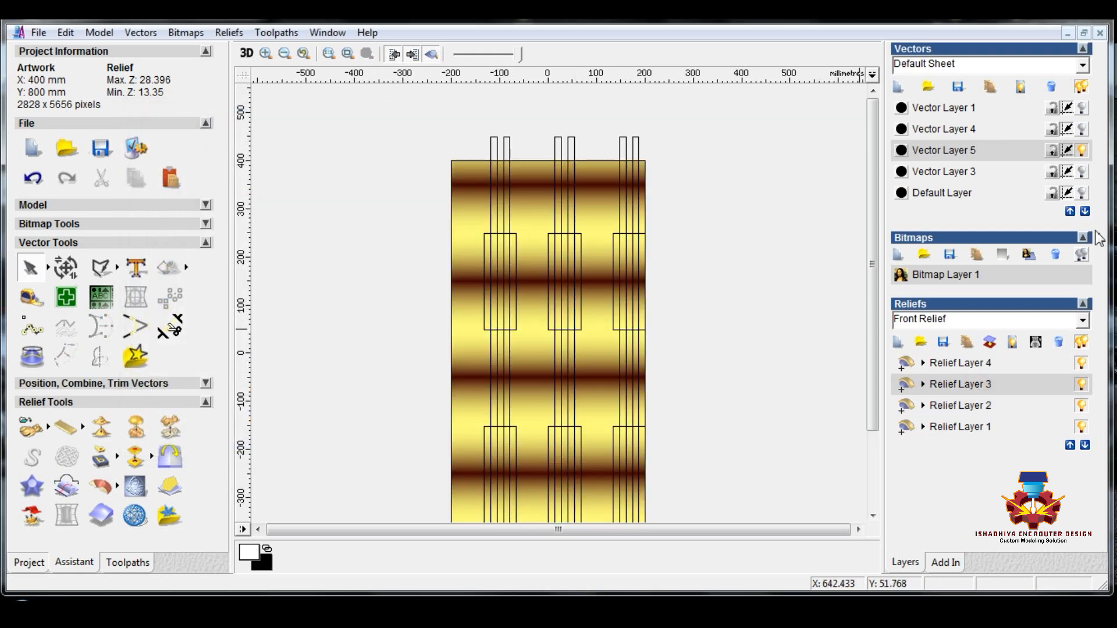
{"action": "left_click", "coordinate": [1082, 129]}
{"action": "left_click_drag", "start_coordinate": [474, 119], "coordinate": [715, 175]}
{"action": "scroll", "coordinate": [724, 187], "scroll_direction": "down", "scroll_amount": 1}
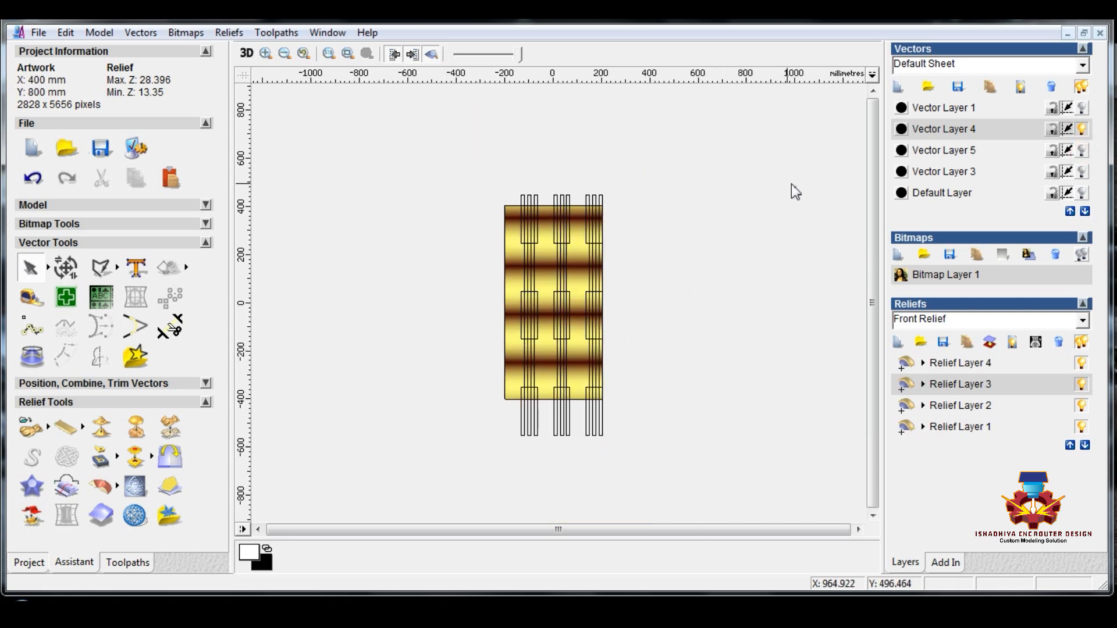
{"action": "right_click", "coordinate": [765, 196]}
{"action": "left_click_drag", "start_coordinate": [576, 411], "coordinate": [582, 416]}
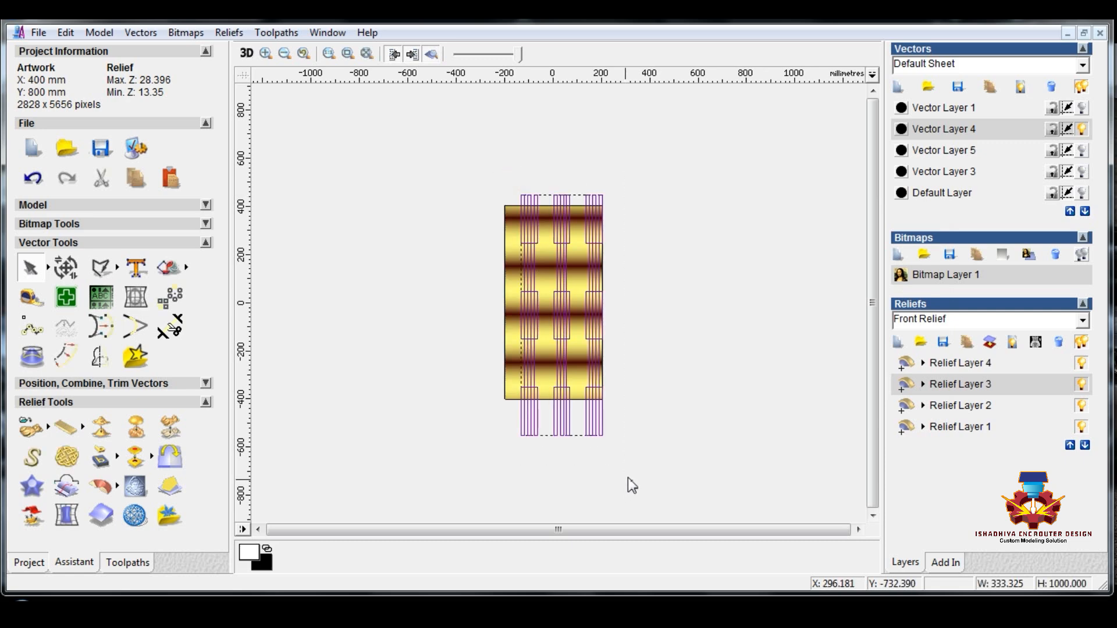
{"action": "left_click", "coordinate": [686, 414]}
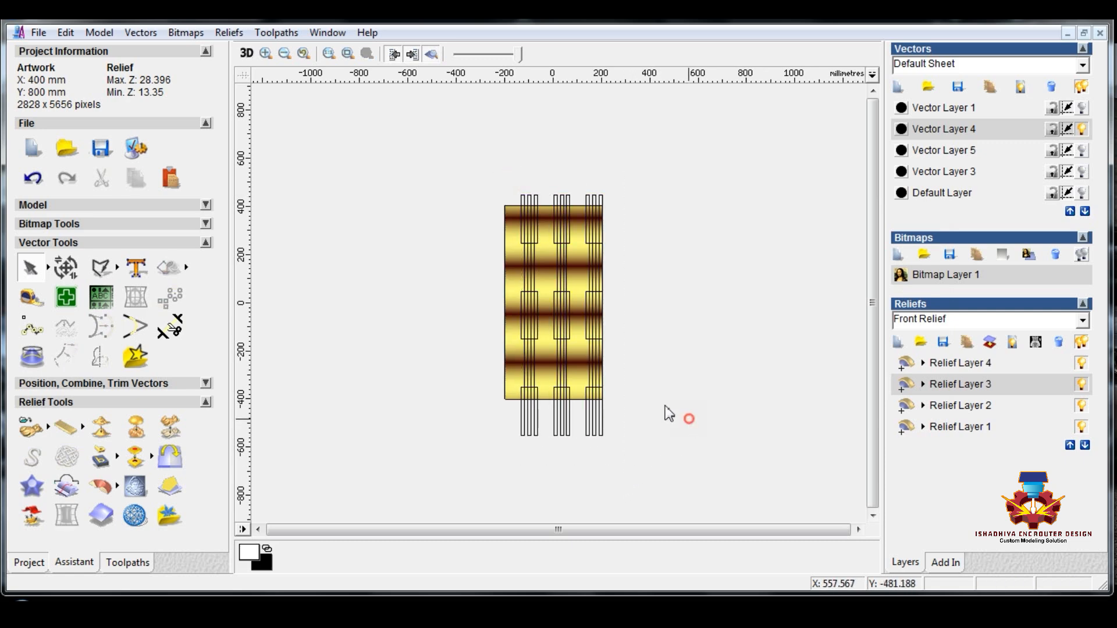
Alternate the visibility of Vector Layers 5 and 4 to compare their strips with the bands of Relief Layer 3.
{"action": "left_click", "coordinate": [1083, 151]}
{"action": "left_click", "coordinate": [1083, 129]}
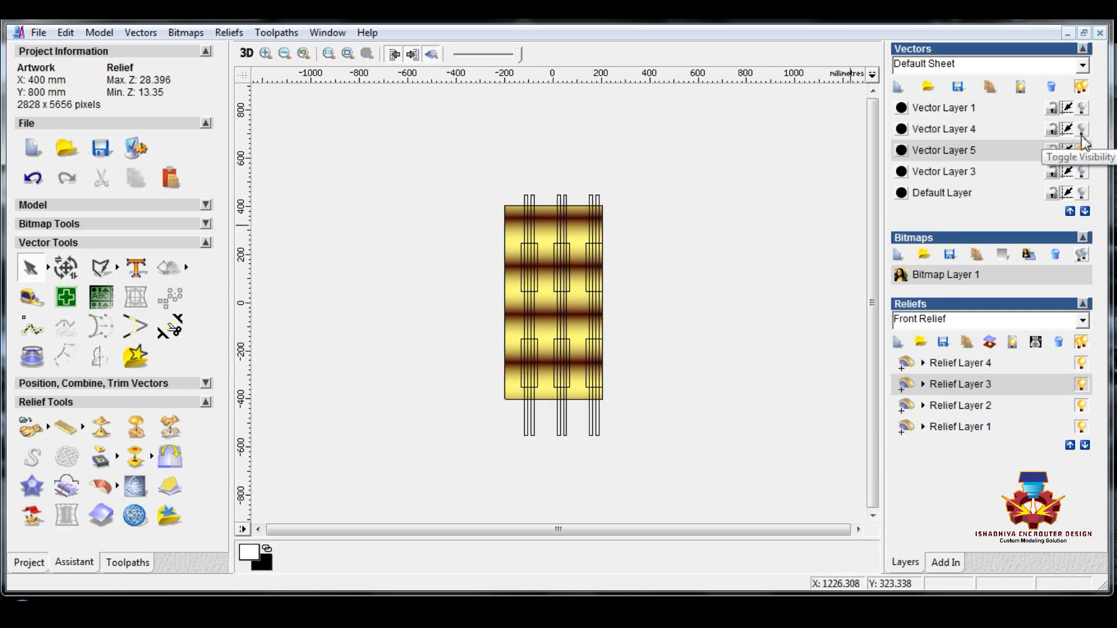
{"action": "left_click", "coordinate": [1082, 129]}
{"action": "left_click", "coordinate": [1083, 151]}
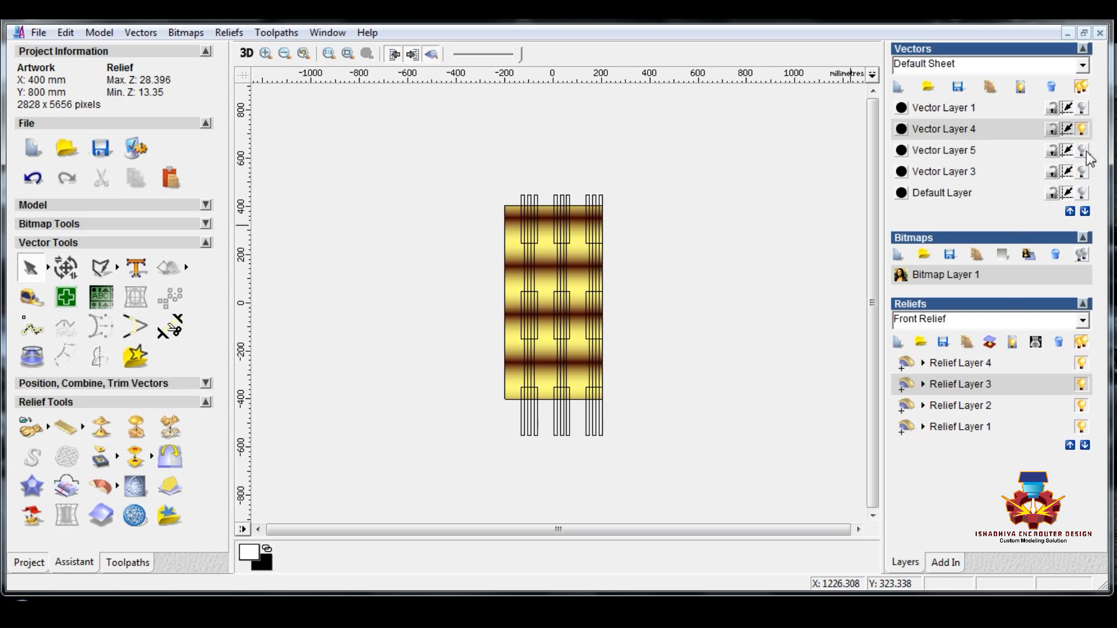
{"action": "left_click", "coordinate": [1082, 151]}
{"action": "left_click", "coordinate": [1083, 129]}
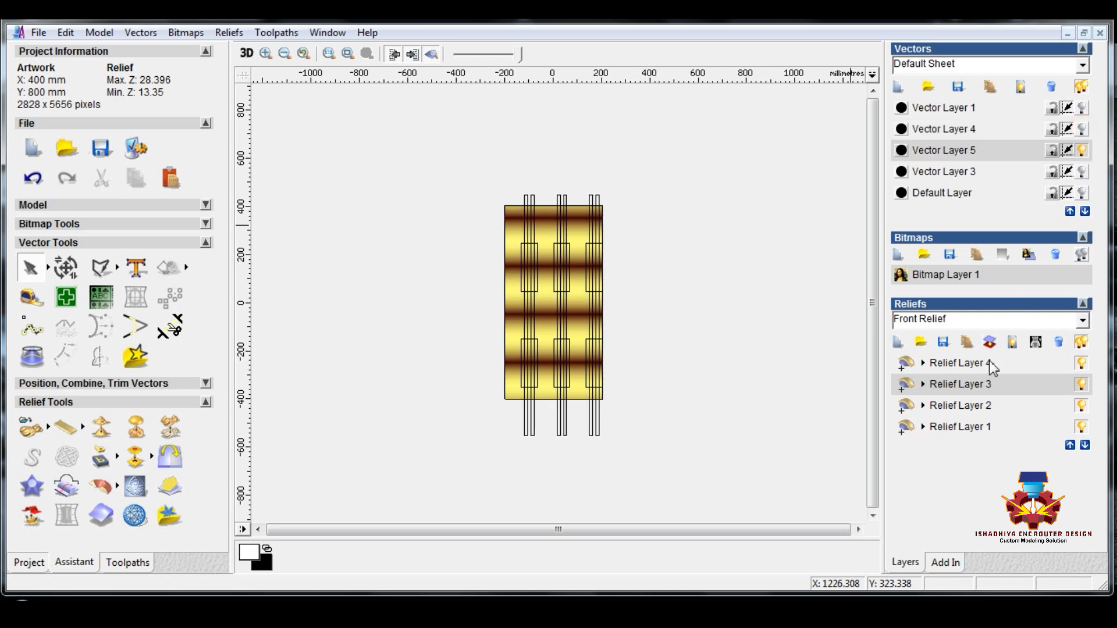
{"action": "left_click", "coordinate": [1083, 129]}
{"action": "left_click", "coordinate": [1082, 151]}
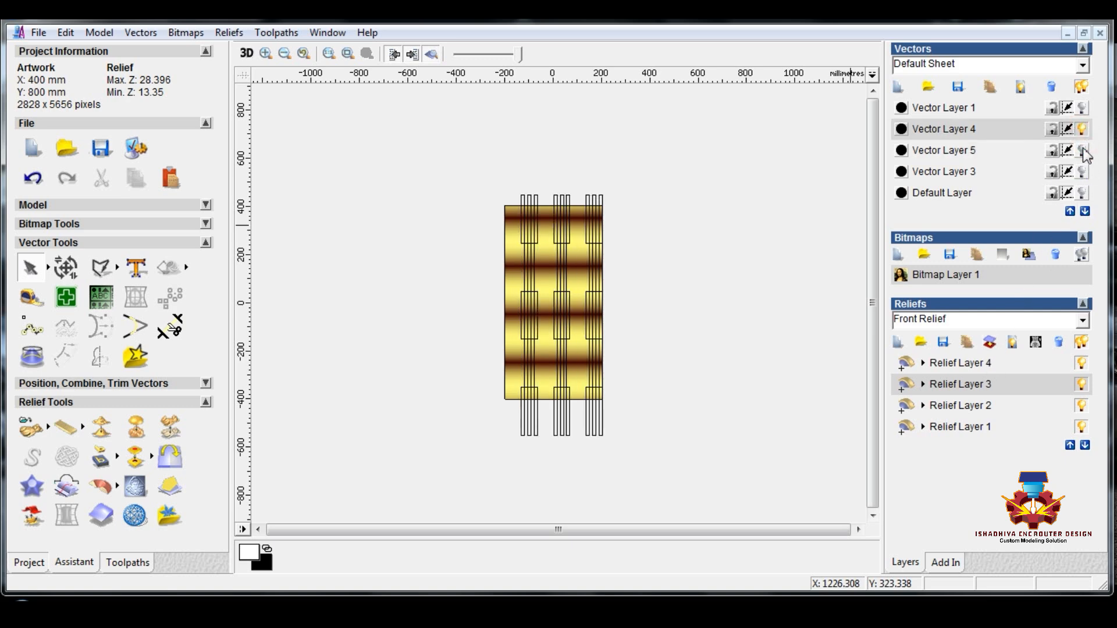
Activate Relief Layer 4, select all the strips on Vector Layer 4 and apply Zero Rest.
{"action": "left_click", "coordinate": [980, 363]}
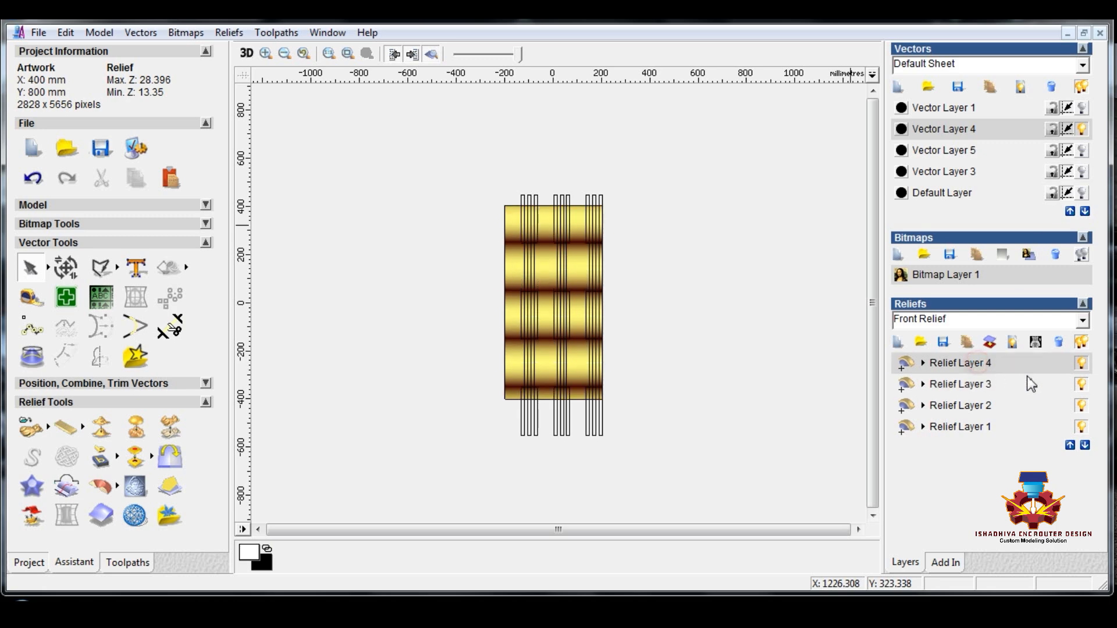
{"action": "left_click", "coordinate": [1084, 384]}
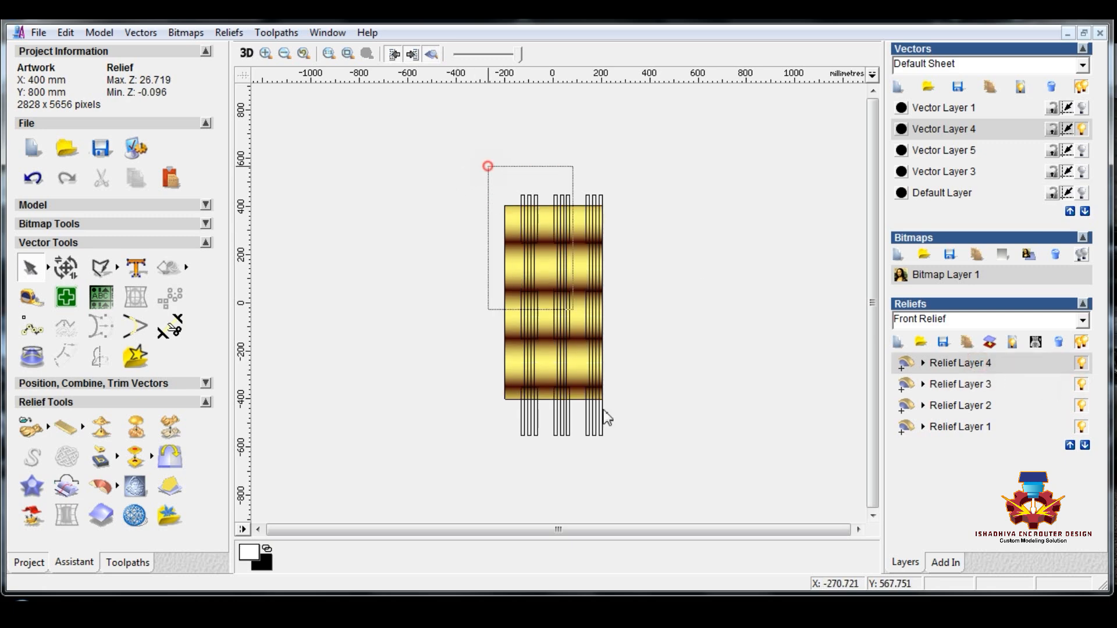
{"action": "left_click_drag", "start_coordinate": [605, 416], "coordinate": [605, 418]}
{"action": "key", "text": "Delete"}
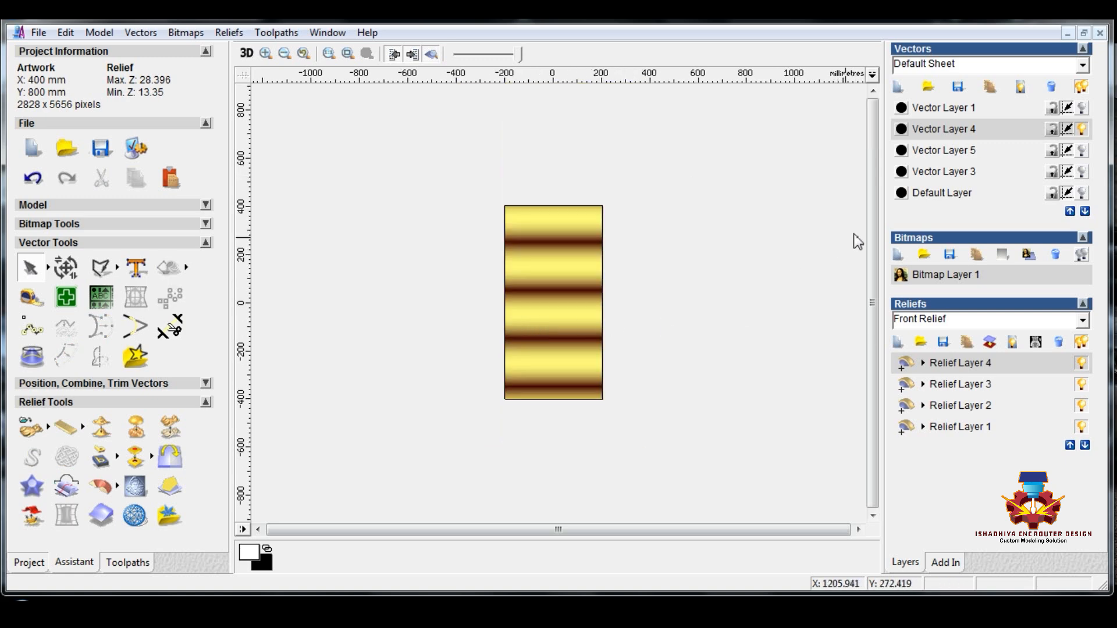
{"action": "key", "text": "ctrl+z"}
{"action": "right_click", "coordinate": [590, 251]}
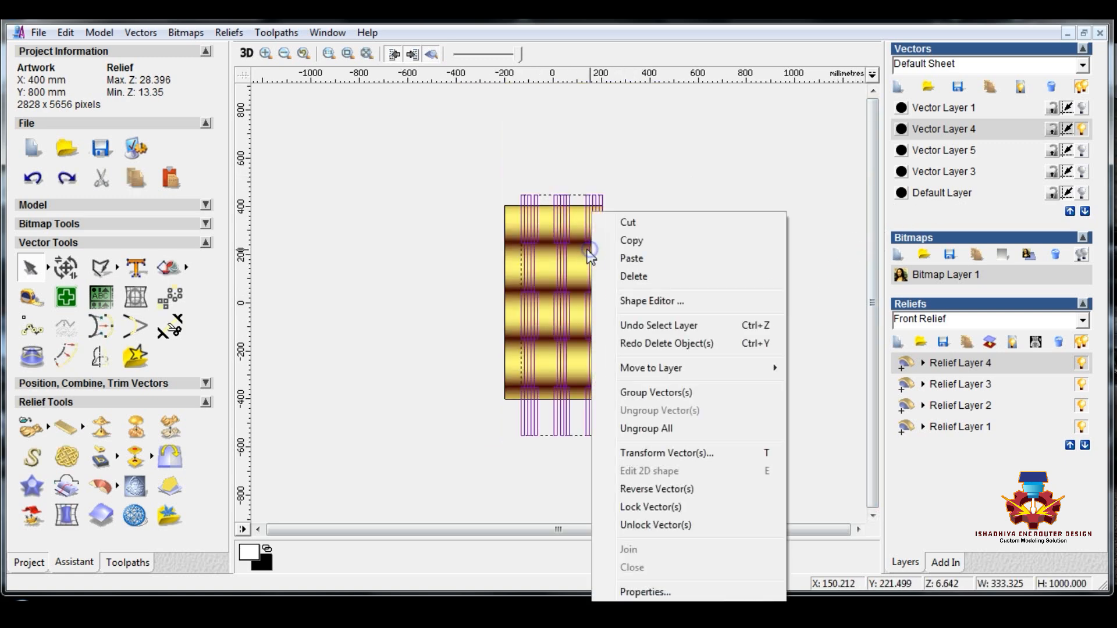
{"action": "left_click", "coordinate": [648, 301]}
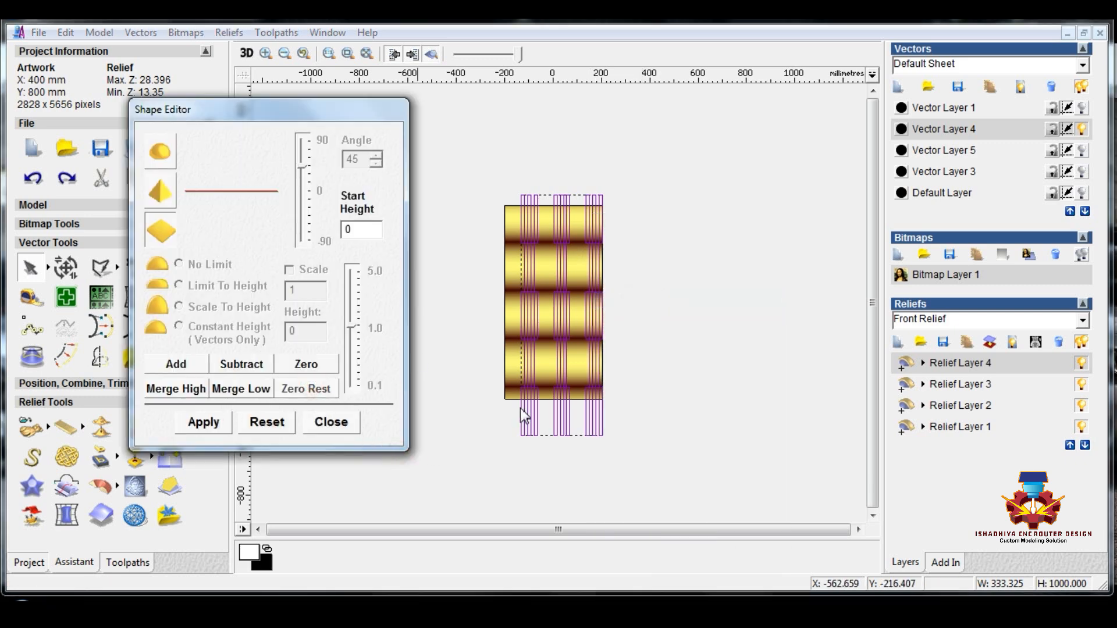
{"action": "left_click", "coordinate": [321, 428]}
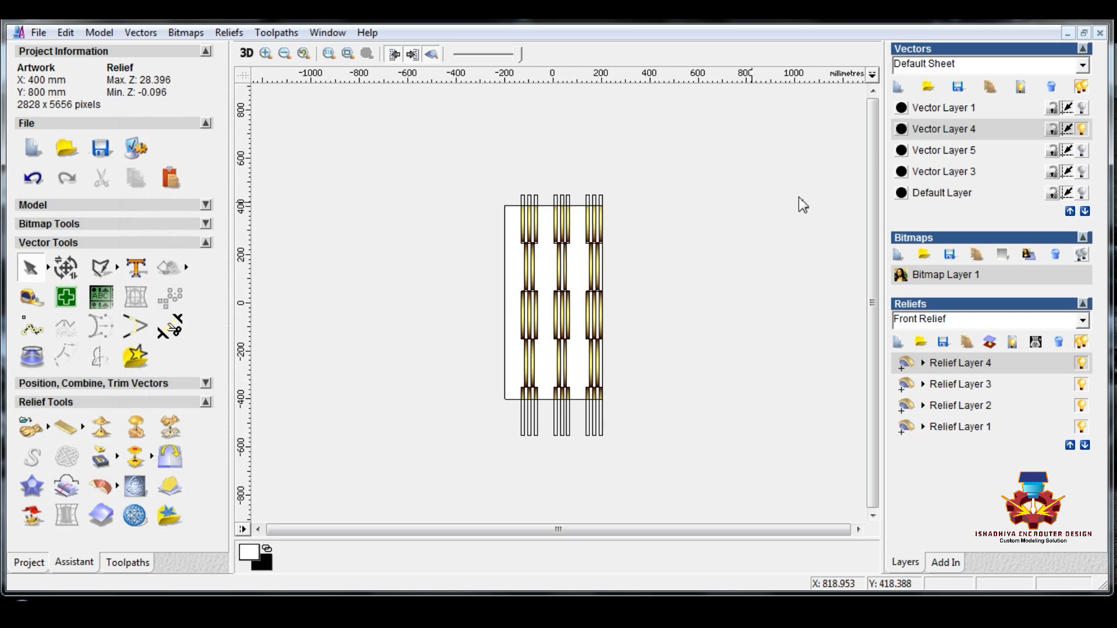
Show only Vector Layer 5 and compare its strips with Relief Layers 3 and 4, ending on Relief Layer 3.
{"action": "left_click", "coordinate": [972, 387]}
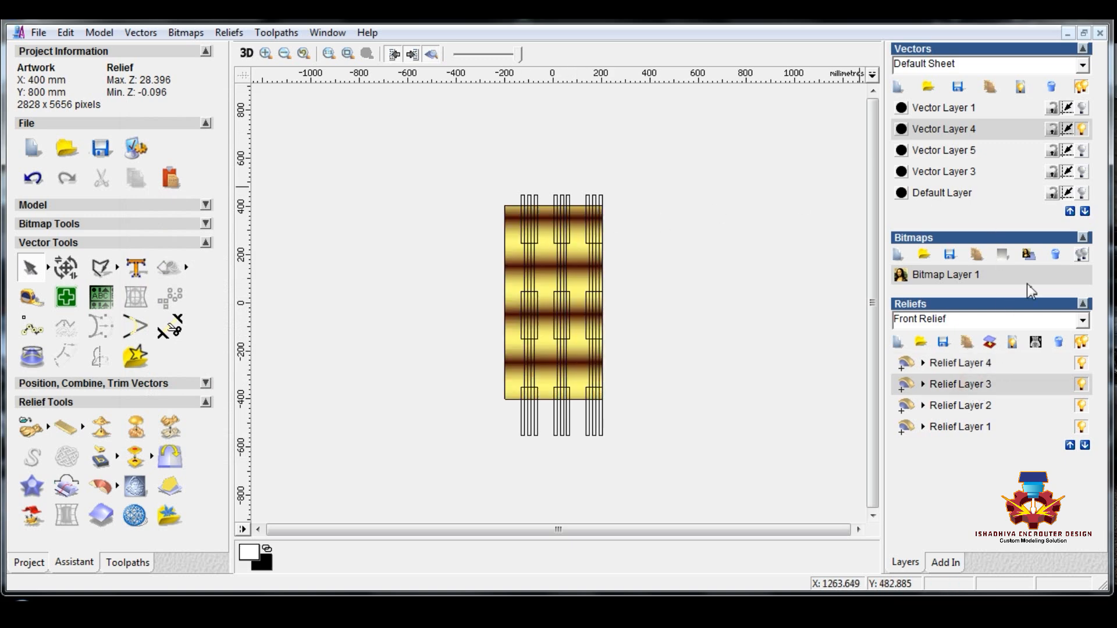
{"action": "left_click", "coordinate": [1082, 151]}
{"action": "left_click", "coordinate": [1084, 129]}
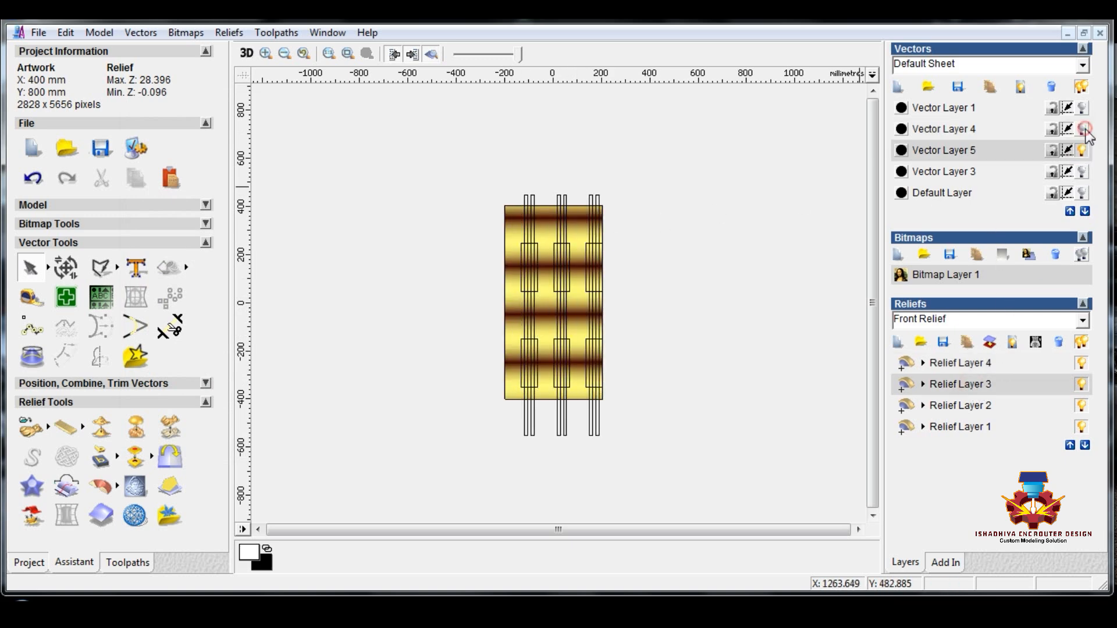
{"action": "left_click", "coordinate": [970, 363]}
{"action": "left_click", "coordinate": [975, 384]}
{"action": "left_click", "coordinate": [976, 366]}
{"action": "left_click", "coordinate": [976, 387]}
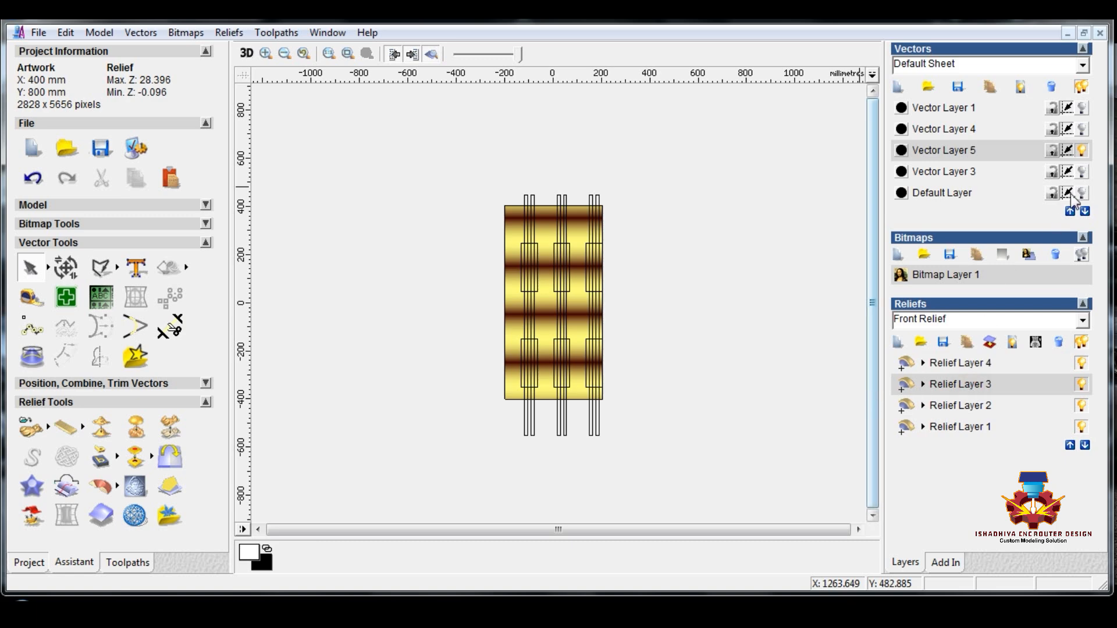
Hide Vector Layers 5 and 3 and show only the Default Layer strips.
{"action": "left_click", "coordinate": [1080, 173]}
{"action": "left_click", "coordinate": [1081, 150]}
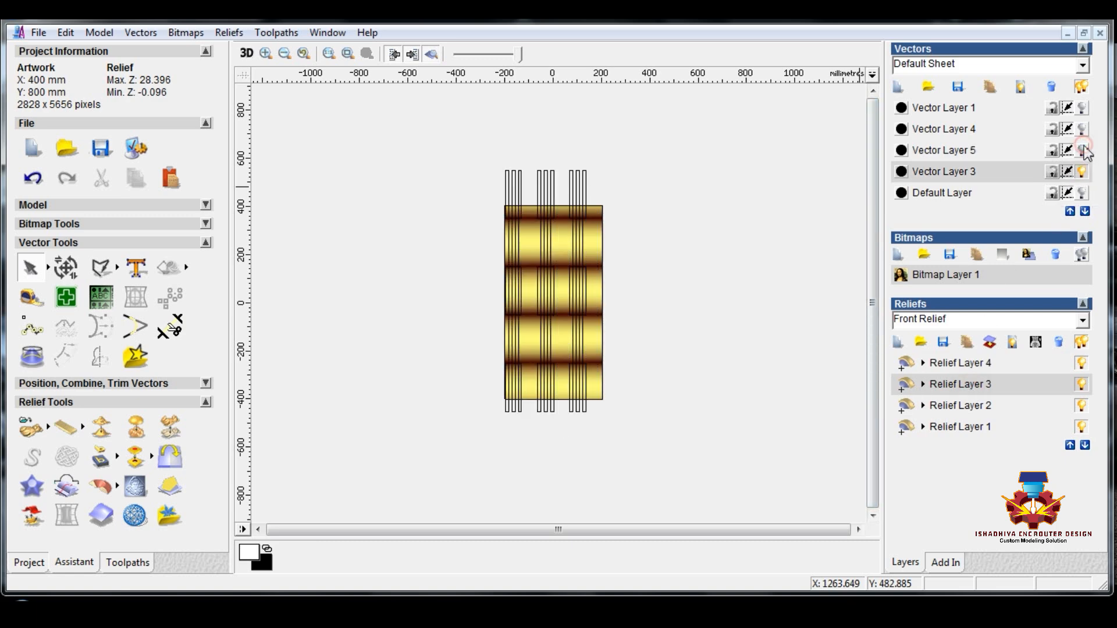
{"action": "left_click", "coordinate": [1082, 192]}
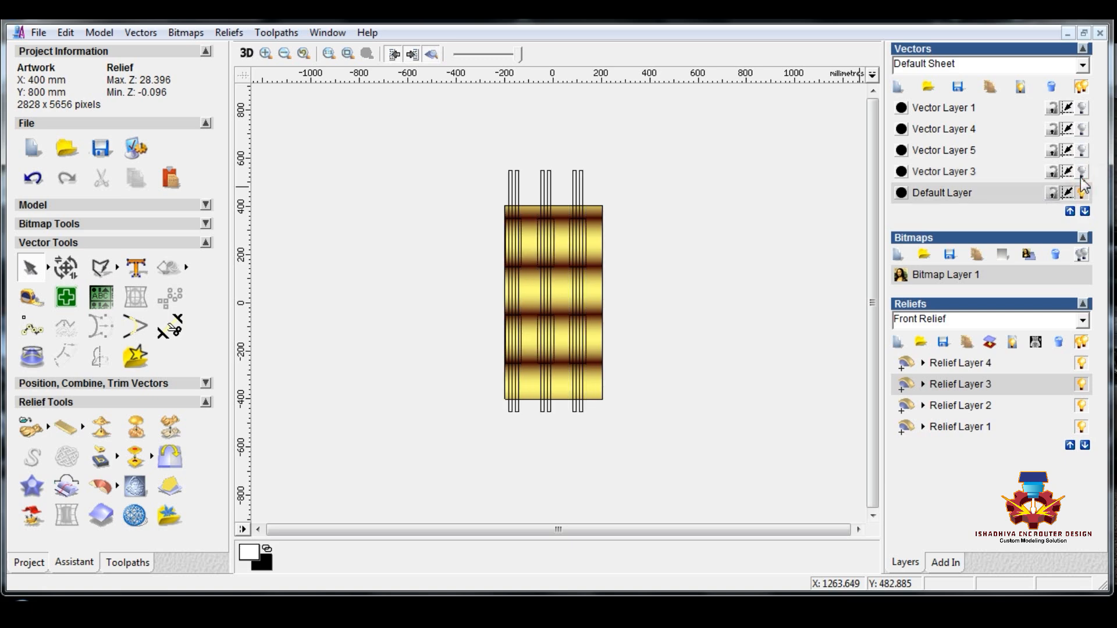
Check the Default Layer strips against each of the four relief layers and return to Relief Layer 3.
{"action": "left_click", "coordinate": [986, 409]}
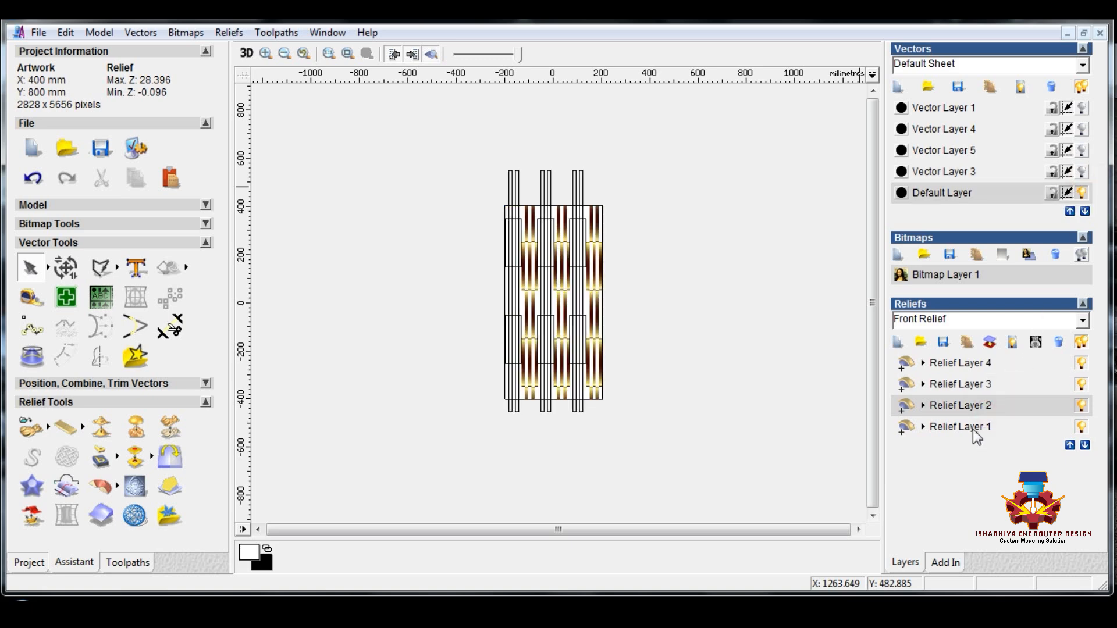
{"action": "left_click", "coordinate": [977, 434]}
{"action": "left_click", "coordinate": [982, 409]}
{"action": "left_click", "coordinate": [975, 384]}
{"action": "left_click", "coordinate": [976, 367]}
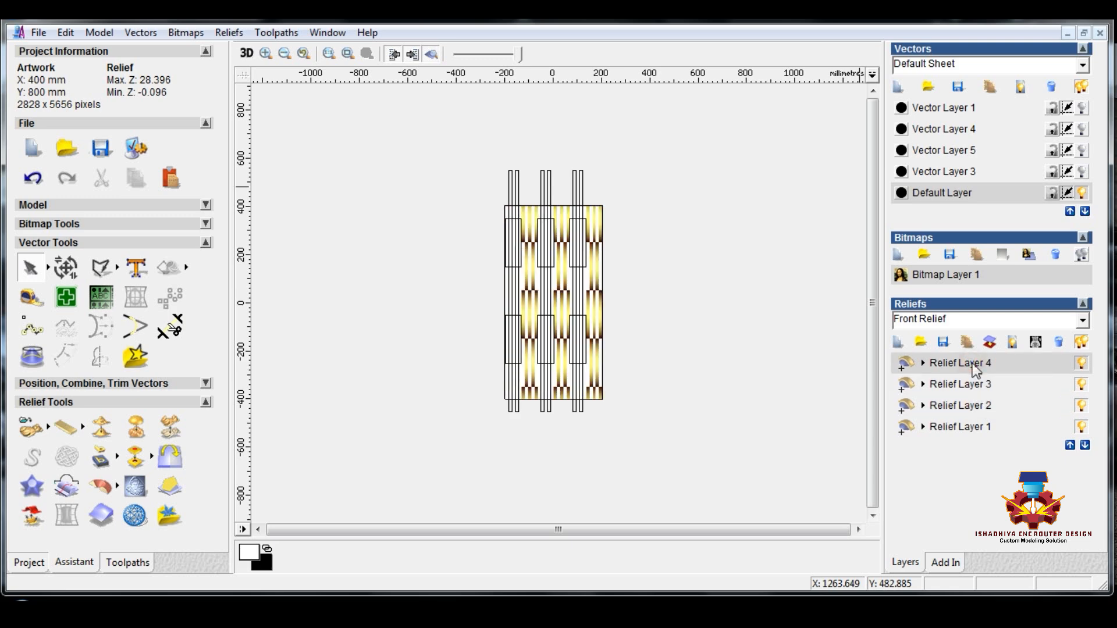
{"action": "left_click", "coordinate": [977, 385]}
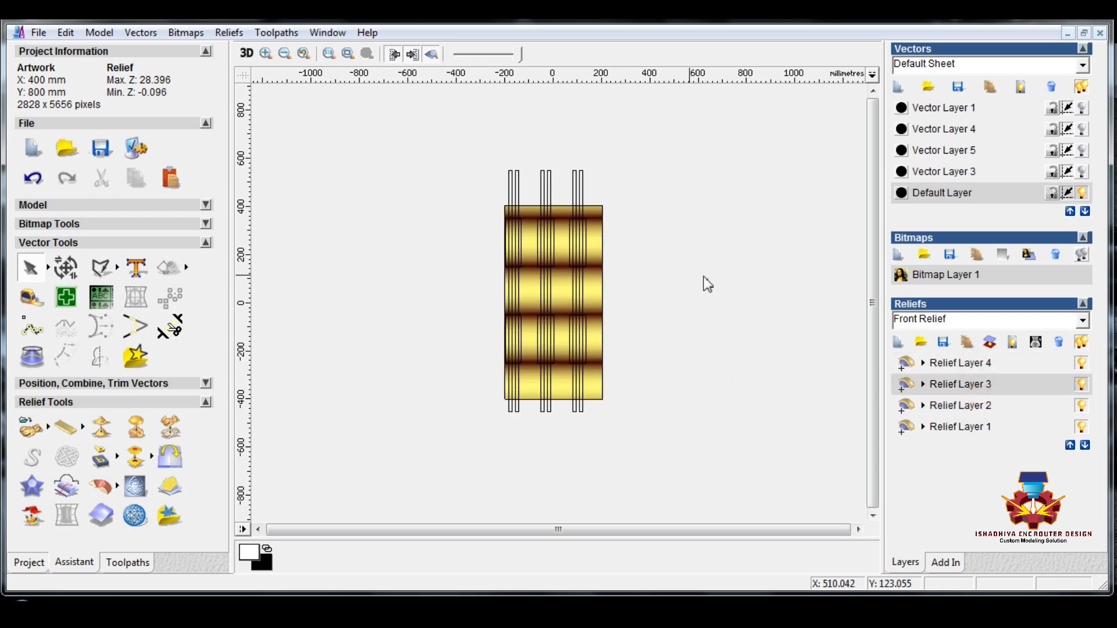
Examine how the Default Layer strips line up with Relief Layers 1 and 2, and reactivate Relief Layer 3 with the strips selected.
{"action": "left_click_drag", "start_coordinate": [469, 142], "coordinate": [641, 469]}
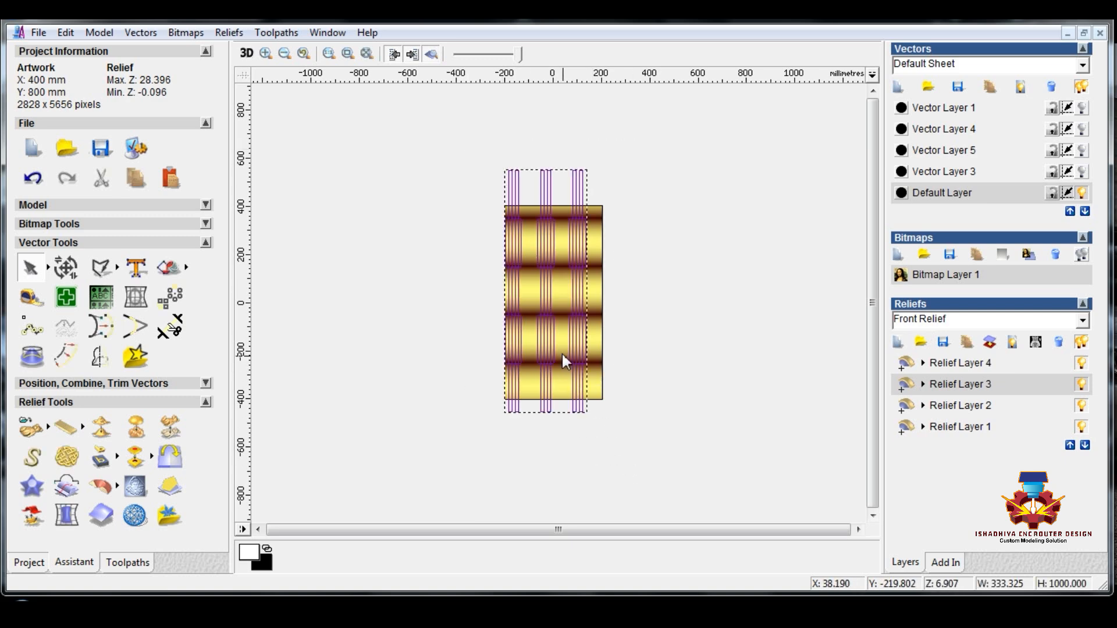
{"action": "left_click", "coordinate": [984, 429]}
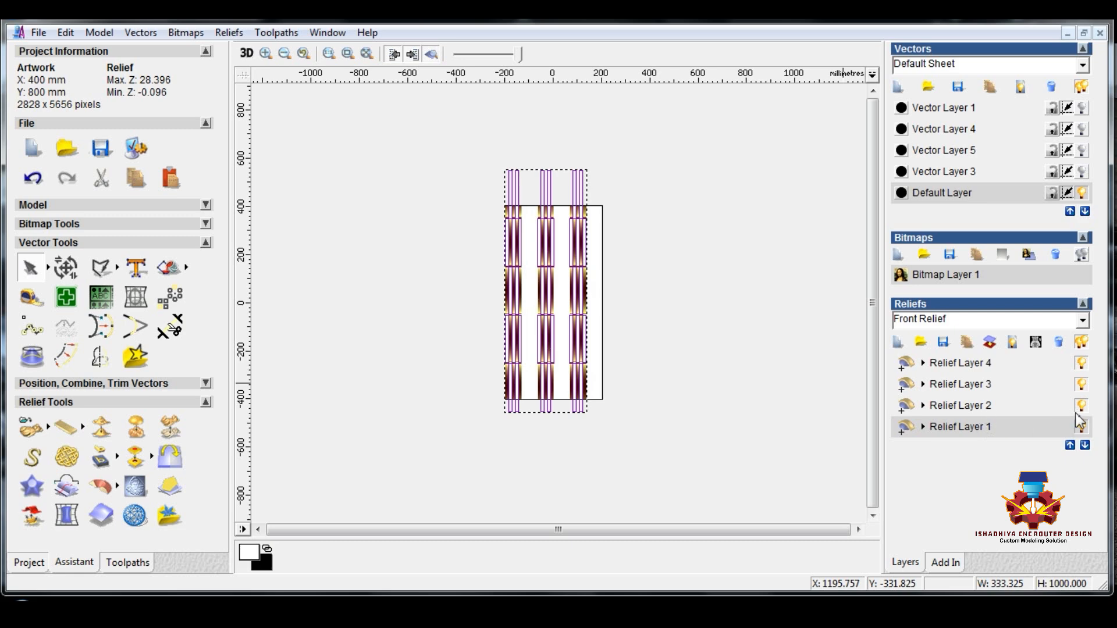
{"action": "key", "text": "Escape"}
{"action": "scroll", "coordinate": [547, 238], "scroll_direction": "up", "scroll_amount": 2}
{"action": "scroll", "coordinate": [499, 162], "scroll_direction": "up", "scroll_amount": 2}
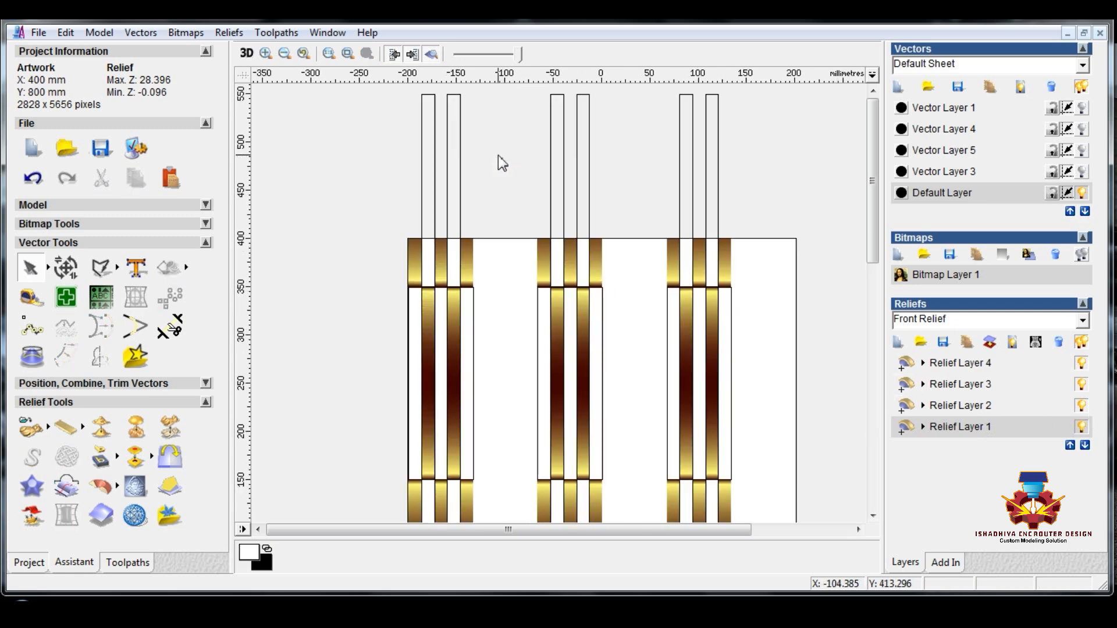
{"action": "left_click", "coordinate": [472, 319]}
{"action": "left_click", "coordinate": [966, 407]}
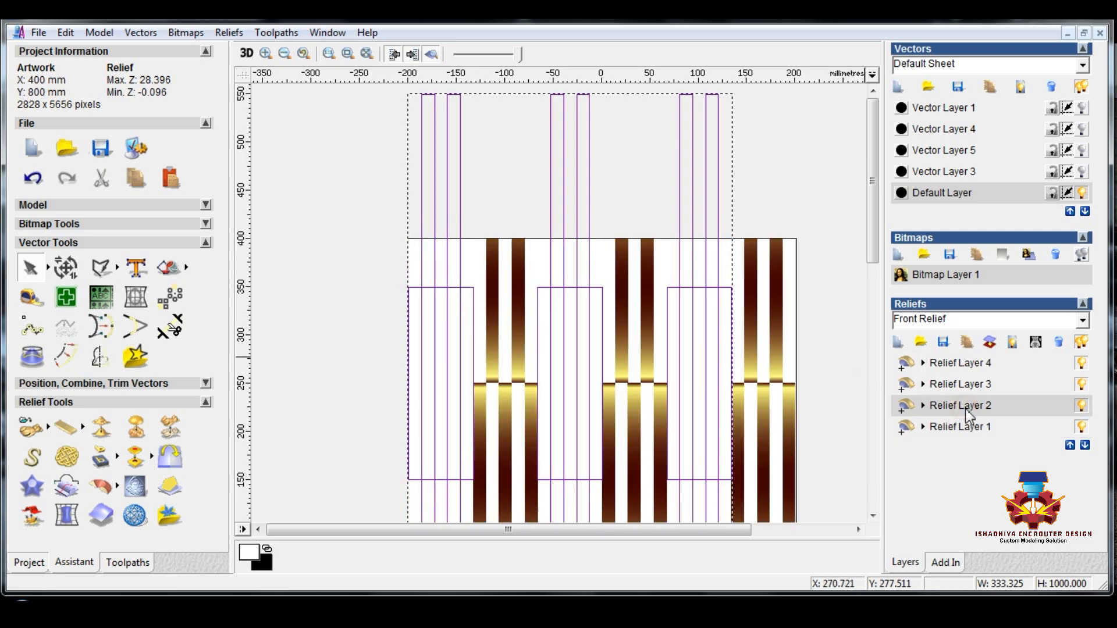
{"action": "left_click", "coordinate": [967, 384]}
Try to apply Zero Rest to Relief Layer 3 with the selected Default Layer strips in the Shape Editor.
{"action": "right_click", "coordinate": [479, 319]}
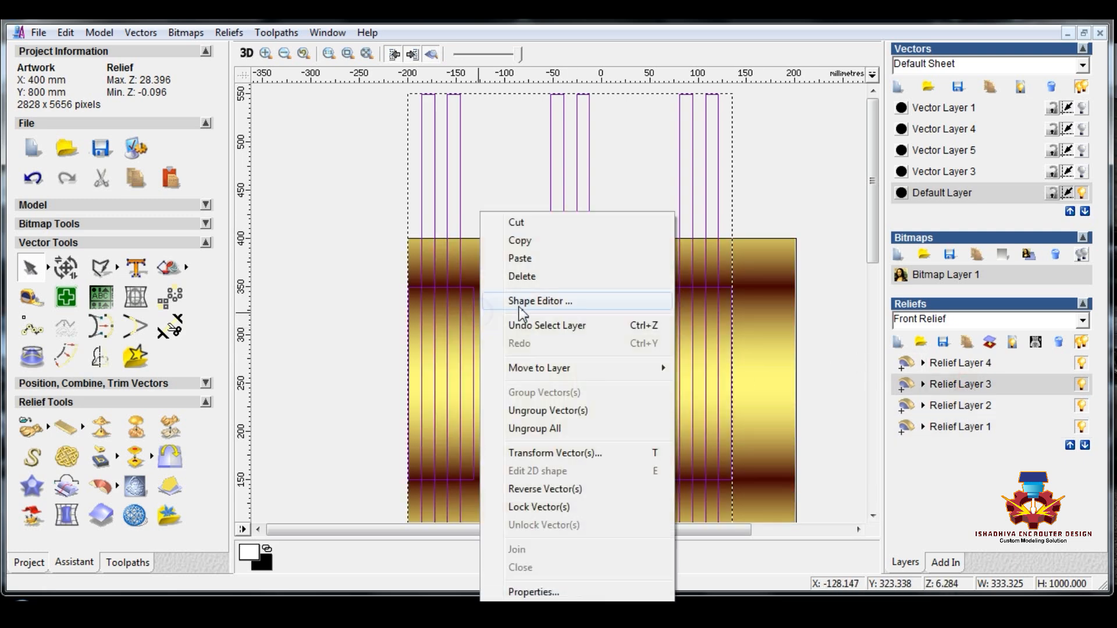
{"action": "left_click", "coordinate": [524, 299]}
{"action": "left_click", "coordinate": [303, 387]}
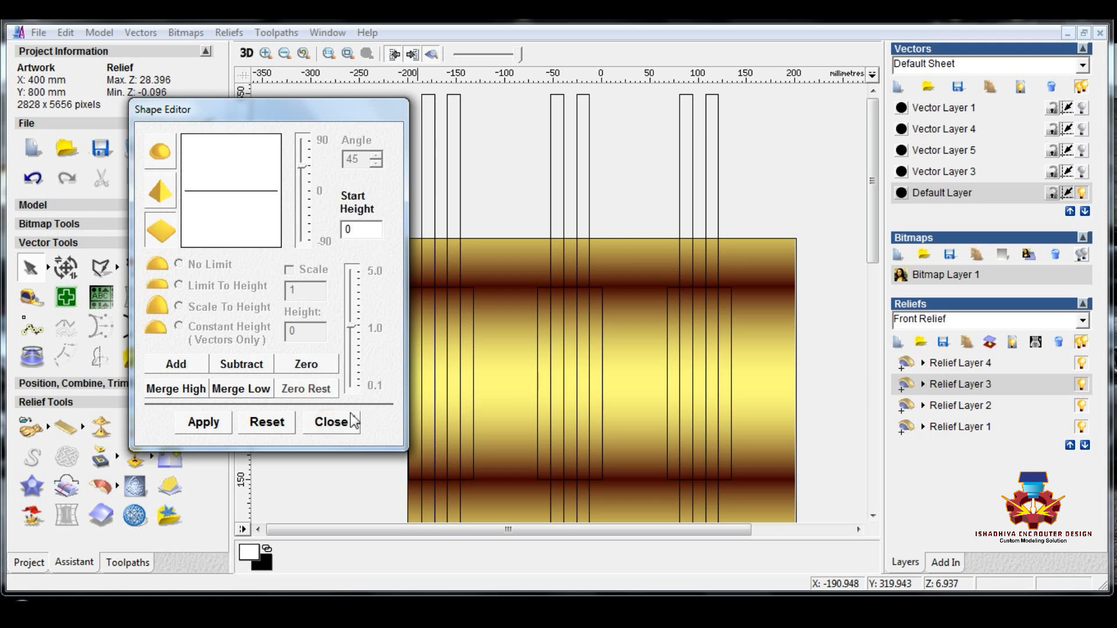
{"action": "left_click", "coordinate": [332, 421]}
Select the grouped Default Layer strips again and trim Relief Layer 3 to them with Zero Rest.
{"action": "scroll", "coordinate": [366, 410], "scroll_direction": "down", "scroll_amount": 2}
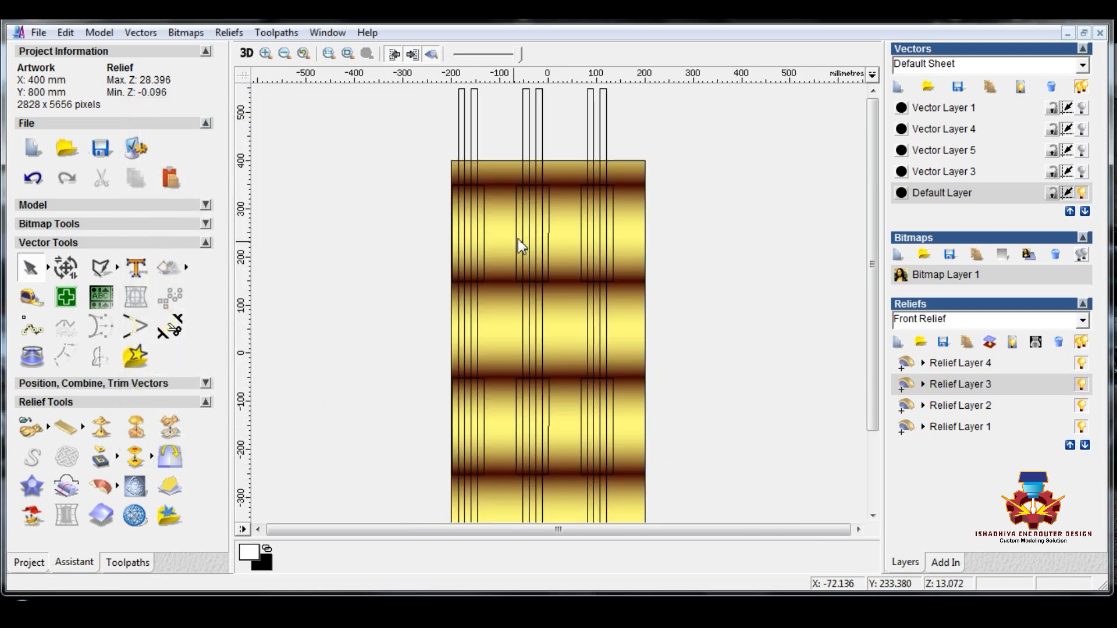
{"action": "scroll", "coordinate": [507, 241], "scroll_direction": "down", "scroll_amount": 4}
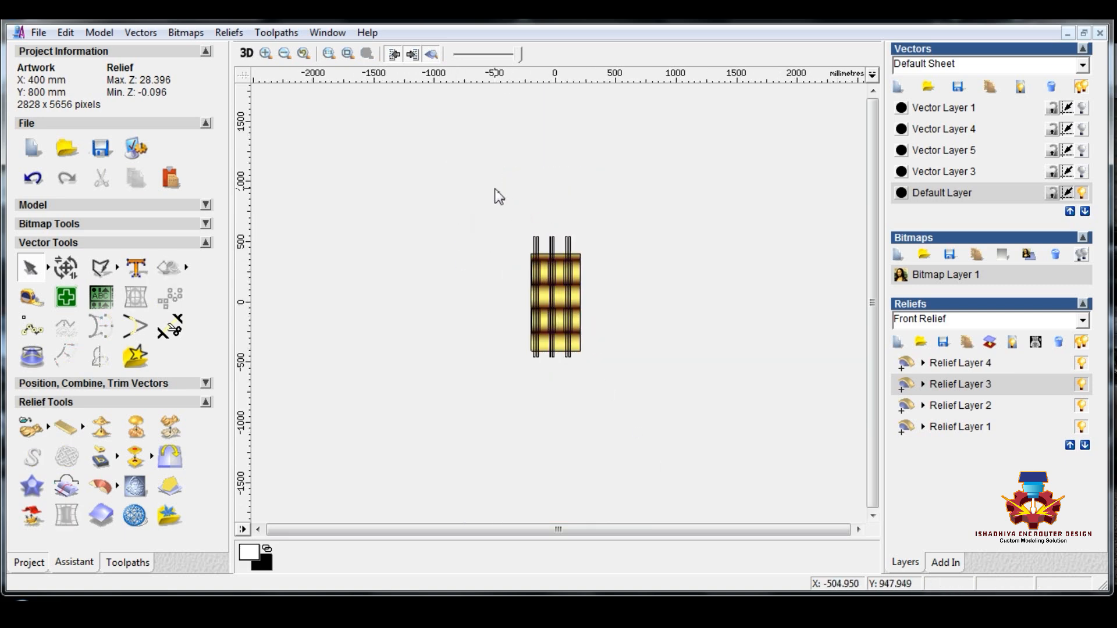
{"action": "left_click", "coordinate": [568, 325]}
{"action": "right_click", "coordinate": [568, 324]}
{"action": "left_click", "coordinate": [616, 299]}
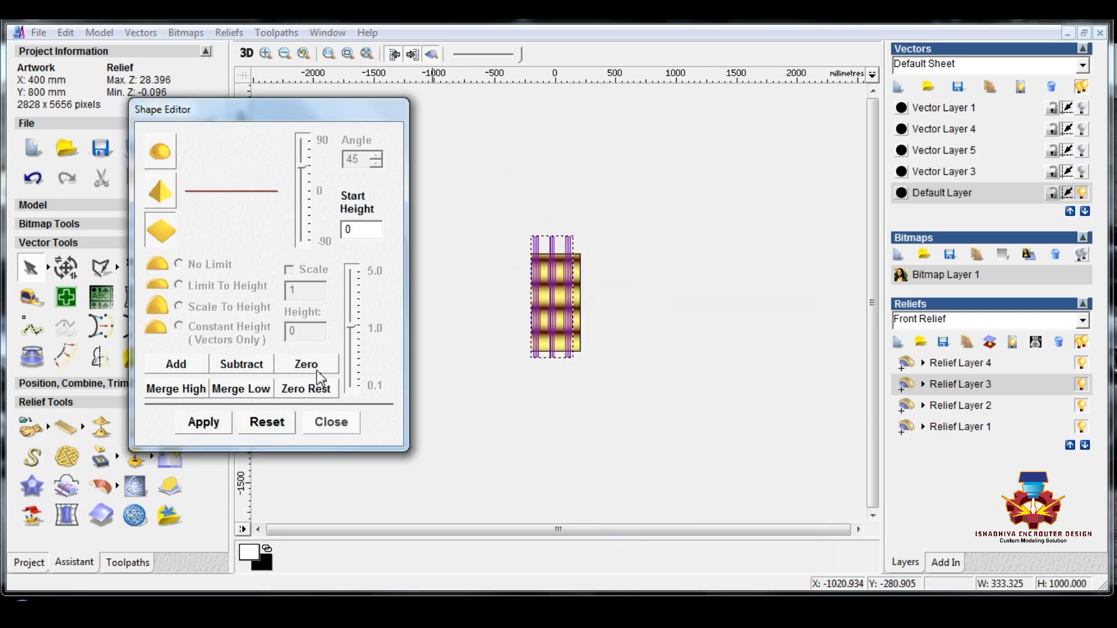
{"action": "left_click", "coordinate": [314, 390]}
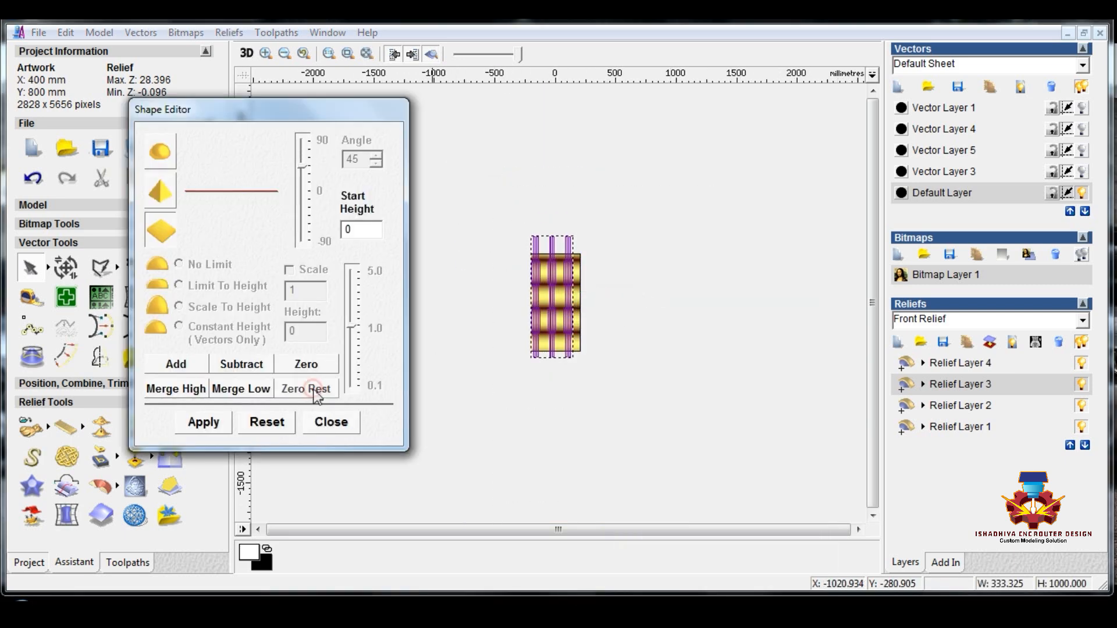
{"action": "left_click", "coordinate": [340, 428]}
{"action": "scroll", "coordinate": [512, 309], "scroll_direction": "up", "scroll_amount": 4}
{"action": "left_click", "coordinate": [748, 277]}
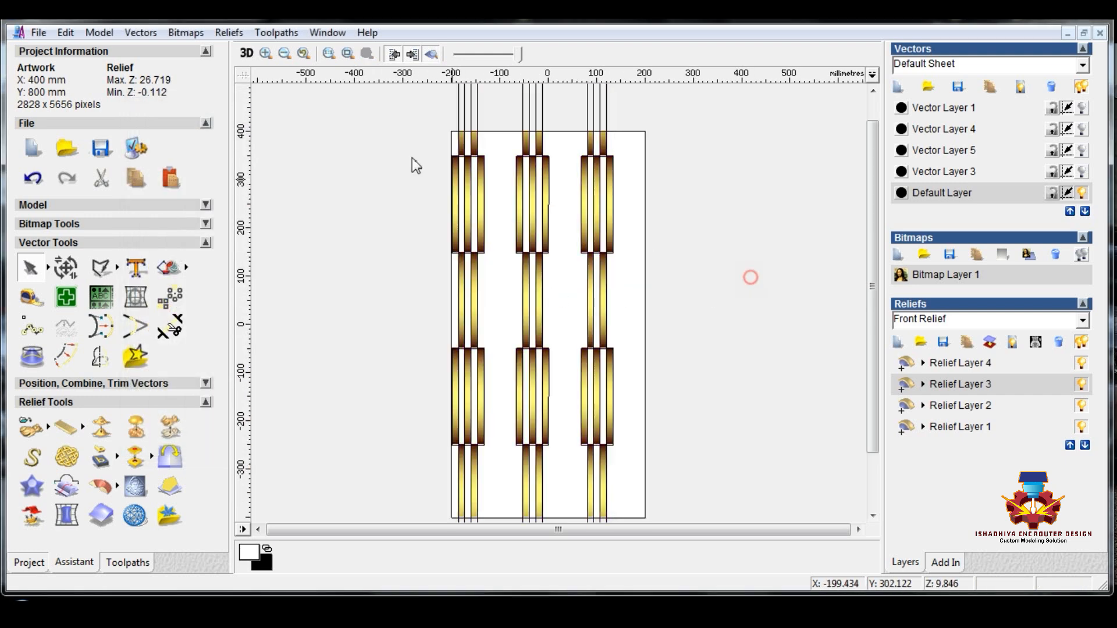
Reduce the height of the whole Relief Layer 1 with Scale Relief Height in the 3D view.
{"action": "left_click", "coordinate": [249, 56]}
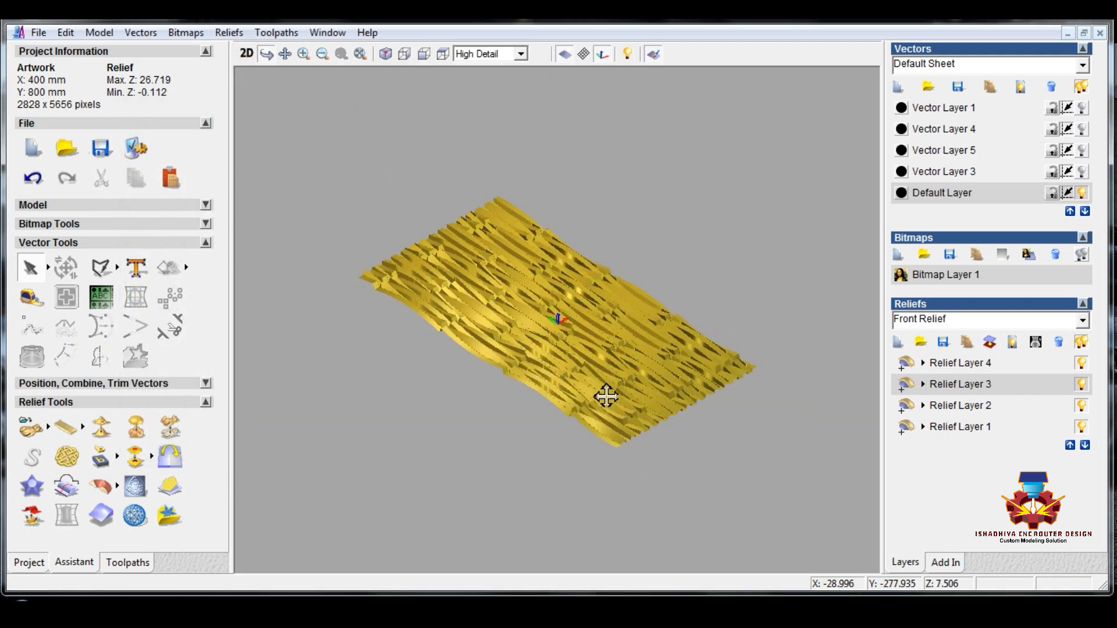
{"action": "left_click_drag", "start_coordinate": [607, 396], "coordinate": [629, 311]}
{"action": "scroll", "coordinate": [628, 294], "scroll_direction": "up", "scroll_amount": 3}
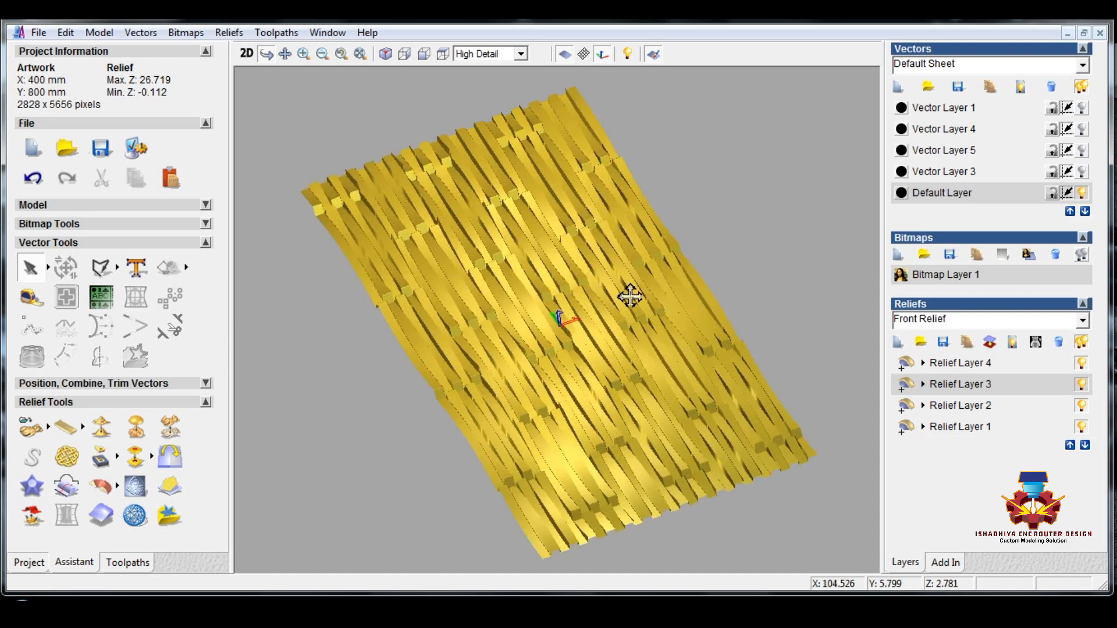
{"action": "left_click", "coordinate": [983, 429]}
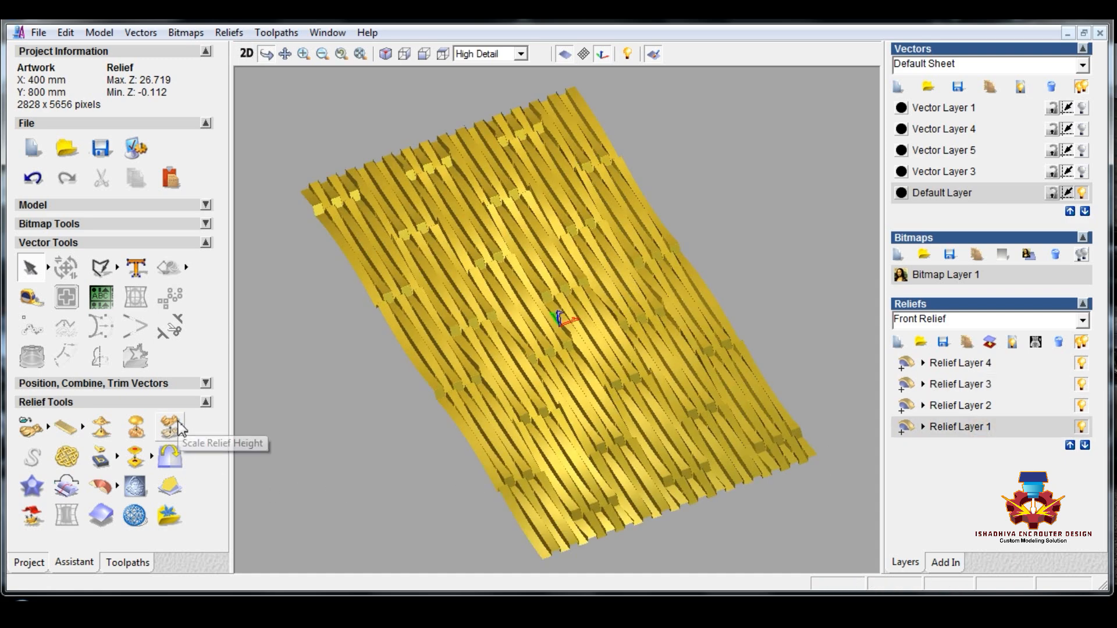
{"action": "left_click", "coordinate": [602, 55]}
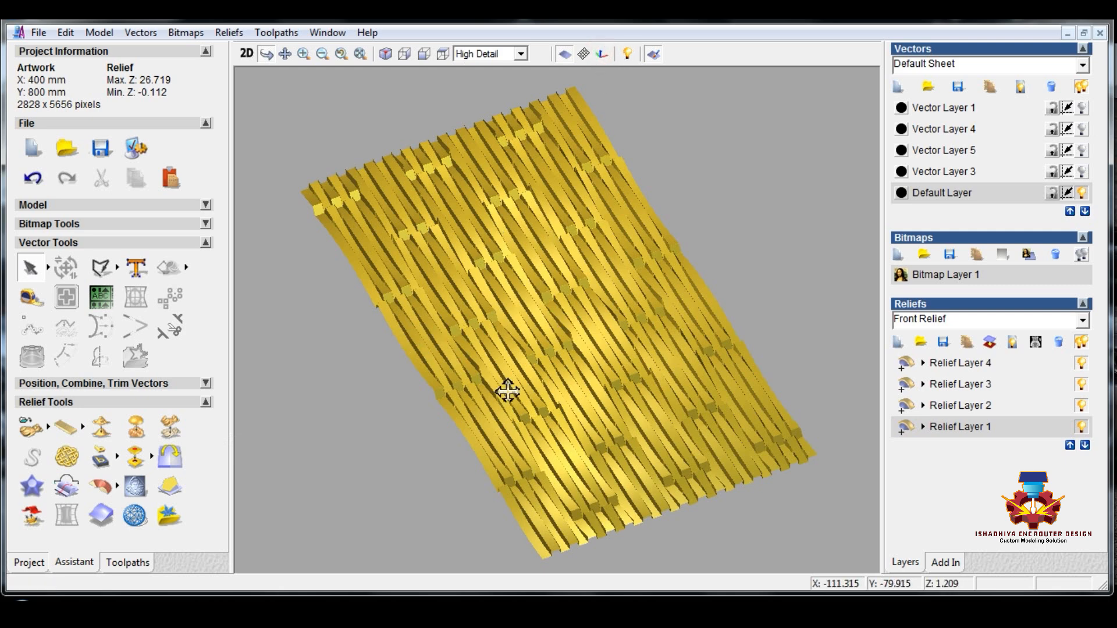
{"action": "left_click", "coordinate": [168, 434]}
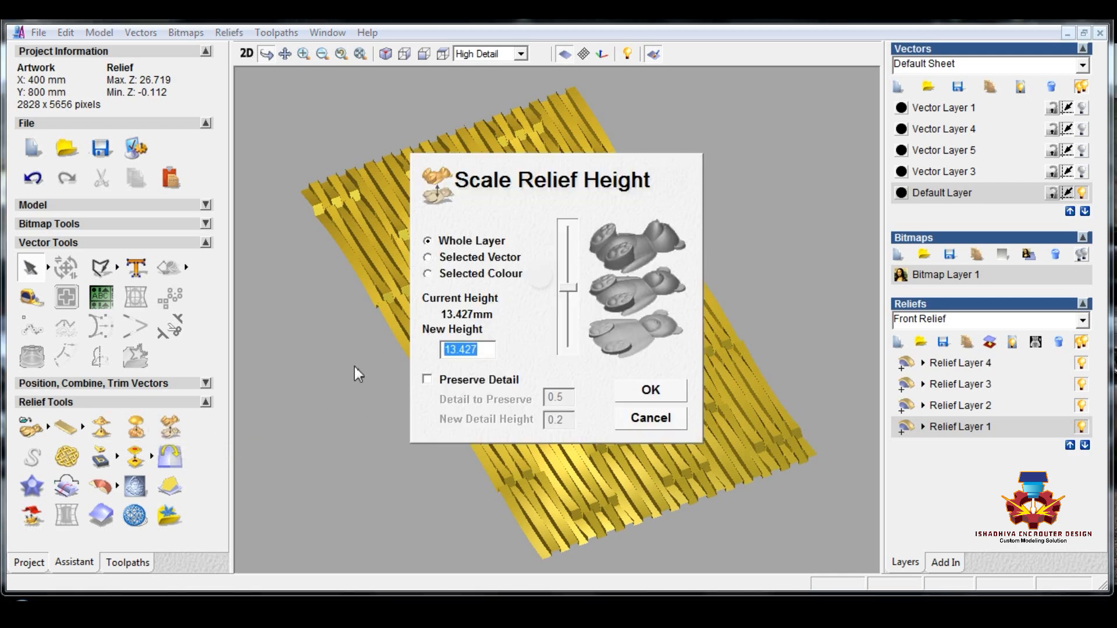
{"action": "key", "text": "Return"}
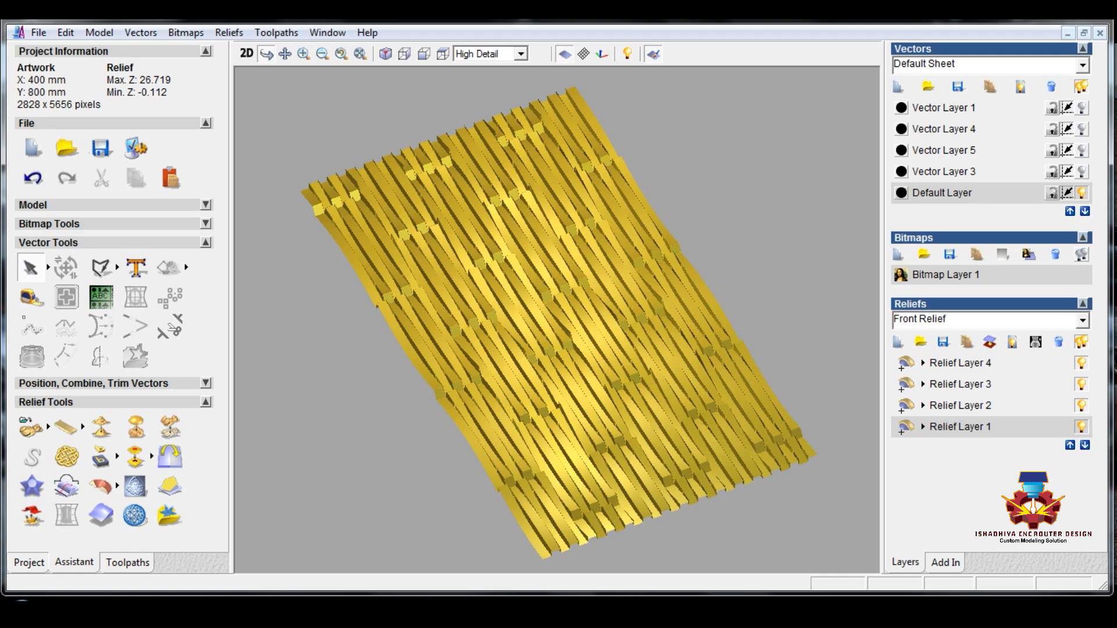
Scale the height of the whole Relief Layer 2 to 4 mm.
{"action": "left_click", "coordinate": [967, 407]}
{"action": "left_click", "coordinate": [170, 428]}
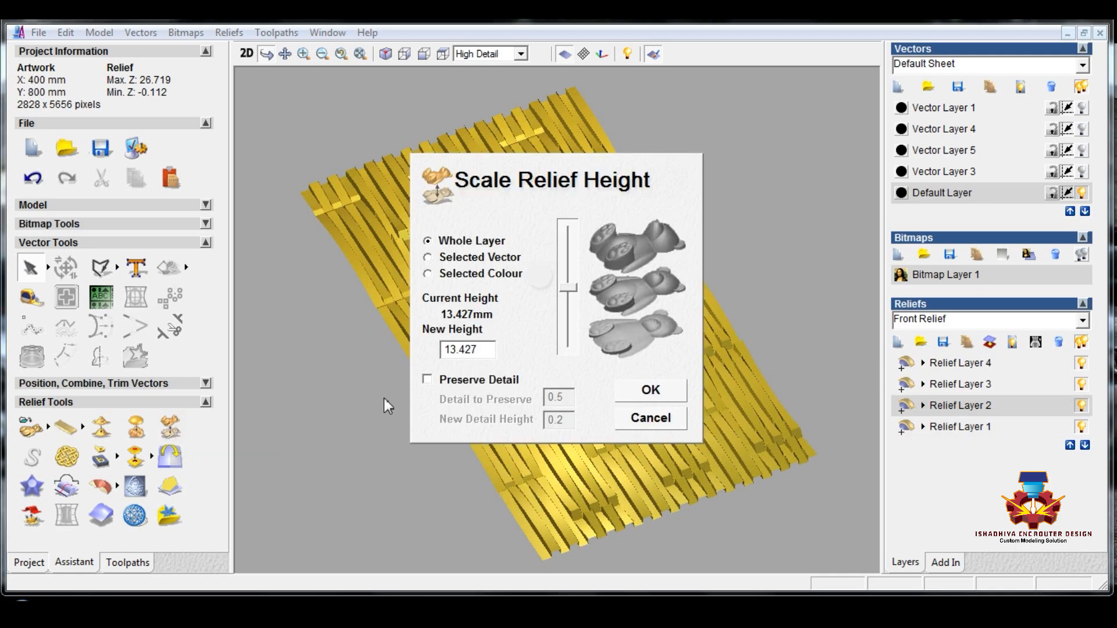
{"action": "double_click", "coordinate": [492, 350]}
{"action": "type", "text": "4"}
{"action": "key", "text": "Return"}
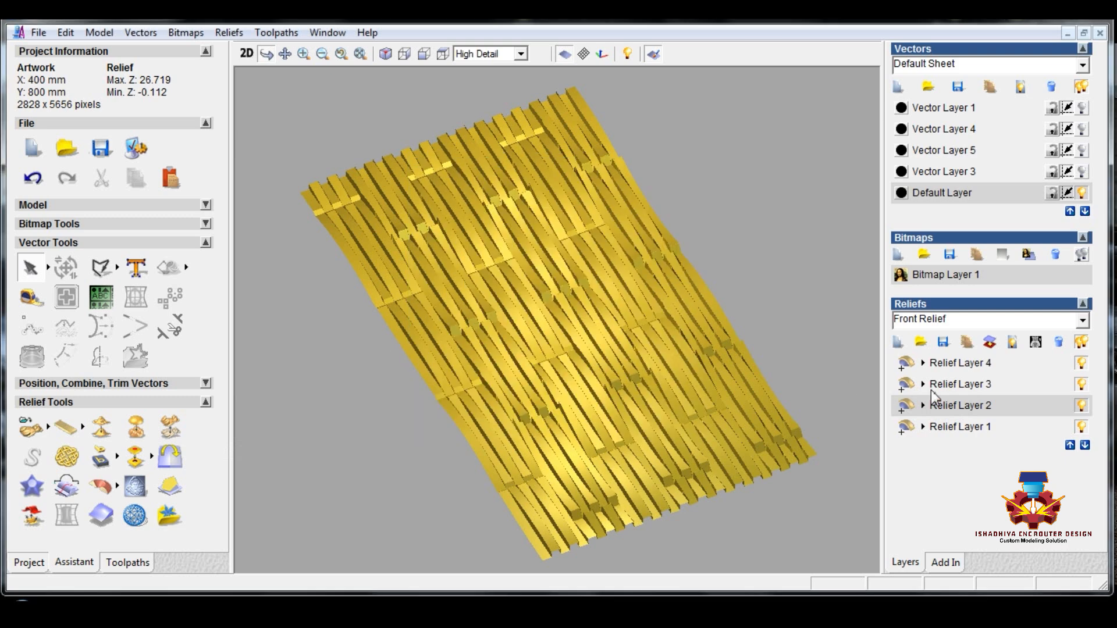
Reduce the height of the whole Relief Layer 3 with Scale Relief Height.
{"action": "left_click", "coordinate": [993, 386]}
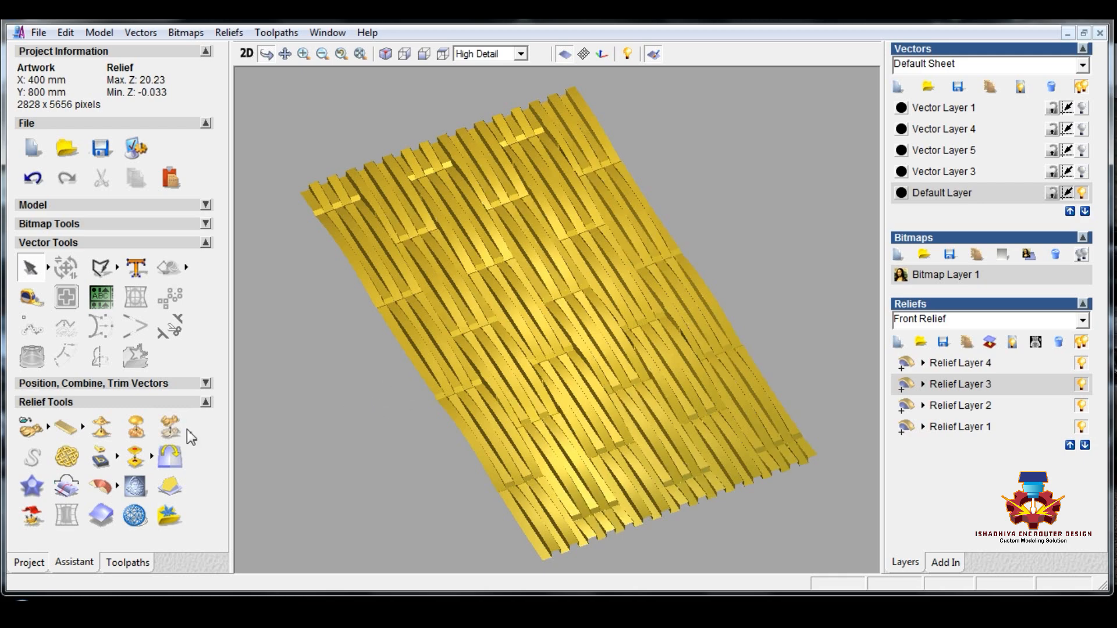
{"action": "left_click", "coordinate": [172, 427]}
{"action": "double_click", "coordinate": [468, 351]}
{"action": "key", "text": "Return"}
Scale the height of the whole Relief Layer 4 to 4 mm.
{"action": "left_click", "coordinate": [980, 364]}
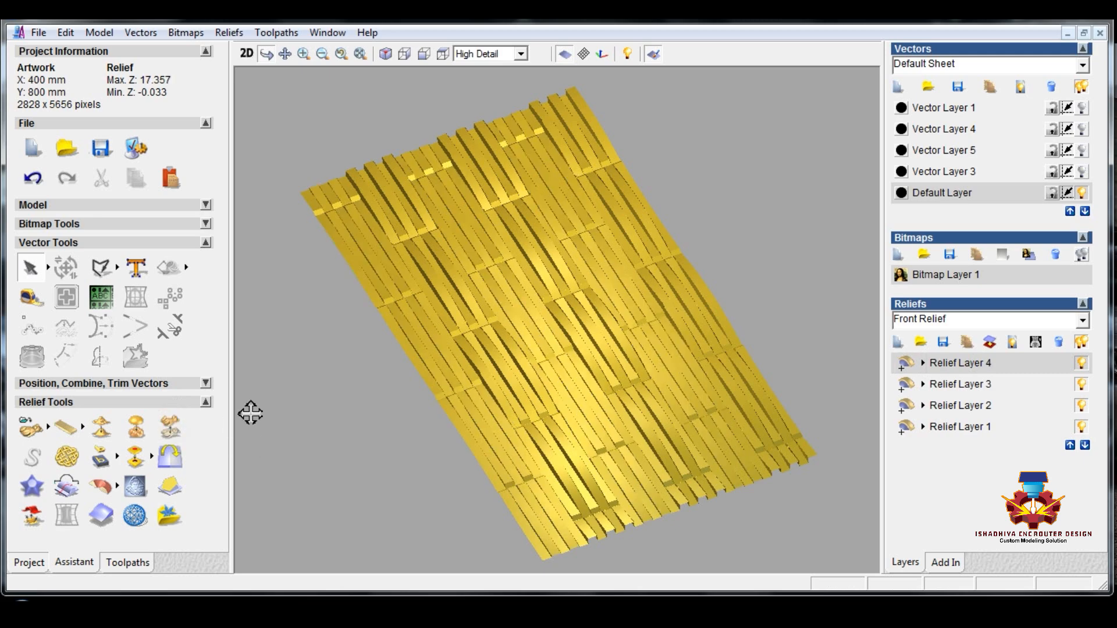
{"action": "left_click", "coordinate": [172, 428]}
{"action": "double_click", "coordinate": [435, 349]}
{"action": "type", "text": "46"}
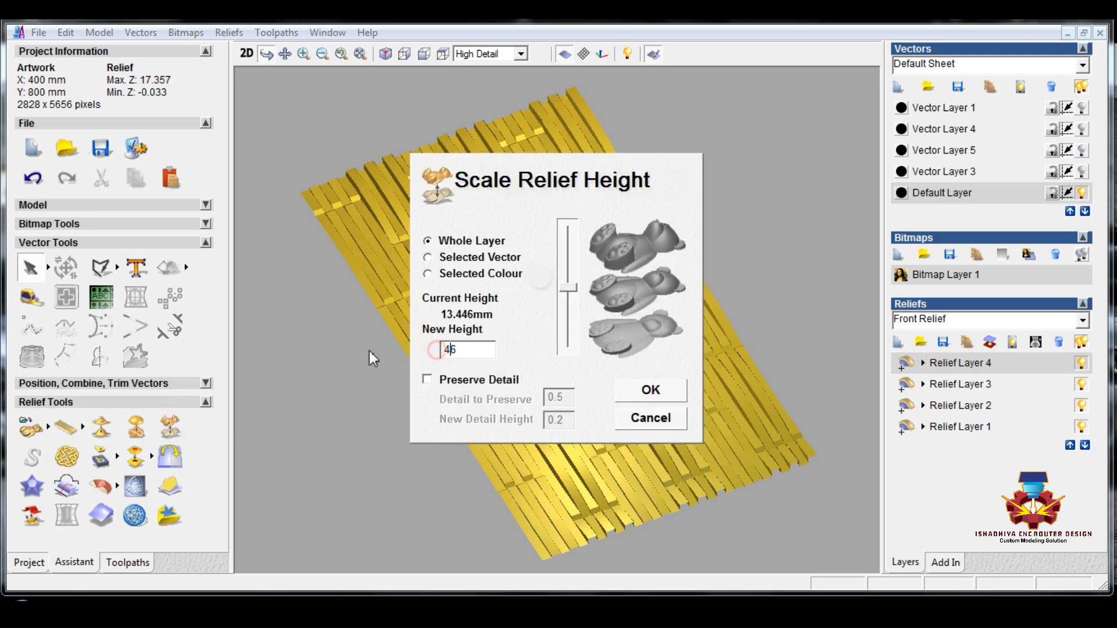
{"action": "key", "text": "Return"}
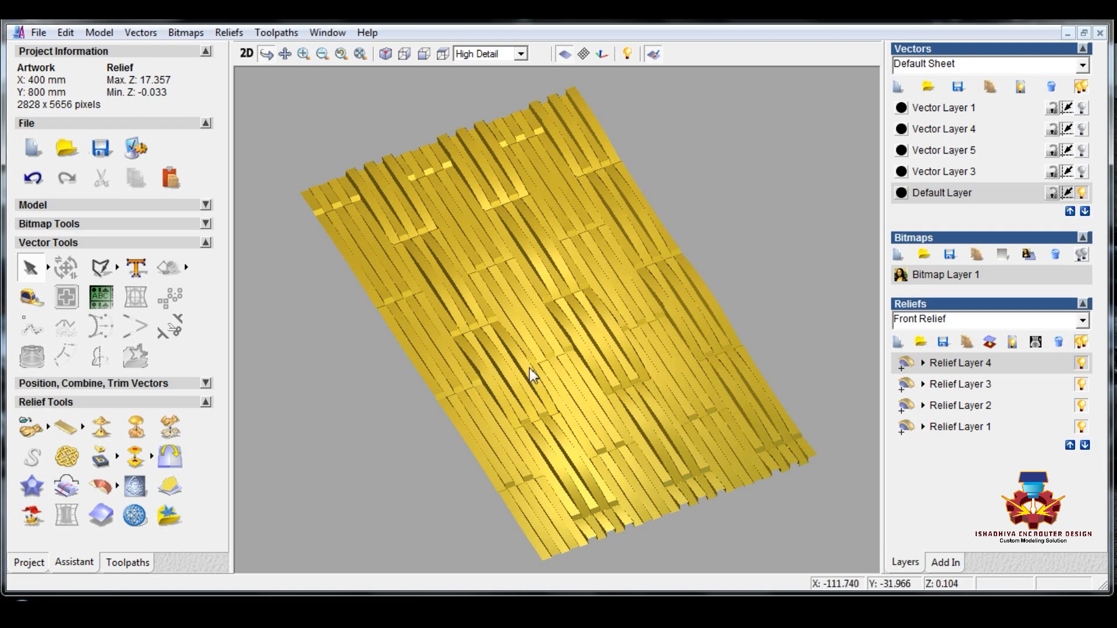
{"action": "key", "text": "ctrl+z"}
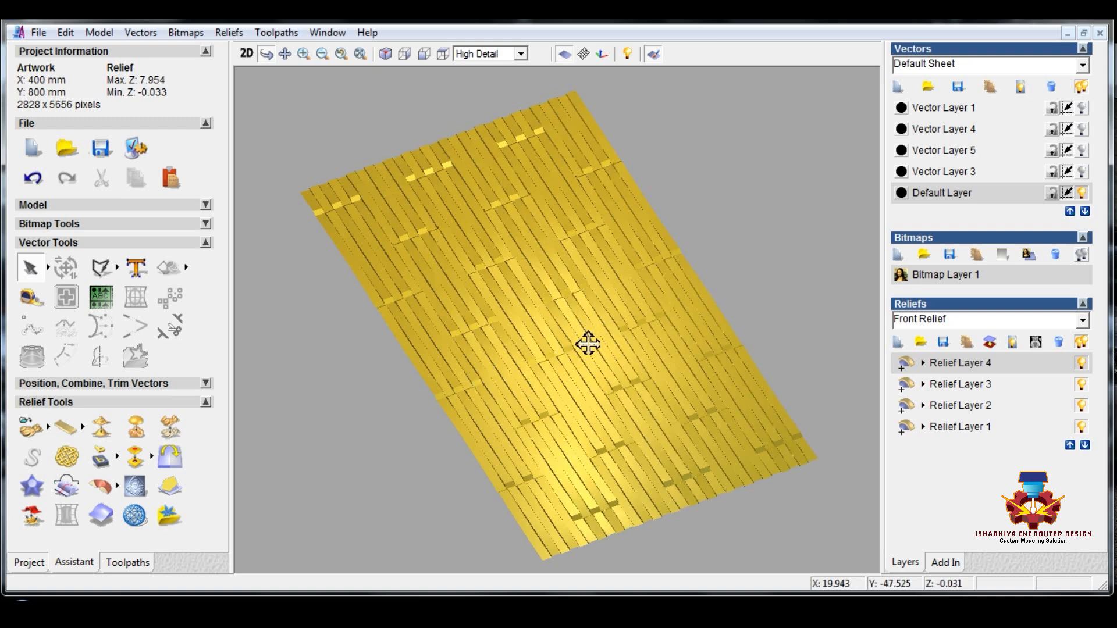
{"action": "left_click_drag", "start_coordinate": [586, 340], "coordinate": [574, 364]}
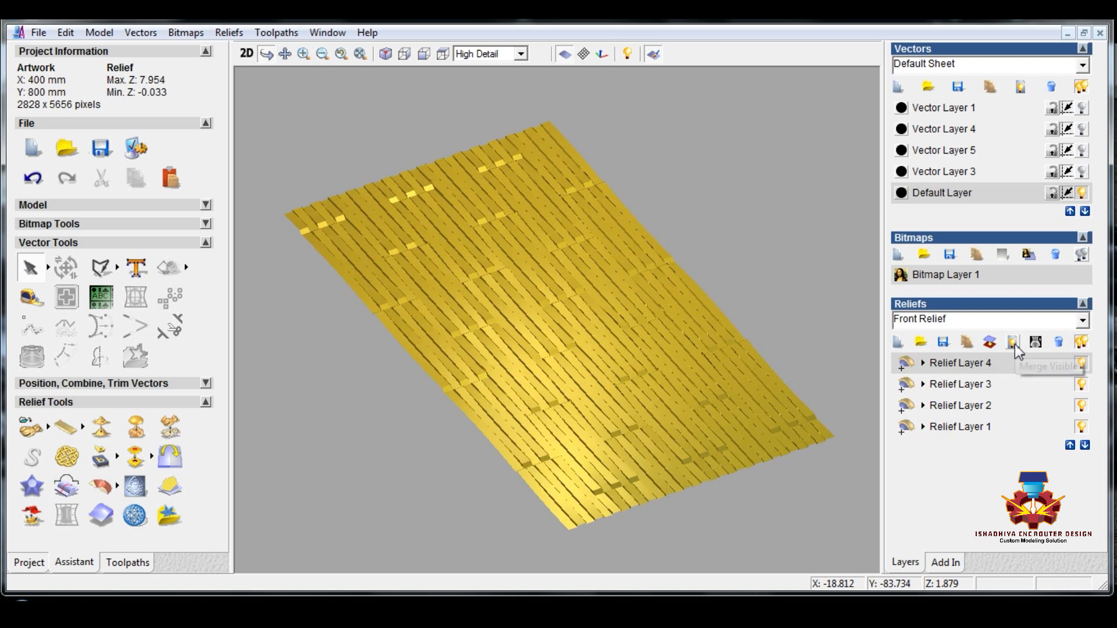
Merge the four visible relief layers into one, hide the originals and make the merged layer active.
{"action": "left_click", "coordinate": [1015, 344]}
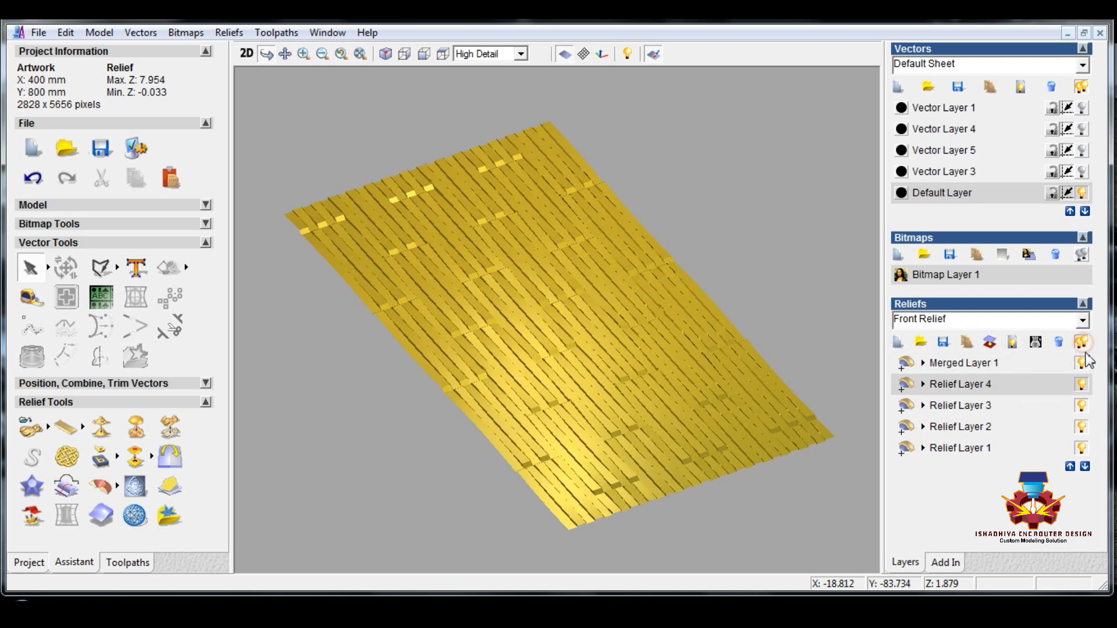
{"action": "left_click", "coordinate": [1082, 342]}
{"action": "left_click", "coordinate": [1029, 361]}
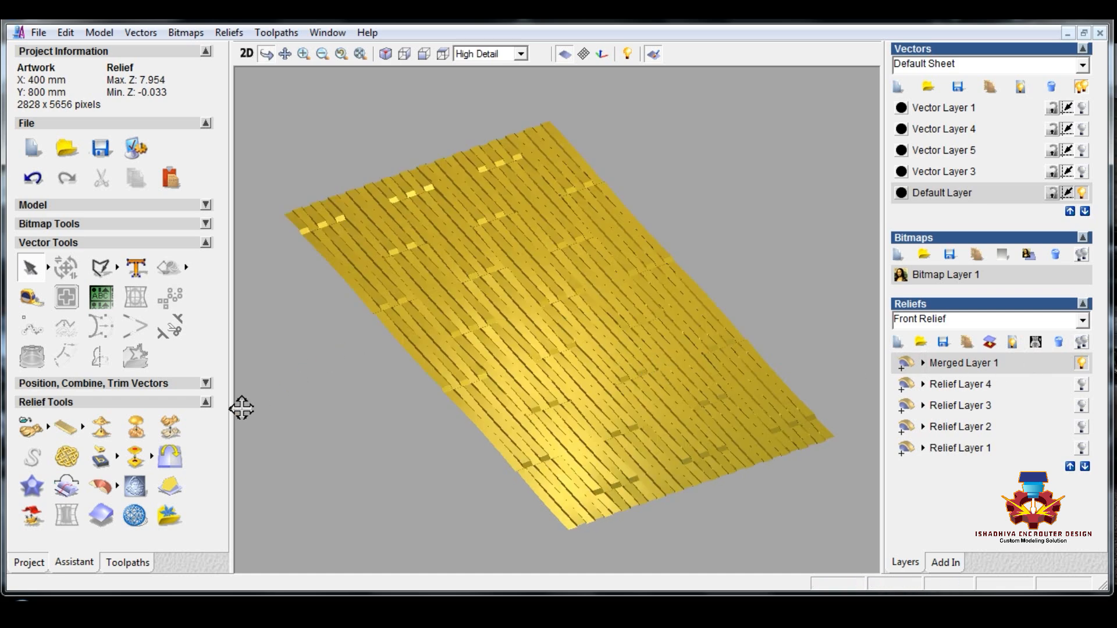
Smooth the whole merged relief layer with 16 smoothing passes.
{"action": "left_click", "coordinate": [102, 426]}
{"action": "type", "text": "16"}
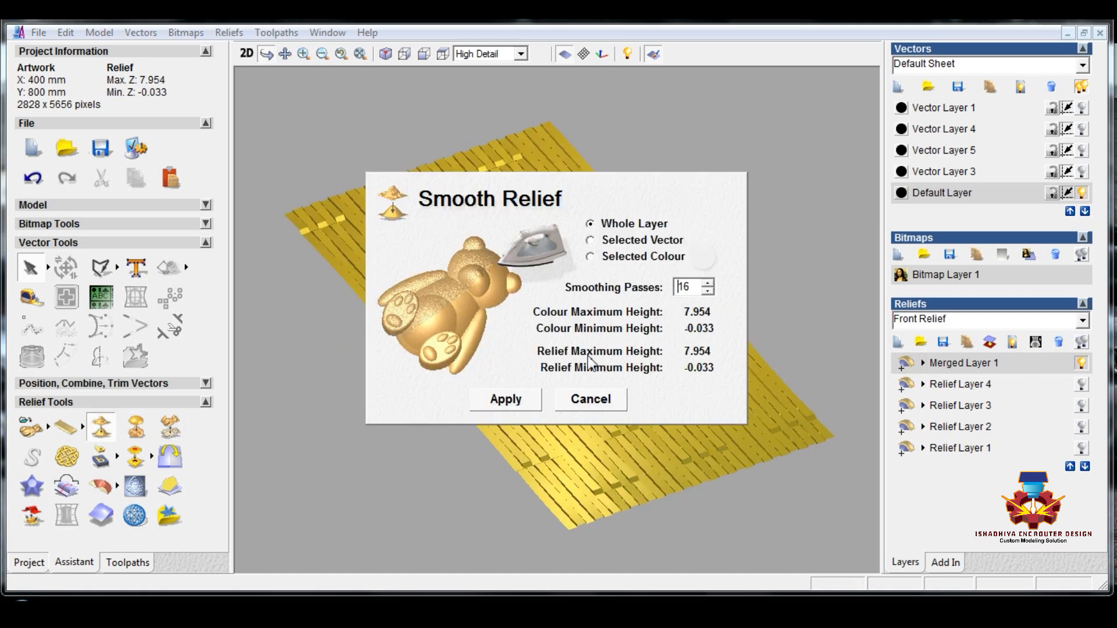
{"action": "left_click", "coordinate": [517, 400]}
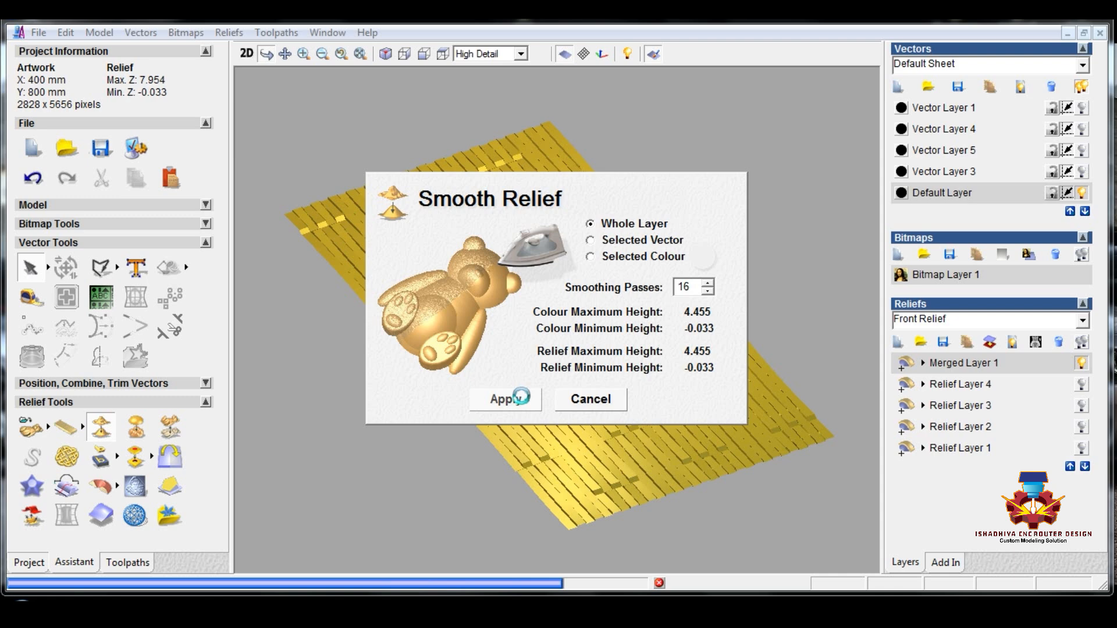
{"action": "left_click", "coordinate": [576, 402]}
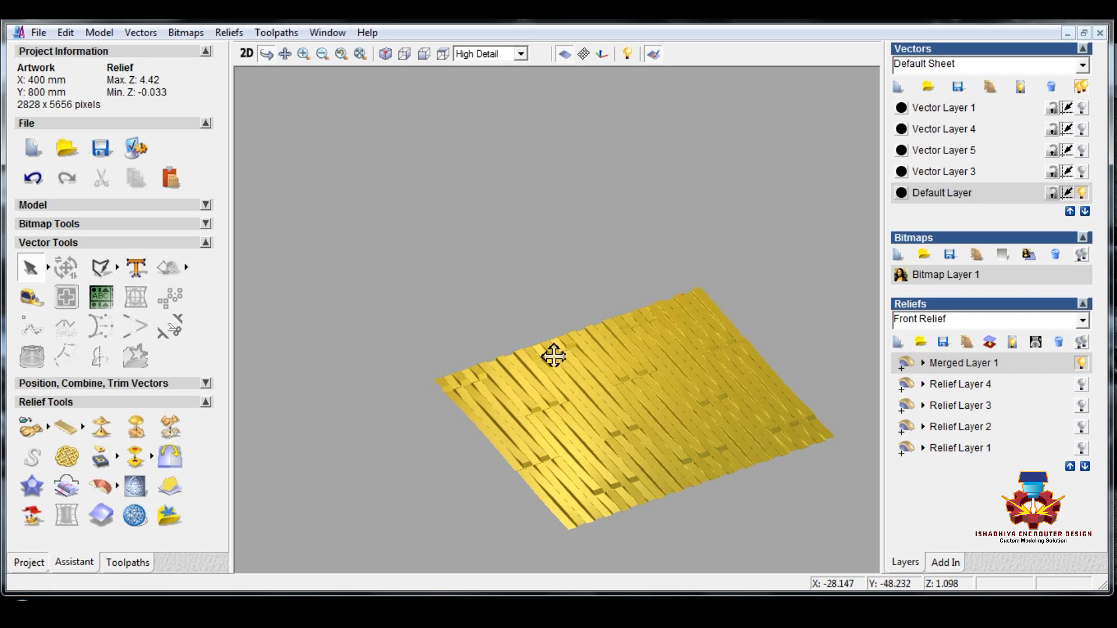
{"action": "left_click_drag", "start_coordinate": [554, 352], "coordinate": [584, 392]}
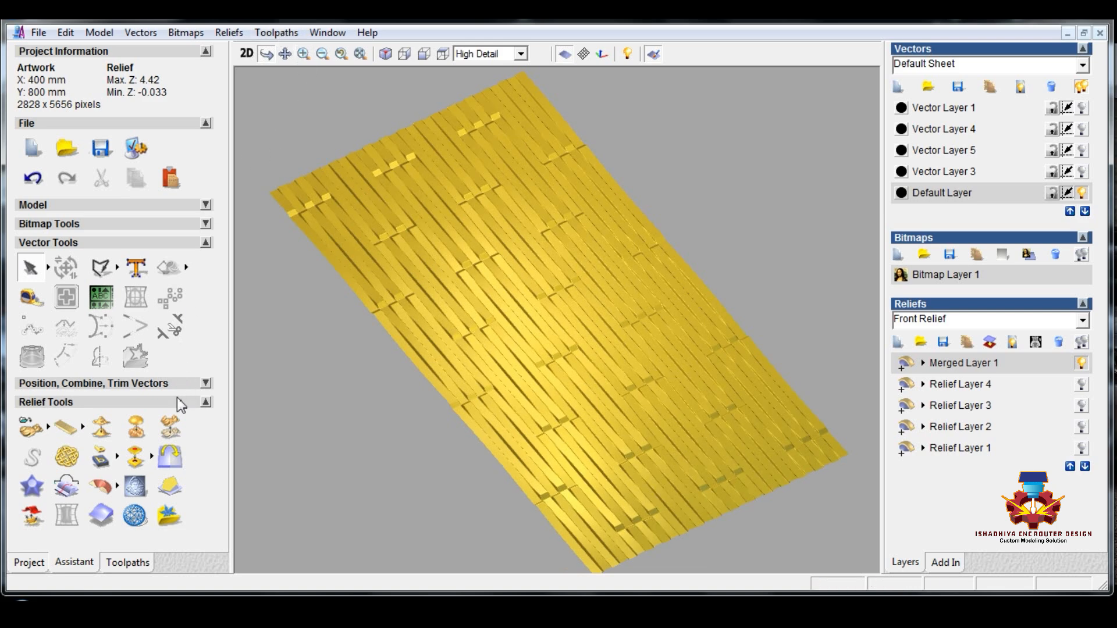
Scale the height of the smoothed merged layer to 5 mm and inspect the strip pattern up close.
{"action": "left_click", "coordinate": [169, 427]}
{"action": "left_click_drag", "start_coordinate": [479, 349], "coordinate": [399, 353]}
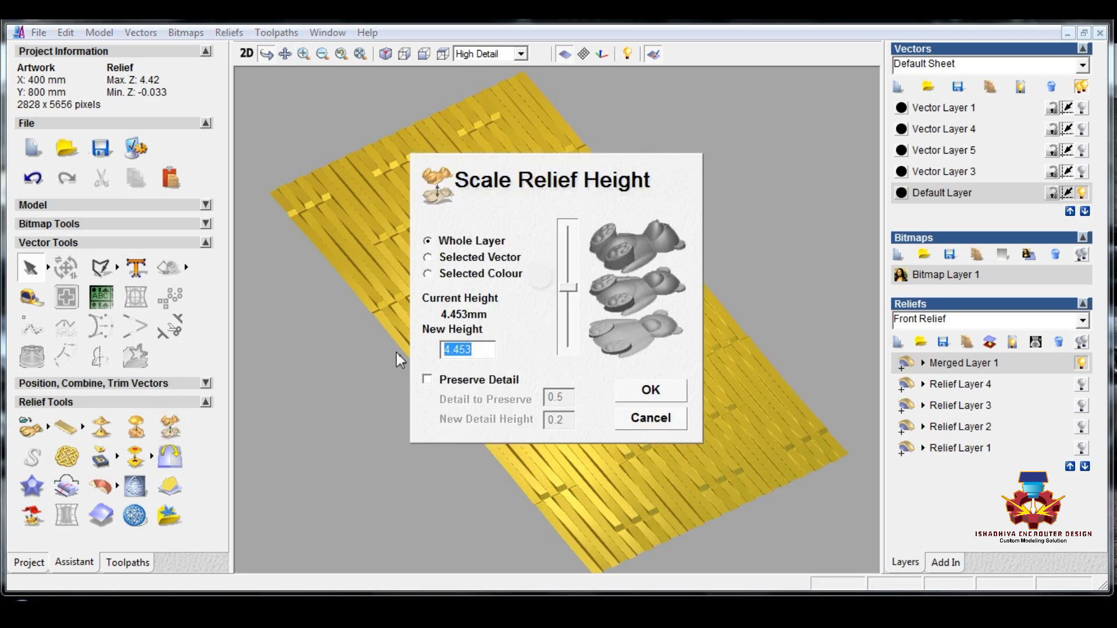
{"action": "type", "text": "1"}
{"action": "key", "text": "Return"}
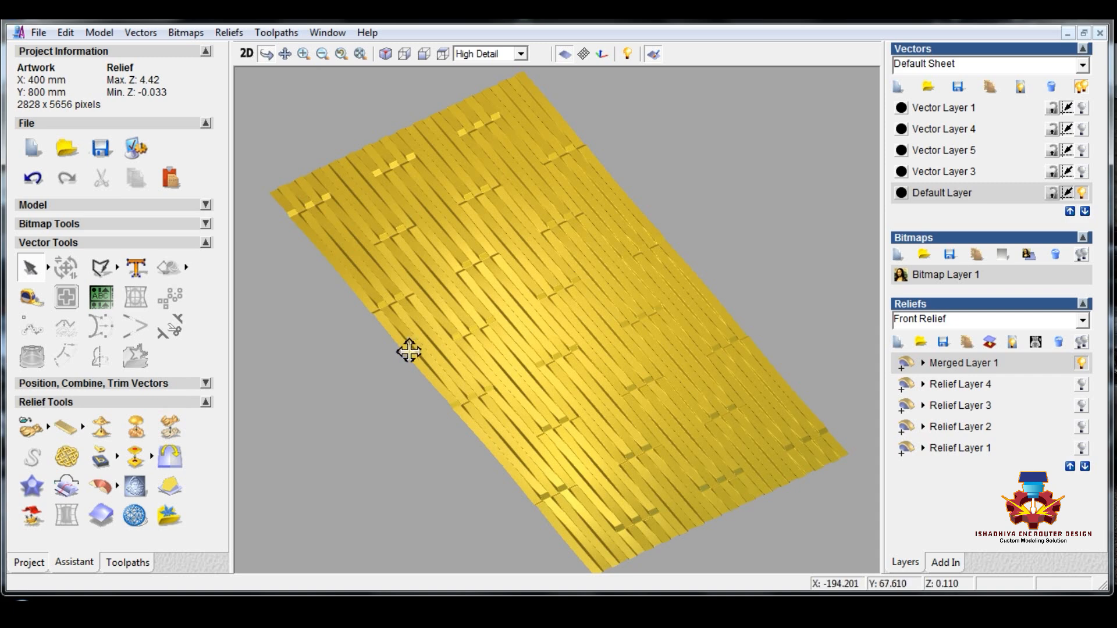
{"action": "left_click_drag", "start_coordinate": [528, 309], "coordinate": [439, 302]}
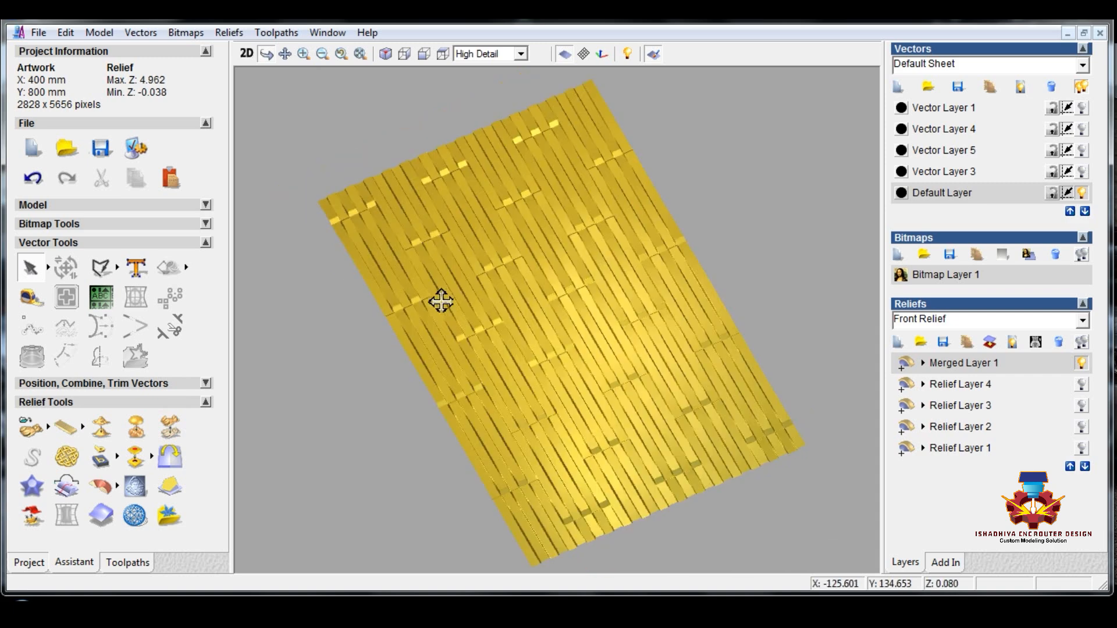
{"action": "left_click_drag", "start_coordinate": [427, 339], "coordinate": [565, 414]}
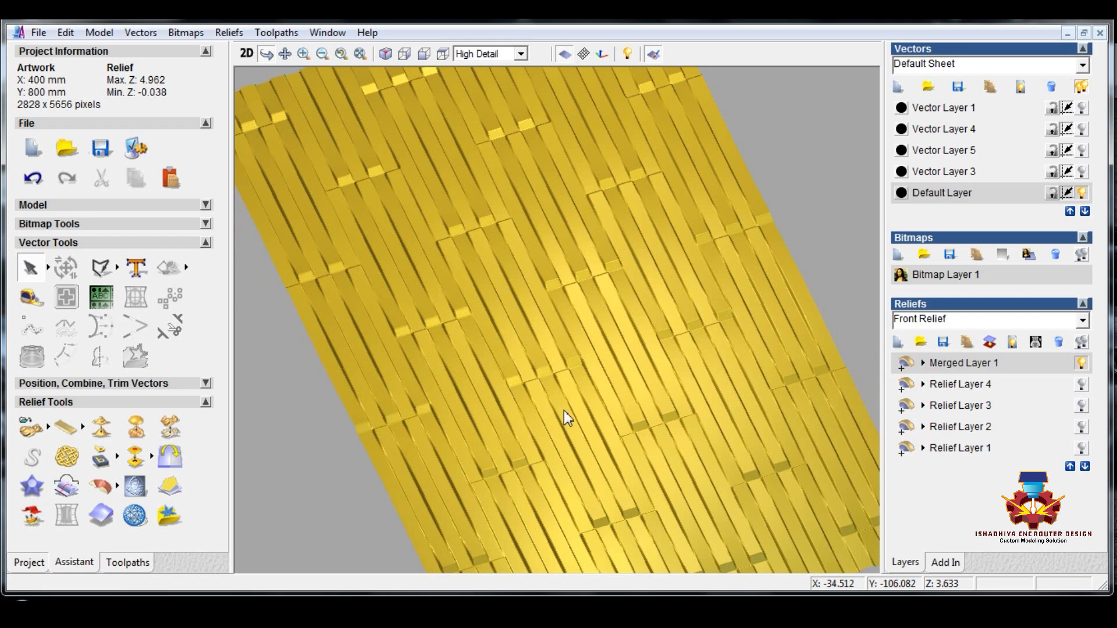
{"action": "left_click_drag", "start_coordinate": [491, 417], "coordinate": [501, 382]}
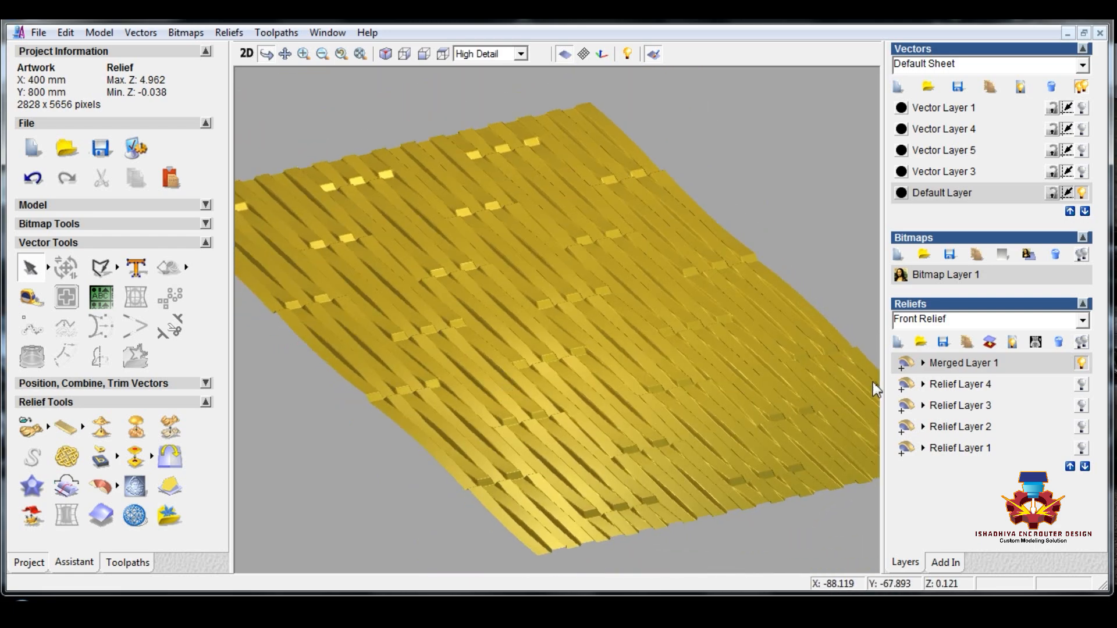
Multiply Merged Layer 1 by a duplicate of itself and merge both into a new active layer, leaving only that layer visible.
{"action": "left_click", "coordinate": [966, 342]}
{"action": "left_click", "coordinate": [923, 364]}
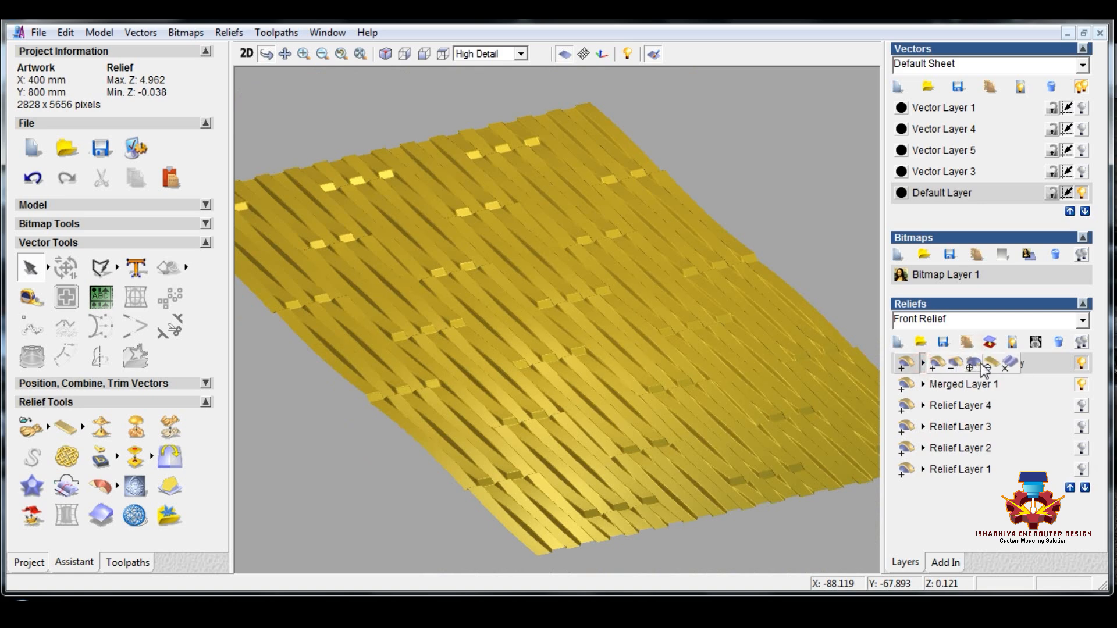
{"action": "left_click", "coordinate": [1010, 363]}
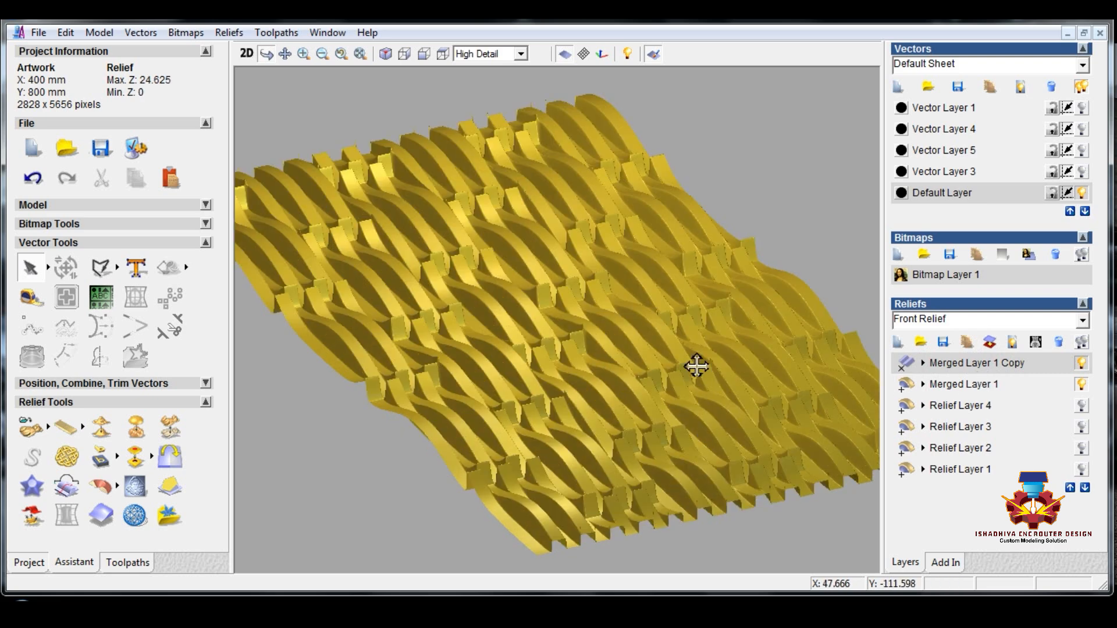
{"action": "left_click", "coordinate": [1013, 343]}
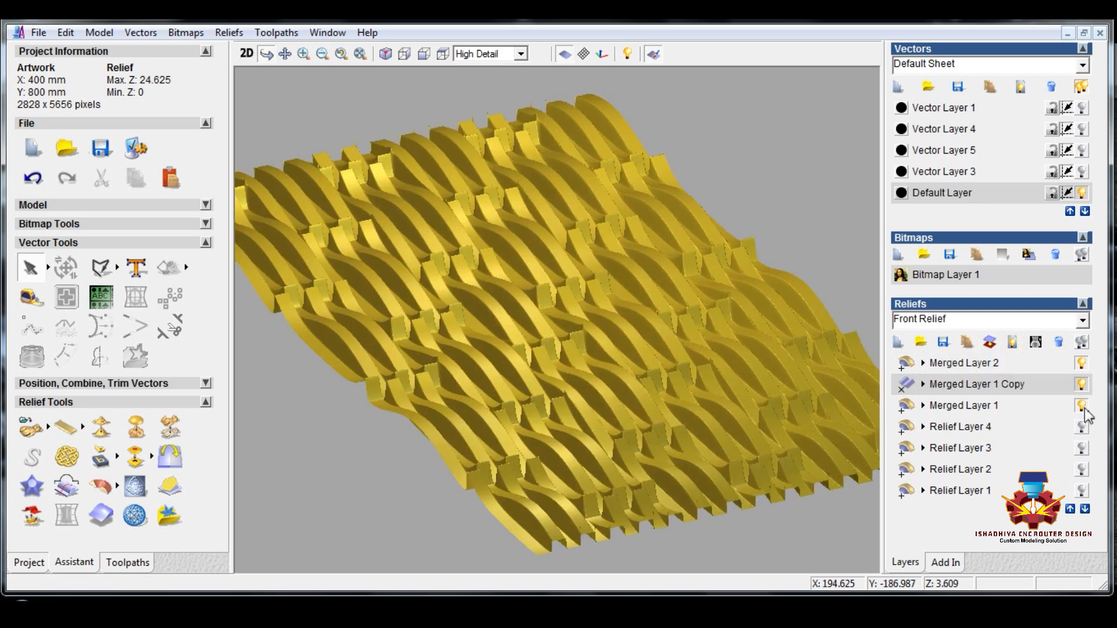
{"action": "left_click", "coordinate": [1007, 365]}
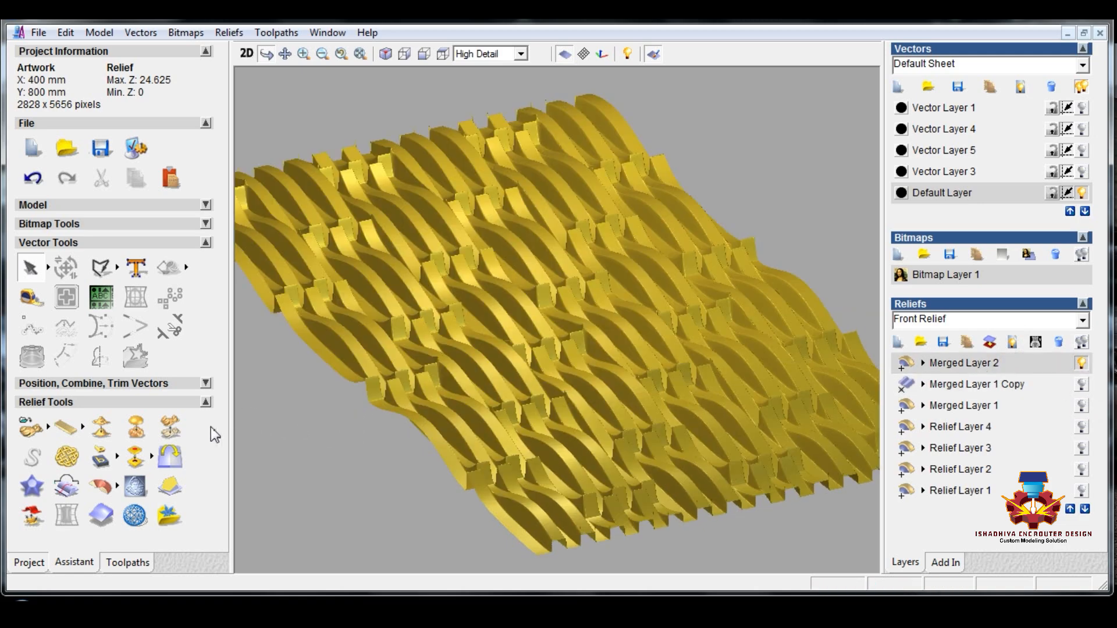
Scale the height of the whole Merged Layer 2 to 4 mm and inspect the finished strip relief.
{"action": "left_click", "coordinate": [171, 429]}
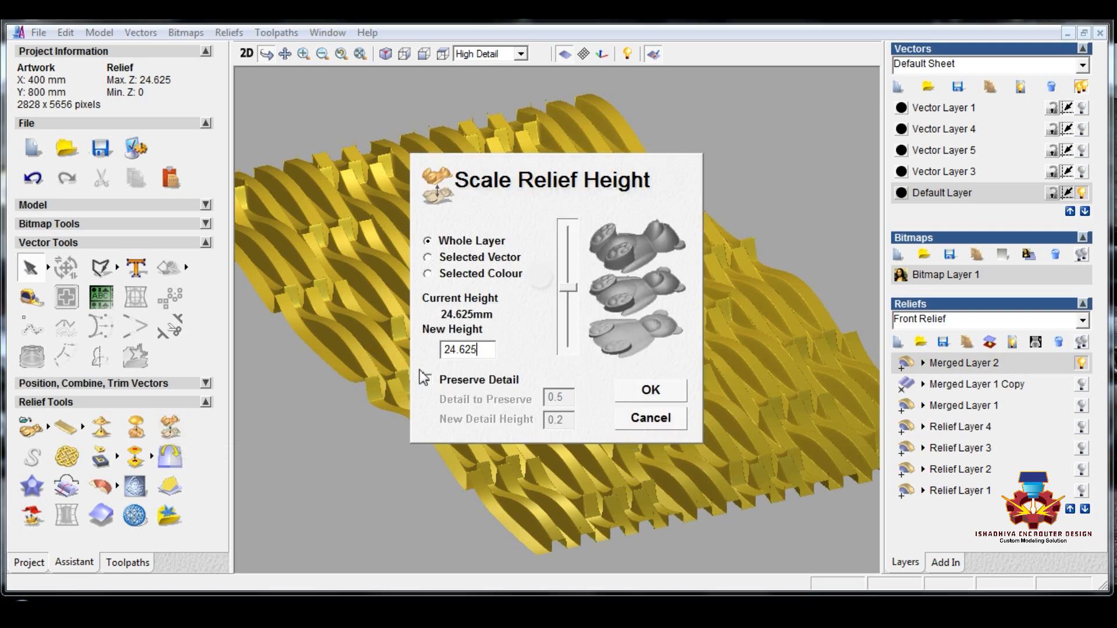
{"action": "left_click_drag", "start_coordinate": [464, 350], "coordinate": [440, 353]}
{"action": "type", "text": "4"}
{"action": "key", "text": "Return"}
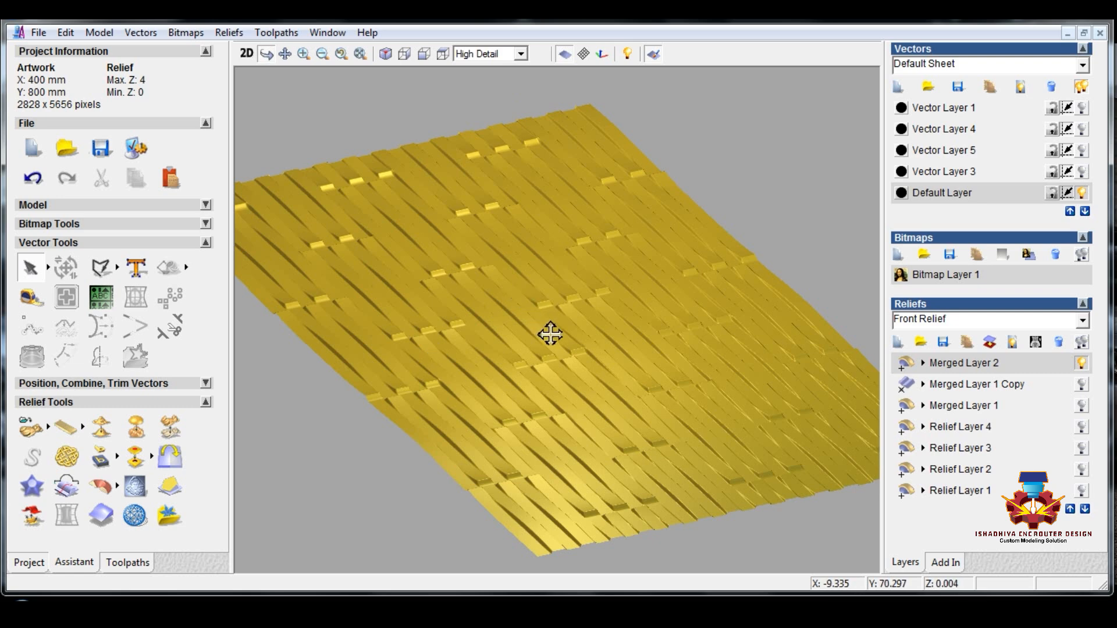
{"action": "scroll", "coordinate": [555, 336], "scroll_direction": "up", "scroll_amount": 2}
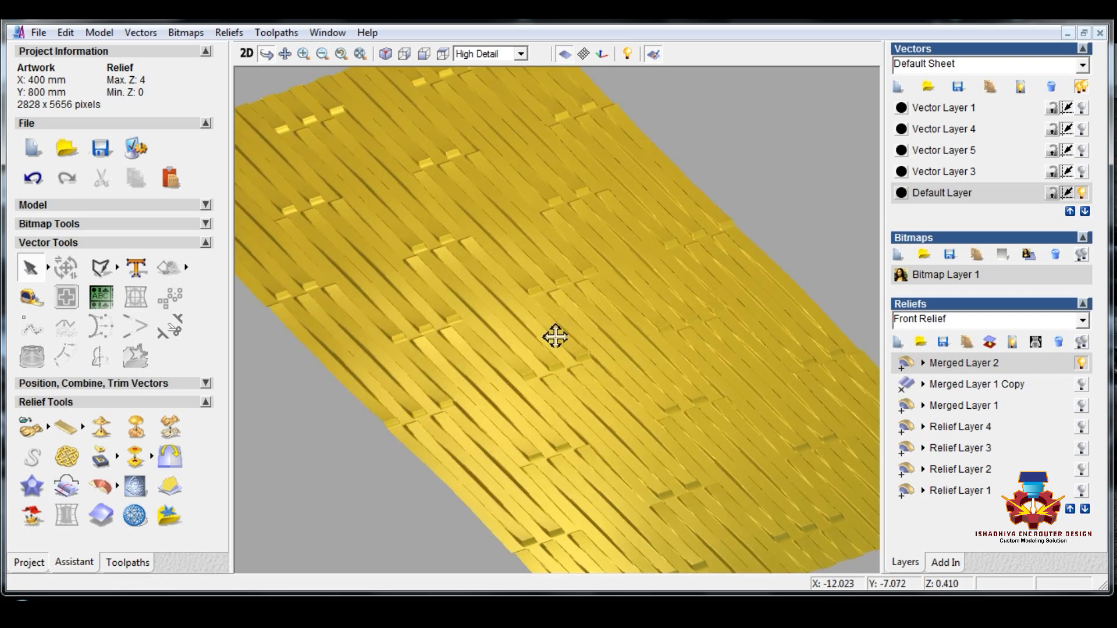
{"action": "left_click_drag", "start_coordinate": [555, 336], "coordinate": [582, 332]}
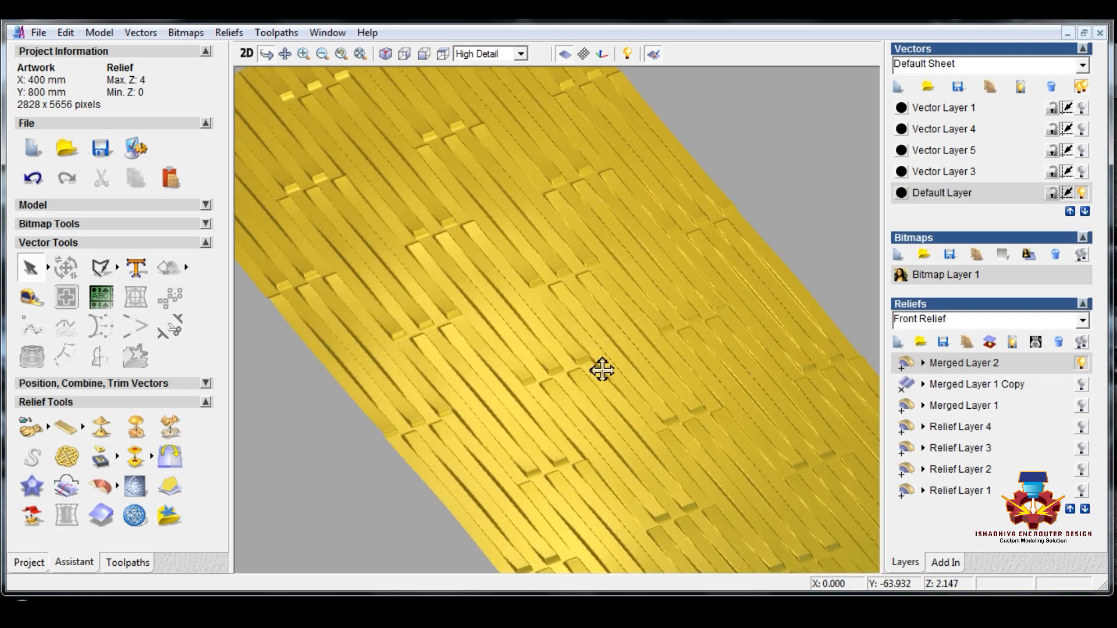
{"action": "left_click_drag", "start_coordinate": [696, 386], "coordinate": [508, 318]}
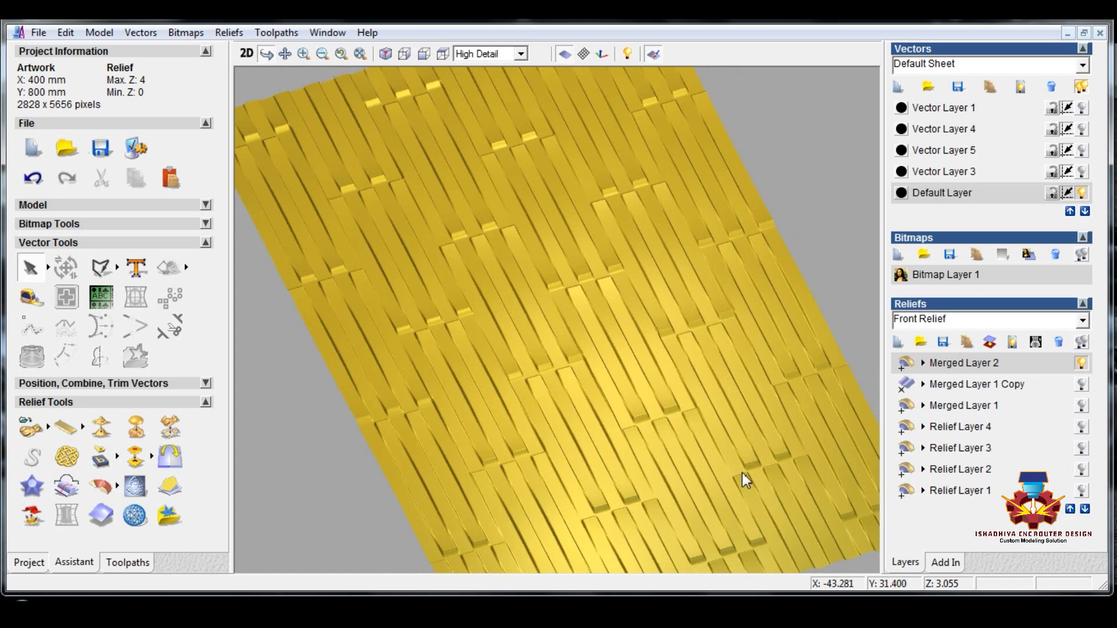
{"action": "left_click_drag", "start_coordinate": [569, 384], "coordinate": [541, 325]}
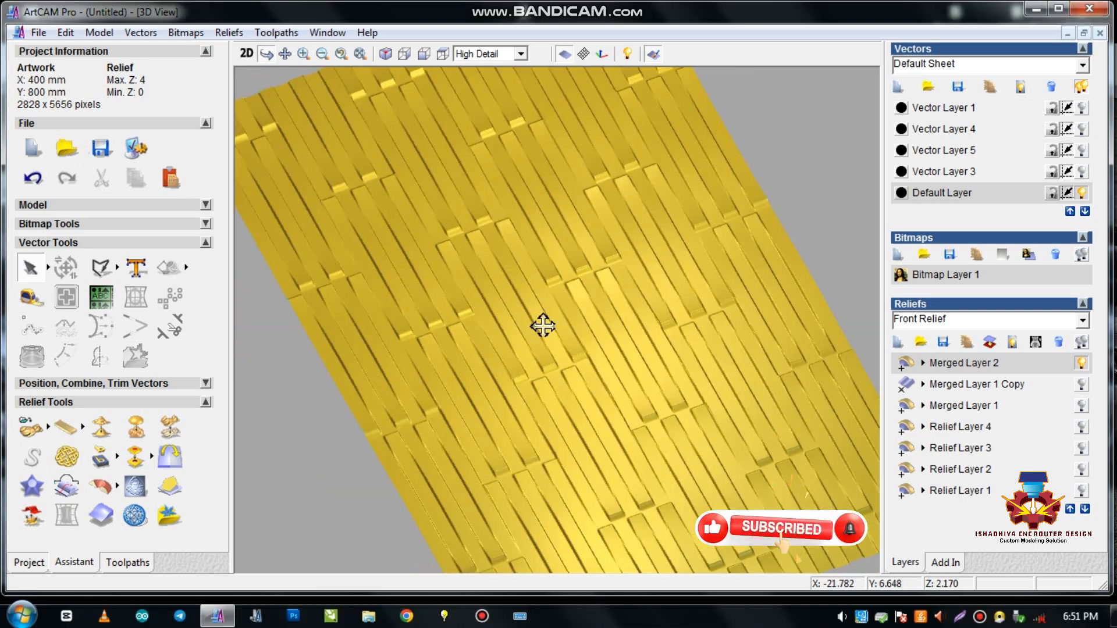